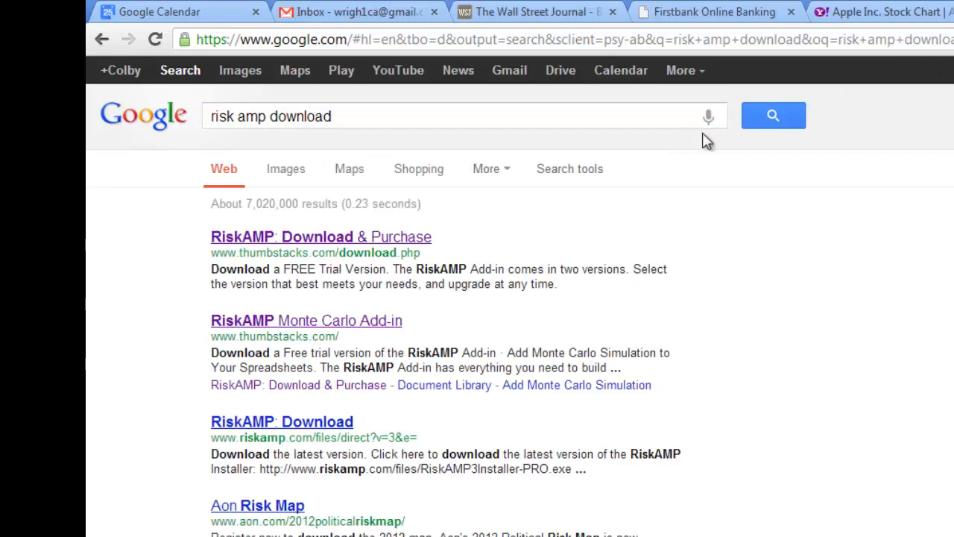
# Open the RiskAMP download page from the search results, and view the Monte Carlo add-in's commands in Excel.
pyautogui.click(287, 239)
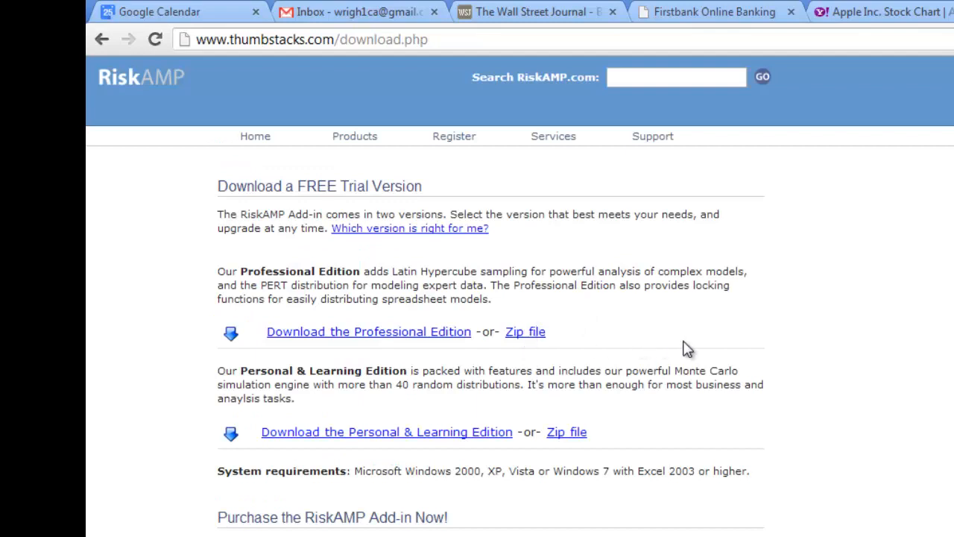
pyautogui.click(176, 85)
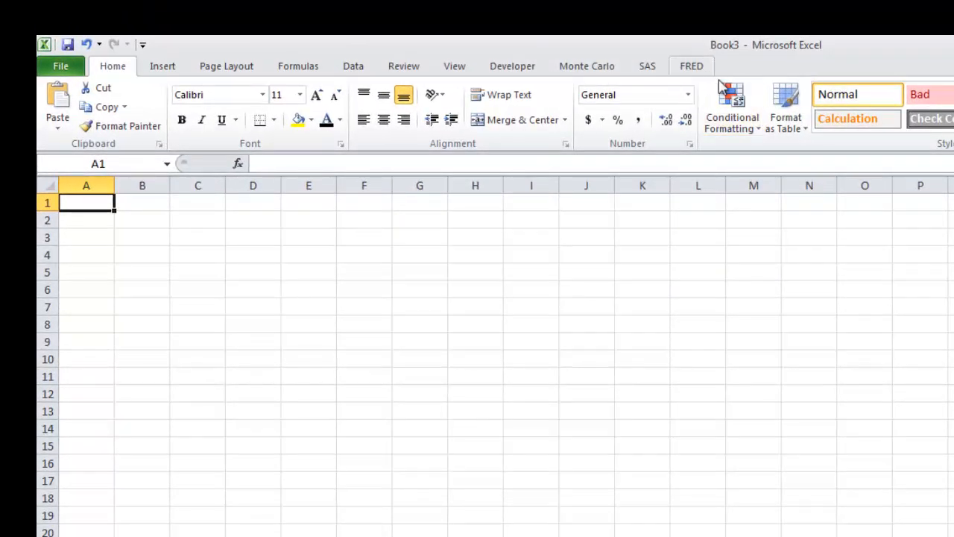
pyautogui.click(589, 68)
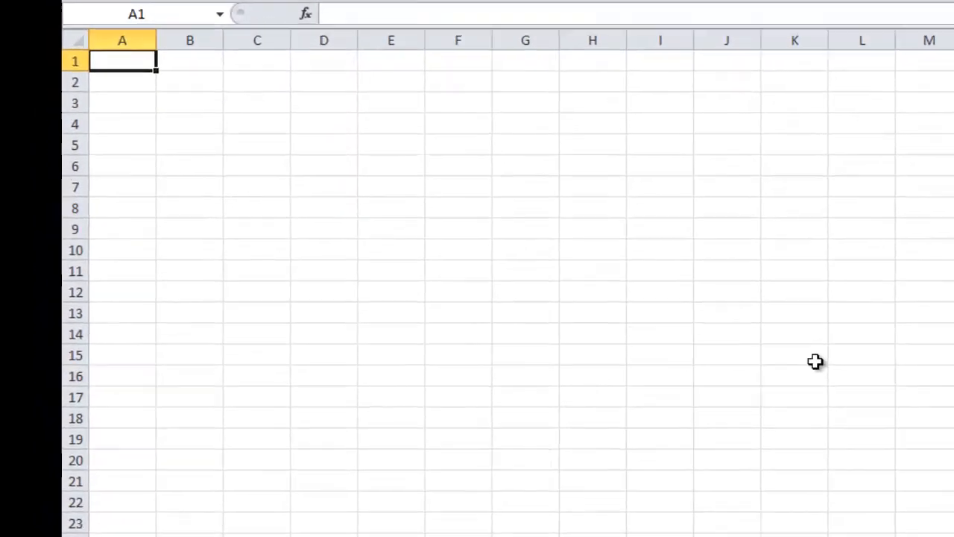
# Label C1 "Beginning Value" and enter 100000 in B1, formatted as dollar currency.
pyautogui.press('Right')
pyautogui.press('Right')
pyautogui.write('Beginning Value')
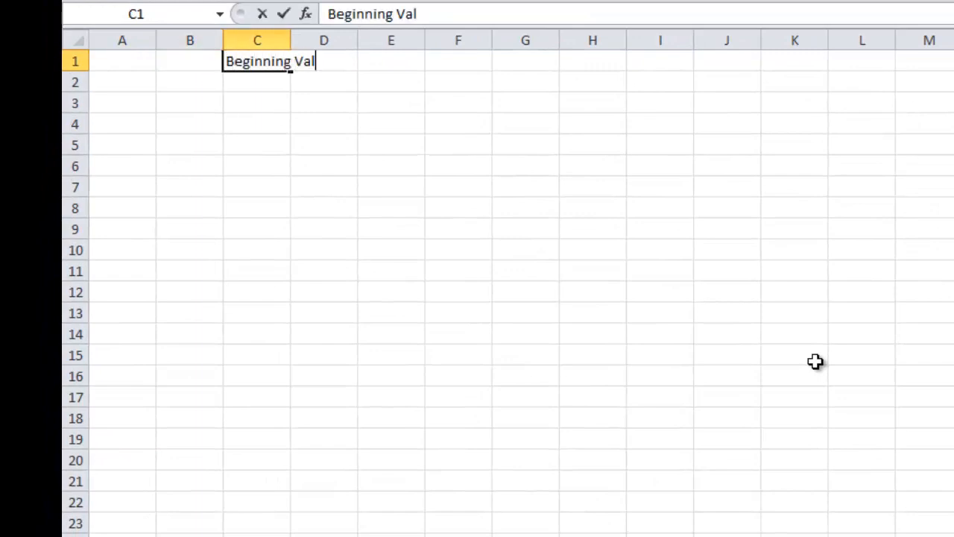
pyautogui.press('Return')
pyautogui.press('Up')
pyautogui.press('Right')
pyautogui.write('100')
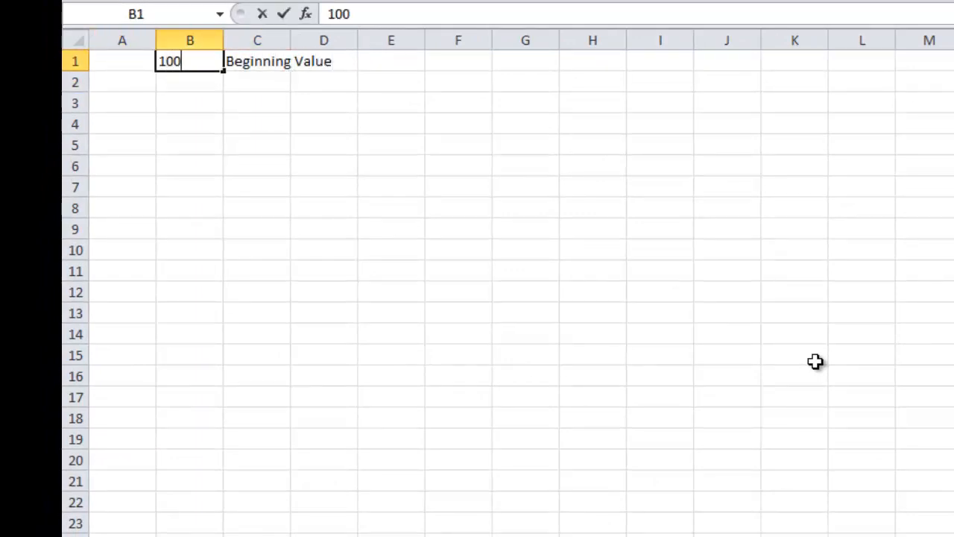
pyautogui.write('000')
pyautogui.hotkey('ctrl', 'Return')
pyautogui.hotkey('ctrl', 'shift', '4')
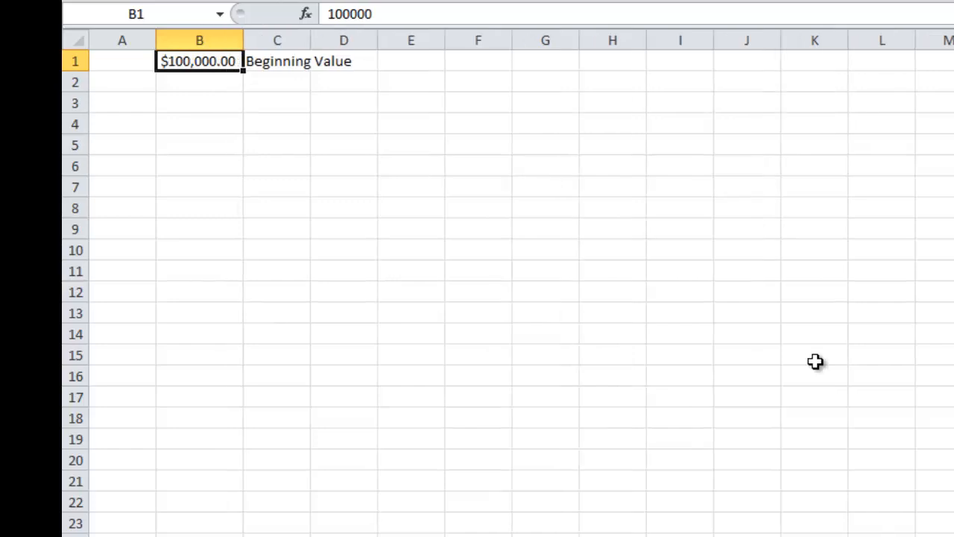
# Label C2 "Years" and enter 20 in B2.
pyautogui.press('Down')
pyautogui.press('Right')
pyautogui.write('Years')
pyautogui.hotkey('ctrl', 'Return')
pyautogui.press('Left')
pyautogui.write('20')
pyautogui.press('Return')
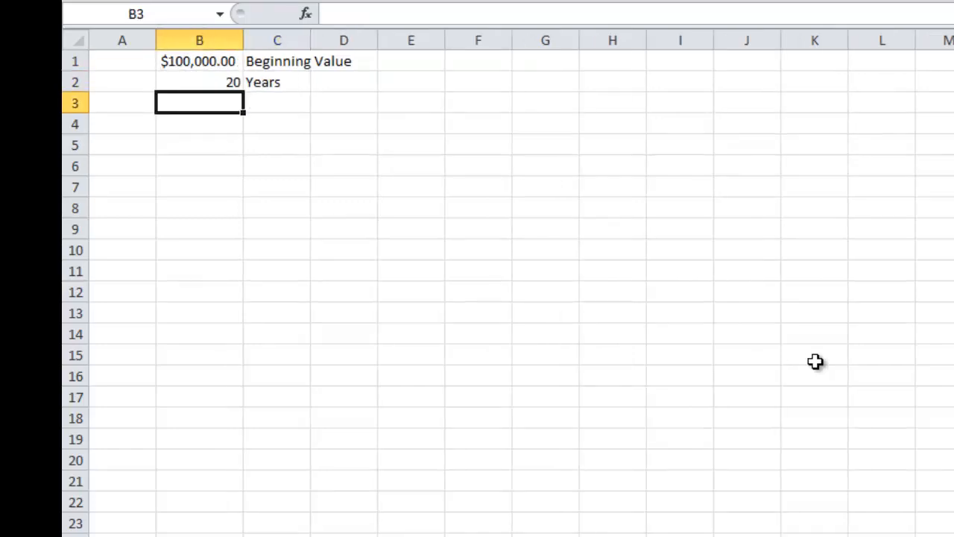
# Label C3 "Average Return" and enter 0.075 in B3.
pyautogui.press('Right')
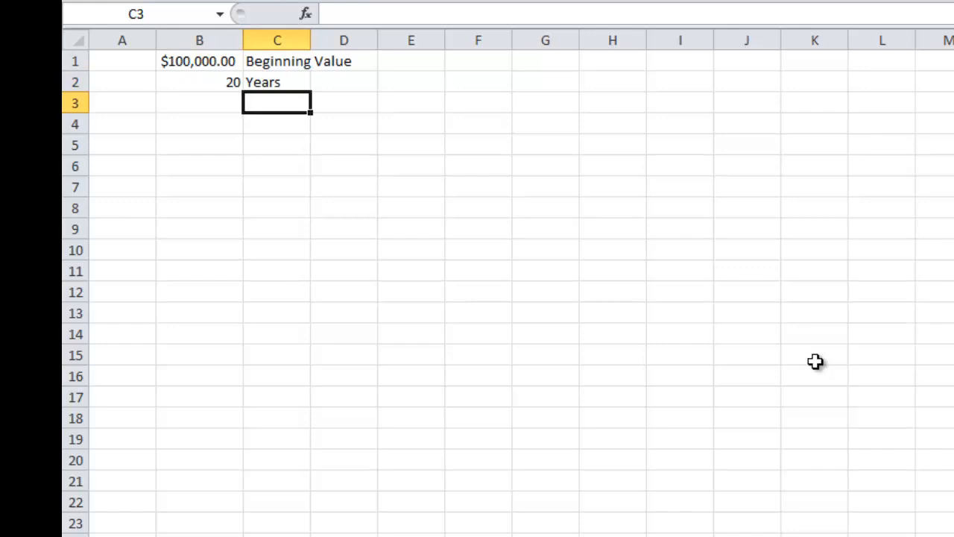
pyautogui.write('Average Return')
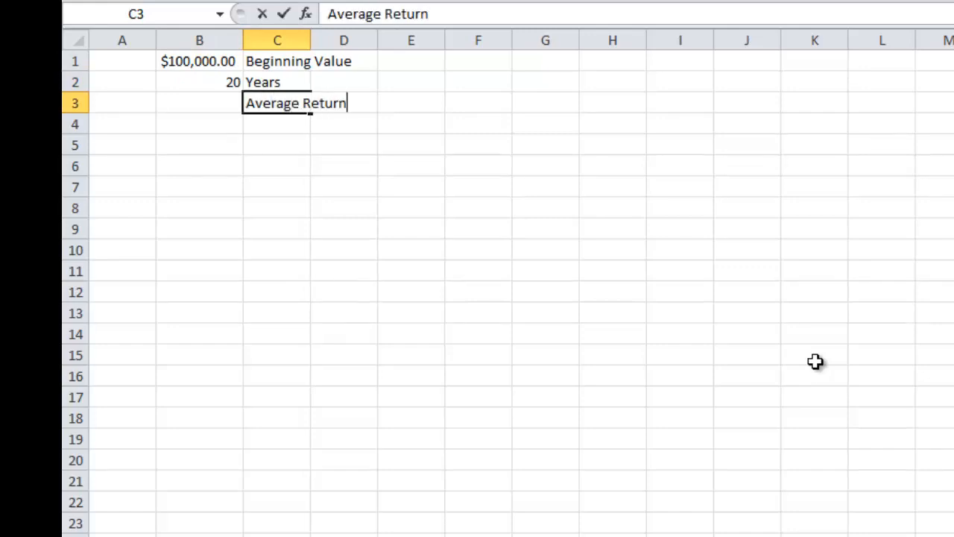
pyautogui.press('Return')
pyautogui.press('Up')
pyautogui.press('Left')
pyautogui.write('.')
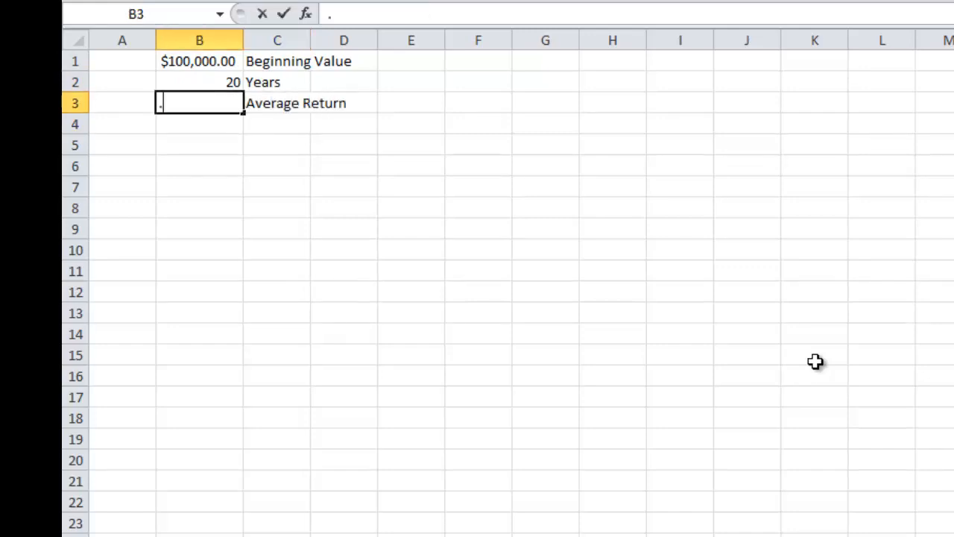
pyautogui.write('075')
pyautogui.hotkey('ctrl', 'Return')
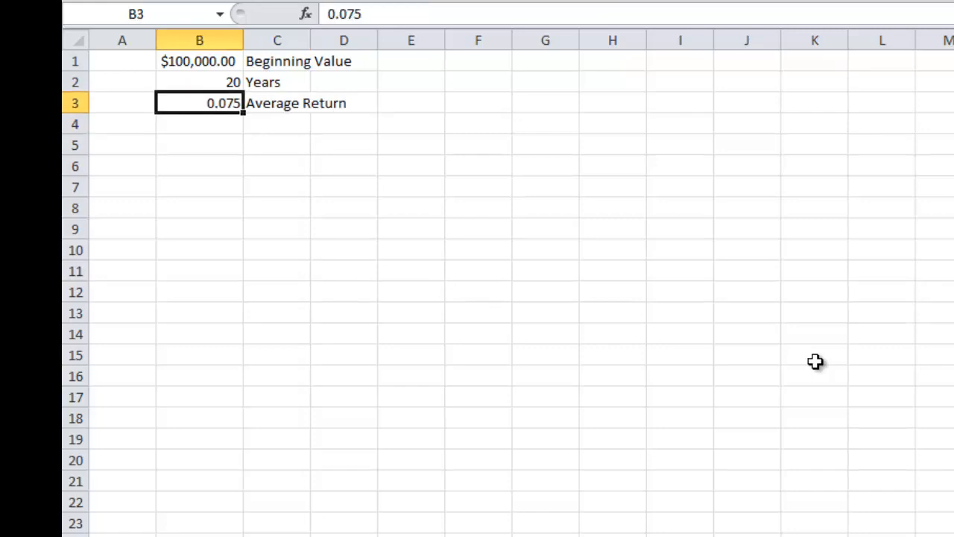
# Format the average return in B3 as a percentage with two decimal places.
pyautogui.hotkey('ctrl', 'shift', '5')
pyautogui.hotkey('alt', 'h')
pyautogui.press('0')
pyautogui.hotkey('alt', 'h')
pyautogui.press('0')
pyautogui.press('Down')
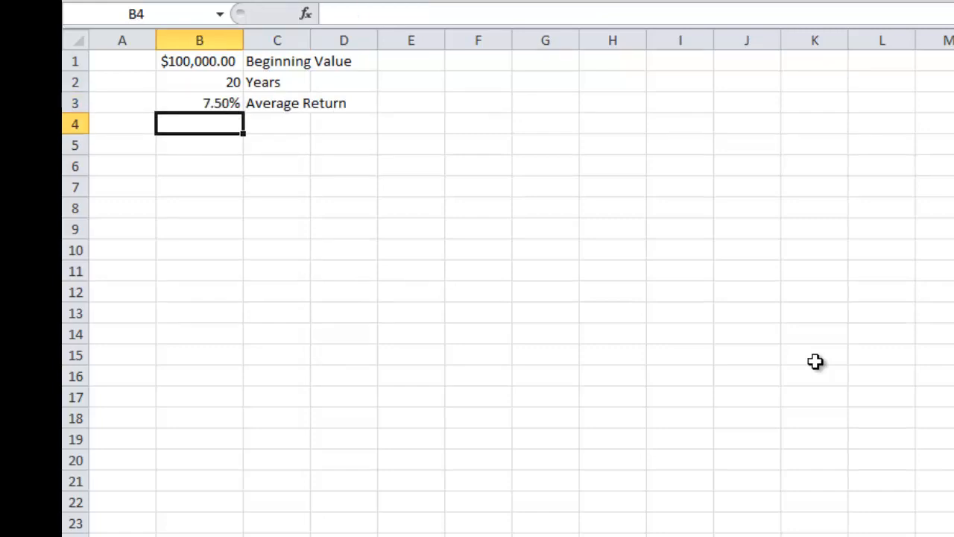
# Label C4 "Predicted Ending Value".
pyautogui.press('Right')
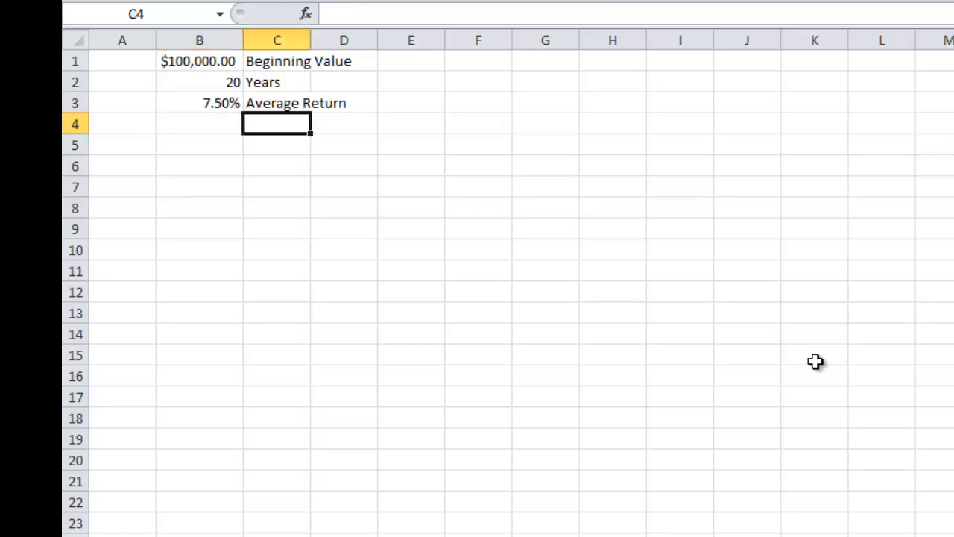
pyautogui.write('Predicted')
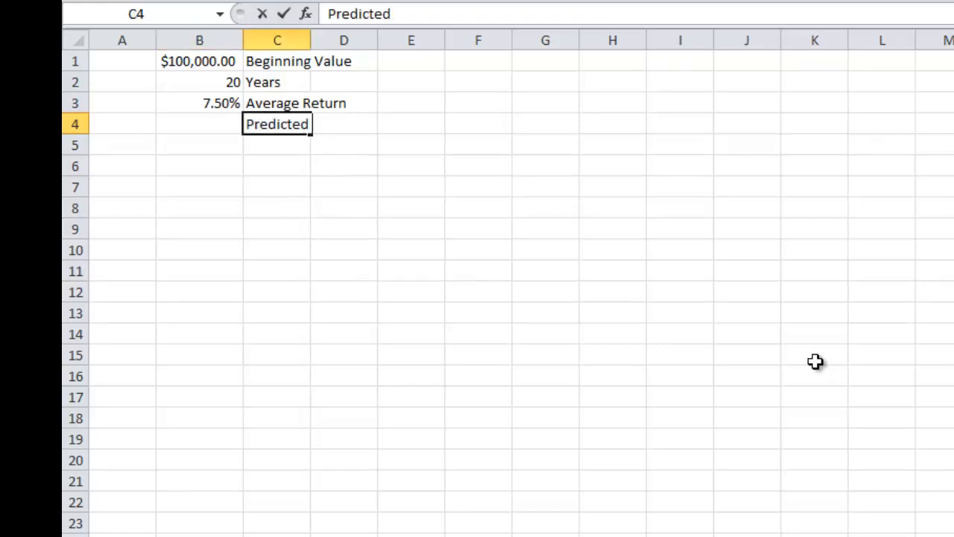
pyautogui.write(' Ending Value')
pyautogui.press('Return')
pyautogui.press('Up')
pyautogui.press('Left')
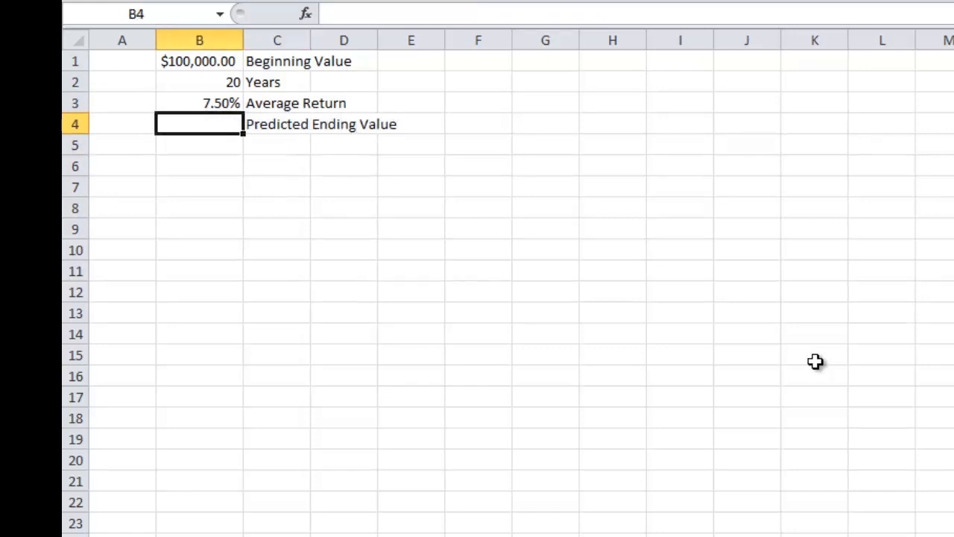
# Calculate the predicted ending value in B4 with the formula =FV(B3,B2,0,-B1).
pyautogui.write('=')
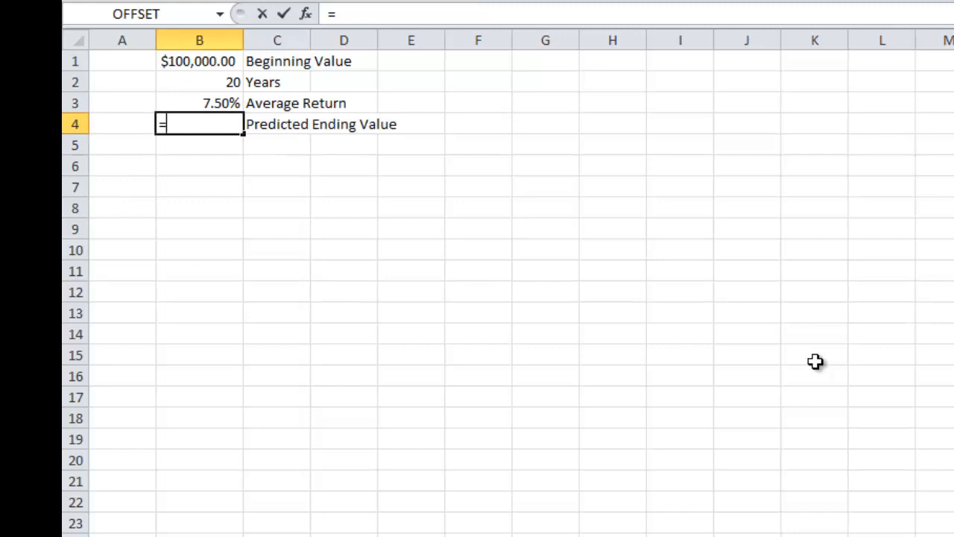
pyautogui.write('fv(')
pyautogui.press('Up')
pyautogui.write(',')
pyautogui.press('Up')
pyautogui.press('Up')
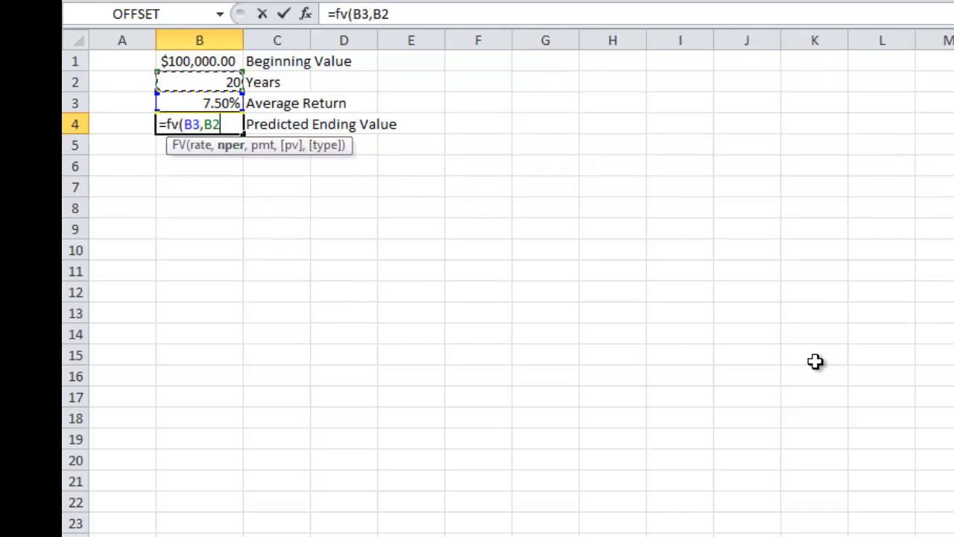
pyautogui.write(',0,')
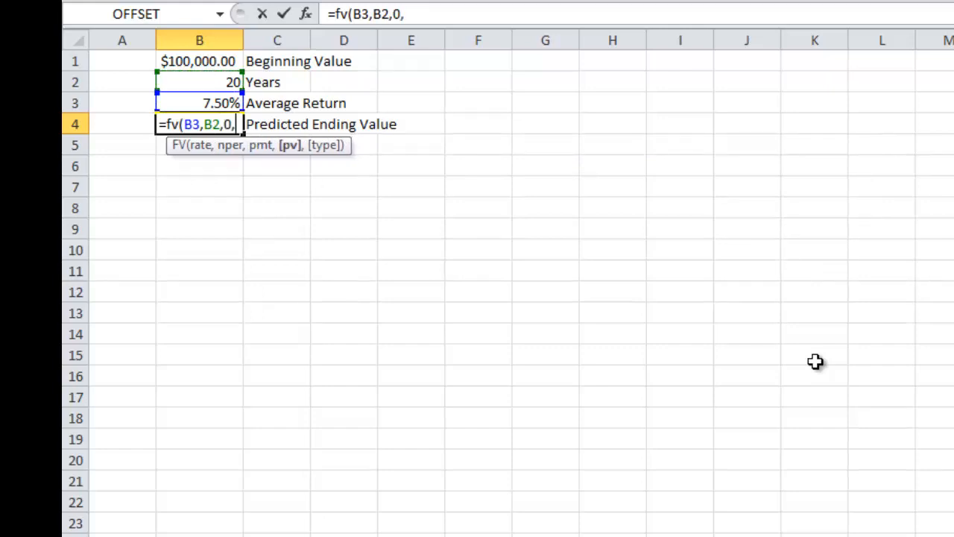
pyautogui.write('-')
pyautogui.press('Up')
pyautogui.press('Up')
pyautogui.press('Up')
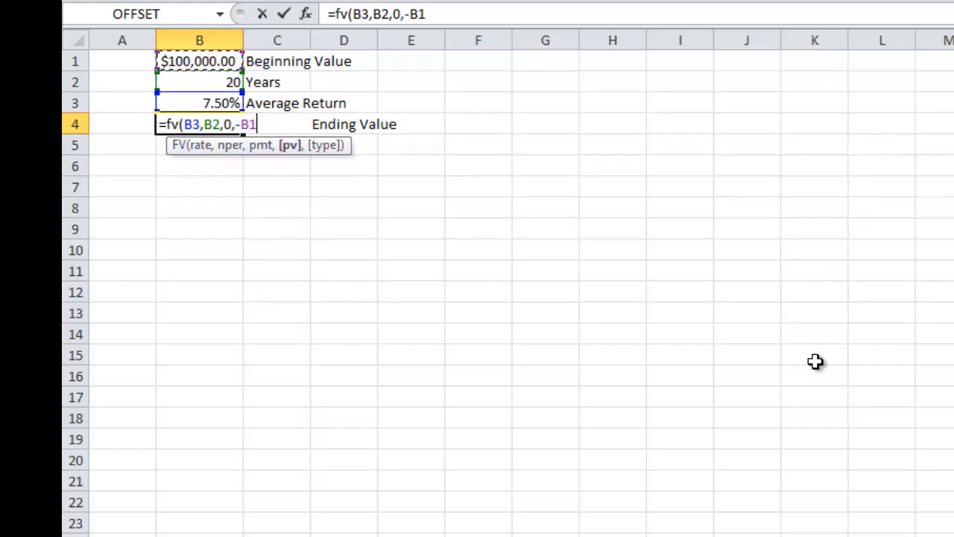
pyautogui.write(')')
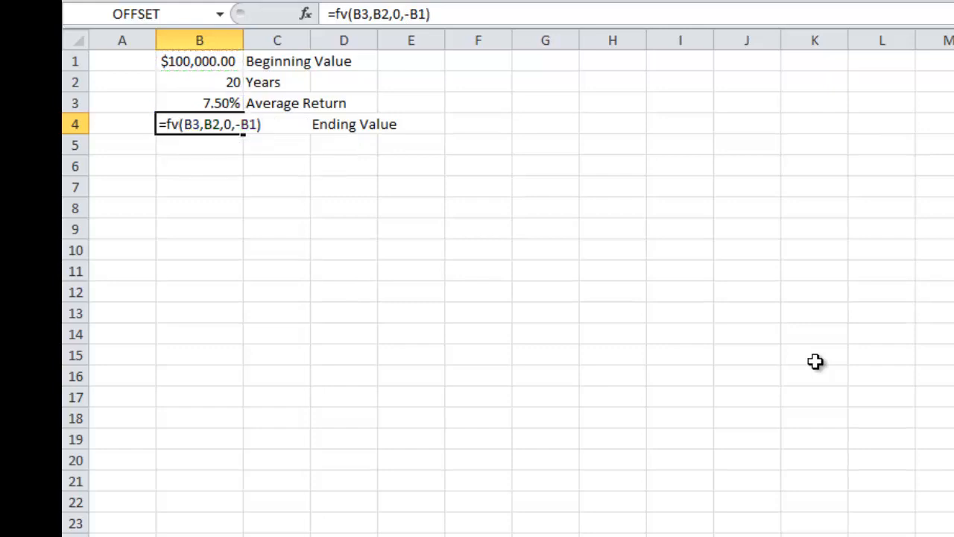
pyautogui.hotkey('ctrl', 'Return')
# Change the beginning value in B1 to 10000.
pyautogui.press('Up')
pyautogui.press('Up')
pyautogui.press('Up')
pyautogui.write('1')
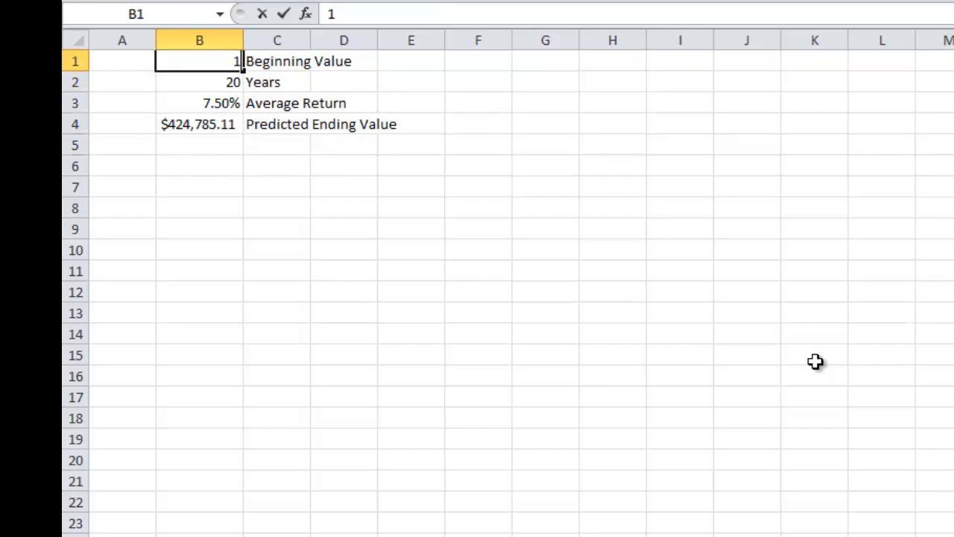
pyautogui.write('0000')
pyautogui.press('Return')
pyautogui.press('Up')
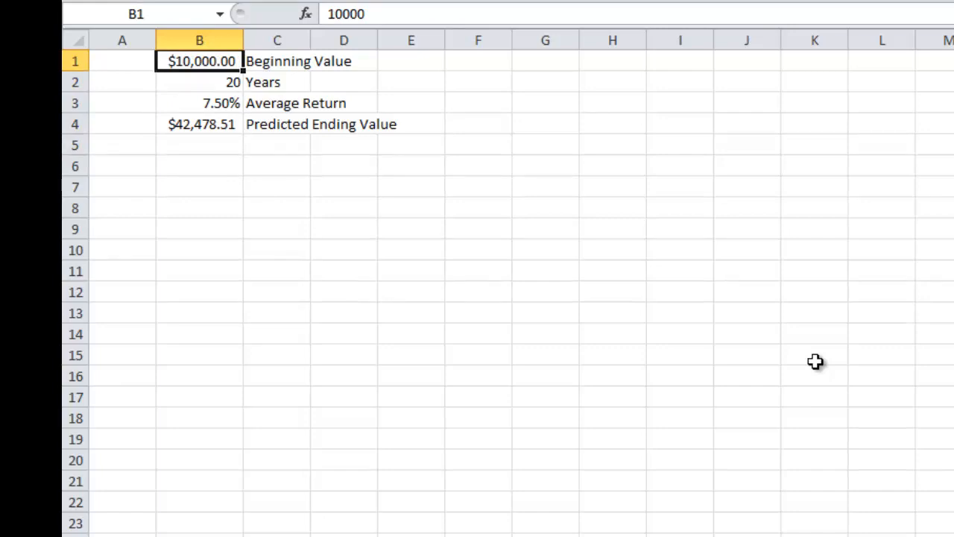
# Enter the column headers Period, Beginning, Return and Ending in B6 through E6.
pyautogui.press('Down')
pyautogui.press('Down')
pyautogui.press('Down')
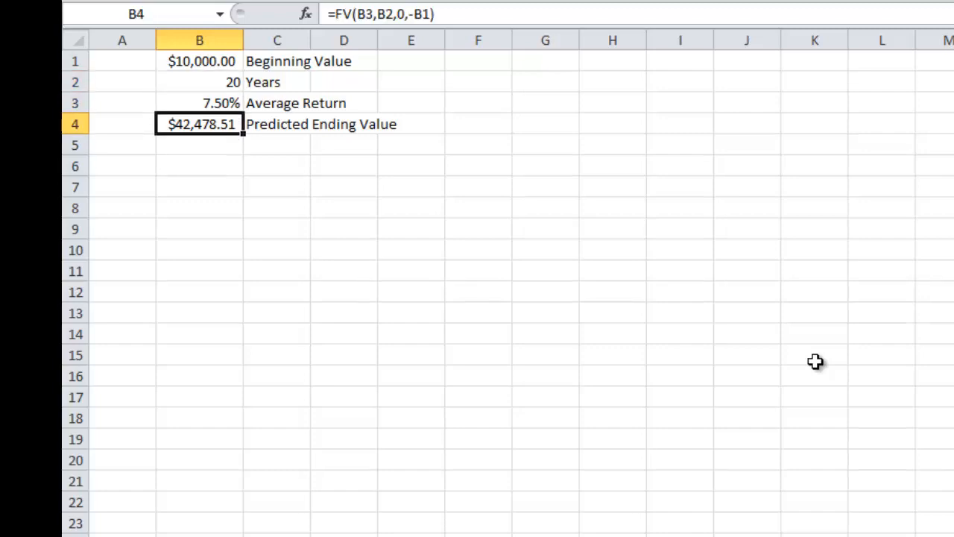
pyautogui.press('Down')
pyautogui.press('Down')
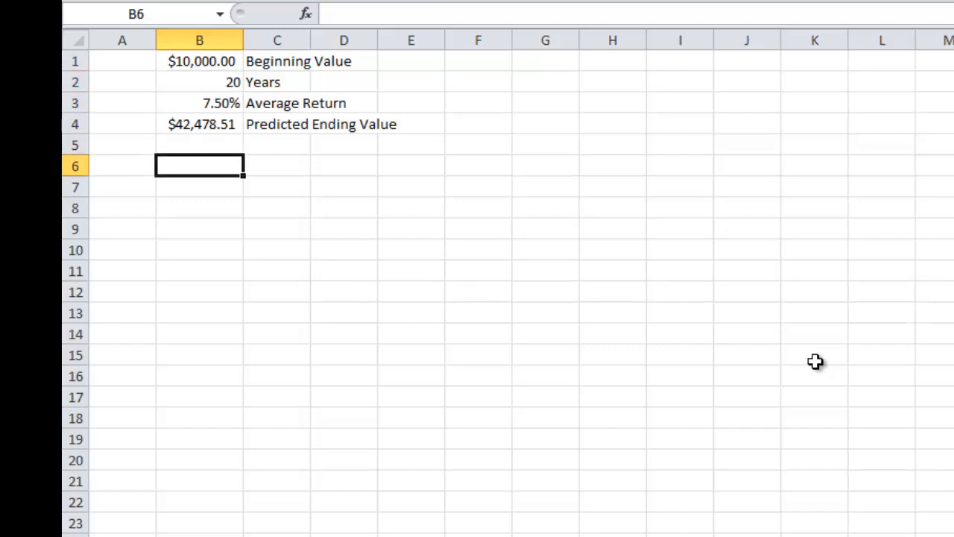
pyautogui.write('Period')
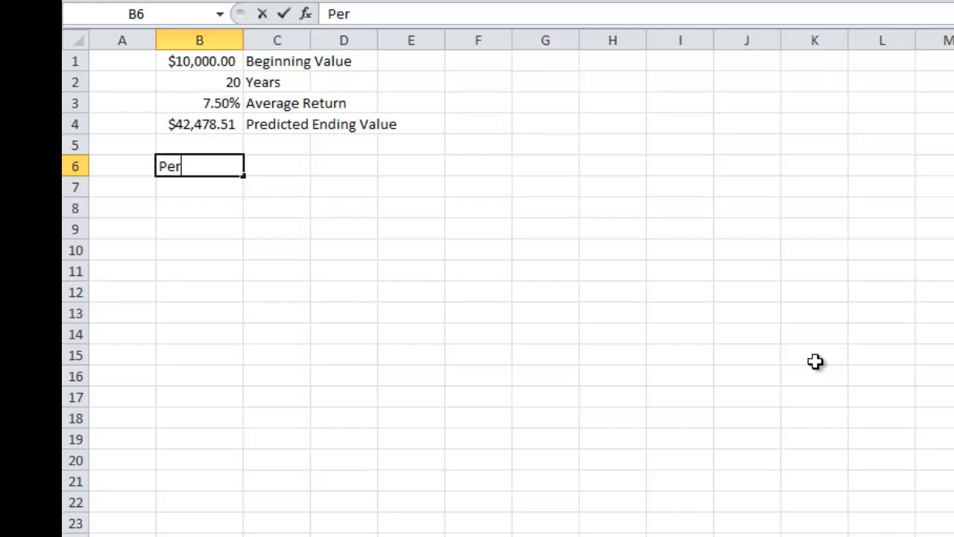
pyautogui.press('Tab')
pyautogui.write('Beginning')
pyautogui.press('Tab')
pyautogui.write('Return')
pyautogui.press('Tab')
pyautogui.write('Endi')
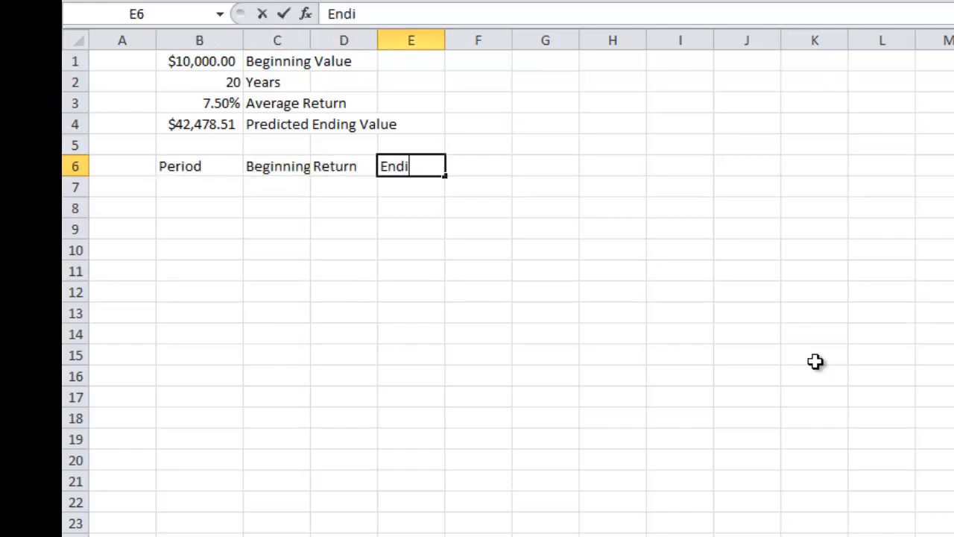
pyautogui.write('ng')
pyautogui.press('Return')
# Fill the Period column with the numbers 1 to 20 in B7 through B26.
pyautogui.write('1')
pyautogui.hotkey('ctrl', 'Return')
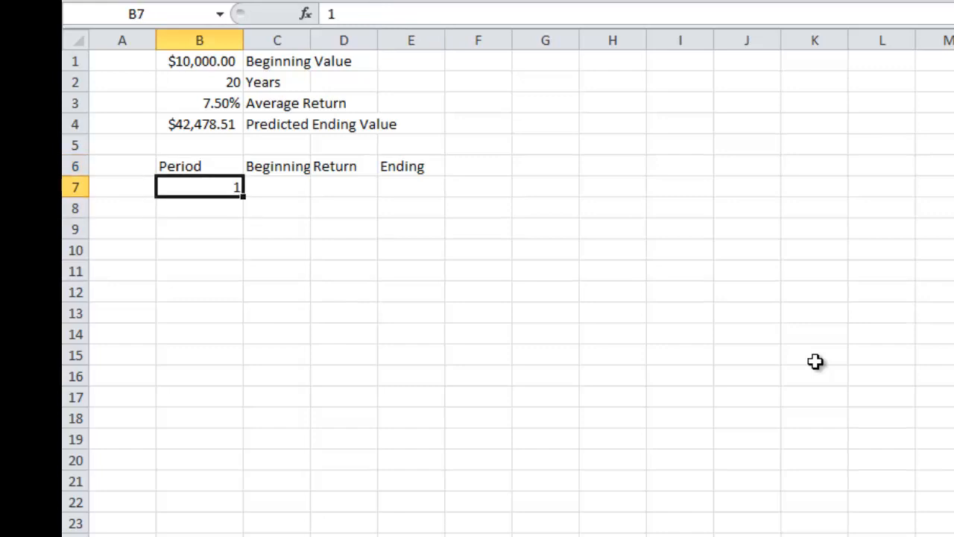
pyautogui.click(237, 209)
pyautogui.write('2')
pyautogui.press('Escape')
pyautogui.press('Up')
pyautogui.hotkey('shift', 'Down')
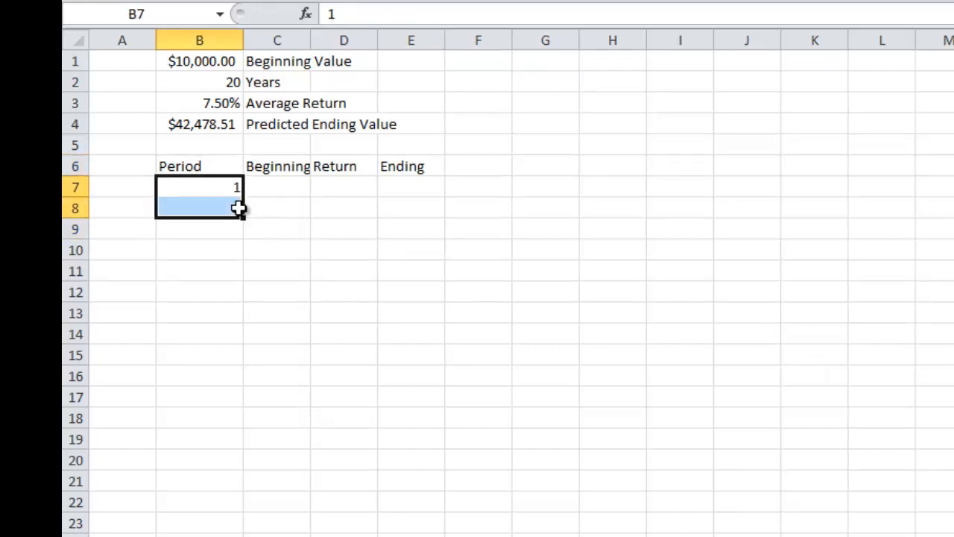
pyautogui.moveTo(159, 191); pyautogui.dragTo(167, 516)
# Link the first period's beginning balance in C7 to the beginning value in B1.
pyautogui.click(200, 164)
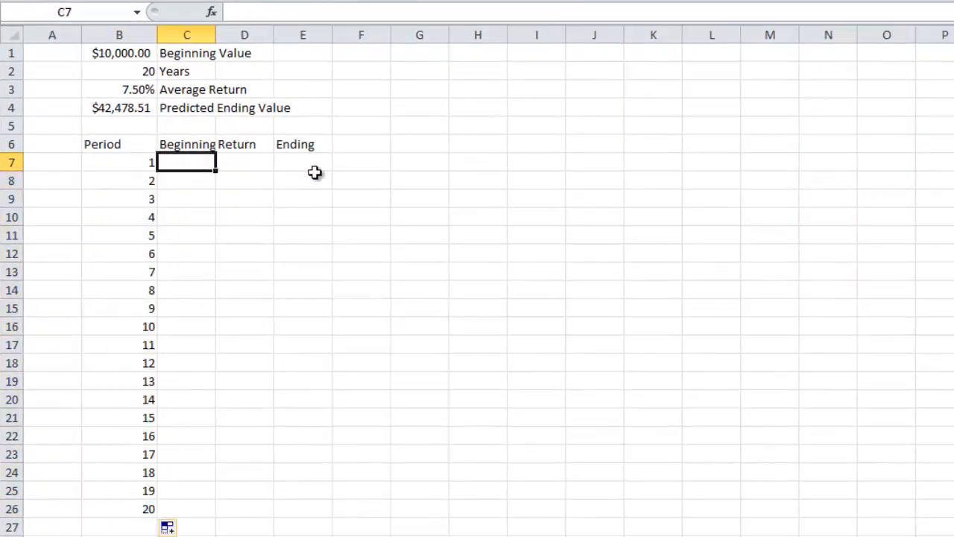
pyautogui.write('=')
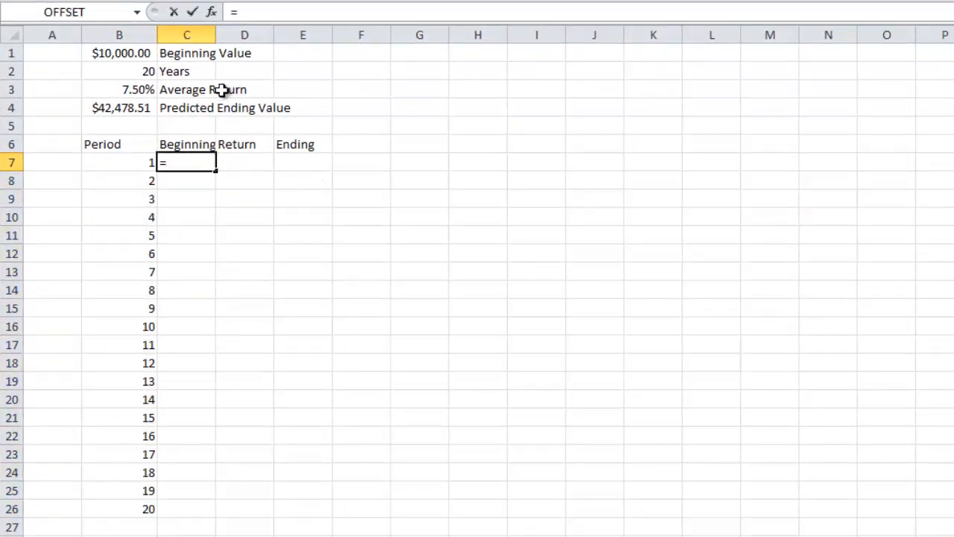
pyautogui.click(144, 55)
pyautogui.press('Return')
pyautogui.press('Up')
# Link the first period's return in D7 to the average return in B3, using an absolute reference.
pyautogui.press('Right')
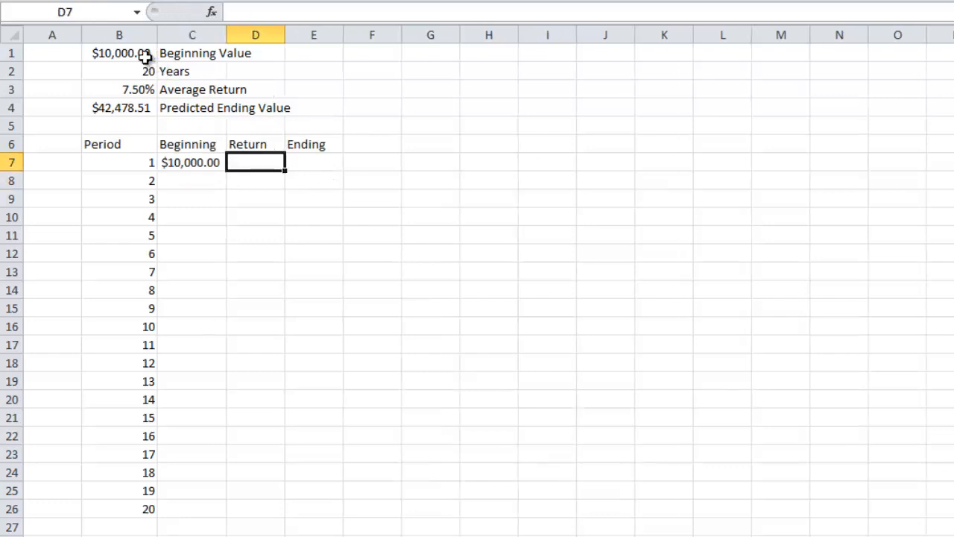
pyautogui.write('=')
pyautogui.click(150, 88)
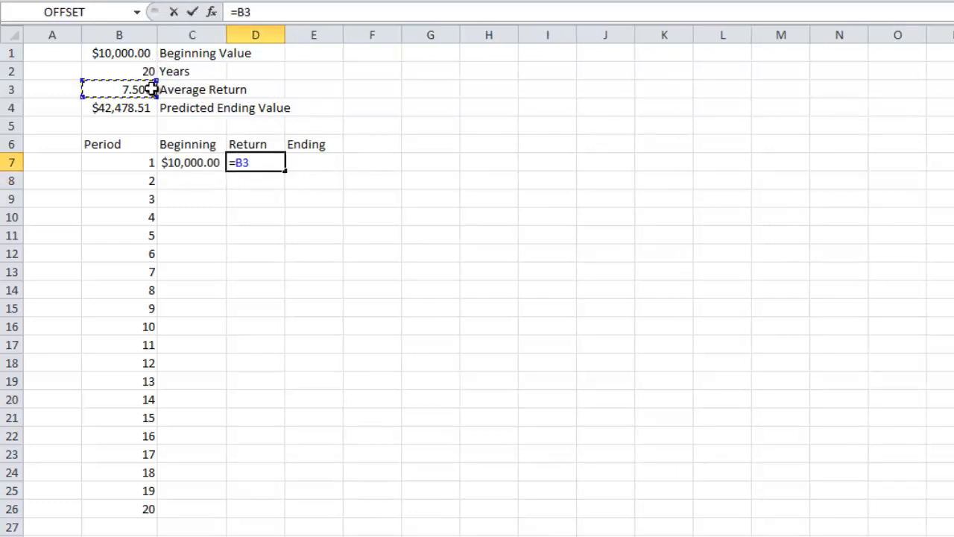
pyautogui.hotkey('ctrl', 'Return')
pyautogui.press('F2')
pyautogui.press('F4')
pyautogui.press('Tab')
# Calculate the first period's ending balance in E7 with the formula =C7*(1+D7).
pyautogui.write('=')
pyautogui.press('Left')
pyautogui.press('Left')
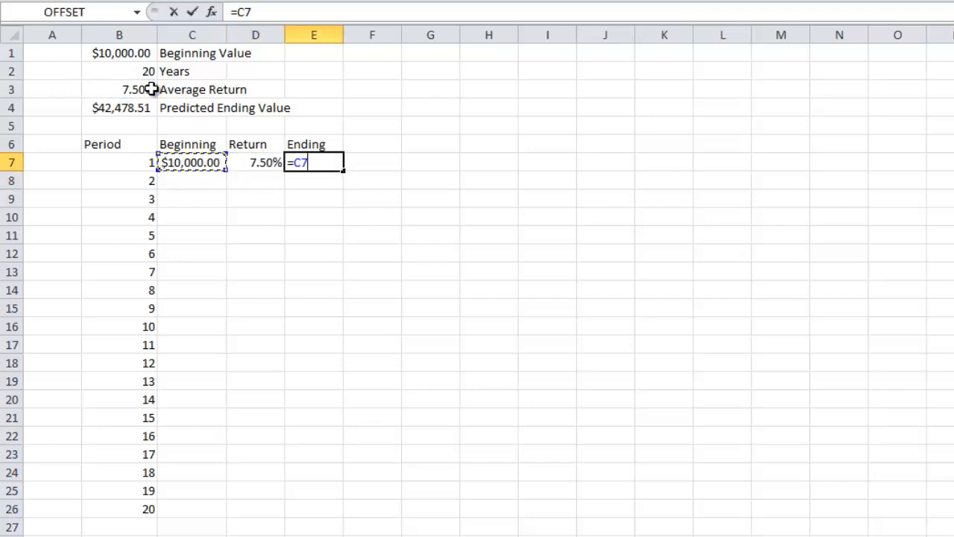
pyautogui.write('*(1+')
pyautogui.press('Left')
pyautogui.write(')')
pyautogui.press('Return')
# Link the second period's beginning balance in C8 to the first period's ending balance in E7.
pyautogui.press('Left')
pyautogui.press('Left')
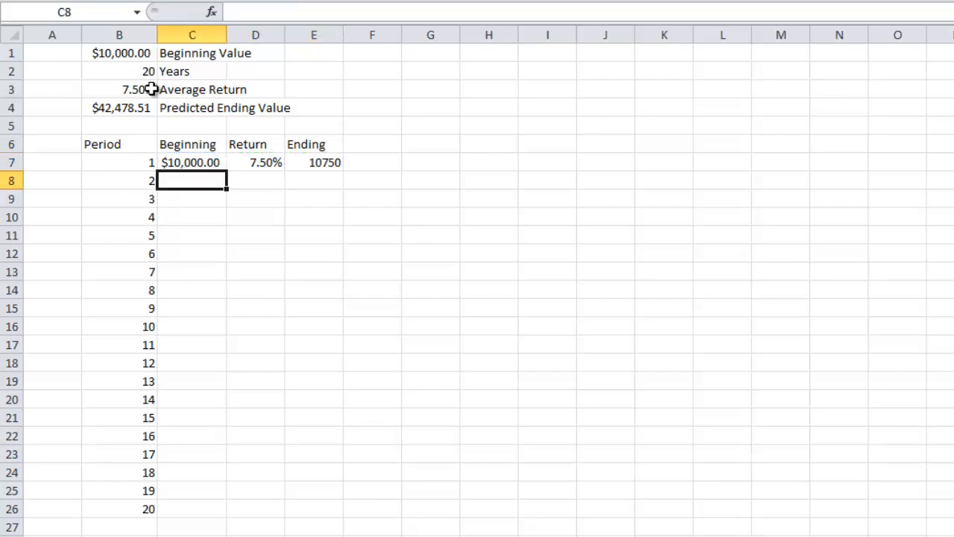
pyautogui.write('=')
pyautogui.press('Up')
pyautogui.press('Right')
pyautogui.press('Right')
pyautogui.press('Return')
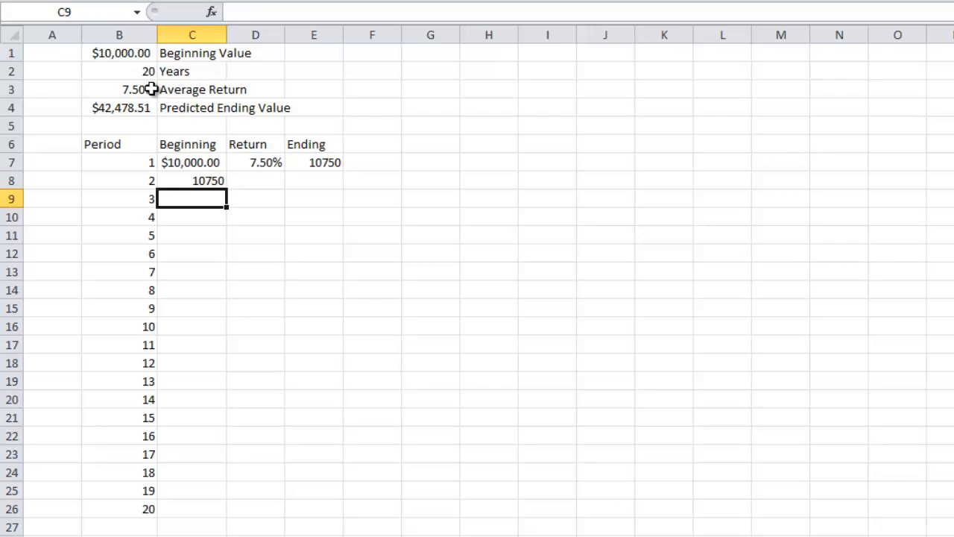
# Copy the first period's return and ending balance formulas in D7:E7 to the second period in D8:E8.
pyautogui.press('Up')
pyautogui.press('Up')
pyautogui.press('Right')
pyautogui.hotkey('shift', 'Right')
pyautogui.hotkey('ctrl', 'c')
pyautogui.press('Down')
pyautogui.hotkey('shift', 'Right')
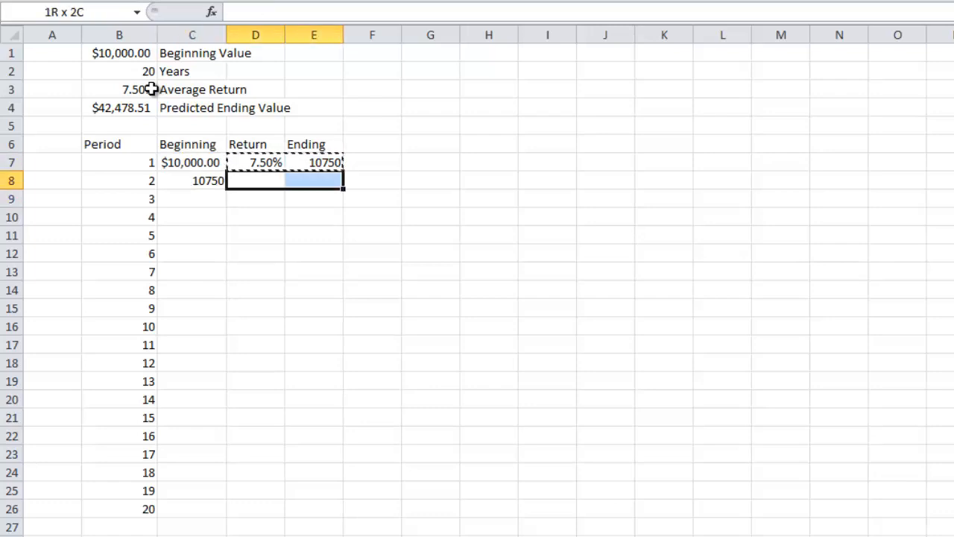
pyautogui.hotkey('ctrl', 'v')
# Fill the second period's formulas in C8:E8 down through period 20 in row 26.
pyautogui.press('Left')
pyautogui.hotkey('shift', 'Right')
pyautogui.hotkey('shift', 'Right')
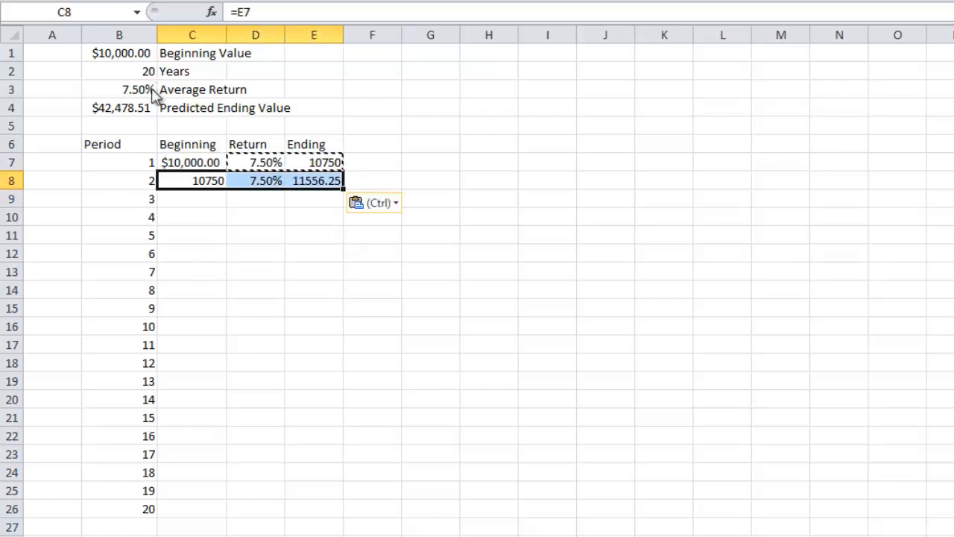
pyautogui.press('ctrl')
pyautogui.press('Escape')
pyautogui.doubleClick(344, 190)
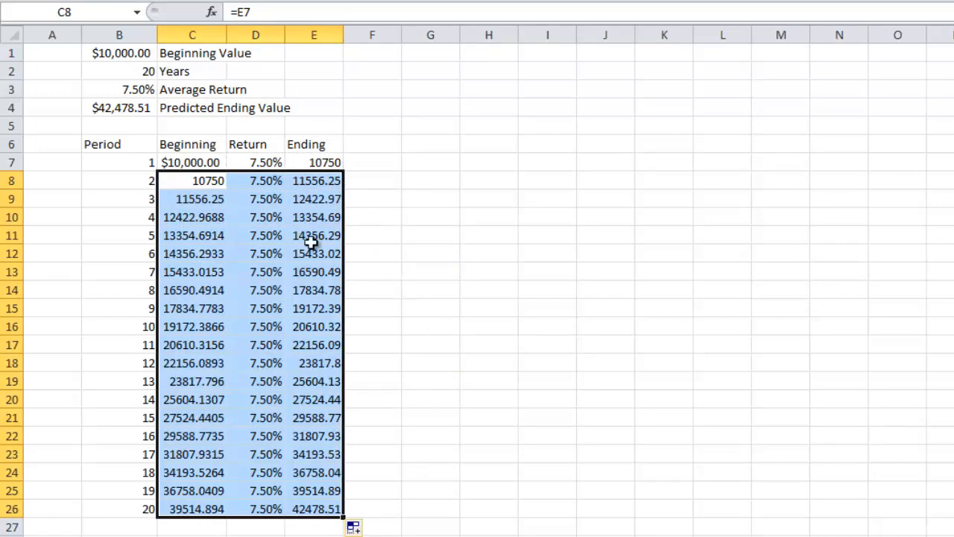
# Apply the currency format of C7 to the first ending balance in E7, pasting formats only.
pyautogui.click(223, 161)
pyautogui.hotkey('shift', 'Right')
pyautogui.hotkey('shift', 'Right')
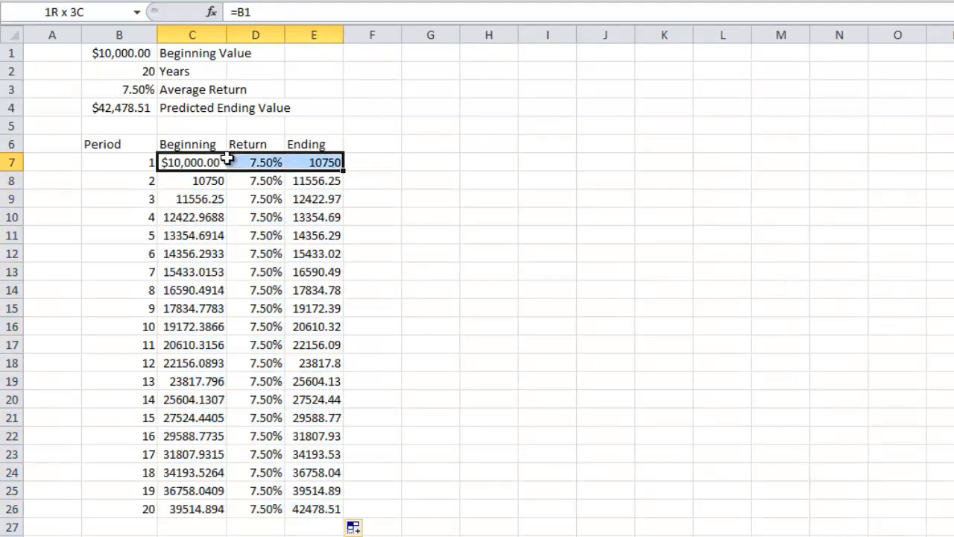
pyautogui.press('Right')
pyautogui.press('Left')
pyautogui.hotkey('ctrl', 'c')
pyautogui.press('Right')
pyautogui.press('Right')
pyautogui.hotkey('shift', 'F10')
pyautogui.press('s')
pyautogui.press('f')
pyautogui.press('Return')
# Copy the first period's row C7:E7 and paste only its formats onto C8:E26.
pyautogui.press('Left')
pyautogui.press('Left')
pyautogui.hotkey('shift', 'Right')
pyautogui.hotkey('shift', 'Right')
pyautogui.hotkey('ctrl', 'c')
pyautogui.press('Down')
pyautogui.hotkey('shift', 'Right')
pyautogui.hotkey('shift', 'Right')
pyautogui.hotkey('ctrl', 'shift', 'Down')
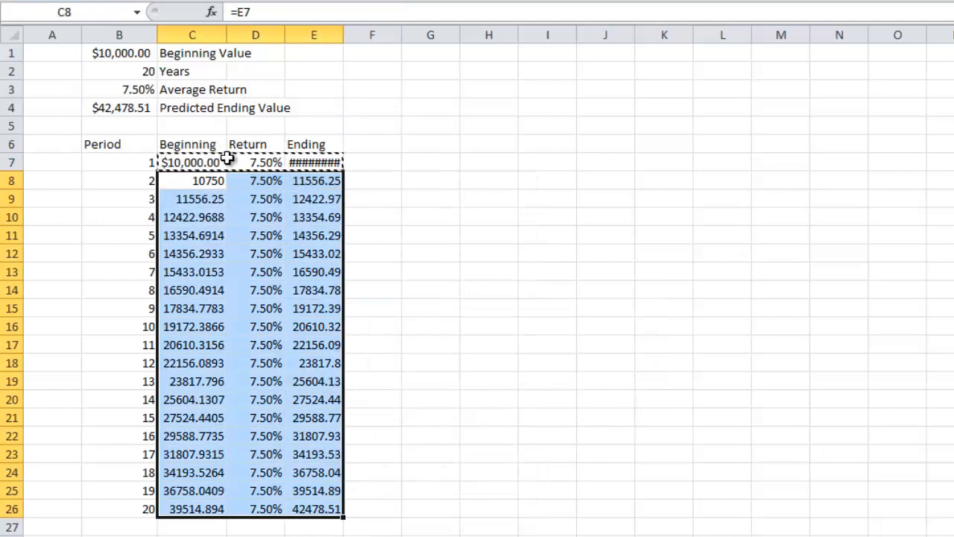
pyautogui.hotkey('shift', 'F10')
pyautogui.press('s')
pyautogui.press('s')
pyautogui.press('t')
pyautogui.press('Return')
pyautogui.press('Up')
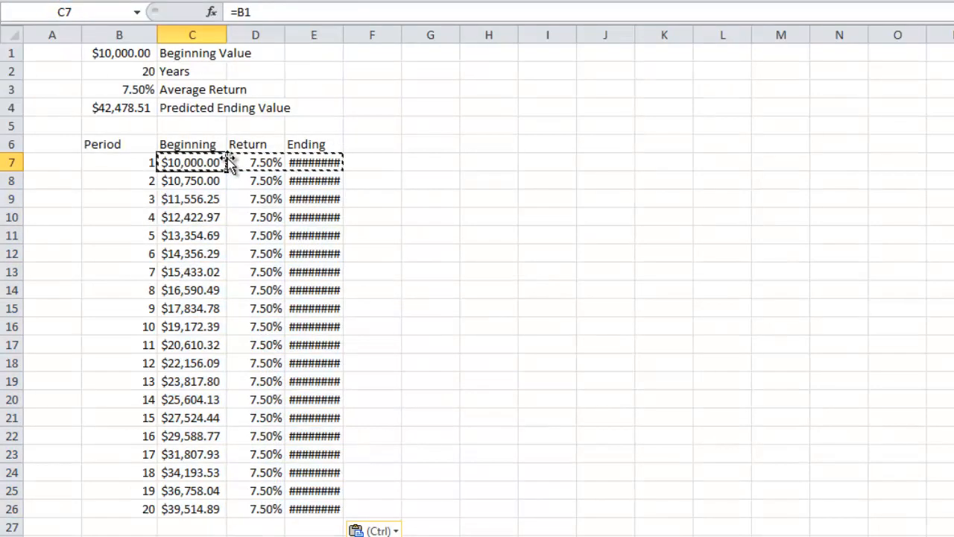
# Autofit the widths of columns E and B to their contents.
pyautogui.doubleClick(343, 35)
pyautogui.click(392, 123)
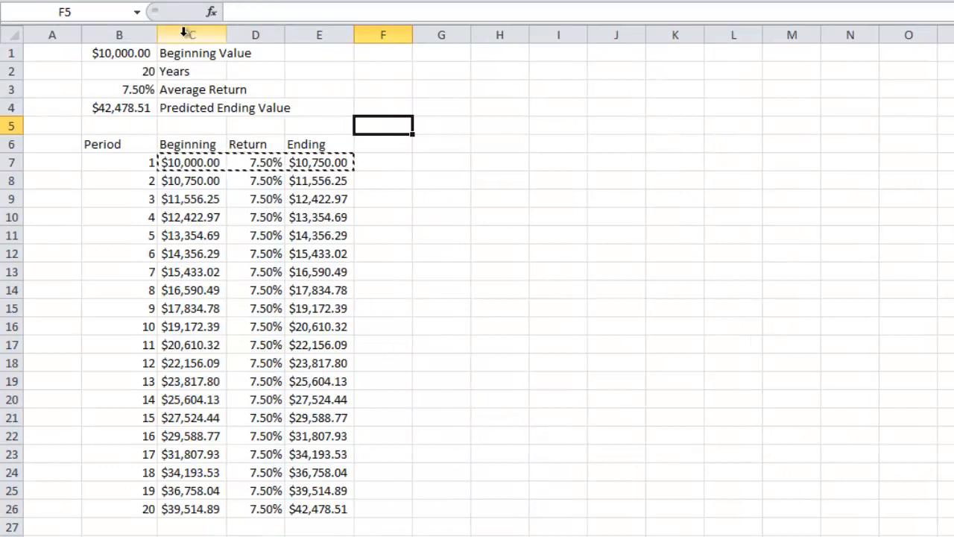
pyautogui.doubleClick(157, 35)
# Examine the input values in B1:B4, the yearly returns in column D and the final ending balance in E26.
pyautogui.moveTo(133, 53); pyautogui.dragTo(138, 109)
pyautogui.click(134, 51)
pyautogui.click(265, 162)
pyautogui.click(265, 181)
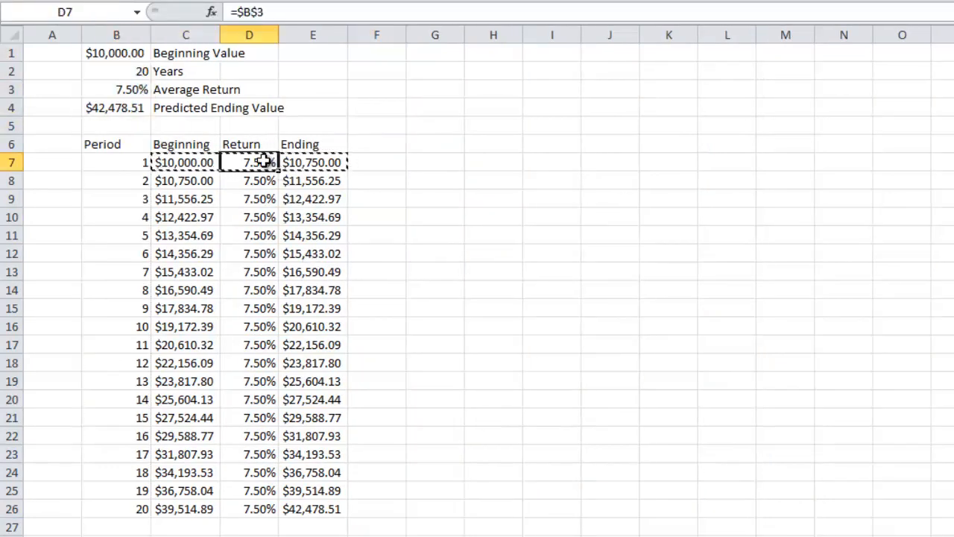
pyautogui.click(267, 217)
pyautogui.click(270, 308)
pyautogui.click(271, 344)
pyautogui.click(271, 381)
pyautogui.click(313, 508)
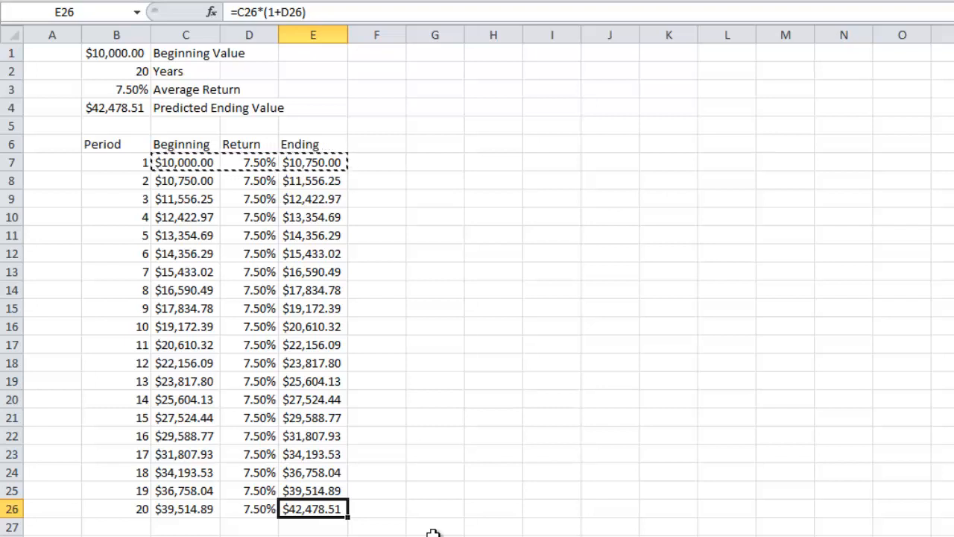
pyautogui.press('Left')
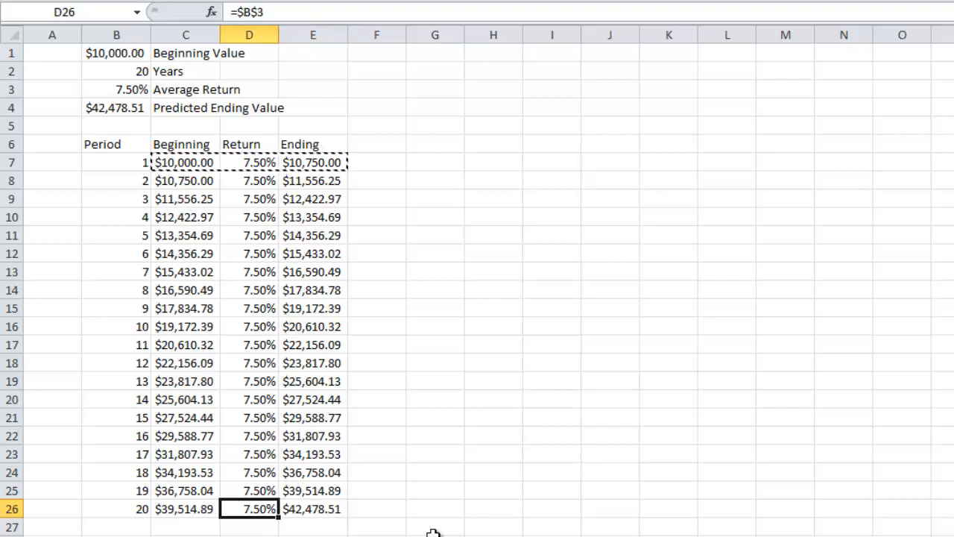
pyautogui.hotkey('ctrl', 'shift', 'Up')
pyautogui.hotkey('shift', 'Down')
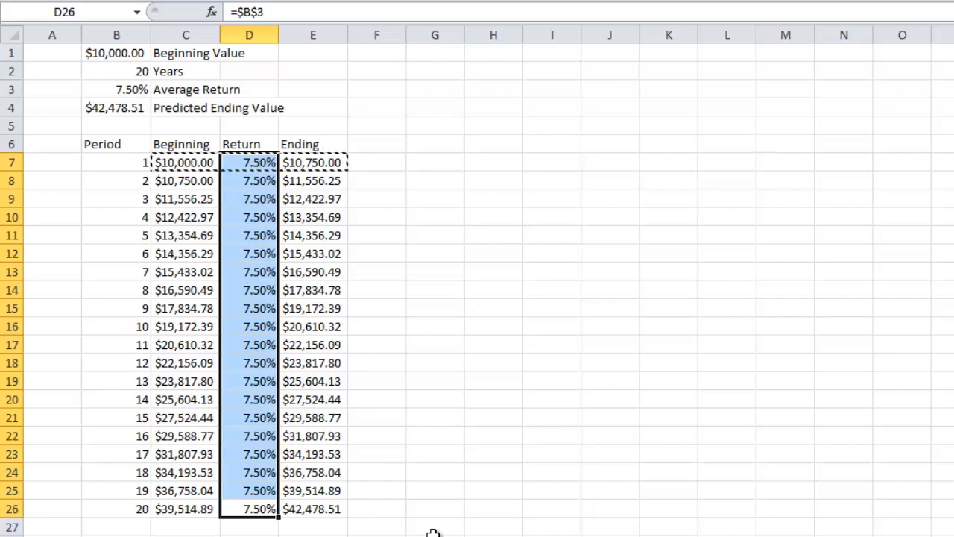
# Insert two blank rows above the period table and one blank row above the Predicted Ending Value.
pyautogui.press('Up')
pyautogui.press('Up')
pyautogui.press('Up')
pyautogui.press('Up')
pyautogui.press('Up')
pyautogui.press('Up')
pyautogui.press('Up')
pyautogui.press('Up')
pyautogui.press('Up')
pyautogui.press('Up')
pyautogui.press('Up')
pyautogui.press('Up')
pyautogui.press('Up')
pyautogui.press('Up')
pyautogui.press('Up')
pyautogui.press('Up')
pyautogui.press('Up')
pyautogui.press('Up')
pyautogui.press('Up')
pyautogui.press('Up')
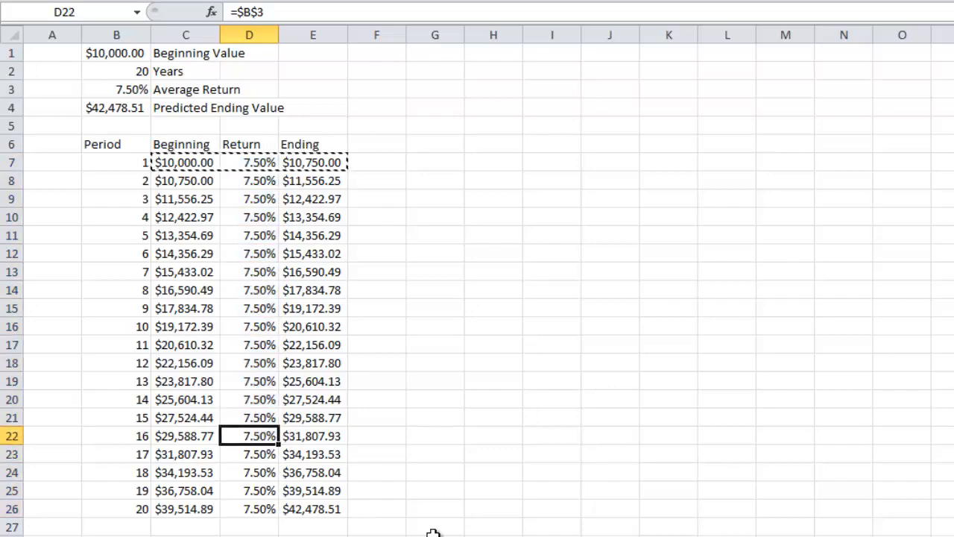
pyautogui.hotkey('shift', 'space')
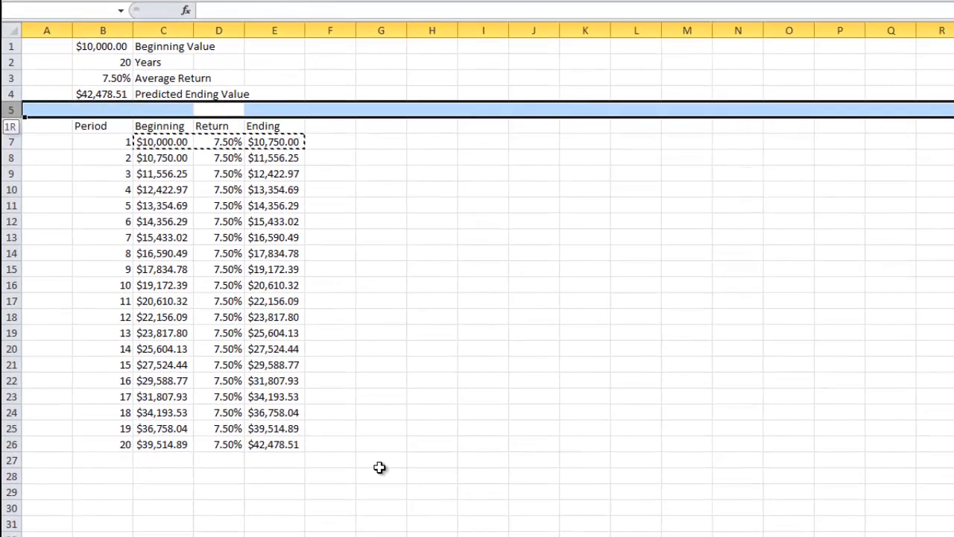
pyautogui.hotkey('ctrl', 'shift', '+')
pyautogui.hotkey('ctrl', 'shift', '+')
pyautogui.press('Up')
pyautogui.hotkey('shift', 'space')
pyautogui.hotkey('ctrl', 'shift', '+')
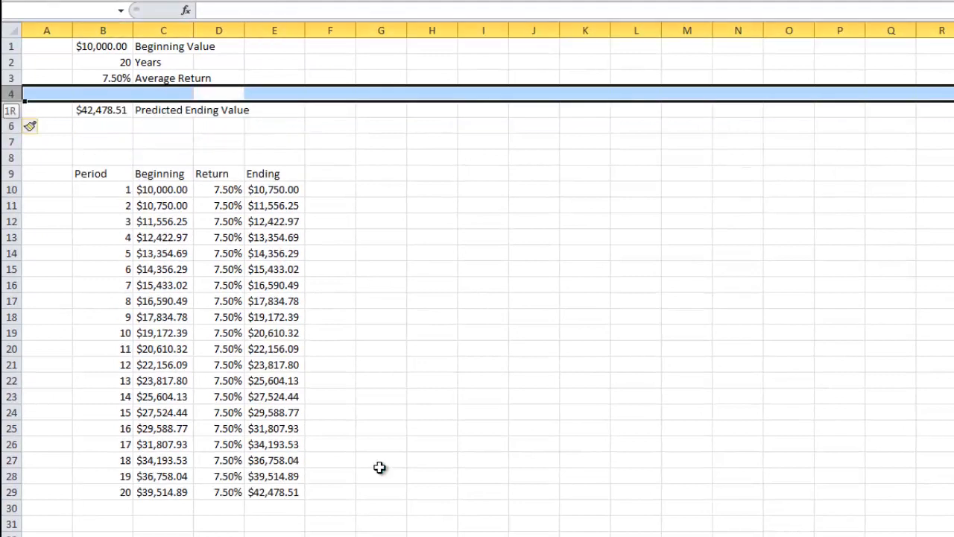
# Add a standard deviation input below the average return, with "St. Dev." in C4 and .05 in B4.
pyautogui.press('Up')
pyautogui.press('Left')
pyautogui.press('Left')
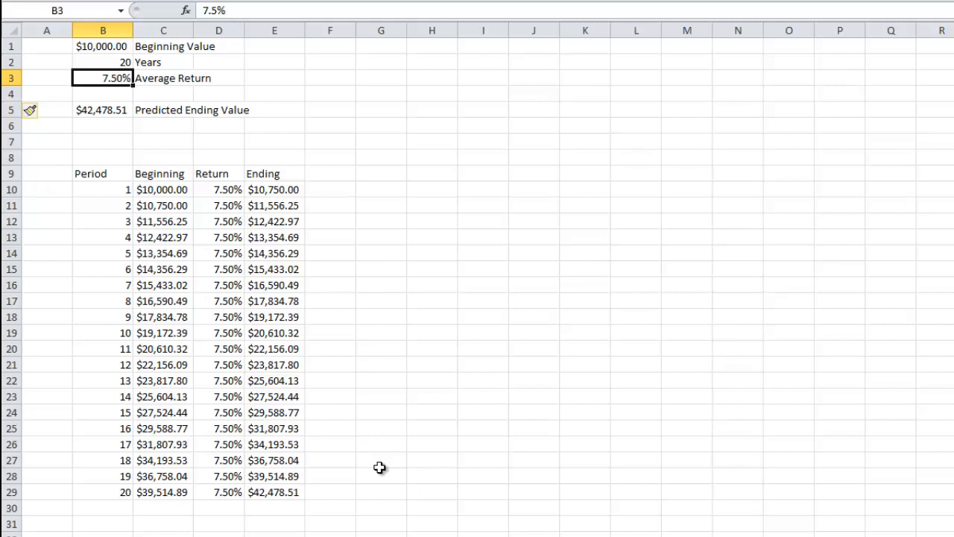
pyautogui.press('Return')
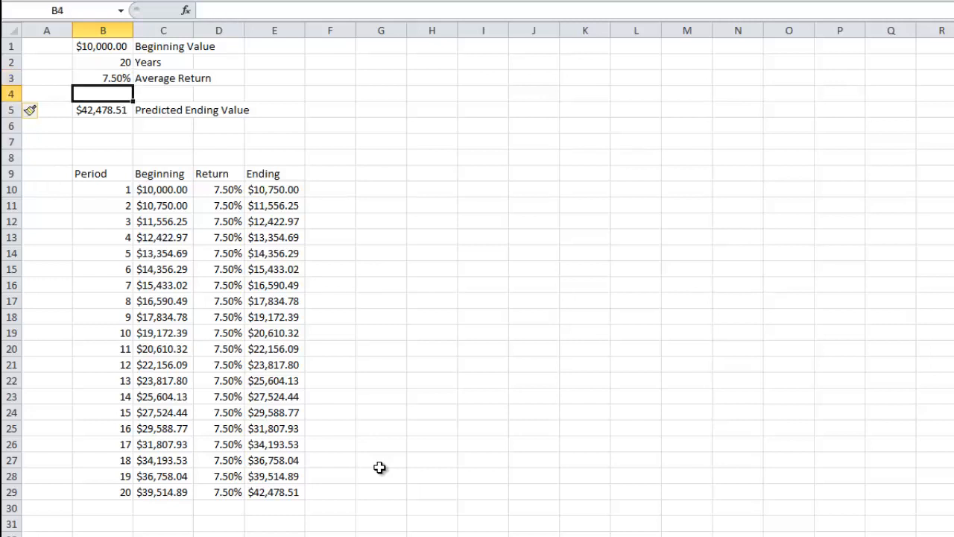
pyautogui.press('Up')
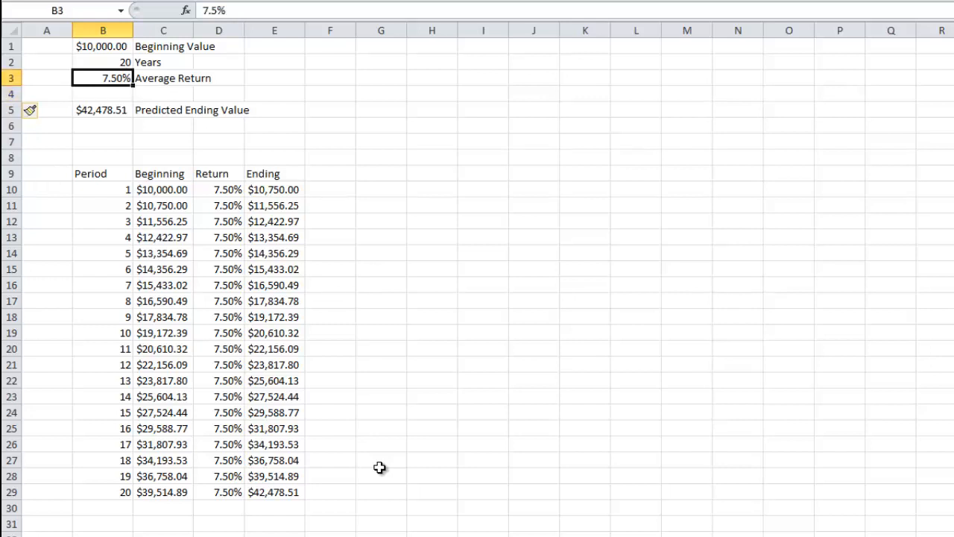
pyautogui.press('Down')
pyautogui.press('Right')
pyautogui.write('St. Dev.')
pyautogui.press('Up')
pyautogui.press('Left')
pyautogui.press('Down')
pyautogui.write('.05')
pyautogui.hotkey('ctrl', 'Return')
# Review the yearly returns in column D and the standard deviation input in B4.
pyautogui.press('Up')
pyautogui.press('Down')
pyautogui.press('Down')
pyautogui.press('Down')
pyautogui.press('Down')
pyautogui.press('Down')
pyautogui.press('Down')
pyautogui.press('Down')
pyautogui.press('Right')
pyautogui.press('Right')
pyautogui.press('Down')
pyautogui.press('Down')
pyautogui.press('Down')
pyautogui.press('Down')
pyautogui.press('Down')
pyautogui.press('Down')
pyautogui.press('Down')
pyautogui.press('Down')
pyautogui.press('Down')
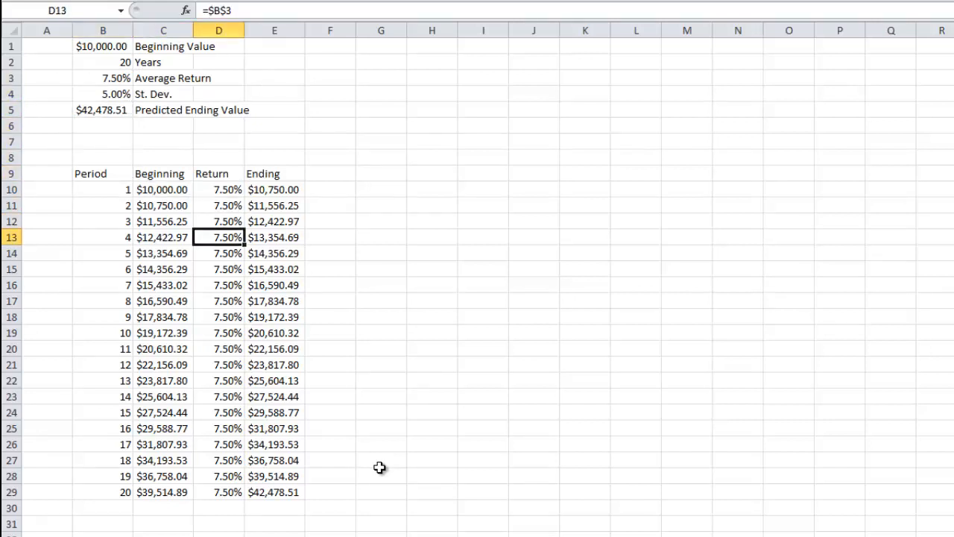
pyautogui.press('Up')
pyautogui.press('Up')
pyautogui.press('Up')
pyautogui.press('Up')
pyautogui.press('Up')
pyautogui.press('Up')
pyautogui.press('Up')
pyautogui.press('Up')
pyautogui.press('Up')
pyautogui.hotkey('shift', 'Down')
pyautogui.hotkey('shift', 'Down')
pyautogui.hotkey('shift', 'Down')
pyautogui.hotkey('shift', 'Down')
pyautogui.hotkey('shift', 'Down')
pyautogui.hotkey('shift', 'Down')
pyautogui.hotkey('shift', 'Down')
pyautogui.hotkey('shift', 'Down')
pyautogui.hotkey('shift', 'Down')
pyautogui.hotkey('shift', 'Down')
pyautogui.hotkey('shift', 'Down')
pyautogui.hotkey('shift', 'Down')
pyautogui.hotkey('shift', 'Down')
pyautogui.hotkey('shift', 'Down')
pyautogui.hotkey('shift', 'Down')
pyautogui.hotkey('shift', 'Down')
pyautogui.hotkey('shift', 'Down')
pyautogui.hotkey('shift', 'Down')
pyautogui.hotkey('shift', 'Down')
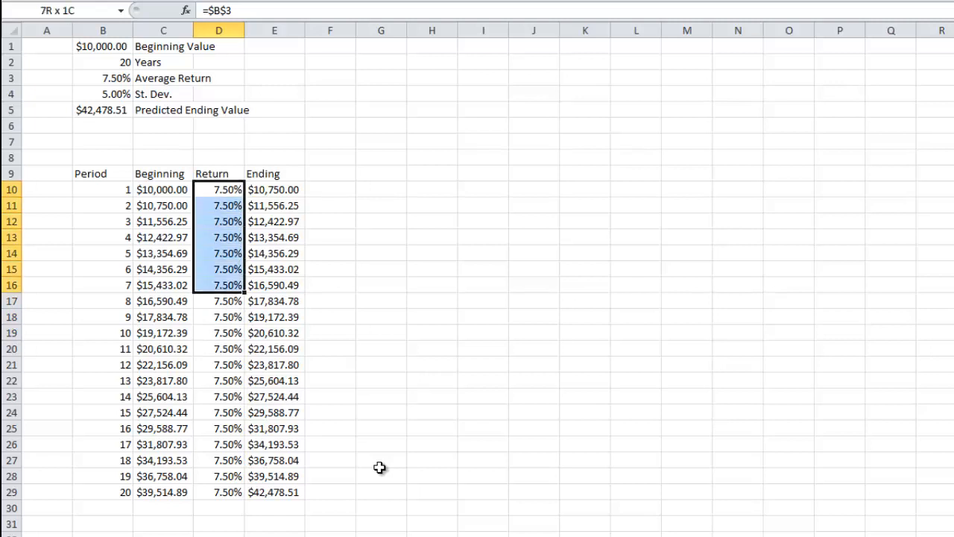
pyautogui.click(125, 97)
# Enter =NormalValue($B$3,$B$4) as the first period's return in D10 and fill it down to D29.
pyautogui.click(231, 189)
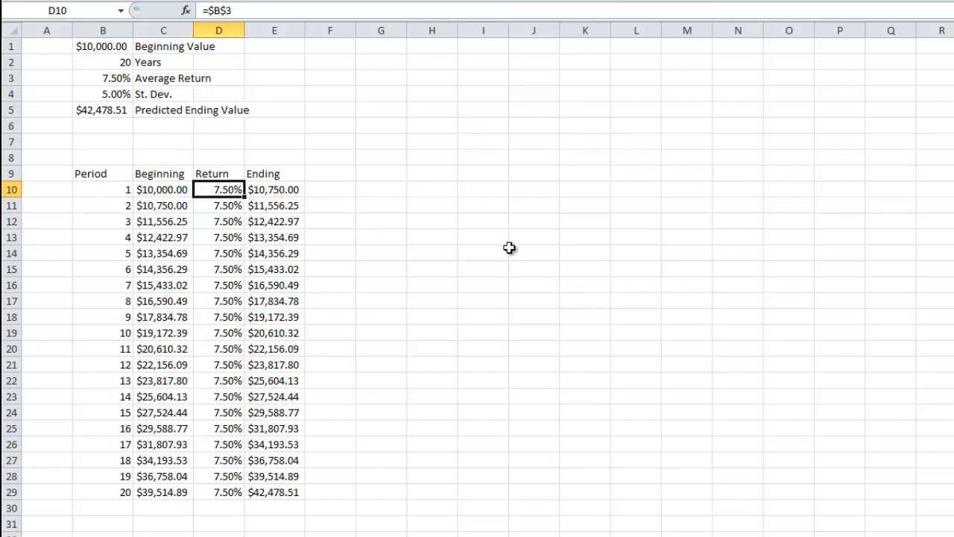
pyautogui.write('=normalvalue(')
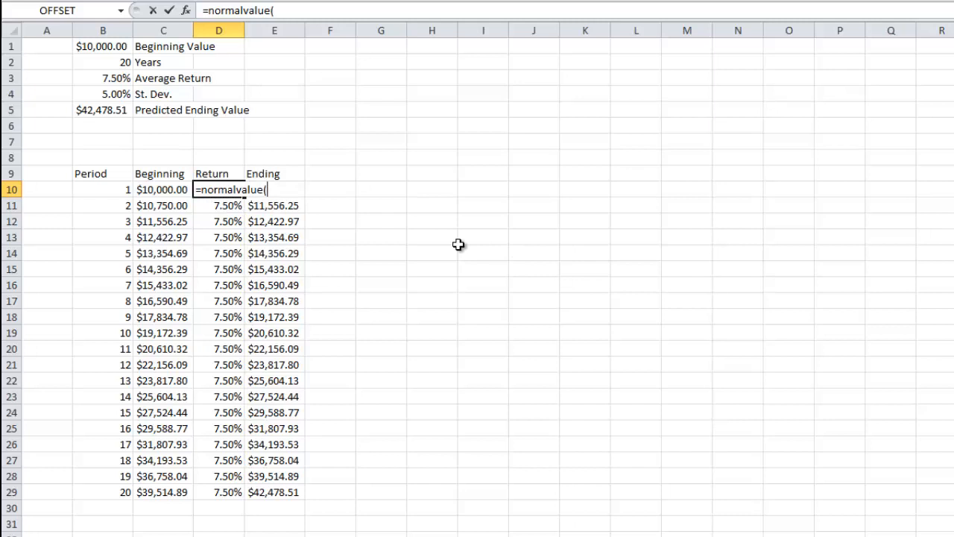
pyautogui.click(116, 78)
pyautogui.press('F4')
pyautogui.write(',')
pyautogui.click(117, 94)
pyautogui.press('F4')
pyautogui.write(')')
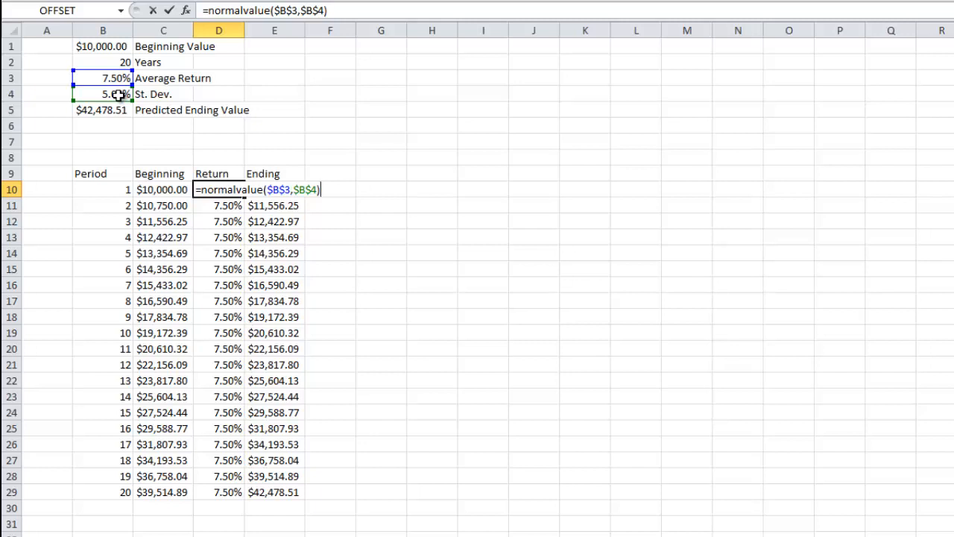
pyautogui.hotkey('ctrl', 'Return')
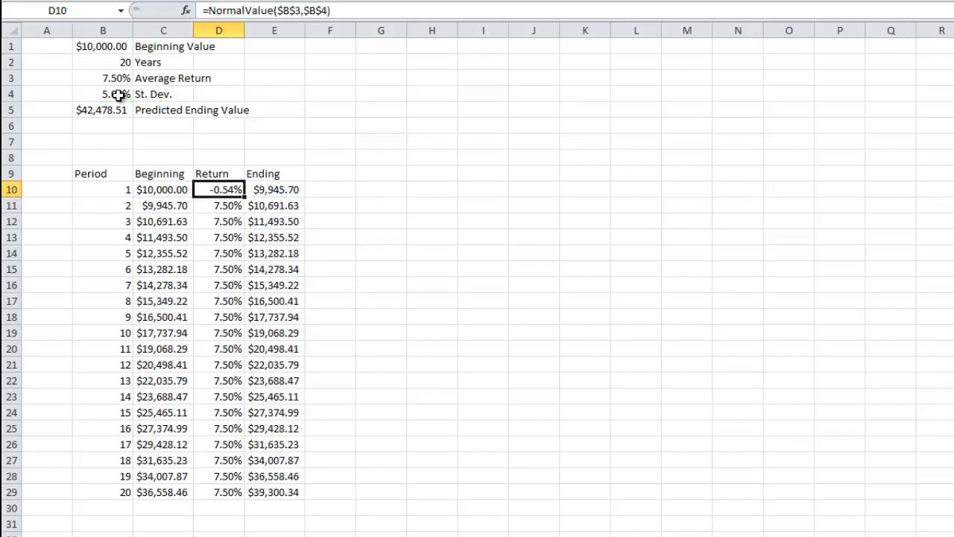
pyautogui.doubleClick(244, 197)
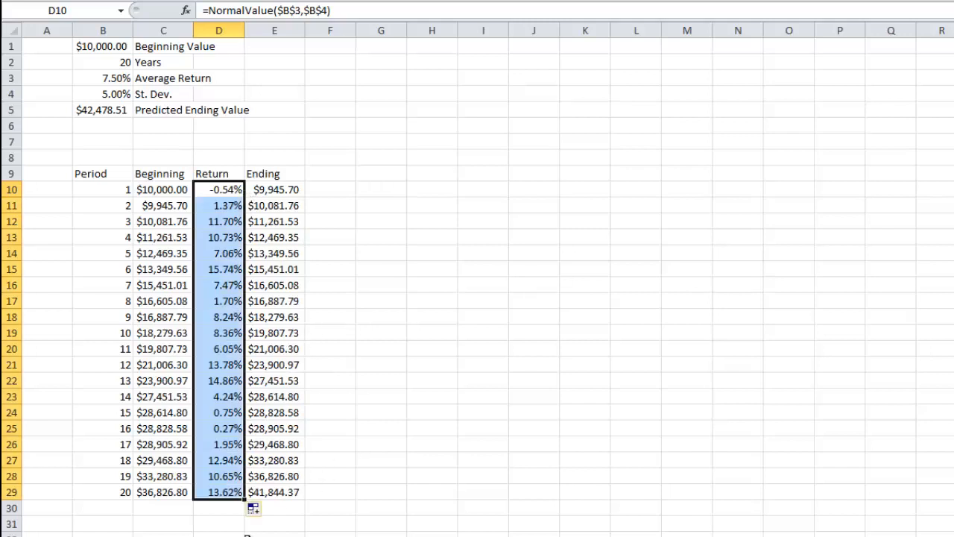
pyautogui.click(257, 530)
# Label E30 "Average" and enter =AVERAGE(D10:D29) in D30 for the yearly returns.
pyautogui.click(285, 509)
pyautogui.write('Average')
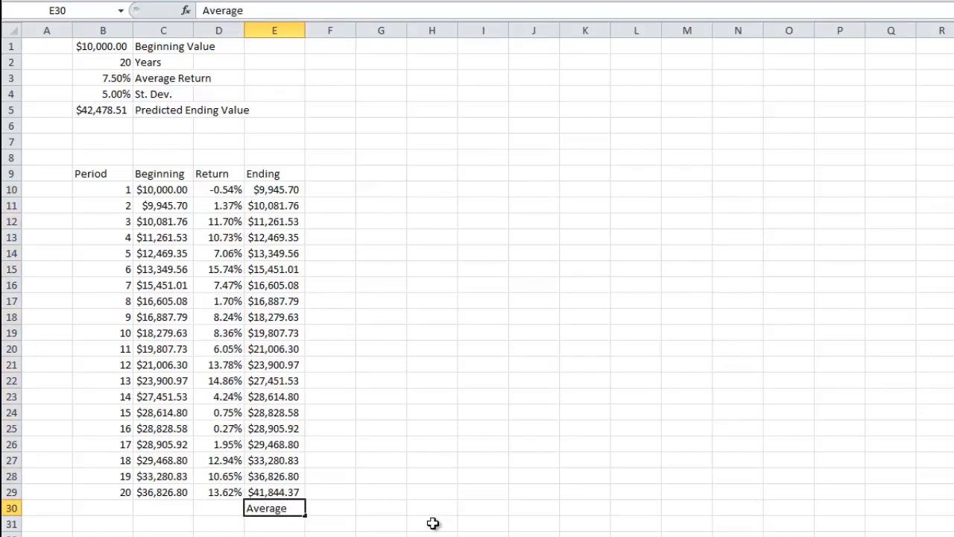
pyautogui.press('Left')
pyautogui.write('=average')
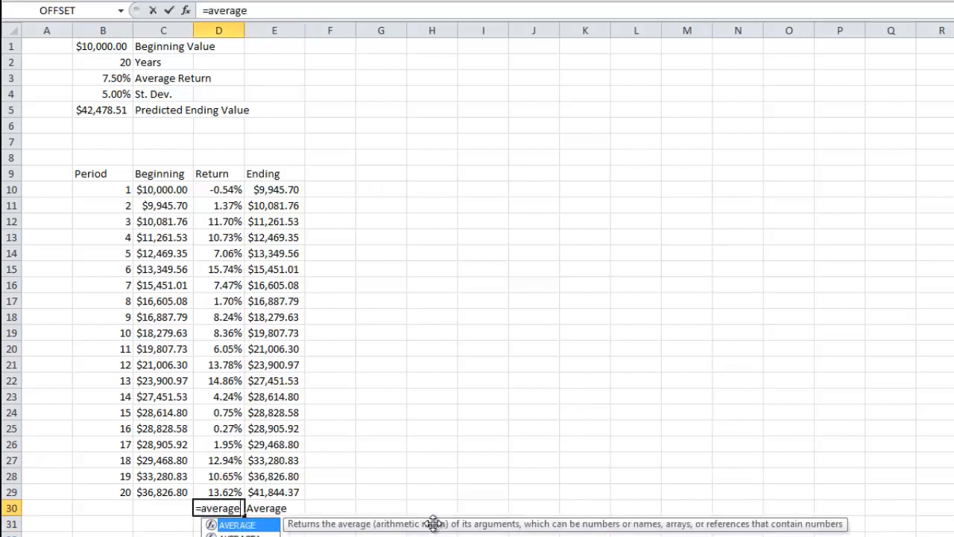
pyautogui.write('(')
pyautogui.press('Up')
pyautogui.hotkey('shift', 'Up')
pyautogui.hotkey('shift', 'Up')
pyautogui.hotkey('shift', 'Up')
pyautogui.hotkey('shift', 'Up')
pyautogui.hotkey('shift', 'Up')
pyautogui.hotkey('shift', 'Up')
pyautogui.hotkey('shift', 'Up')
pyautogui.hotkey('shift', 'Up')
pyautogui.hotkey('shift', 'Up')
pyautogui.hotkey('shift', 'Up')
pyautogui.hotkey('shift', 'Up')
pyautogui.hotkey('shift', 'Up')
pyautogui.hotkey('shift', 'Up')
pyautogui.hotkey('shift', 'Up')
pyautogui.hotkey('shift', 'Up')
pyautogui.hotkey('shift', 'Up')
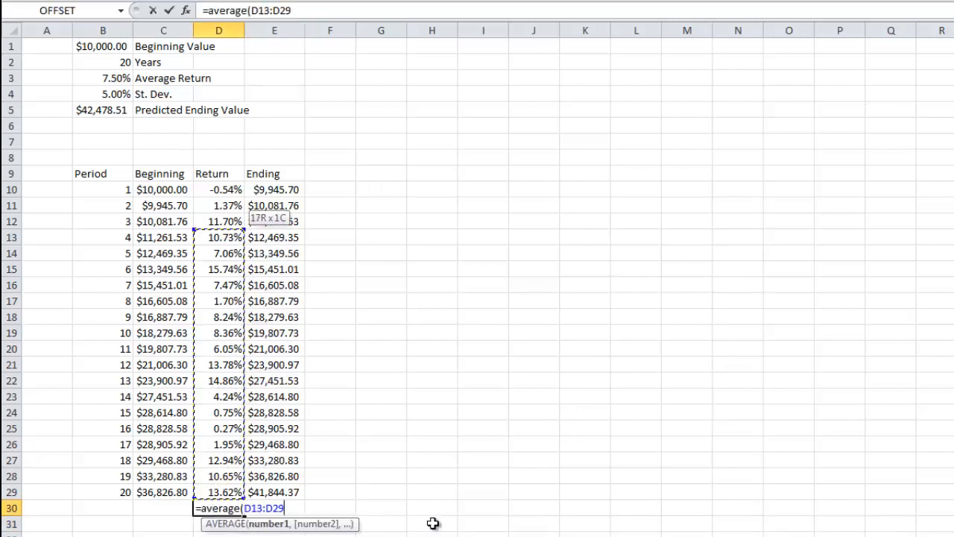
pyautogui.hotkey('shift', 'Up')
pyautogui.hotkey('shift', 'Up')
pyautogui.hotkey('shift', 'Up')
pyautogui.write(')')
pyautogui.press('Return')
# Label E31 "St. Dev." and enter =STDEV(D10:D29) in D31 for the yearly returns.
pyautogui.press('Up')
pyautogui.press('Right')
pyautogui.press('Down')
pyautogui.write('A')
pyautogui.press('BackSpace')
pyautogui.press('BackSpace')
pyautogui.write('St. Dev.')
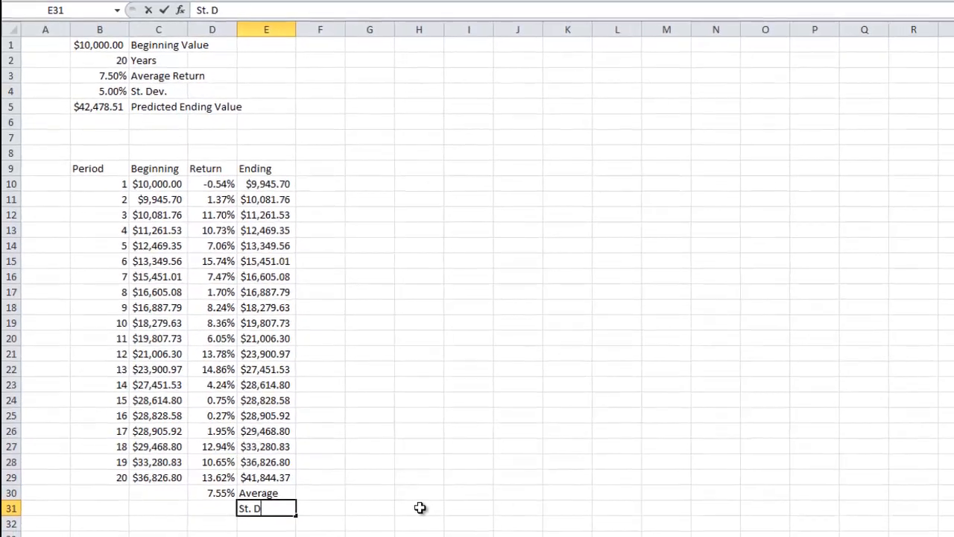
pyautogui.press('Return')
pyautogui.press('Up')
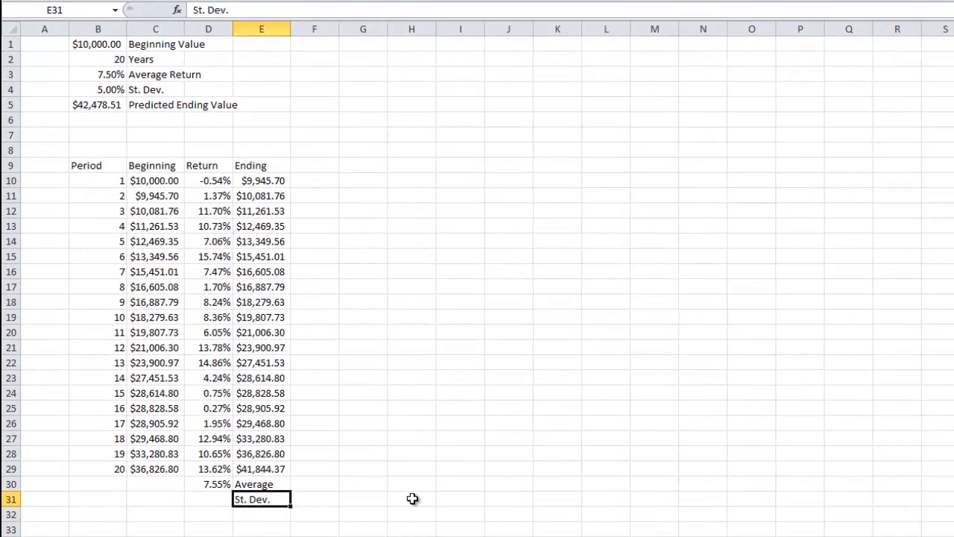
pyautogui.press('Left')
pyautogui.write('=st')
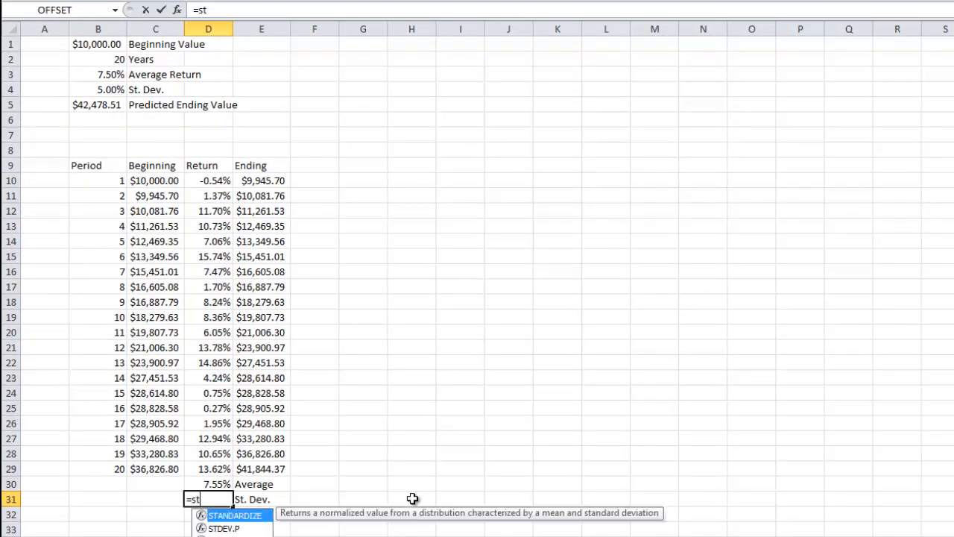
pyautogui.write('dev(')
pyautogui.press('Up')
pyautogui.press('Up')
pyautogui.hotkey('ctrl', 'shift', 'Up')
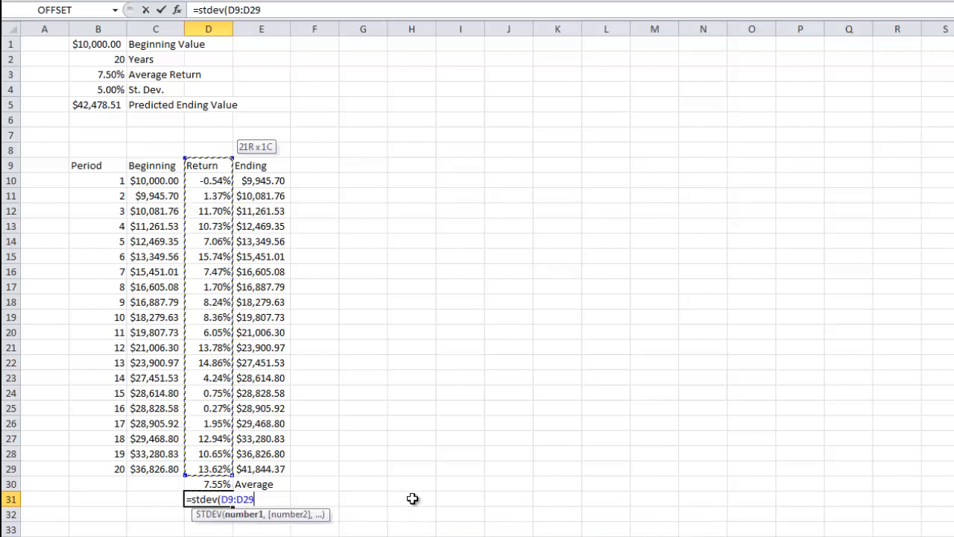
pyautogui.write(')')
pyautogui.press('Return')
# Copy the percentage format of the average in D30 onto the standard deviation in D31.
pyautogui.press('Up')
pyautogui.press('Up')
pyautogui.hotkey('ctrl', 'c')
pyautogui.press('Down')
pyautogui.hotkey('shift', 'F10')
pyautogui.press('s')
pyautogui.press('t')
pyautogui.press('Return')
pyautogui.press('Return')
pyautogui.press('Up')
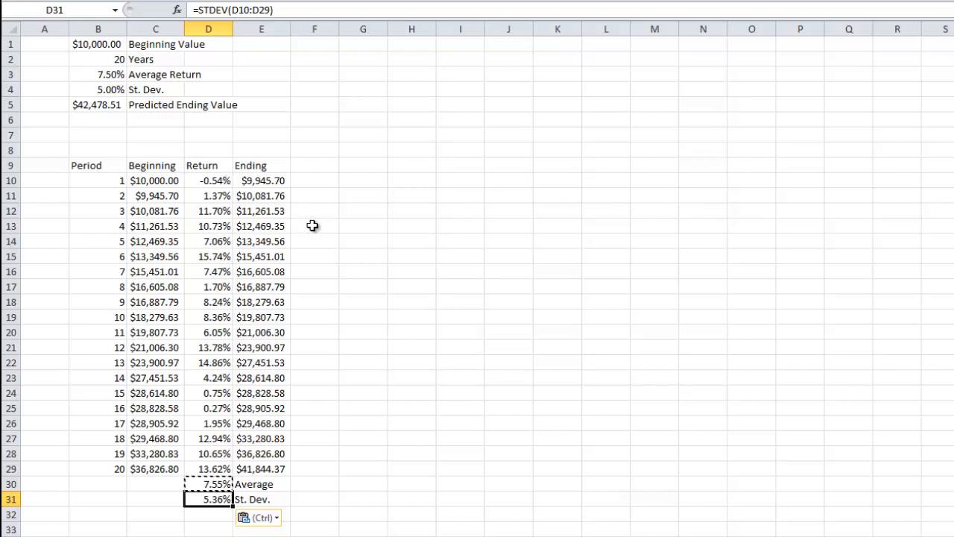
# Compare the random returns in D10:D29 and their average and standard deviation with the inputs in B3 and B4.
pyautogui.moveTo(213, 181); pyautogui.dragTo(211, 466)
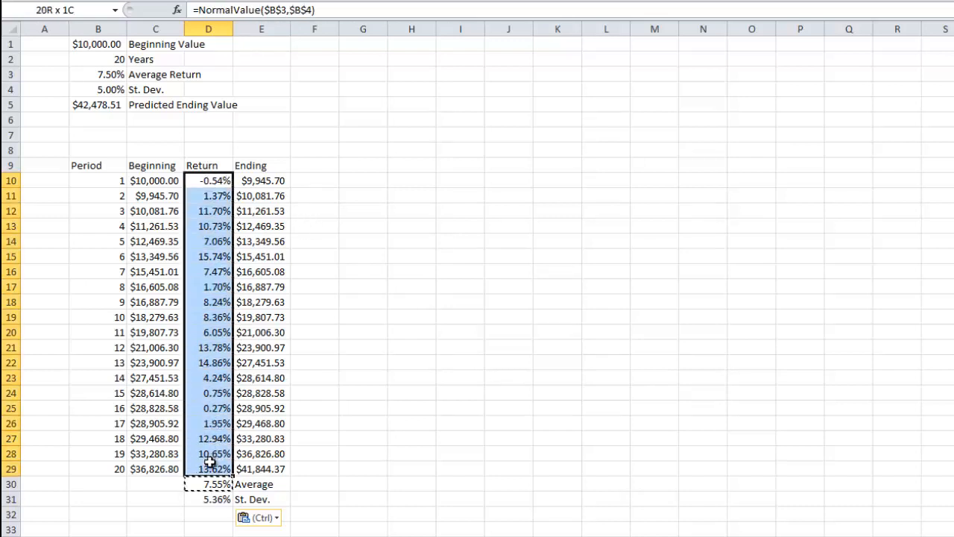
pyautogui.click(206, 182)
pyautogui.click(228, 197)
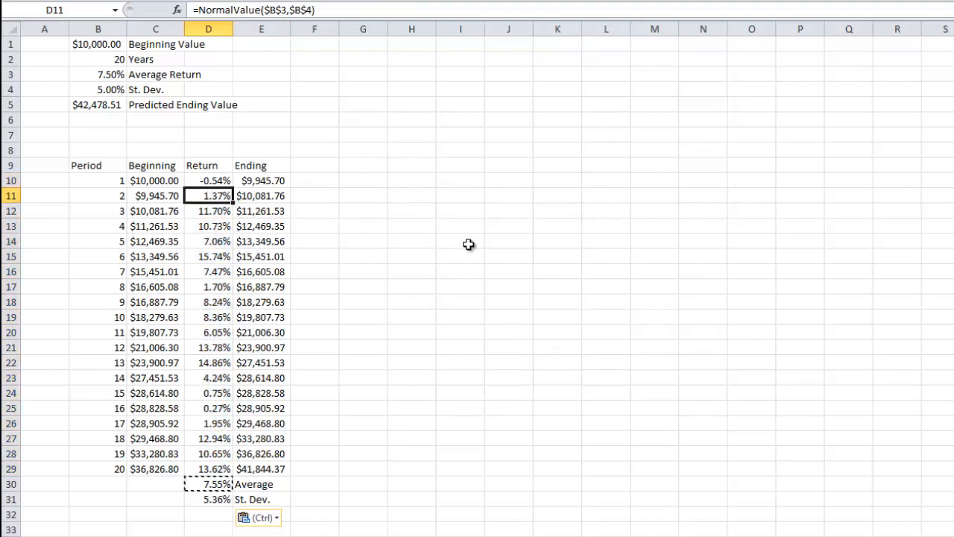
pyautogui.click(216, 349)
pyautogui.moveTo(215, 352); pyautogui.dragTo(224, 408)
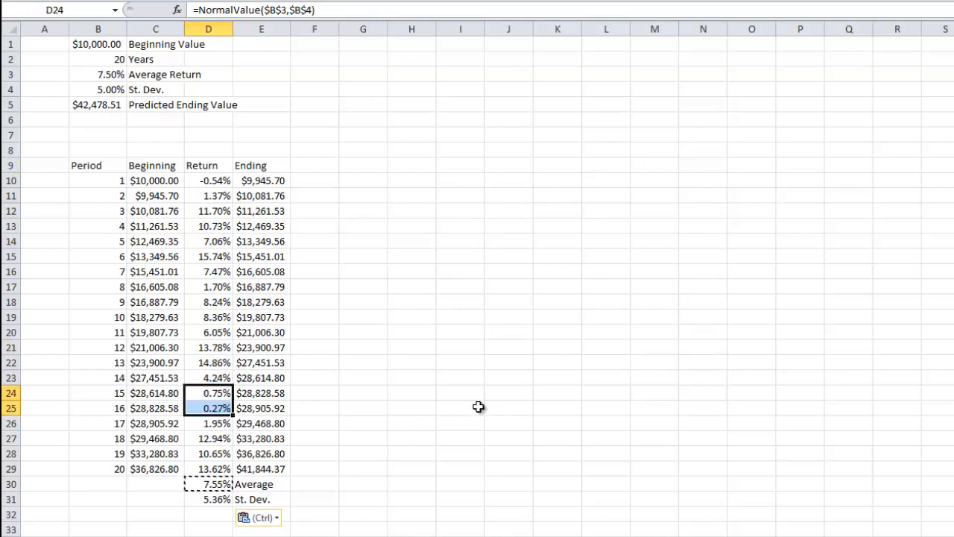
pyautogui.moveTo(195, 183); pyautogui.dragTo(202, 464)
pyautogui.click(211, 485)
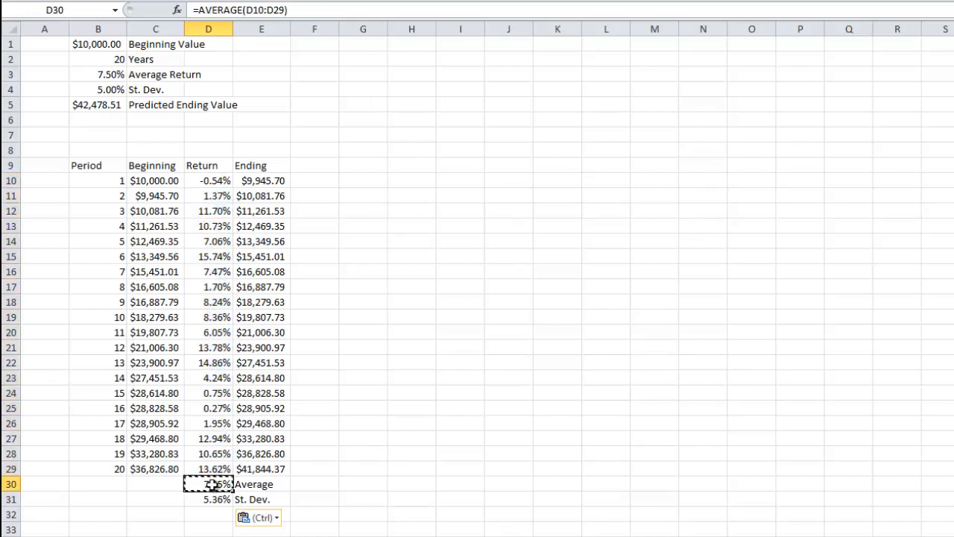
pyautogui.click(111, 72)
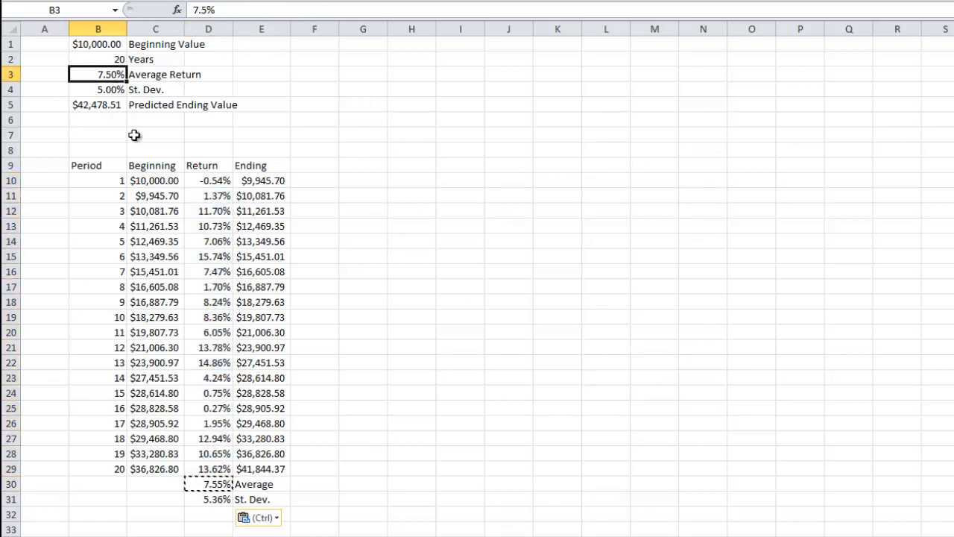
pyautogui.click(216, 501)
pyautogui.click(116, 91)
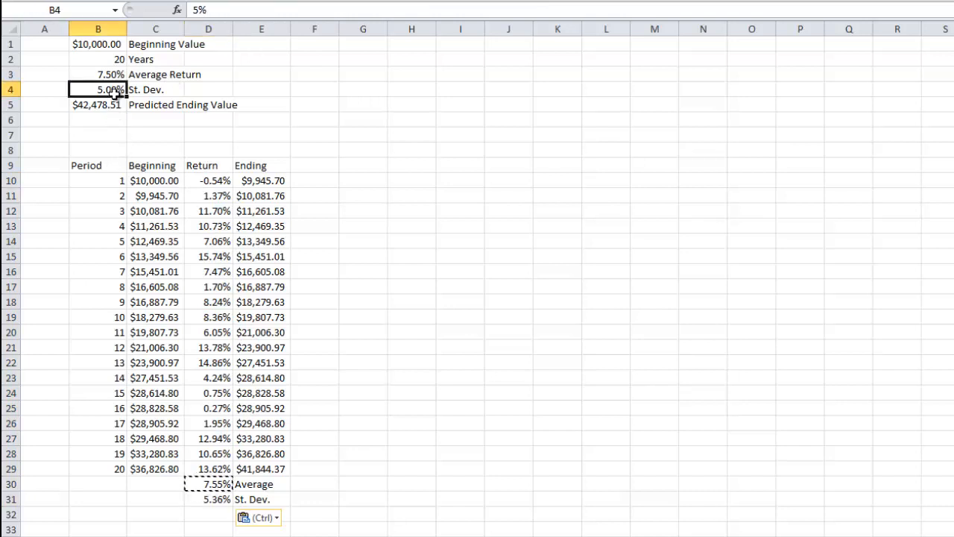
pyautogui.click(364, 335)
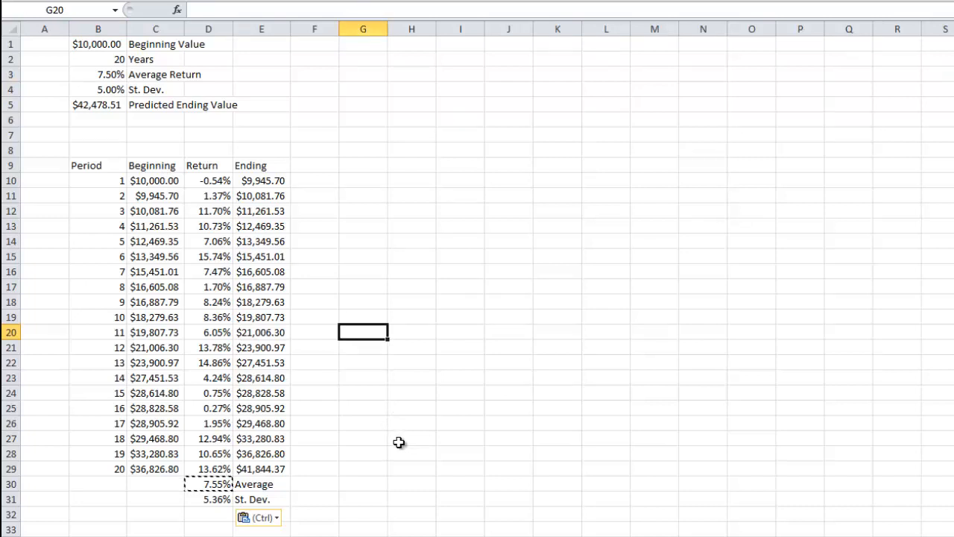
pyautogui.moveTo(216, 180); pyautogui.dragTo(216, 470)
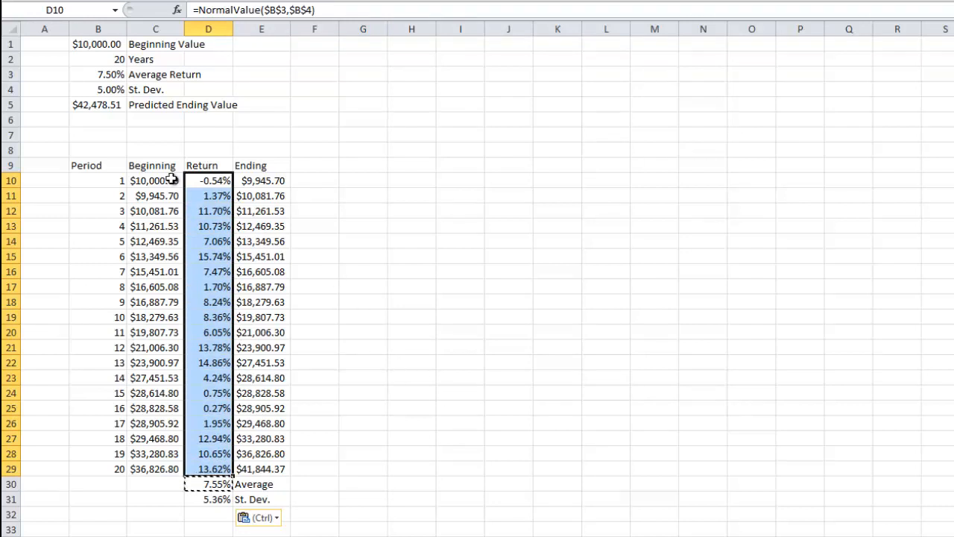
pyautogui.click(110, 75)
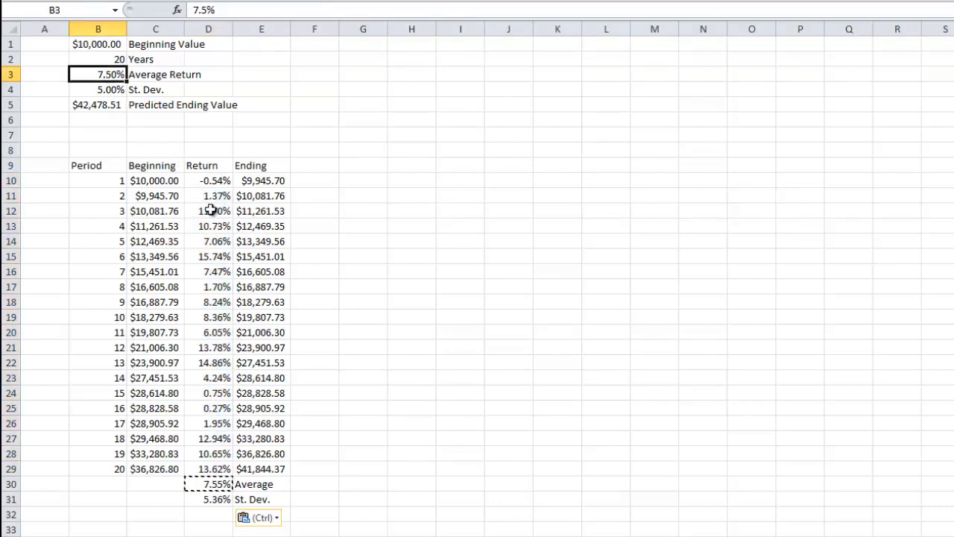
# Add an "Iteration" column headed in G9, numbered 1 to 10 in G10:G19.
pyautogui.click(392, 164)
pyautogui.click(380, 164)
pyautogui.write('Iteration')
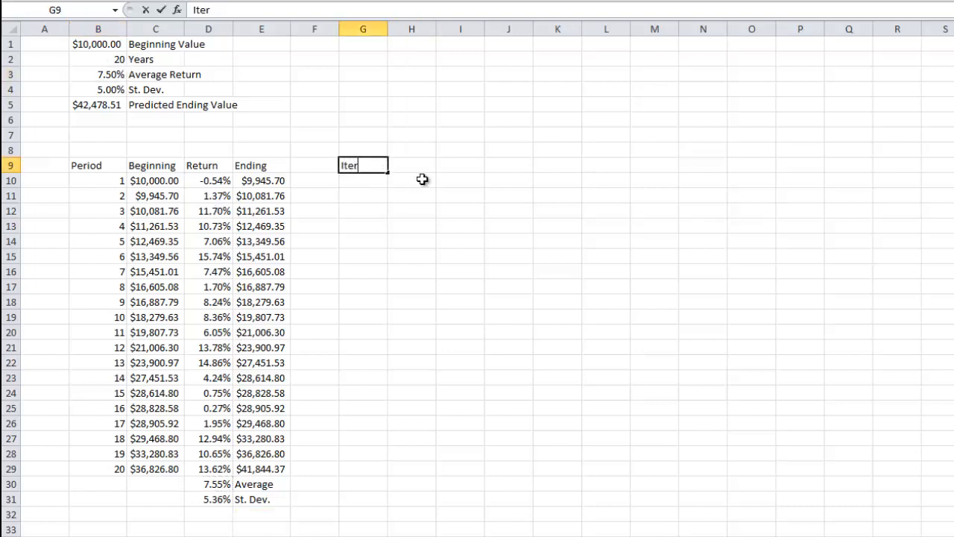
pyautogui.press('Return')
pyautogui.write('1')
pyautogui.press('Return')
pyautogui.write('2')
pyautogui.press('Return')
pyautogui.press('Up')
pyautogui.press('Up')
pyautogui.hotkey('shift', 'Down')
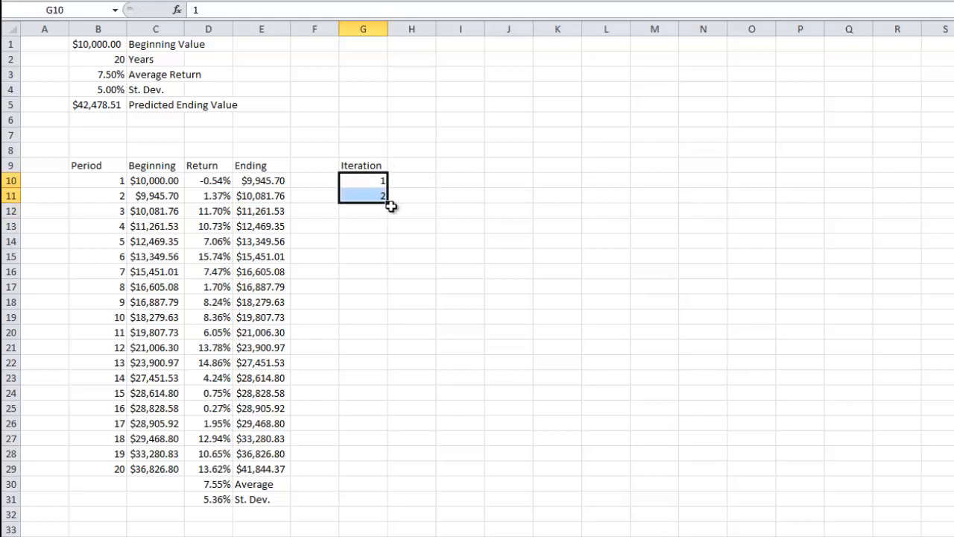
pyautogui.moveTo(390, 202); pyautogui.dragTo(392, 330)
# Add the heading "End Val." in H9 beside the Iteration heading.
pyautogui.click(414, 168)
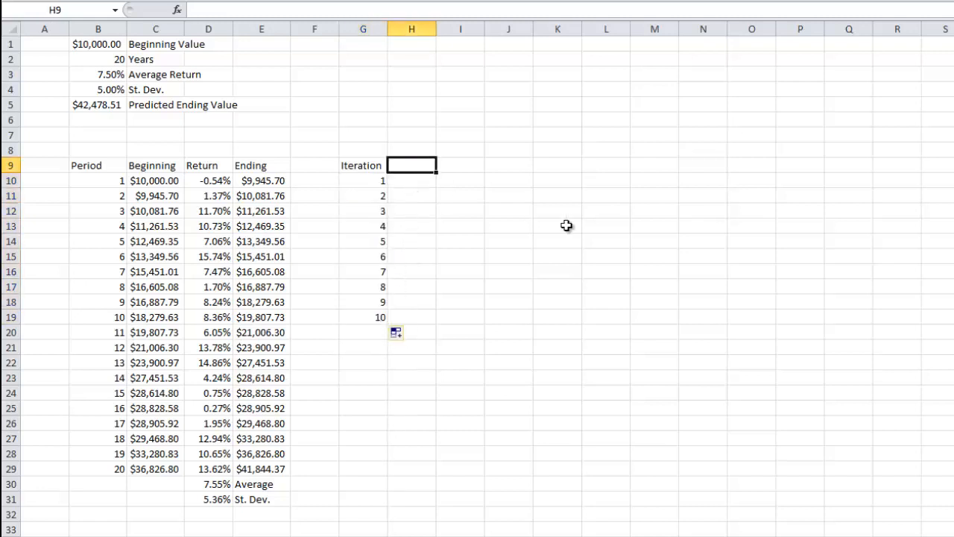
pyautogui.write('E')
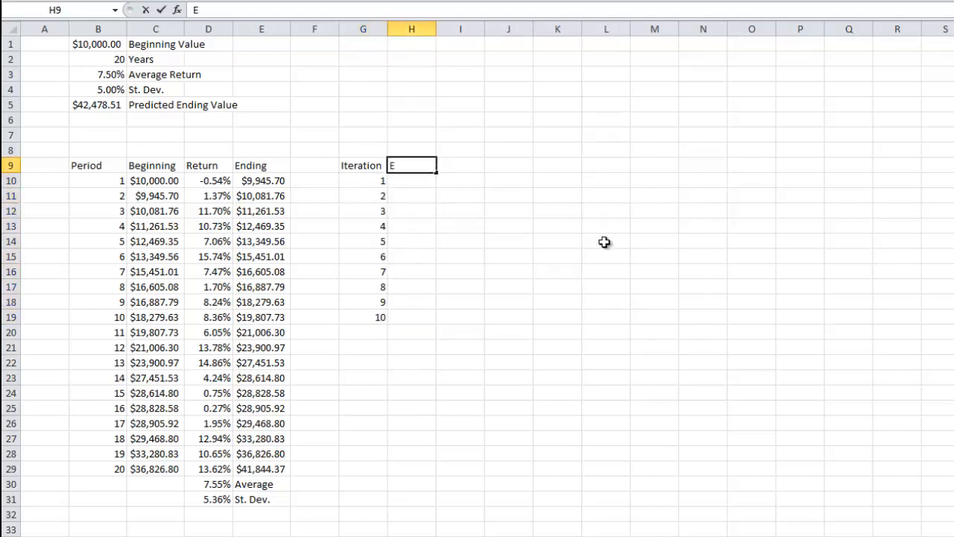
pyautogui.write('nd Val.')
pyautogui.press('Return')
pyautogui.write('=sim')
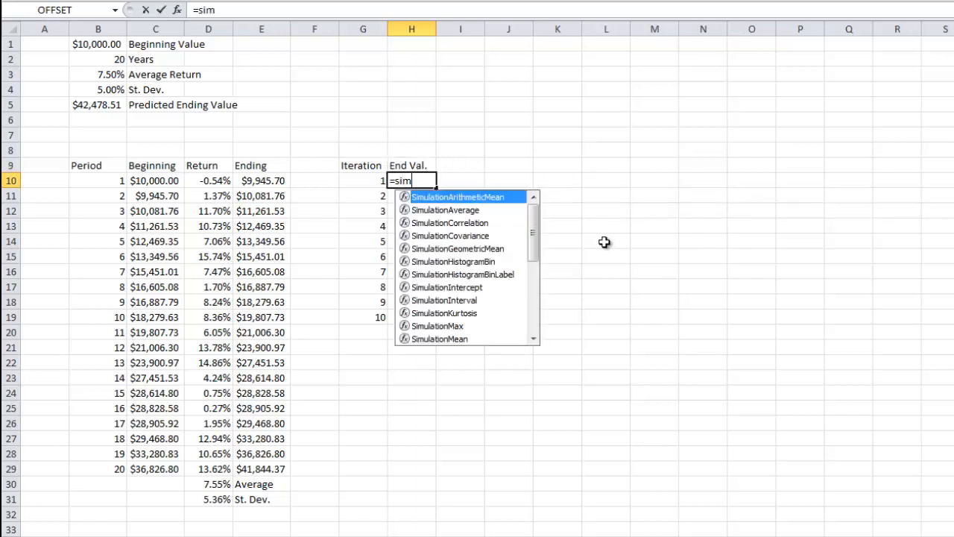
pyautogui.write('ulationvalue(')
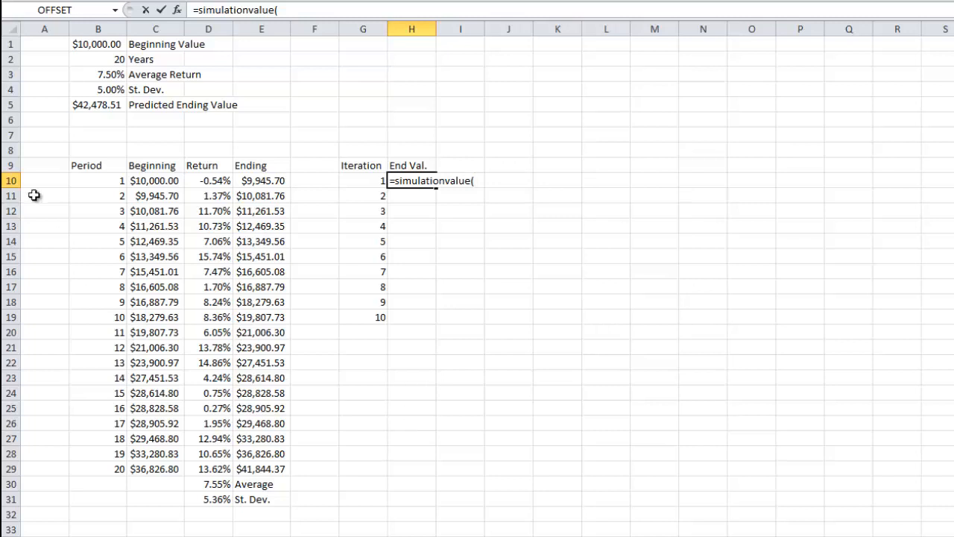
pyautogui.press('BackSpace')
pyautogui.press('BackSpace')
pyautogui.press('BackSpace')
pyautogui.press('BackSpace')
pyautogui.press('BackSpace')
pyautogui.press('BackSpace')
pyautogui.press('BackSpace')
pyautogui.press('BackSpace')
pyautogui.press('BackSpace')
pyautogui.press('BackSpace')
pyautogui.press('BackSpace')
pyautogui.press('BackSpace')
pyautogui.press('BackSpace')
pyautogui.press('BackSpace')
pyautogui.press('BackSpace')
pyautogui.press('BackSpace')
pyautogui.press('BackSpace')
pyautogui.press('Return')
# Replace the Predicted Ending Value formula in B5 with =E29, linking it to the last period's ending value.
pyautogui.click(90, 108)
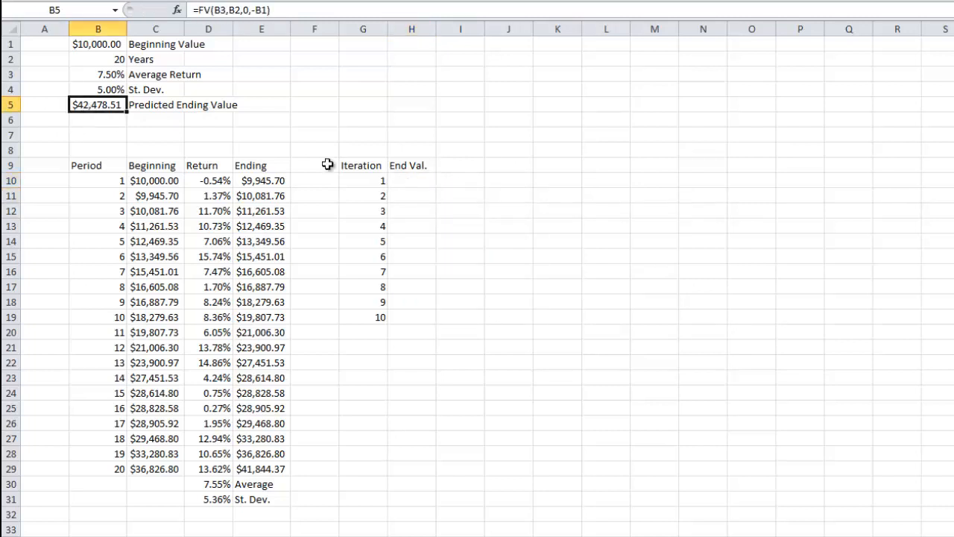
pyautogui.write('=')
pyautogui.click(278, 471)
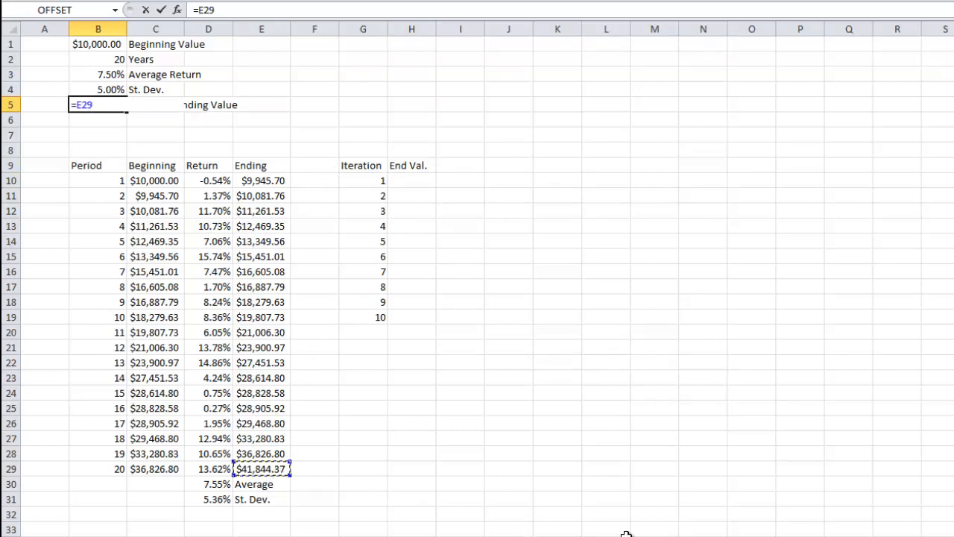
pyautogui.press('Return')
# Enter =SimulationValue($B$5,G10) in H10 and fill it down to H19 for all iterations.
pyautogui.click(411, 179)
pyautogui.write('=simulationvalue(')
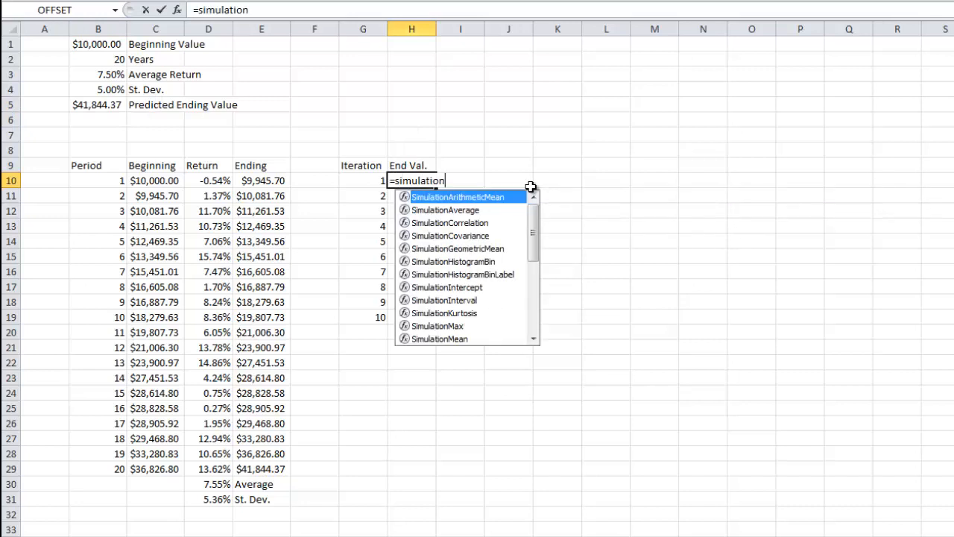
pyautogui.click(108, 106)
pyautogui.press('F4')
pyautogui.write(',')
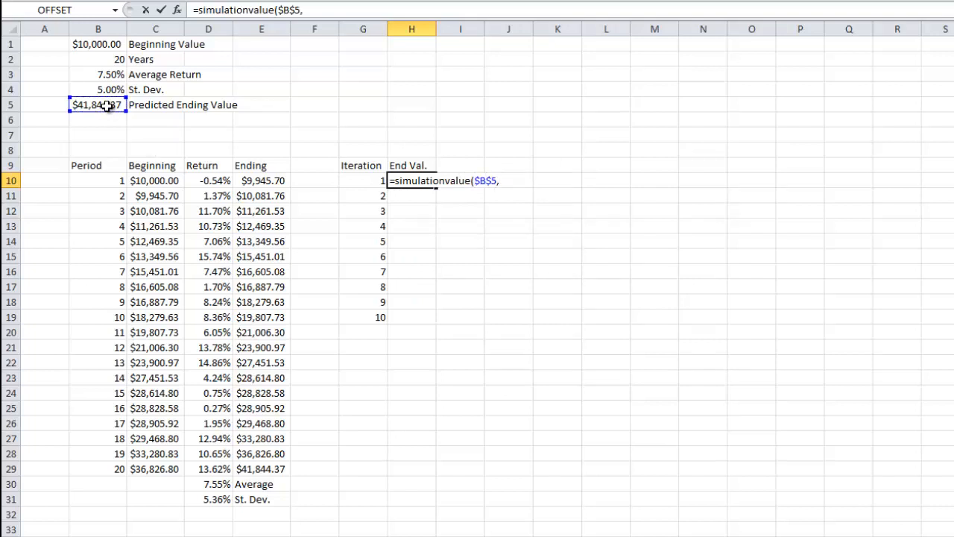
pyautogui.click(378, 182)
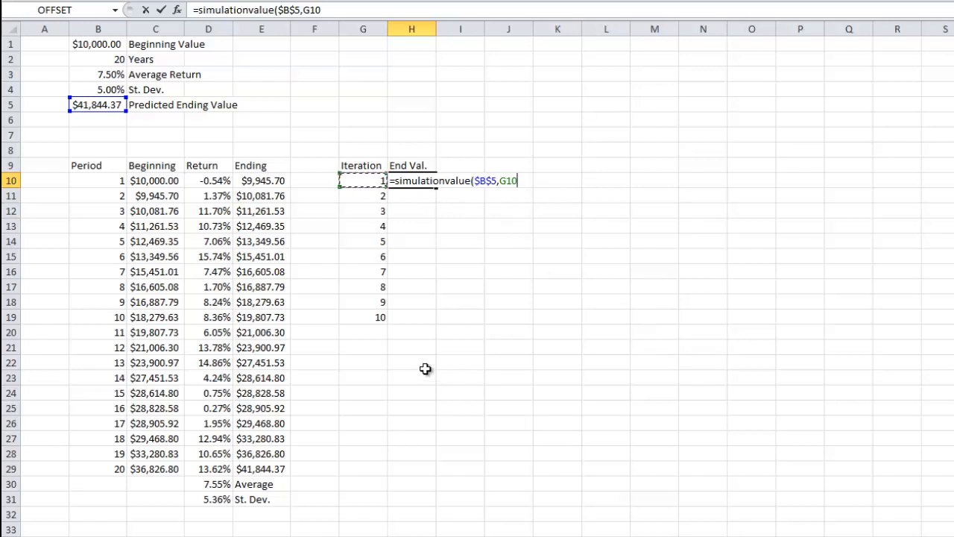
pyautogui.write(')')
pyautogui.hotkey('ctrl', 'Return')
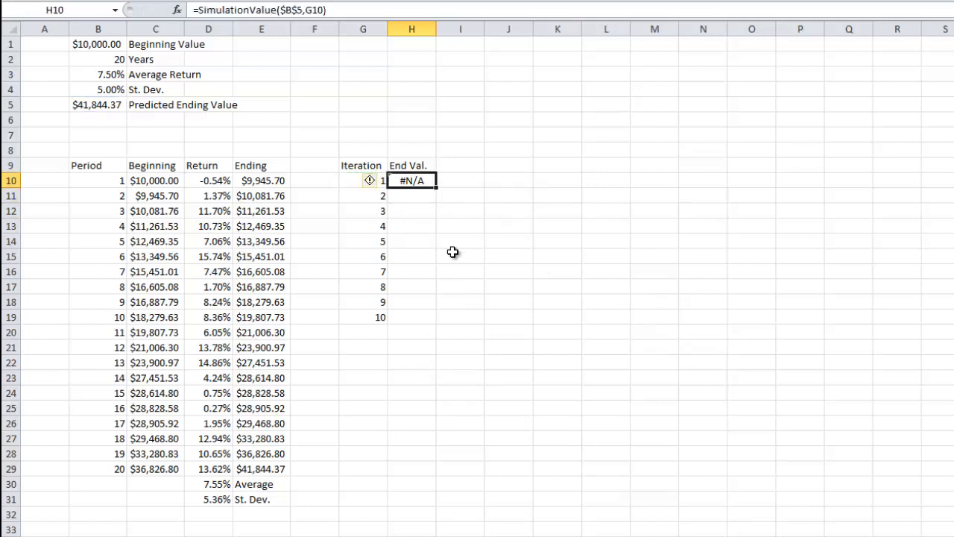
pyautogui.moveTo(436, 188); pyautogui.dragTo(433, 321)
pyautogui.click(509, 287)
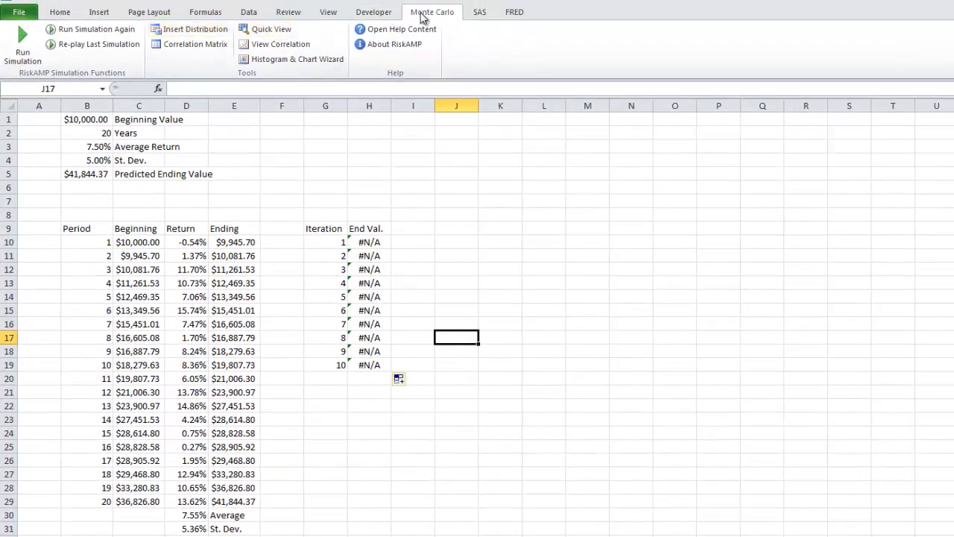
# Run the Monte Carlo simulation with 10 iterations.
pyautogui.click(23, 52)
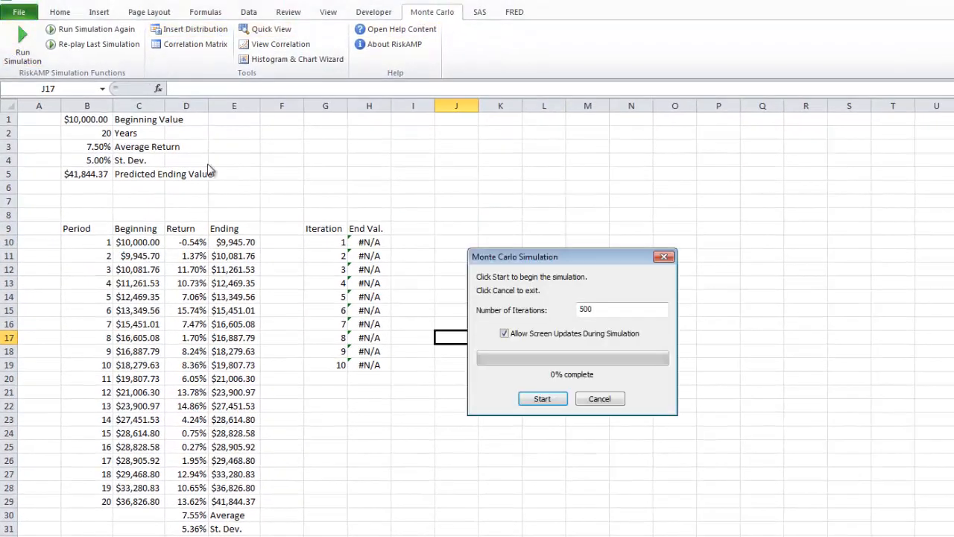
pyautogui.moveTo(607, 309); pyautogui.dragTo(556, 310)
pyautogui.write('10')
pyautogui.click(542, 399)
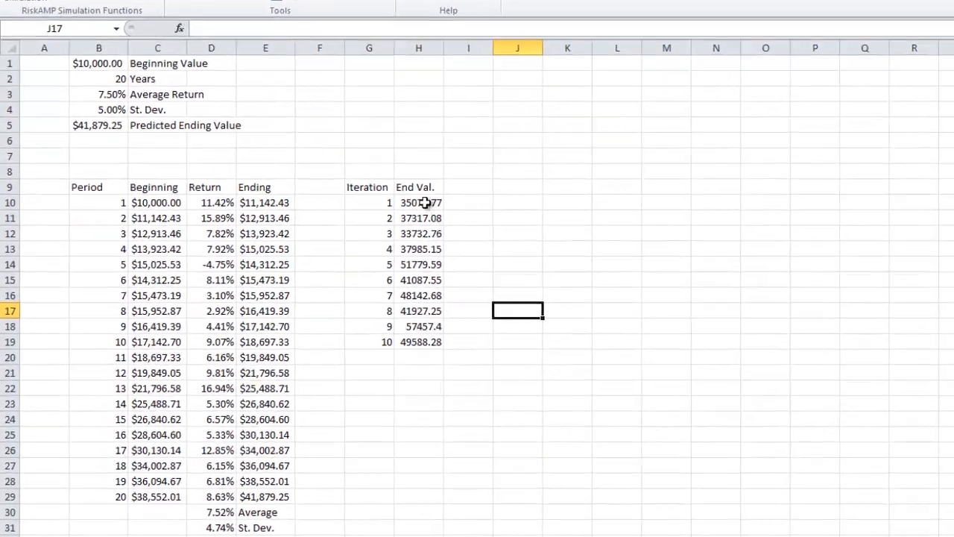
# Format the simulated ending values in H10:H19 as currency with two decimals.
pyautogui.moveTo(377, 243); pyautogui.dragTo(380, 360)
pyautogui.moveTo(447, 328); pyautogui.dragTo(447, 335)
pyautogui.hotkey('ctrl', 'shift', '4')
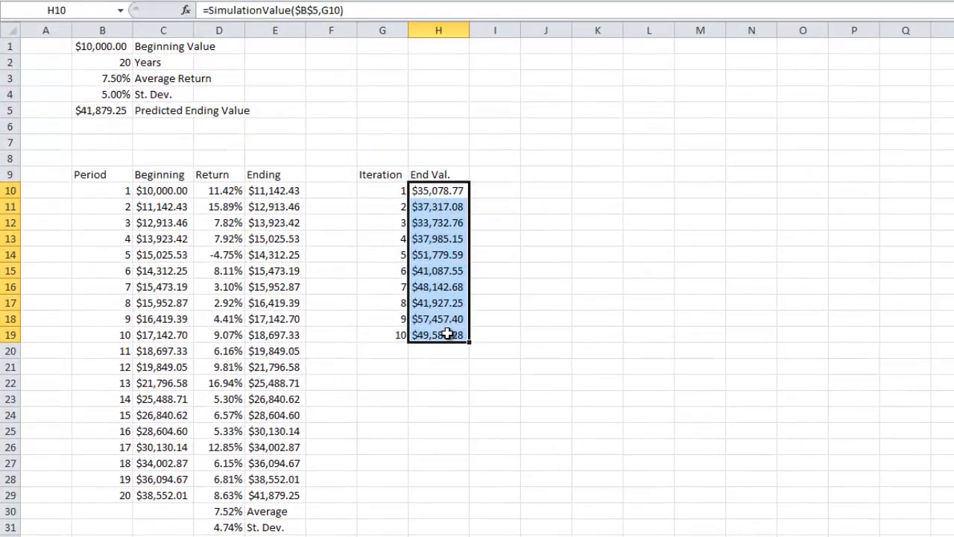
# Review the simulated yearly returns in D10:D29.
pyautogui.click(352, 399)
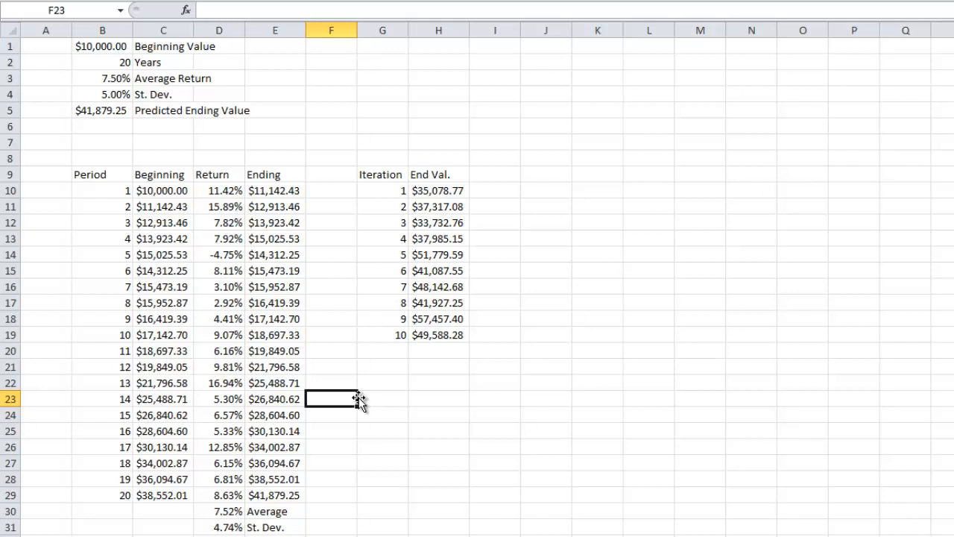
pyautogui.moveTo(216, 196); pyautogui.dragTo(226, 493)
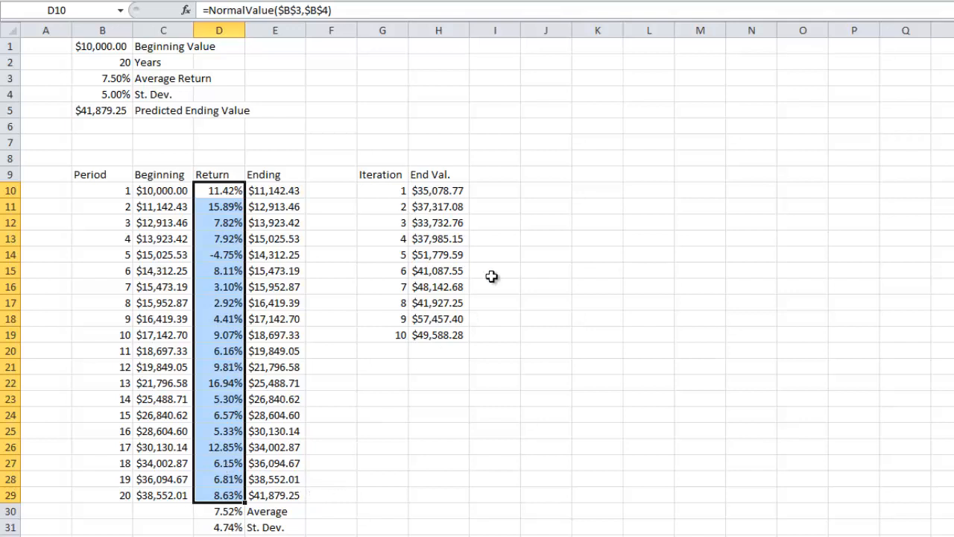
pyautogui.moveTo(462, 192); pyautogui.dragTo(461, 336)
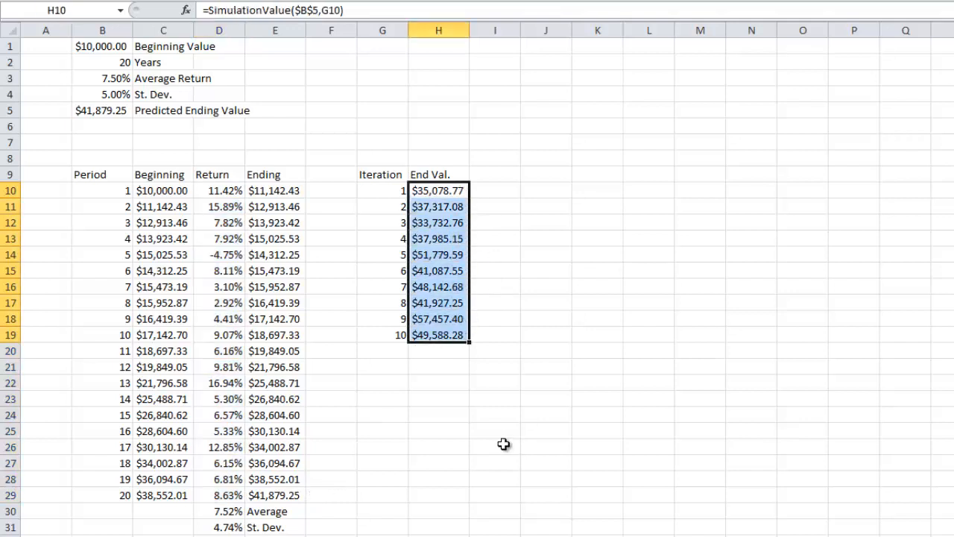
pyautogui.click(502, 352)
pyautogui.write('=average(')
pyautogui.press('Left')
pyautogui.press('BackSpace')
pyautogui.press('BackSpace')
pyautogui.press('BackSpace')
pyautogui.press('BackSpace')
pyautogui.press('BackSpace')
pyautogui.press('BackSpace')
pyautogui.press('BackSpace')
pyautogui.press('BackSpace')
pyautogui.press('BackSpace')
pyautogui.press('BackSpace')
pyautogui.press('BackSpace')
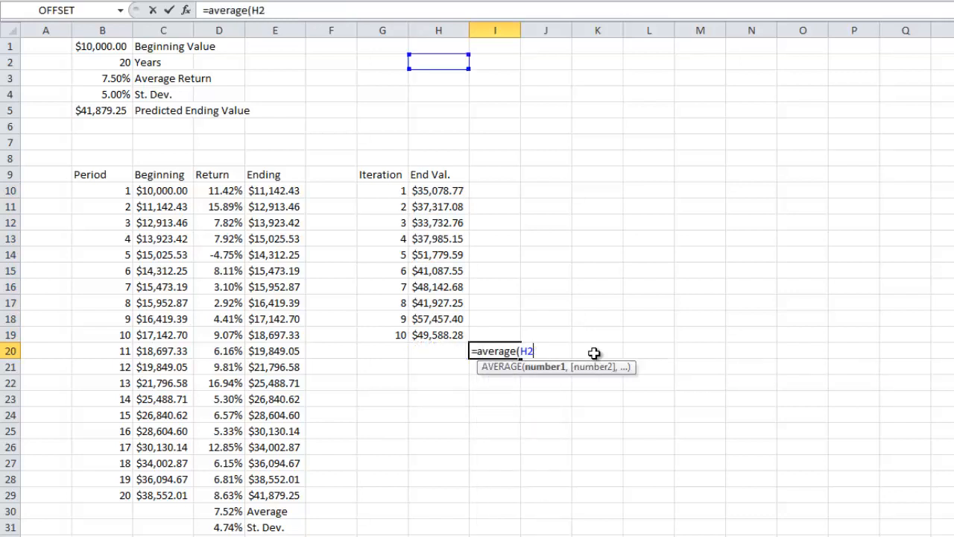
pyautogui.press('BackSpace')
# Enter the labels Mean, Median, Min, Max and St. Dev. down I20:I24 beside the simulated ending values.
pyautogui.write('Mean')
pyautogui.press('Return')
pyautogui.write('Median')
pyautogui.press('Return')
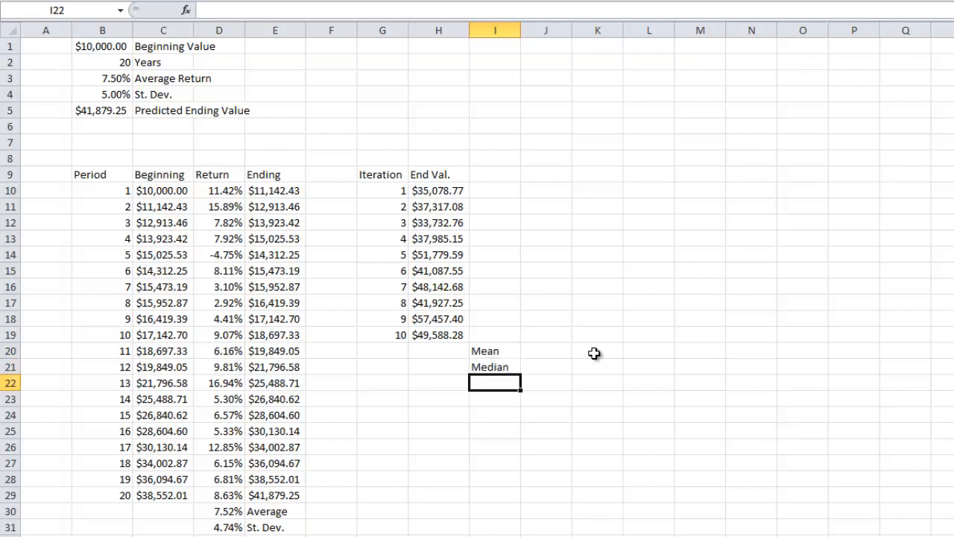
pyautogui.write('Min')
pyautogui.press('Return')
pyautogui.write('Max')
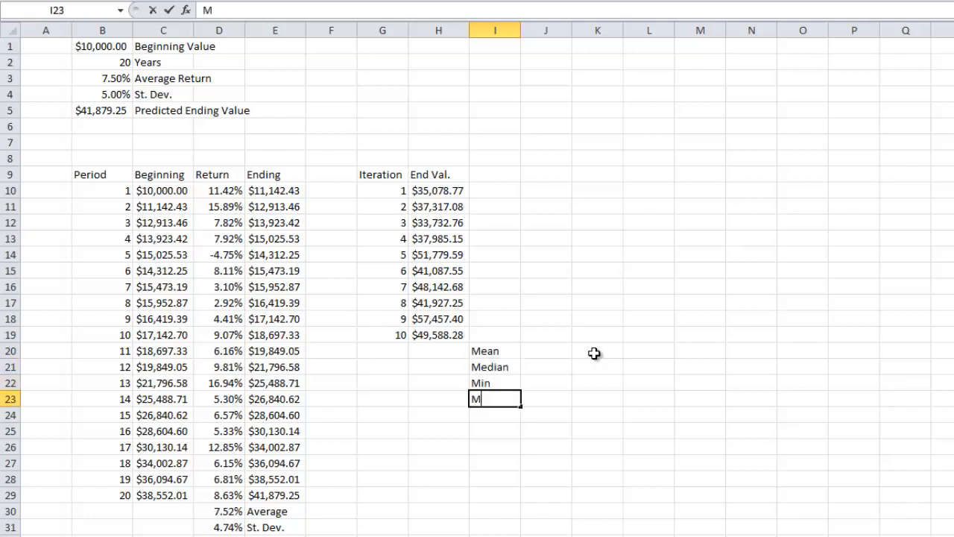
pyautogui.press('Return')
pyautogui.write('St. Dev.')
# Calculate the mean of the simulated ending values in H20 with =average(H10:H19).
pyautogui.press('Up')
pyautogui.press('Up')
pyautogui.press('Up')
pyautogui.press('Up')
pyautogui.press('Left')
pyautogui.write('=me')
pyautogui.press('BackSpace')
pyautogui.press('BackSpace')
pyautogui.write('averagte')
pyautogui.press('BackSpace')
pyautogui.press('BackSpace')
pyautogui.write('e(')
pyautogui.press('Up')
pyautogui.hotkey('ctrl', 'shift', 'Up')
pyautogui.hotkey('shift', 'Down')
pyautogui.write(')')
pyautogui.press('Return')
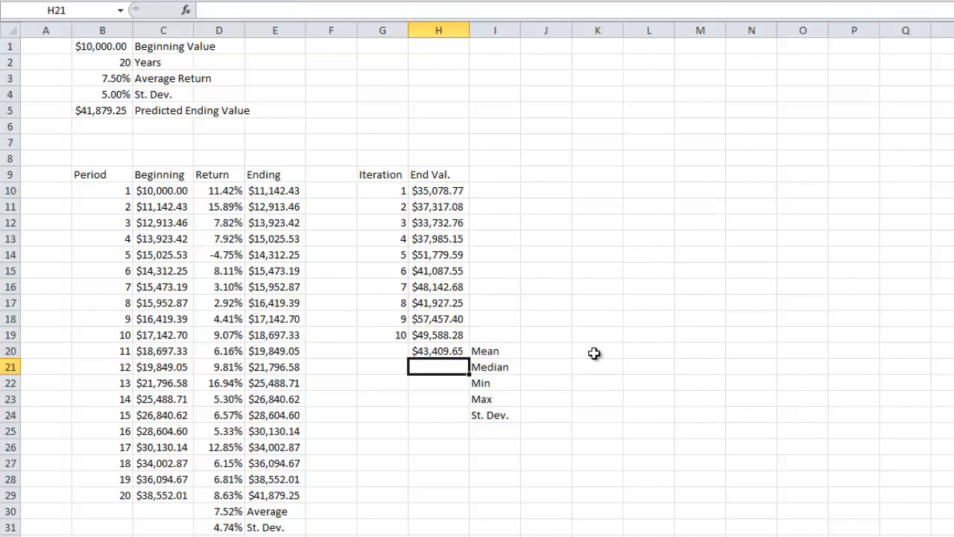
# Calculate the median ending value in H21 with =median(H10:H19).
pyautogui.write('=median(')
pyautogui.press('Up')
pyautogui.press('Up')
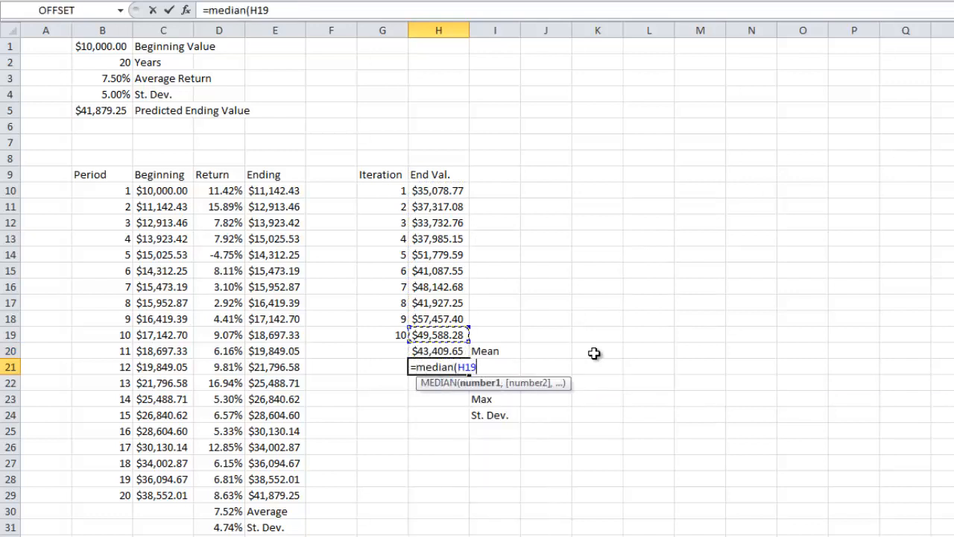
pyautogui.hotkey('ctrl', 'shift', 'Up')
pyautogui.hotkey('shift', 'Down')
pyautogui.write(')')
pyautogui.press('Return')
# Calculate the lowest simulated ending value in H22 with =min(H10:H19).
pyautogui.press('Down')
pyautogui.press('Up')
pyautogui.write('=min(')
pyautogui.press('Up')
pyautogui.press('Up')
pyautogui.press('Up')
pyautogui.hotkey('ctrl', 'shift', 'Up')
pyautogui.hotkey('shift', 'Down')
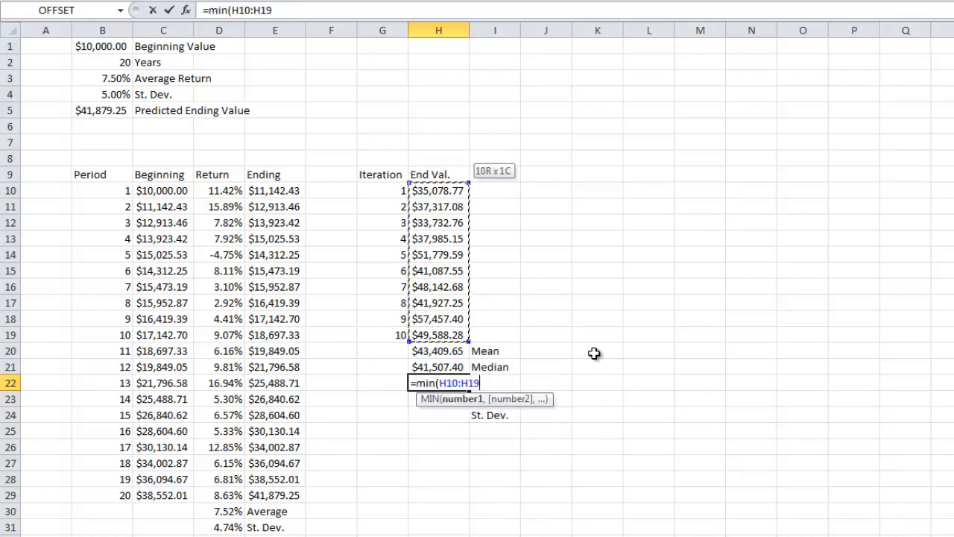
pyautogui.write(')')
pyautogui.press('Return')
# Calculate the highest simulated ending value in H23 with =max(H10:H19).
pyautogui.write('=max(')
pyautogui.press('Up')
pyautogui.press('Up')
pyautogui.press('Up')
pyautogui.press('Up')
pyautogui.hotkey('ctrl', 'shift', 'Up')
pyautogui.hotkey('shift', 'Down')
pyautogui.write(')')
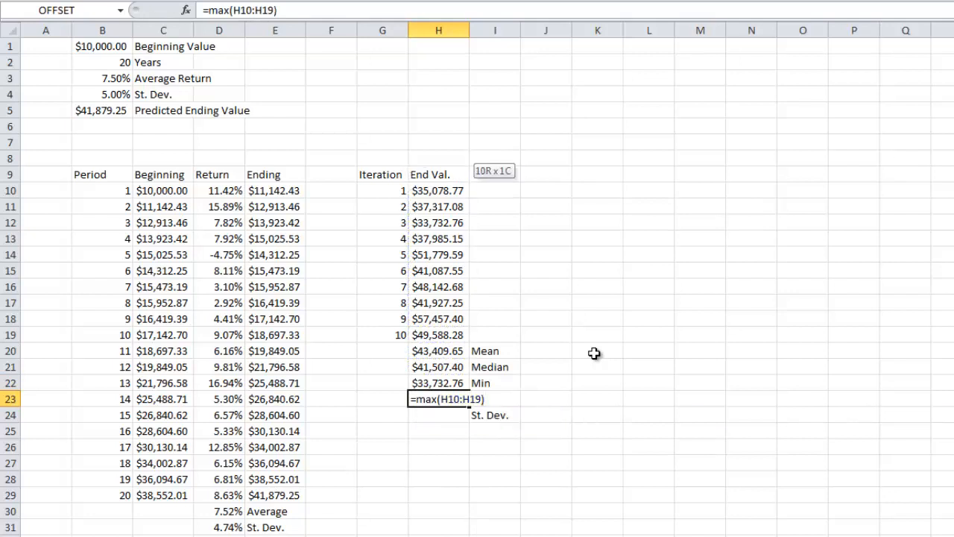
pyautogui.press('Return')
# Calculate the standard deviation of the ending values in H24 with =stdev(H10:H19).
pyautogui.write('=stdev')
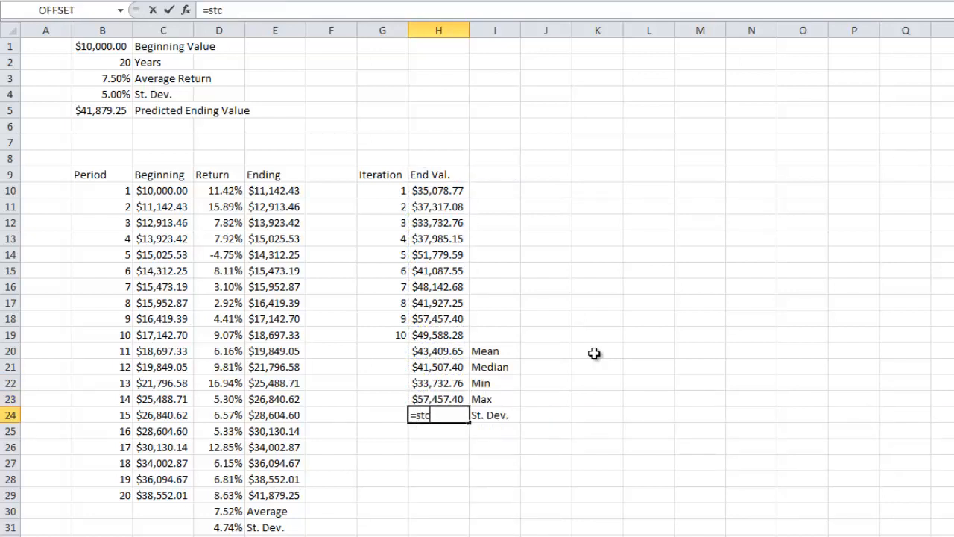
pyautogui.write('(')
pyautogui.press('Up')
pyautogui.press('Up')
pyautogui.press('Up')
pyautogui.press('Up')
pyautogui.press('Up')
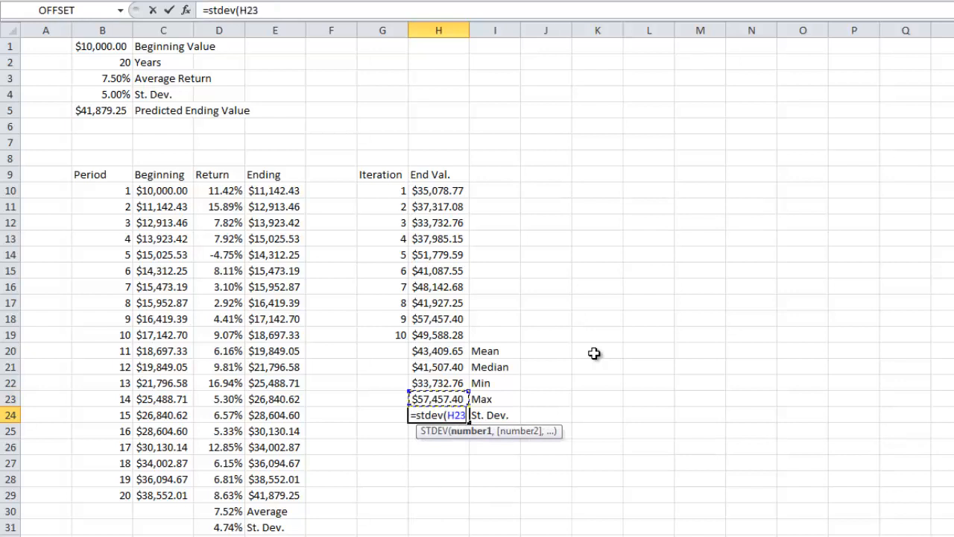
pyautogui.hotkey('ctrl', 'shift', 'Up')
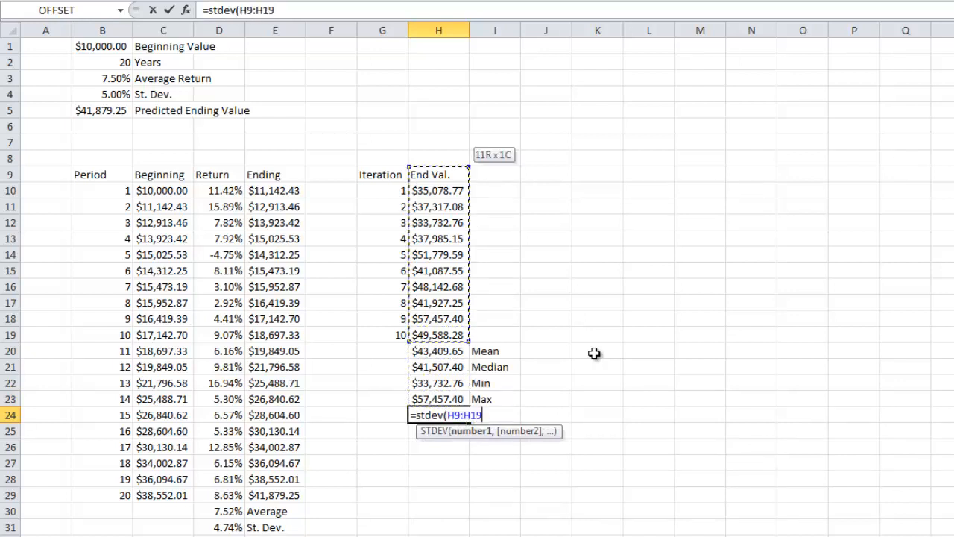
pyautogui.hotkey('shift', 'Down')
pyautogui.write(')')
pyautogui.press('Return')
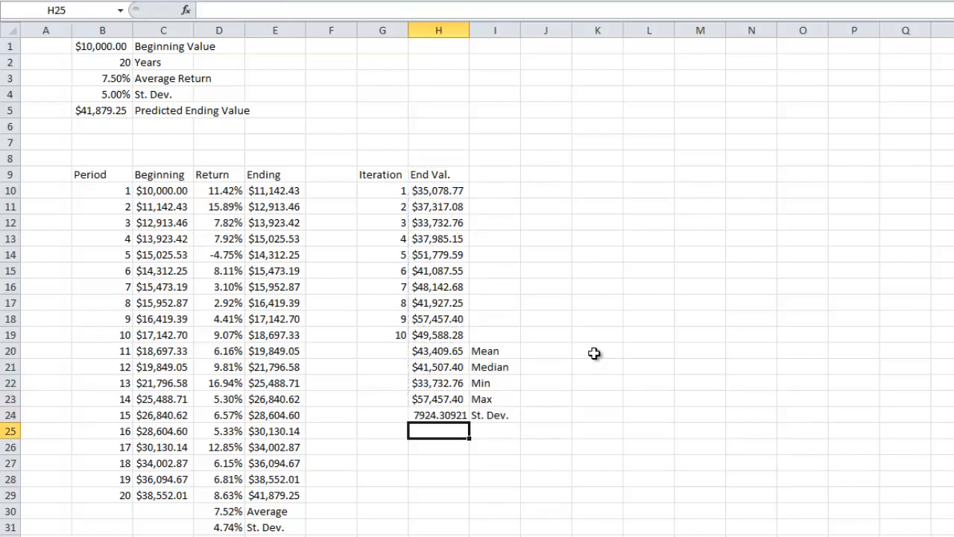
# Format the standard deviation in H24 as currency with two decimals.
pyautogui.press('Up')
pyautogui.hotkey('ctrl', 'shift', '4')
pyautogui.press('Down')
pyautogui.press('Down')
pyautogui.press('Up')
pyautogui.press('Up')
pyautogui.press('Up')
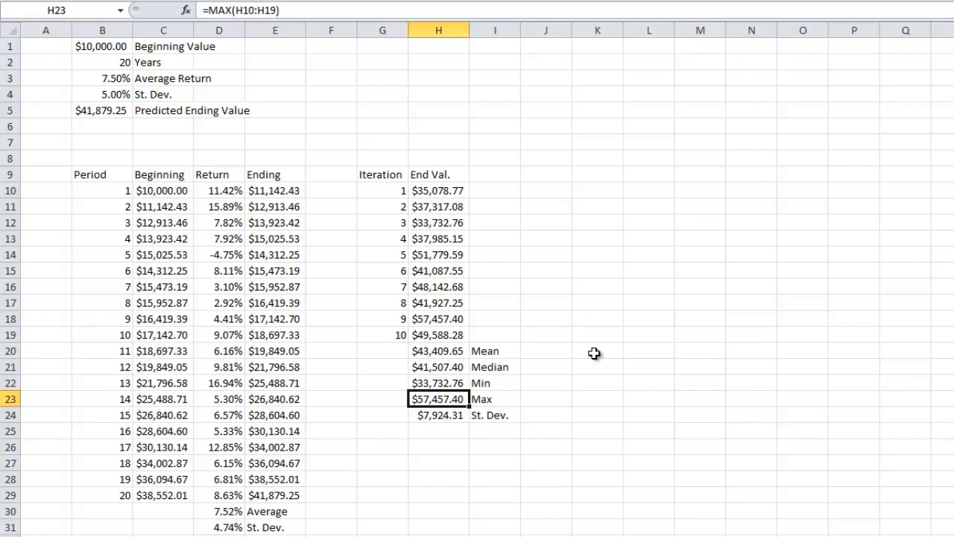
# Examine the yearly returns and return assumptions alongside the mean, median, minimum and maximum ending values.
pyautogui.moveTo(240, 191); pyautogui.dragTo(218, 493)
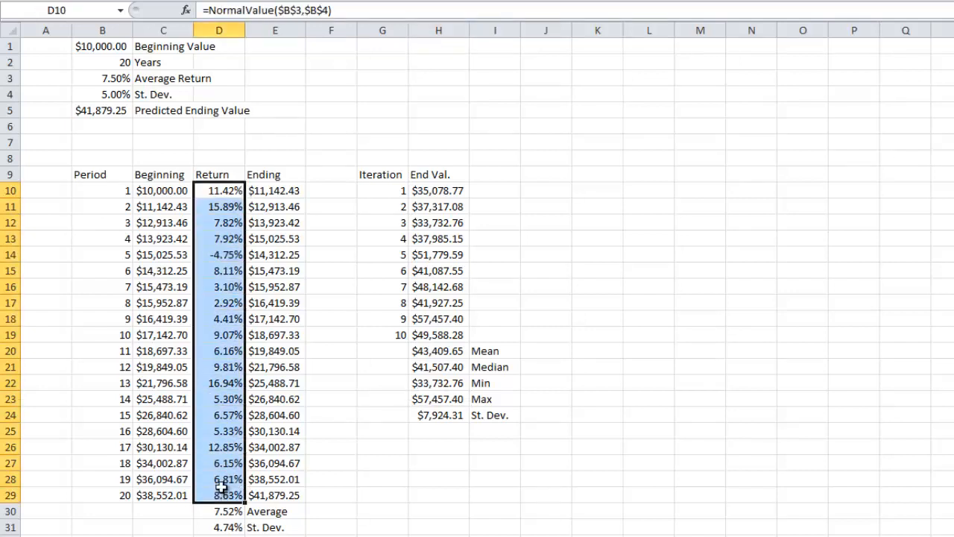
pyautogui.moveTo(223, 191); pyautogui.dragTo(226, 492)
pyautogui.click(463, 353)
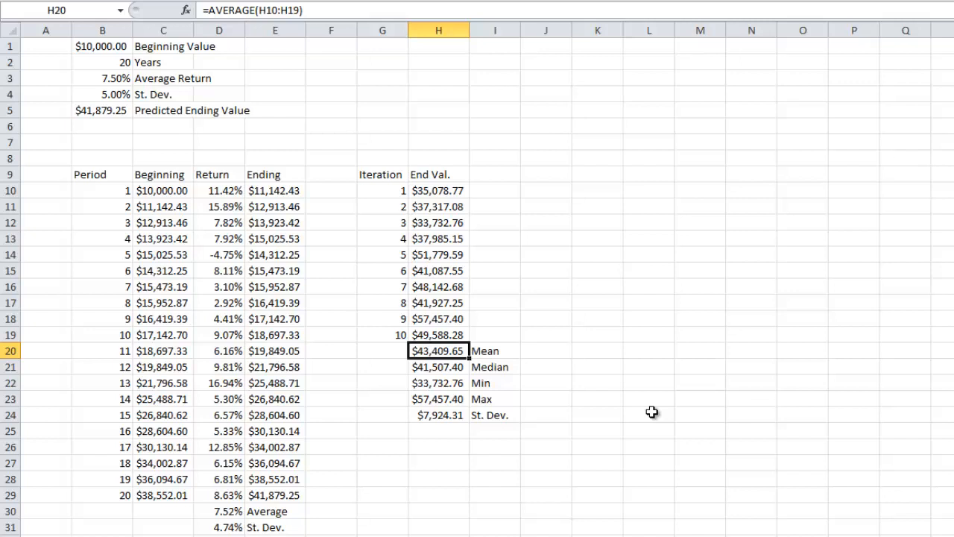
pyautogui.click(465, 367)
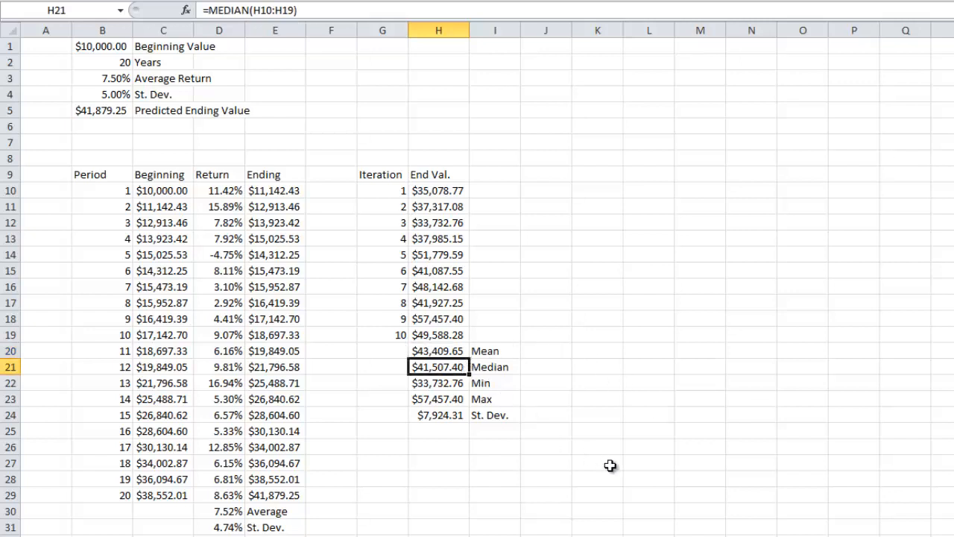
pyautogui.click(459, 386)
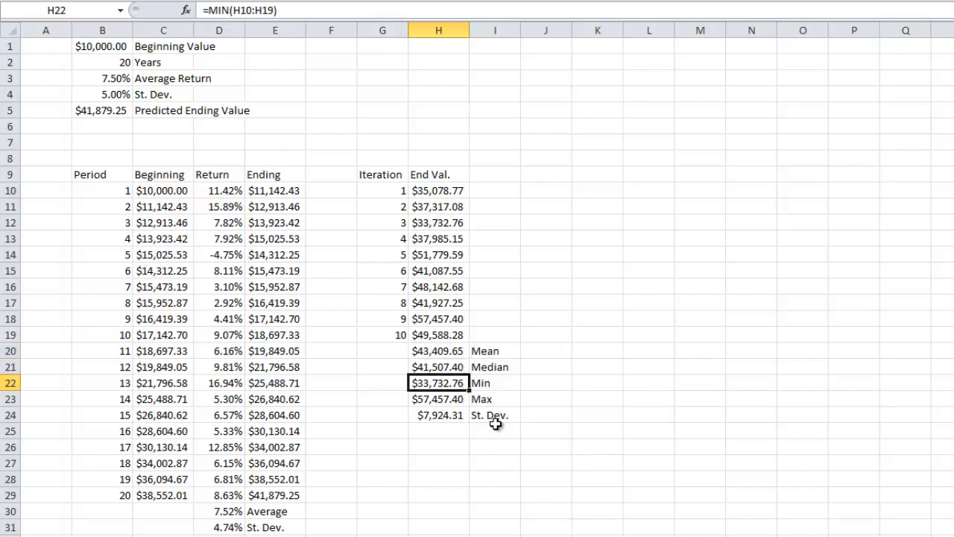
pyautogui.click(456, 404)
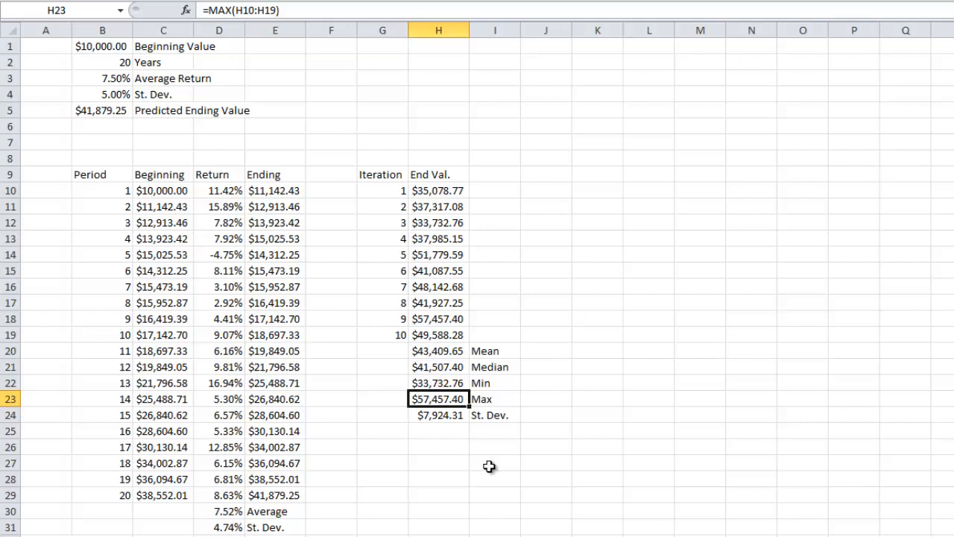
pyautogui.moveTo(116, 84); pyautogui.dragTo(124, 98)
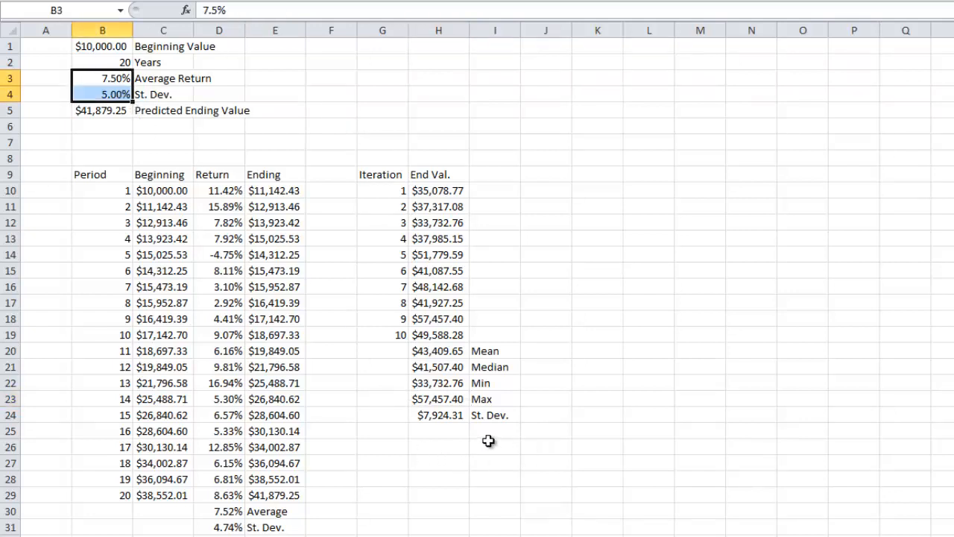
pyautogui.click(453, 383)
pyautogui.click(455, 400)
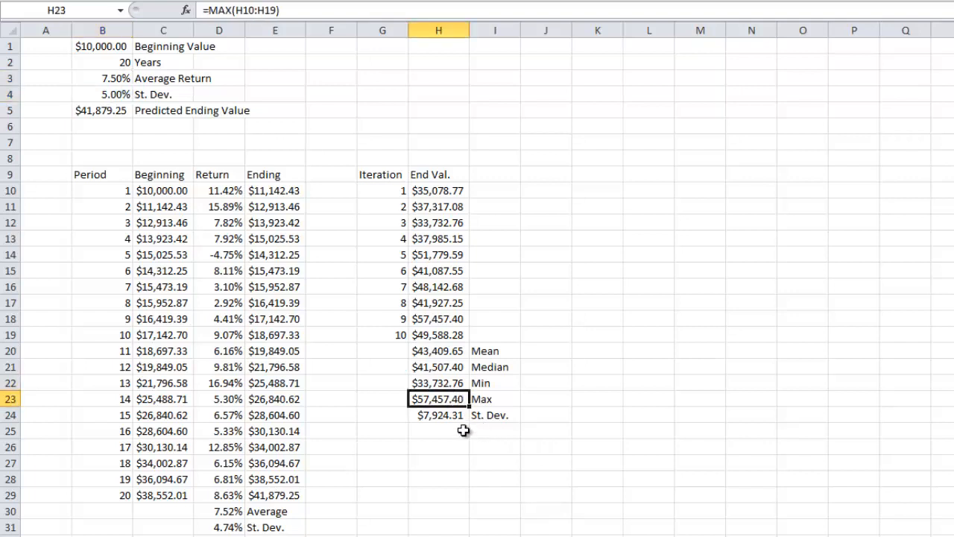
pyautogui.click(448, 350)
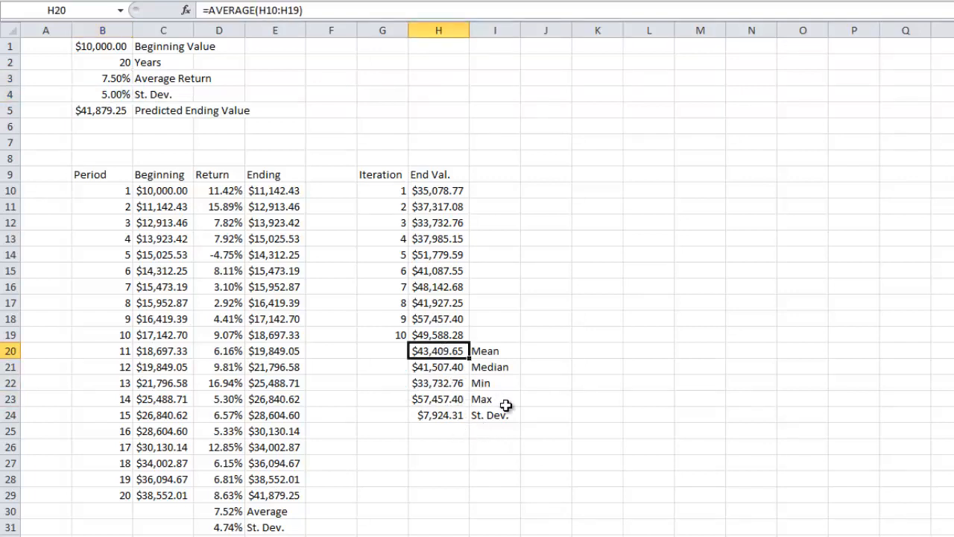
# Examine the predicted ending value in B5 and the simulated ending values listed by iteration in H10:H19.
pyautogui.click(103, 110)
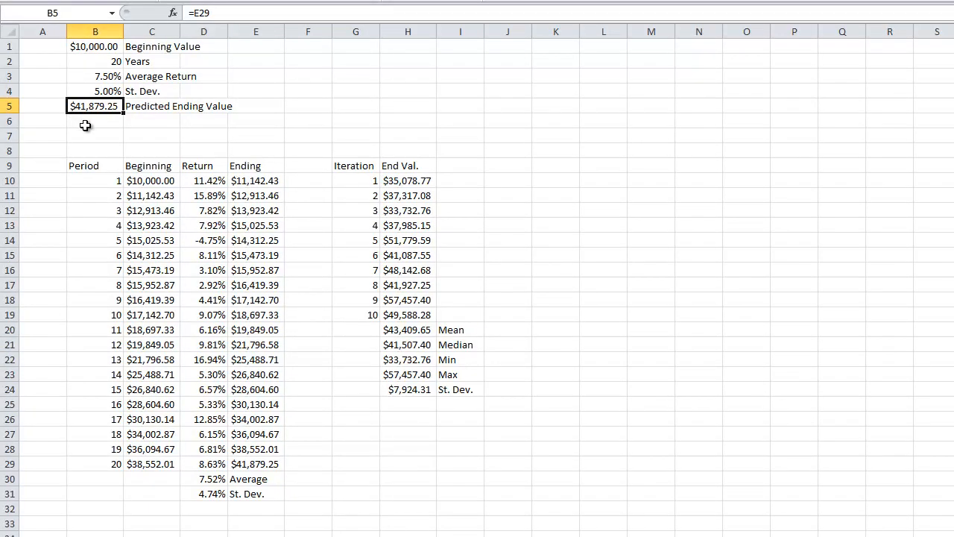
pyautogui.click(402, 189)
pyautogui.moveTo(401, 191); pyautogui.dragTo(406, 311)
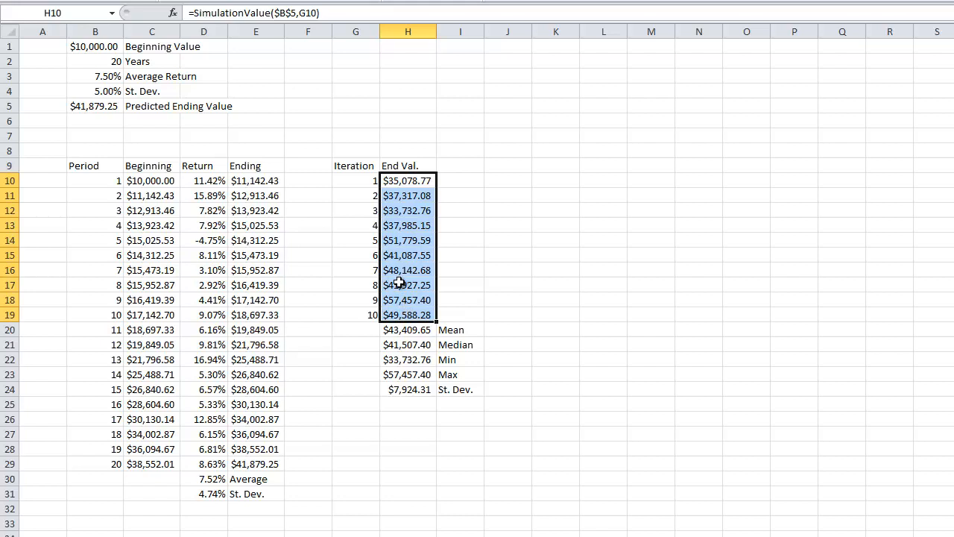
pyautogui.press('Left')
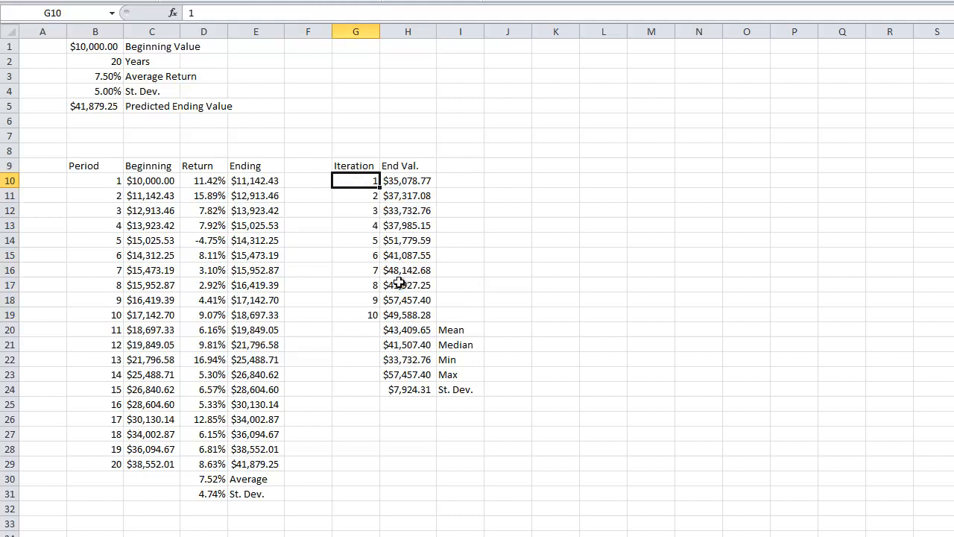
pyautogui.press('Right')
pyautogui.press('Left')
pyautogui.press('Right')
# Enter the column headings Bonds in L9 and Treasuries in M9.
pyautogui.press('Right')
pyautogui.press('Right')
pyautogui.press('Right')
pyautogui.press('Right')
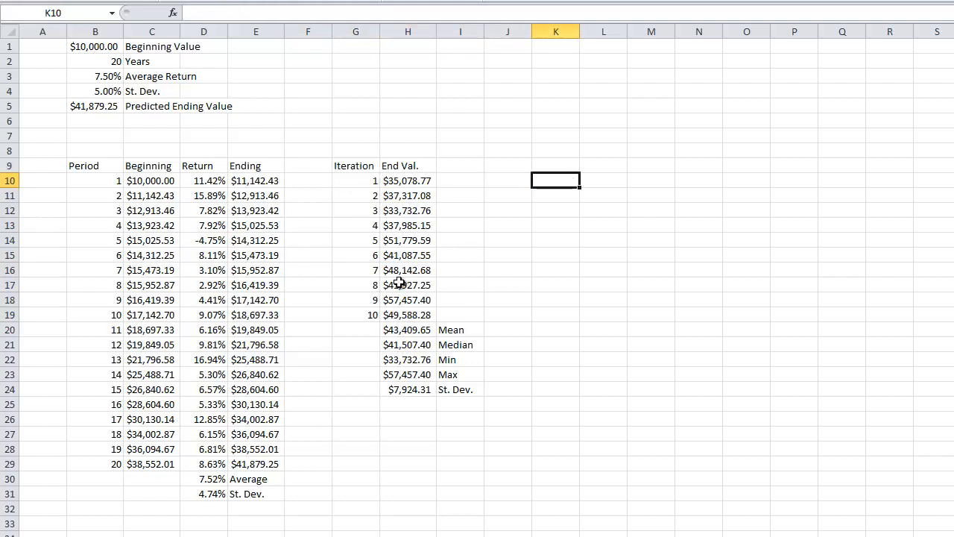
pyautogui.press('Up')
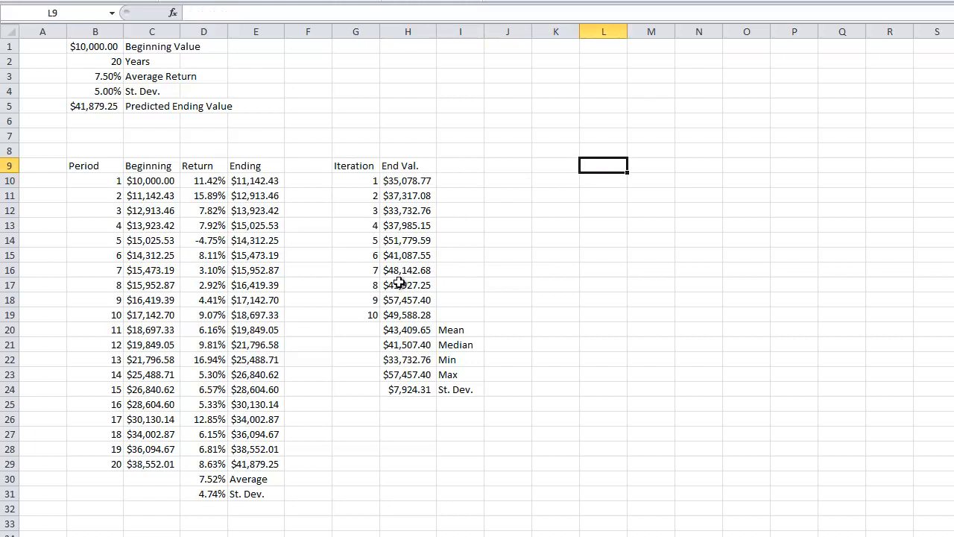
pyautogui.write('Bond')
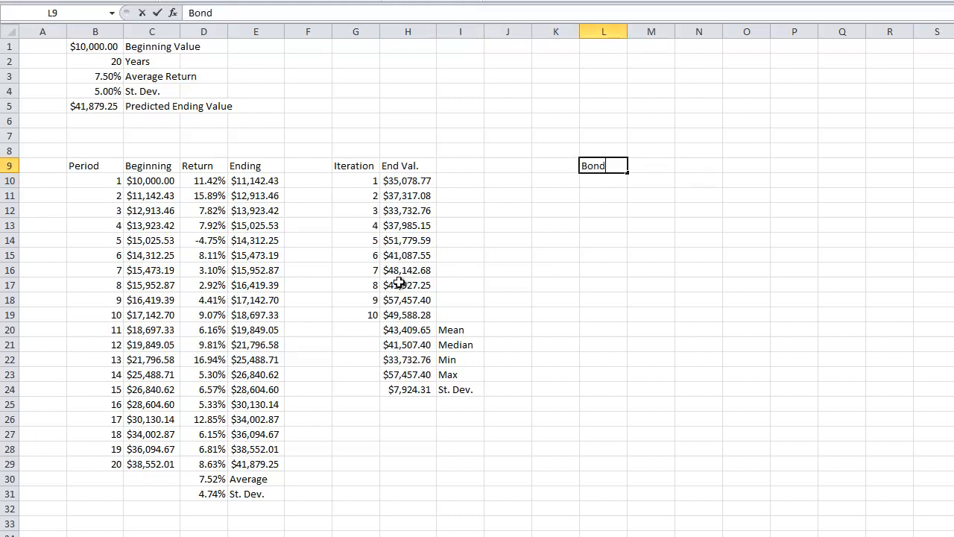
pyautogui.press('Tab')
pyautogui.write('Treasuries')
pyautogui.press('Return')
# Enter the assumption headings Bonds in L1 and Treasuries in M1.
pyautogui.press('Up')
pyautogui.press('Up')
pyautogui.press('Up')
pyautogui.press('Up')
pyautogui.press('Up')
pyautogui.press('Up')
pyautogui.press('Up')
pyautogui.press('Up')
pyautogui.press('Up')
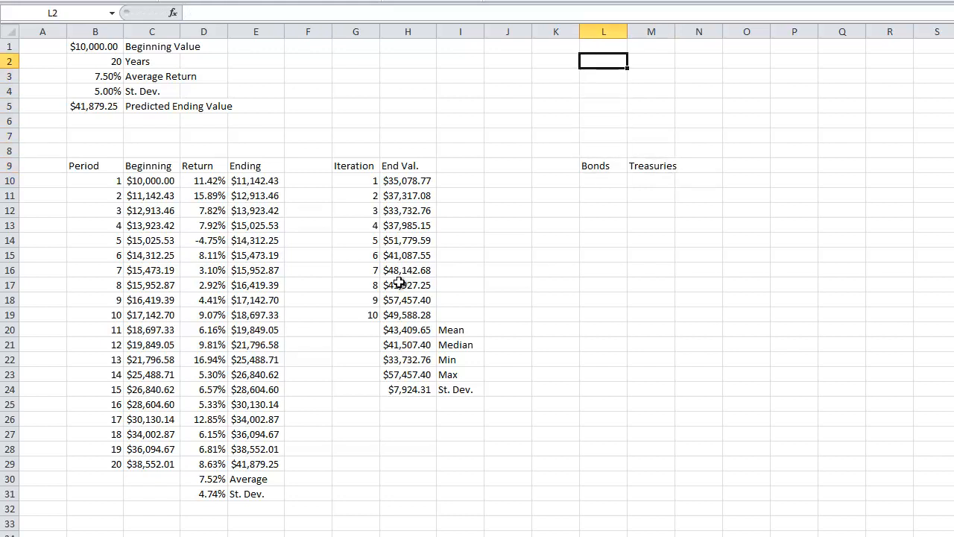
pyautogui.press('Right')
pyautogui.press('Left')
pyautogui.write('Bo')
pyautogui.press('BackSpace')
pyautogui.press('BackSpace')
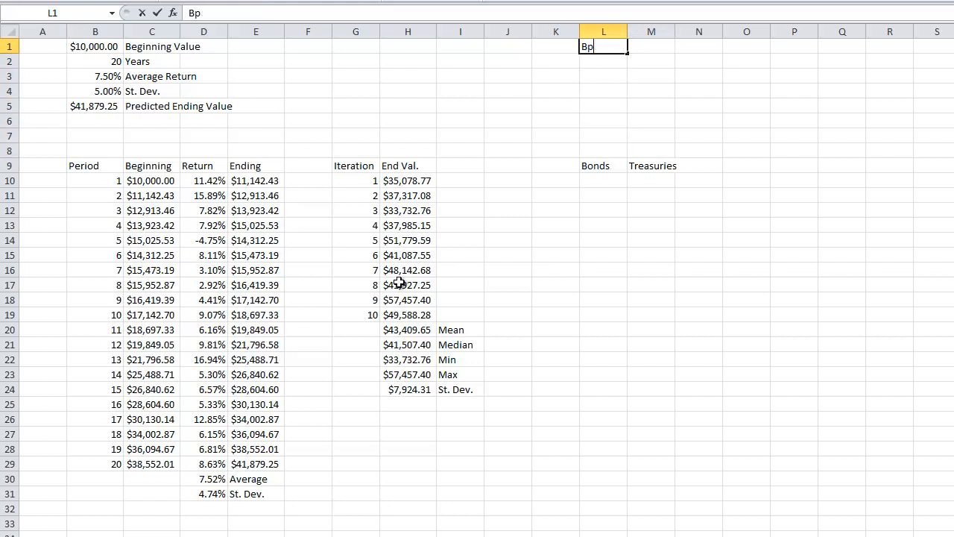
pyautogui.write('onds')
pyautogui.press('Right')
pyautogui.write('Treasuries')
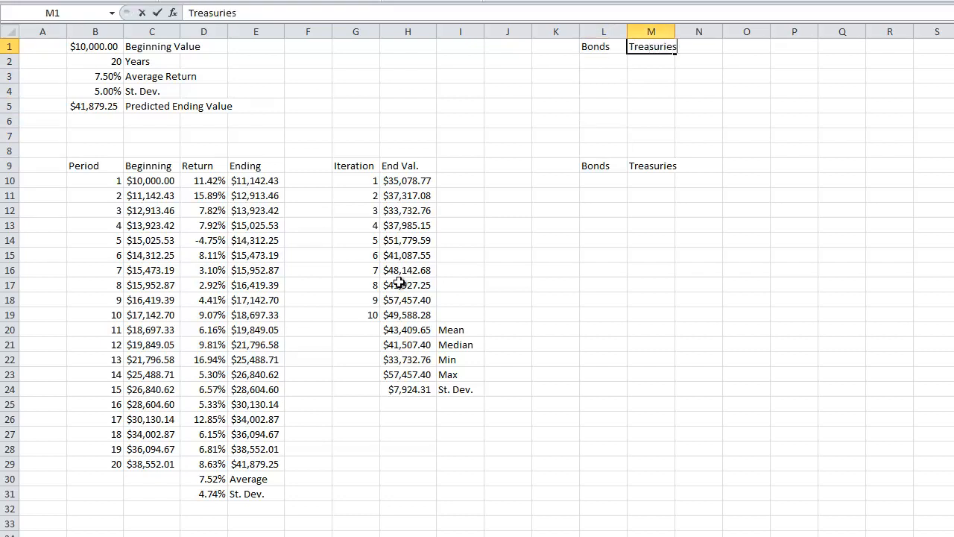
# Label the assumption rows Ave. in N2 and SD in N3.
pyautogui.press('Right')
pyautogui.press('Down')
pyautogui.write('Ave.')
pyautogui.press('Return')
pyautogui.write('S')
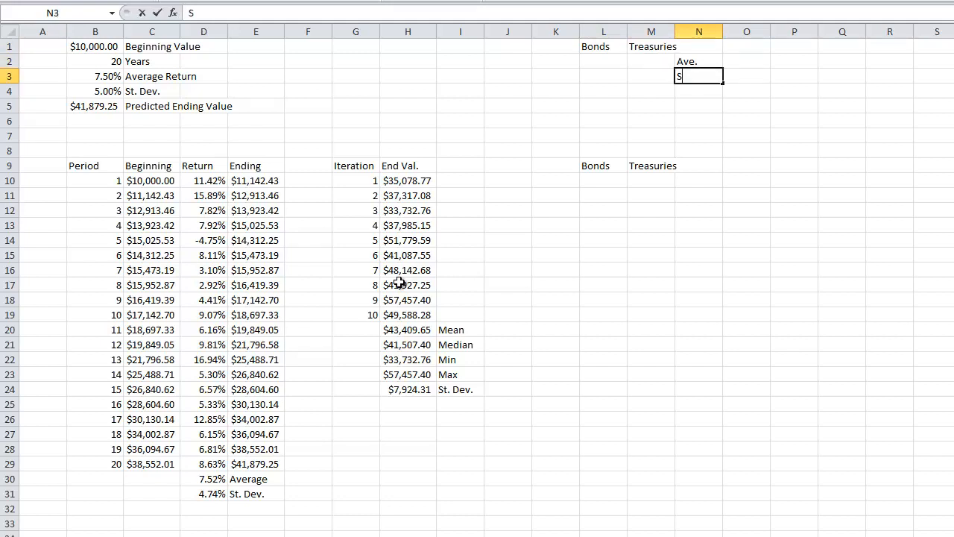
pyautogui.write('D')
# Set the Bonds average return to .05 in L2 and its standard deviation to .02 in L3.
pyautogui.press('Left')
pyautogui.press('Left')
pyautogui.press('Up')
pyautogui.write('.05')
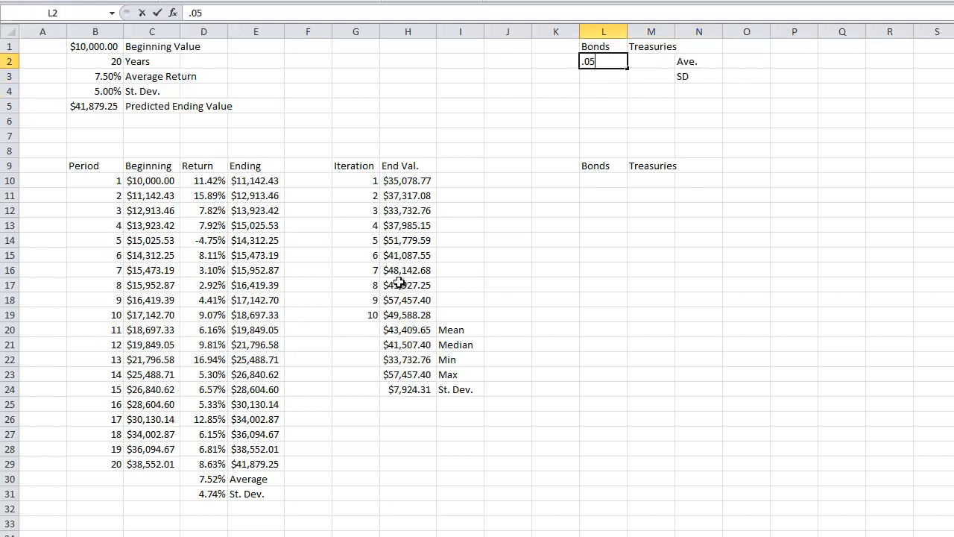
pyautogui.press('Return')
pyautogui.write('.02')
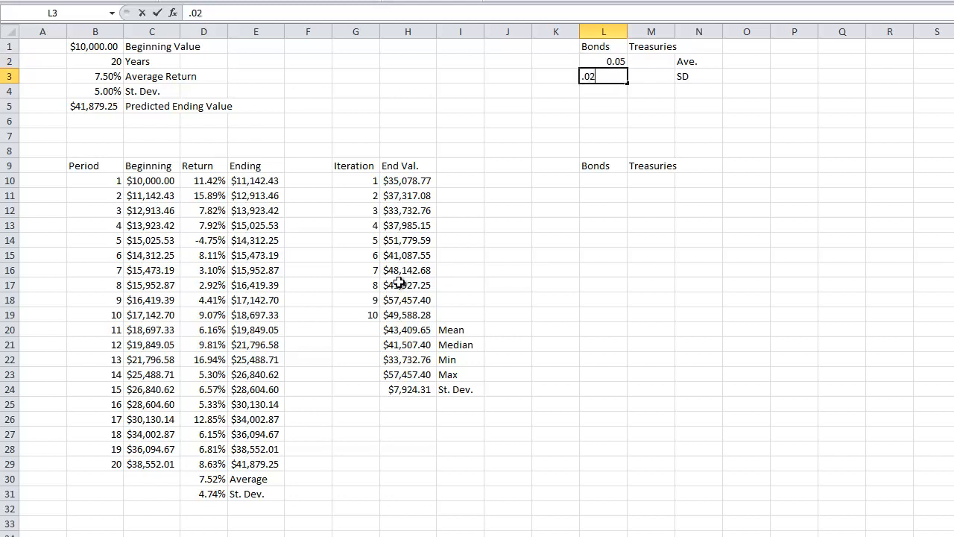
pyautogui.press('Tab')
# Set the Treasuries average return to .045 in M2.
pyautogui.press('Up')
pyautogui.write('.045')
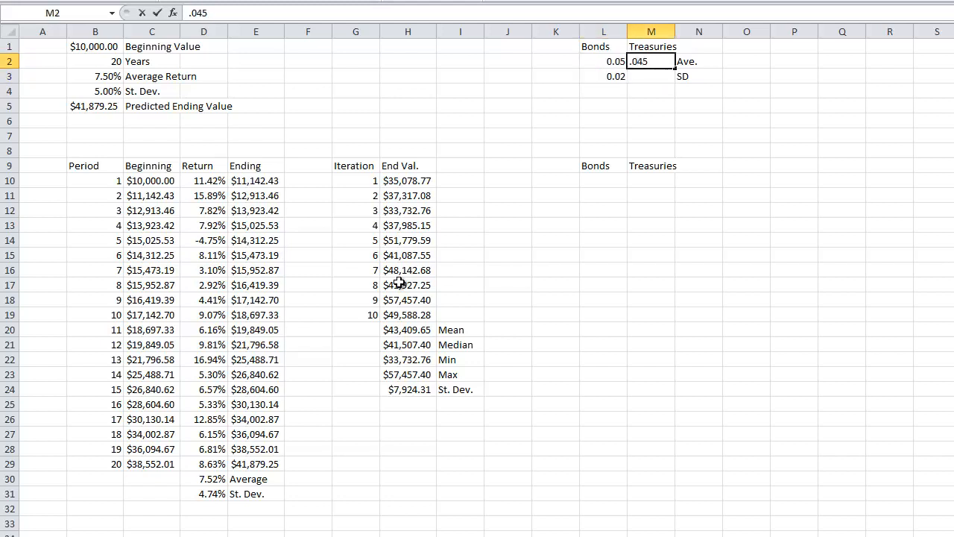
pyautogui.press('Return')
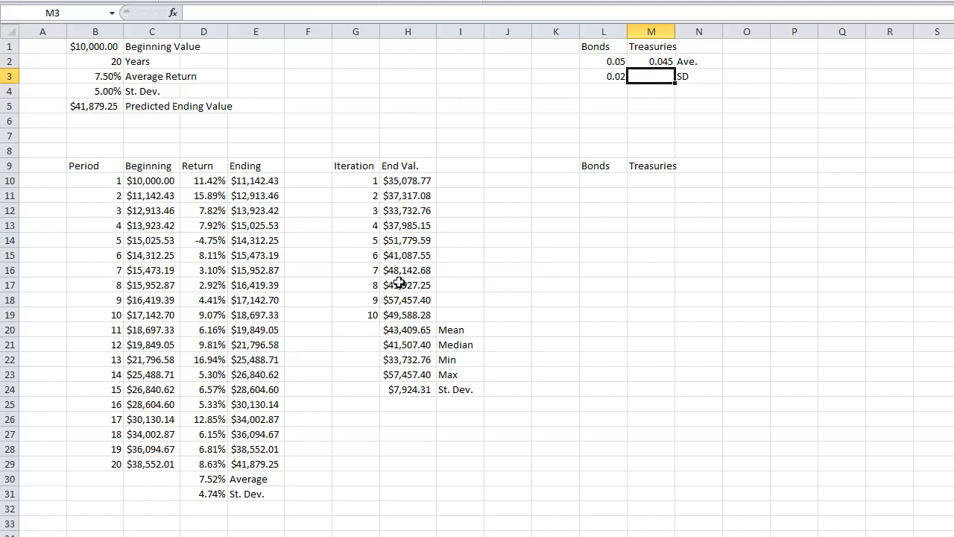
# Set the Treasuries standard deviation to .015 in M3 and format L2:M3 as percentages with two decimal places.
pyautogui.write('.015')
pyautogui.press('Return')
pyautogui.press('Up')
pyautogui.press('Up')
pyautogui.press('Left')
pyautogui.hotkey('shift', 'Right')
pyautogui.hotkey('shift', 'Down')
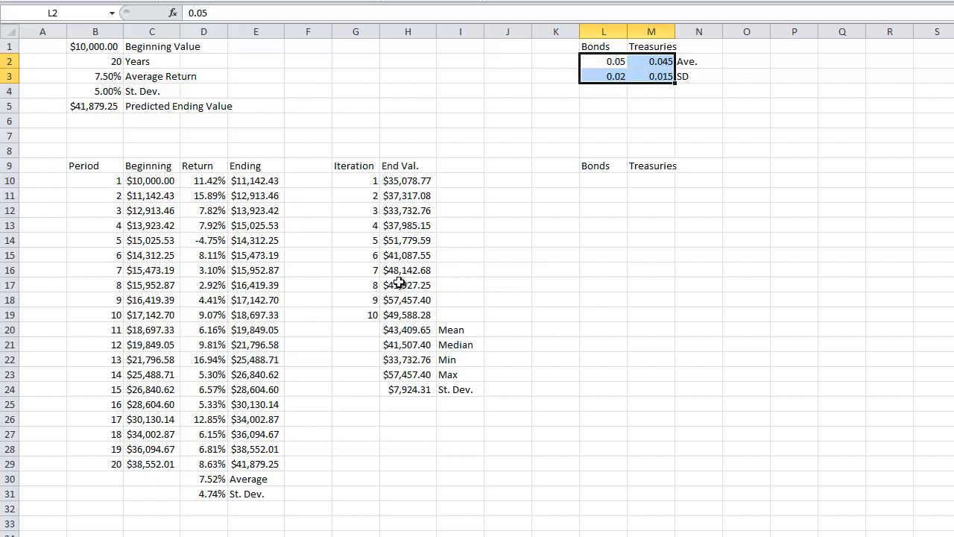
pyautogui.hotkey('ctrl', 'shift', '5')
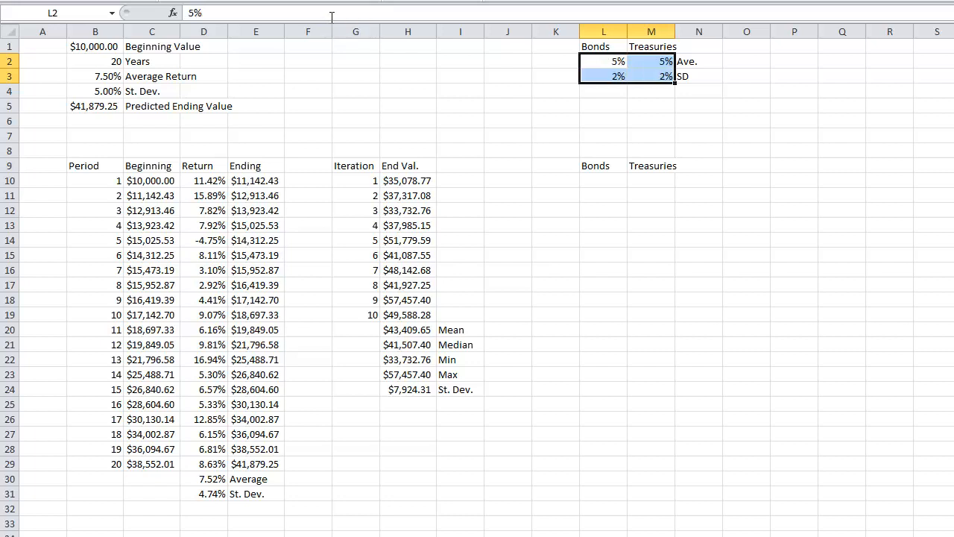
pyautogui.hotkey('alt', 'h')
pyautogui.press('0')
pyautogui.hotkey('alt', 'h')
pyautogui.press('0')
pyautogui.press('Return')
# Enter the heading Period in K9 with the first two period numbers, 1 and 2, below it.
pyautogui.press('Down')
pyautogui.press('Down')
pyautogui.press('Down')
pyautogui.press('Down')
pyautogui.press('Down')
pyautogui.press('Down')
pyautogui.press('Down')
pyautogui.press('Left')
pyautogui.press('Up')
pyautogui.write('Period')
pyautogui.press('Return')
pyautogui.write('1')
pyautogui.press('Return')
pyautogui.write('2')
pyautogui.press('Return')
# Extend the period number series from K10:K11 down to 20 in K29.
pyautogui.press('Up')
pyautogui.press('Up')
pyautogui.hotkey('shift', 'Down')
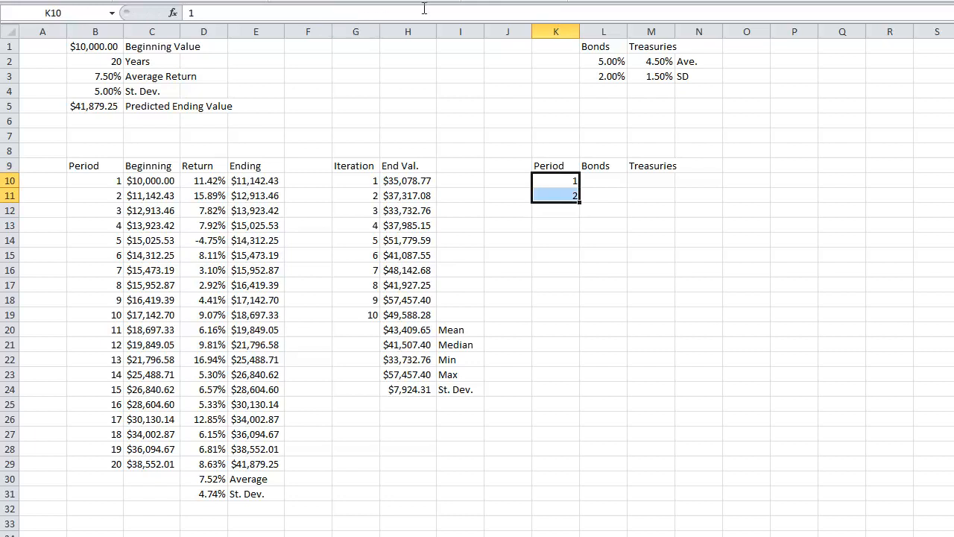
pyautogui.moveTo(579, 202); pyautogui.dragTo(572, 470)
# Enter the random Bonds return formula =normalvalue(L$2,L$3) in L10, with both row references locked.
pyautogui.click(600, 181)
pyautogui.write('=norm')
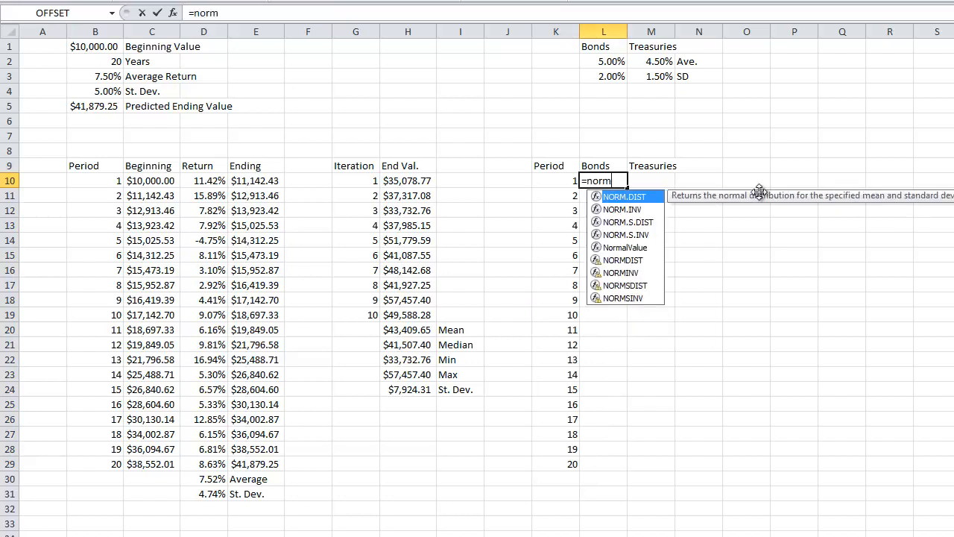
pyautogui.write('alvalue(')
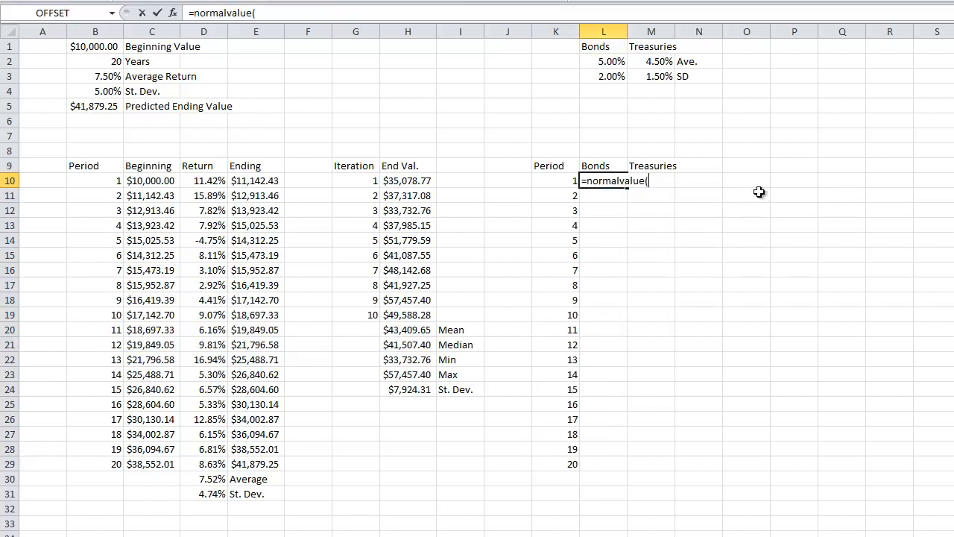
pyautogui.click(616, 61)
pyautogui.write(',')
pyautogui.click(611, 77)
pyautogui.write(')')
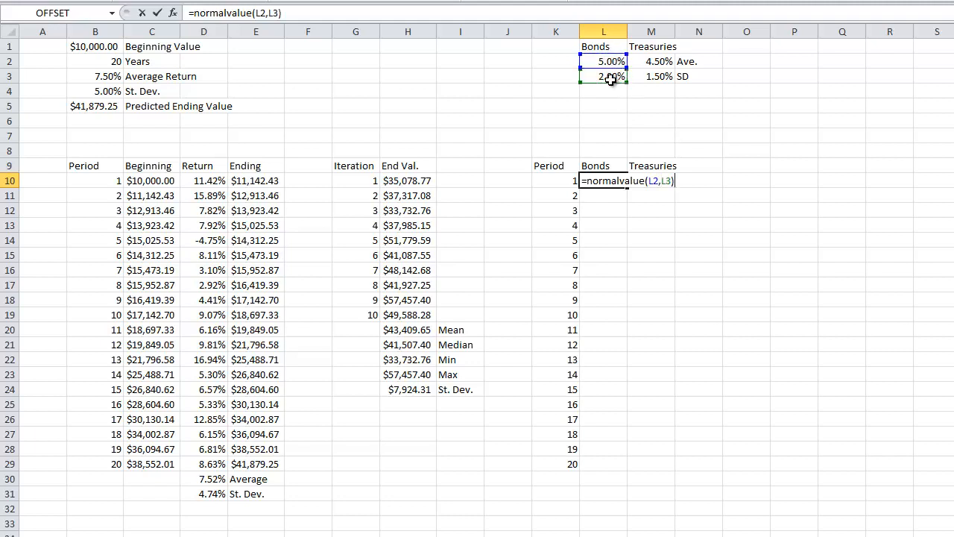
pyautogui.click(260, 13)
pyautogui.write('$')
pyautogui.click(279, 14)
pyautogui.write('$')
pyautogui.hotkey('ctrl', 'Return')
# Copy the Bonds return formula to Treasuries in M10 and fill both columns down to row 29.
pyautogui.hotkey('ctrl', 'c')
pyautogui.press('Right')
pyautogui.hotkey('ctrl', 'v')
pyautogui.hotkey('shift', 'Right')
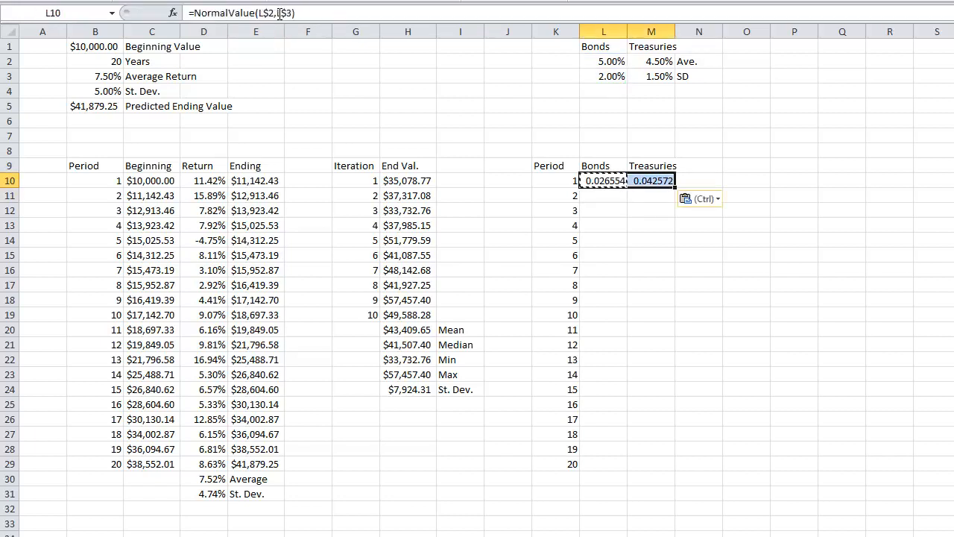
pyautogui.doubleClick(676, 187)
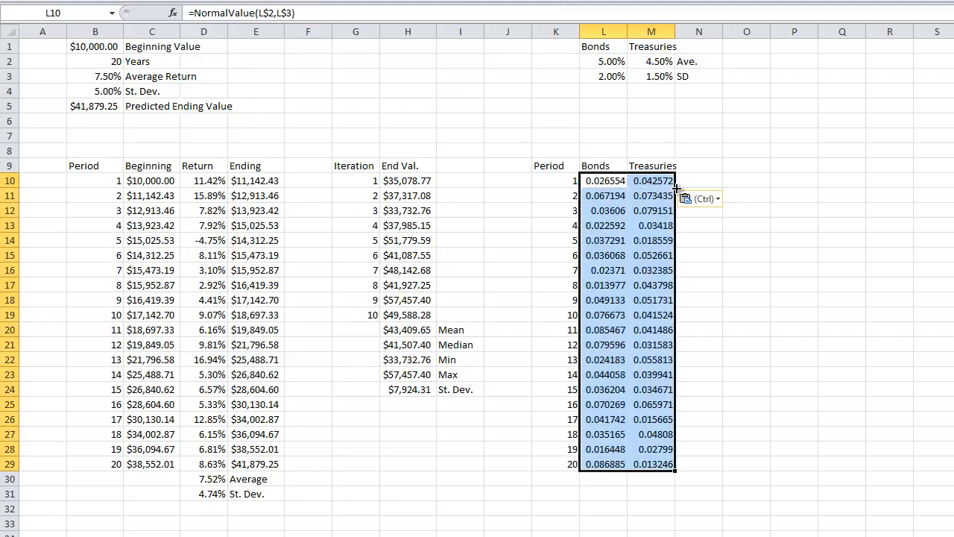
pyautogui.click(699, 375)
# Format the simulated returns in L10:M29 as percentages with two decimal places.
pyautogui.moveTo(605, 182); pyautogui.dragTo(655, 464)
pyautogui.hotkey('ctrl', 'shift', '5')
pyautogui.hotkey('alt', 'h')
pyautogui.press('0')
pyautogui.hotkey('alt', 'h')
pyautogui.press('0')
# Label the summary rows below the simulated returns as average in N30 and sd in N31.
pyautogui.press('Down')
pyautogui.press('Down')
pyautogui.press('Down')
pyautogui.hotkey('ctrl', 'Down')
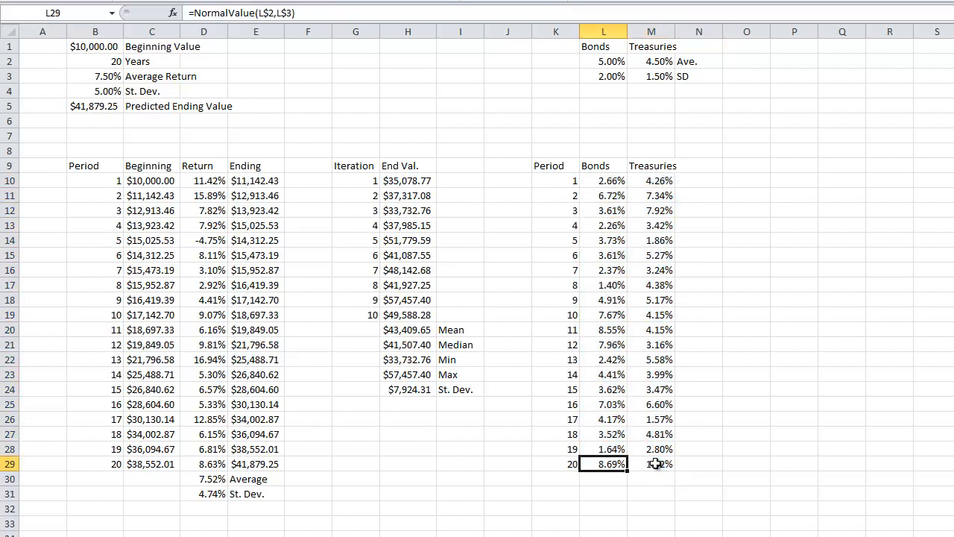
pyautogui.press('Right')
pyautogui.press('Down')
pyautogui.press('Right')
pyautogui.write('average')
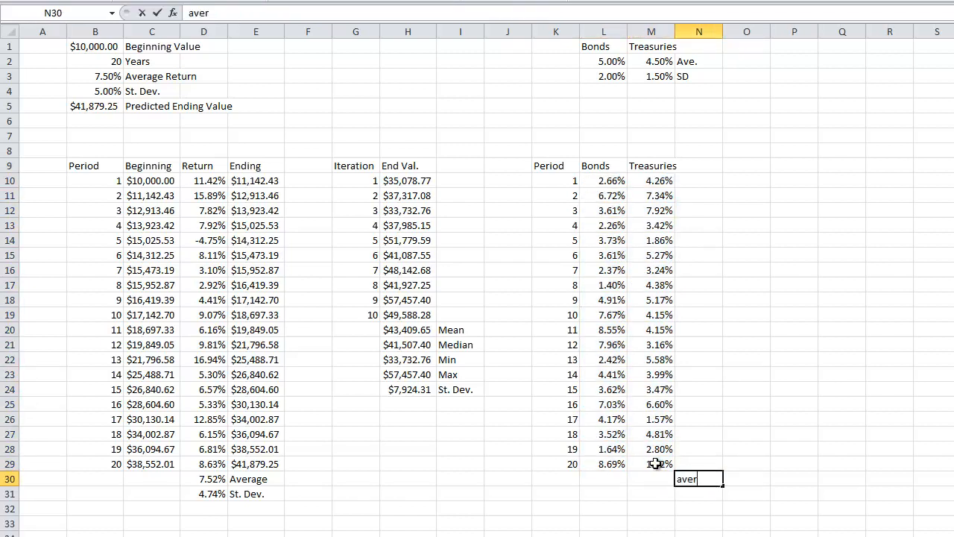
pyautogui.press('Return')
pyautogui.write('sd')
# Calculate the average of the simulated Bonds returns L10:L29 in L30 with the AVERAGE function.
pyautogui.press('Up')
pyautogui.press('Left')
pyautogui.press('Left')
pyautogui.write('=average(')
pyautogui.press('Up')
pyautogui.press('Up')
pyautogui.press('Down')
pyautogui.hotkey('ctrl', 'shift', 'Up')
pyautogui.hotkey('ctrl', 'shift', 'Down')
pyautogui.hotkey('ctrl', 'shift', 'Up')
pyautogui.hotkey('shift', 'Down')
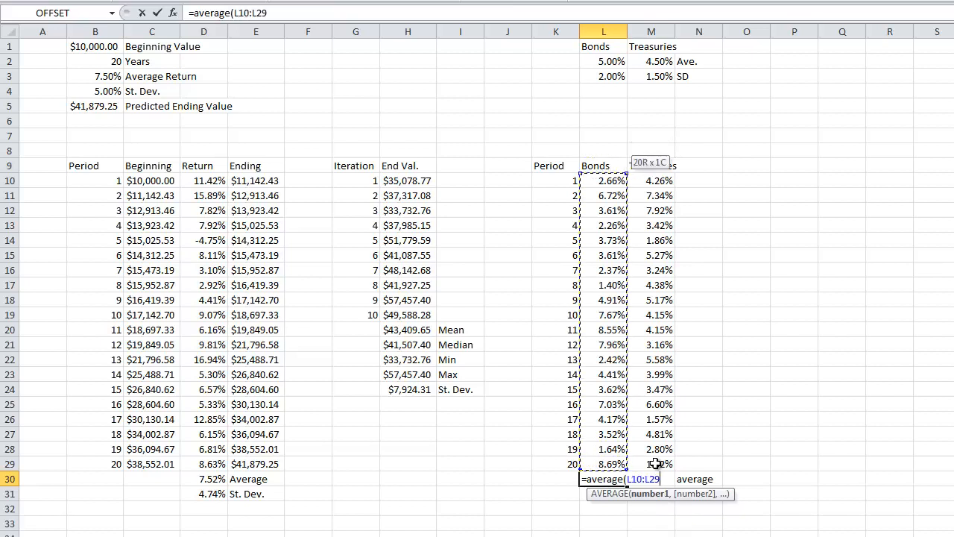
pyautogui.press('Return')
# Copy the Bonds average formula from L30 to the Treasuries column in M30.
pyautogui.press('Up')
pyautogui.hotkey('ctrl', 'c')
pyautogui.press('Right')
pyautogui.hotkey('ctrl', 'v')
# Calculate the standard deviation of the simulated Bonds returns L10:L29 in L31 with the STDEV function.
pyautogui.press('Down')
pyautogui.press('Left')
pyautogui.write('=stdev(')
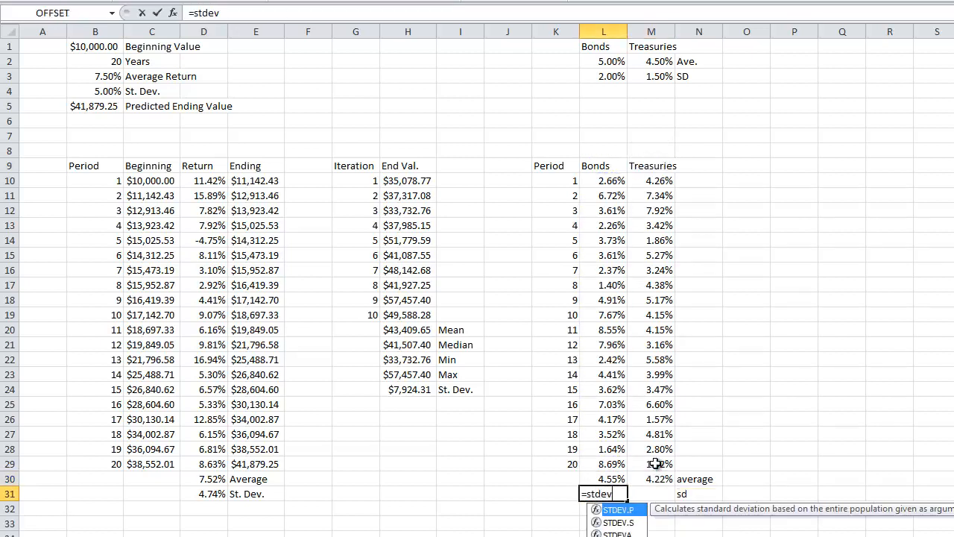
pyautogui.press('Up')
pyautogui.press('Up')
pyautogui.hotkey('ctrl', 'shift', 'Up')
pyautogui.hotkey('shift', 'Down')
pyautogui.write(')')
pyautogui.press('Return')
# Copy the Bonds standard deviation formula from L31 to the Treasuries column in M31.
pyautogui.press('Up')
pyautogui.hotkey('ctrl', 'c')
pyautogui.press('Right')
pyautogui.hotkey('ctrl', 'v')
# Apply the percentage format of the averages in L30:M30 to the standard deviations in L31:M31, pasting formats only.
pyautogui.press('Up')
pyautogui.press('Left')
pyautogui.hotkey('shift', 'Right')
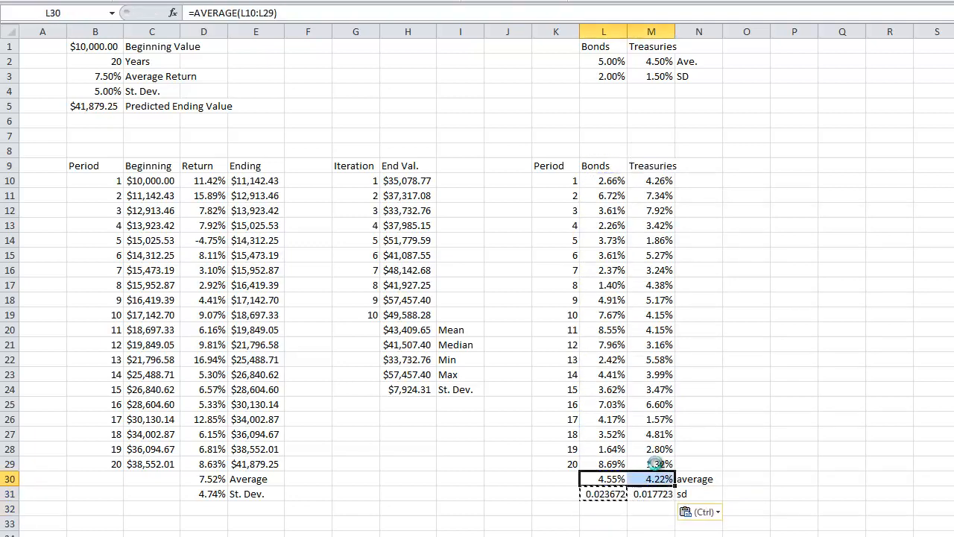
pyautogui.hotkey('ctrl', 'c')
pyautogui.press('Down')
pyautogui.hotkey('shift', 'Right')
pyautogui.rightClick(654, 463)
pyautogui.press('s')
pyautogui.press('t')
pyautogui.press('Return')
pyautogui.press('Up')
pyautogui.click(794, 165)
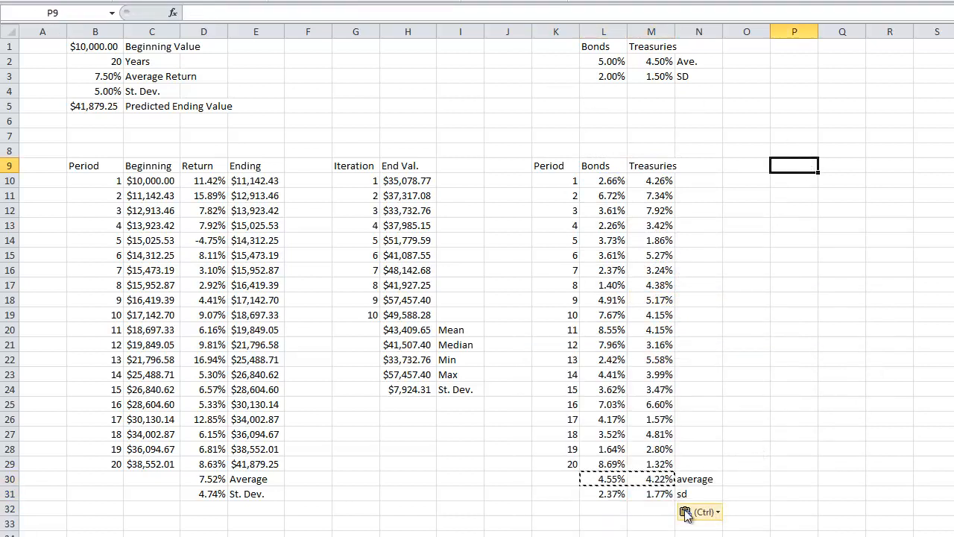
pyautogui.click(726, 409)
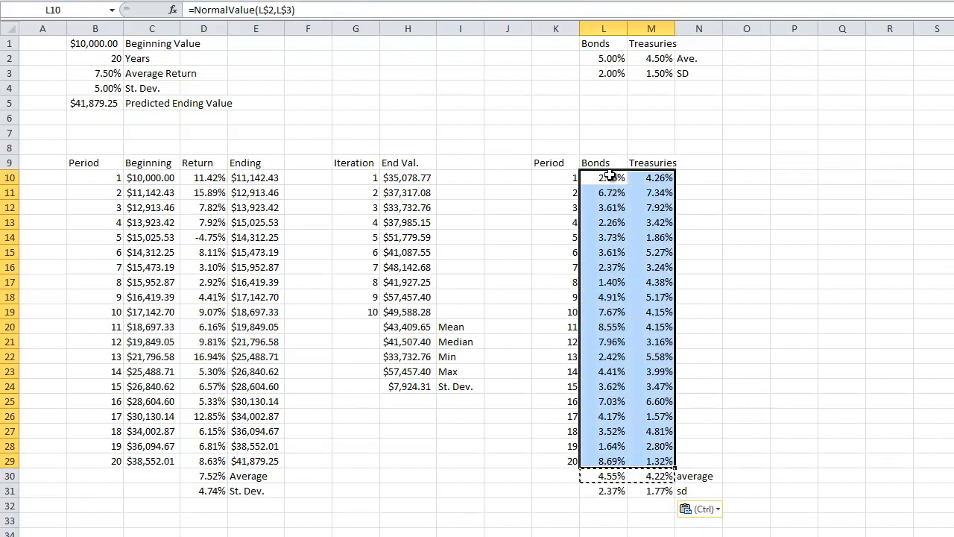
pyautogui.moveTo(610, 175); pyautogui.dragTo(659, 461)
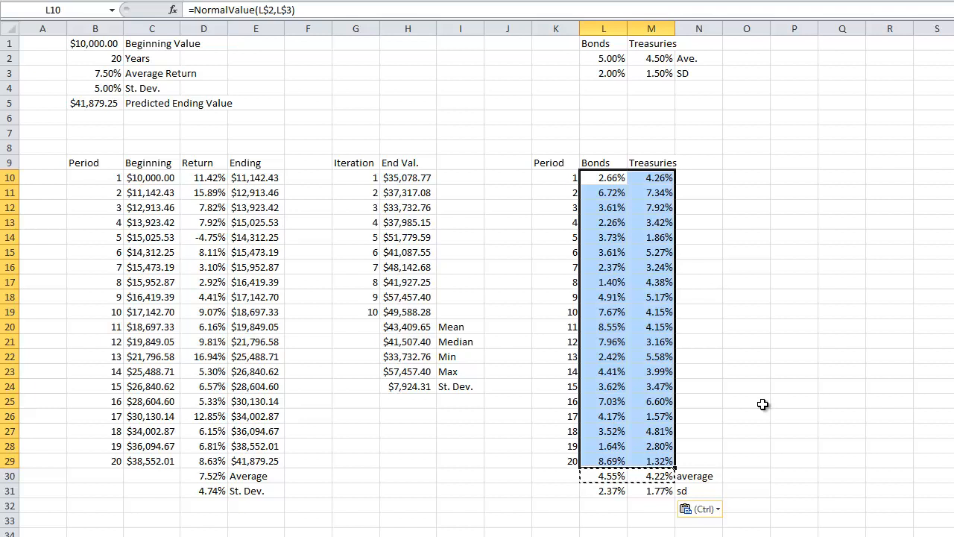
pyautogui.click(748, 313)
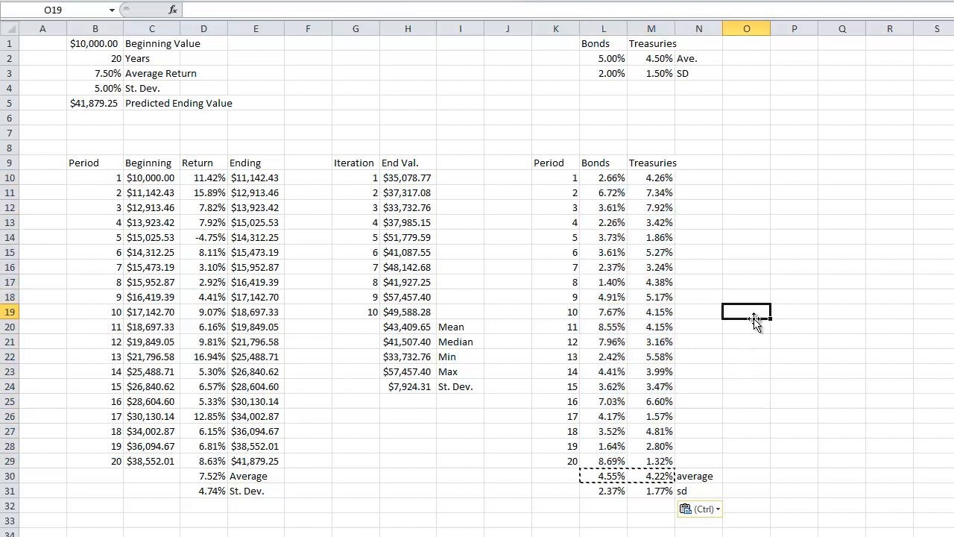
pyautogui.moveTo(609, 180); pyautogui.dragTo(652, 459)
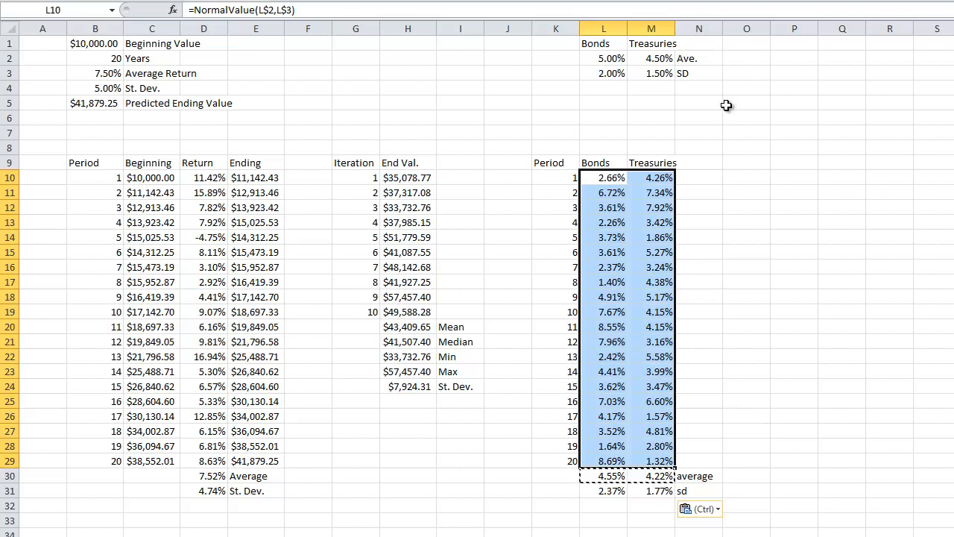
# Enter the matrix column headings Bonds in L5 and Treasuries in M5.
pyautogui.click(613, 106)
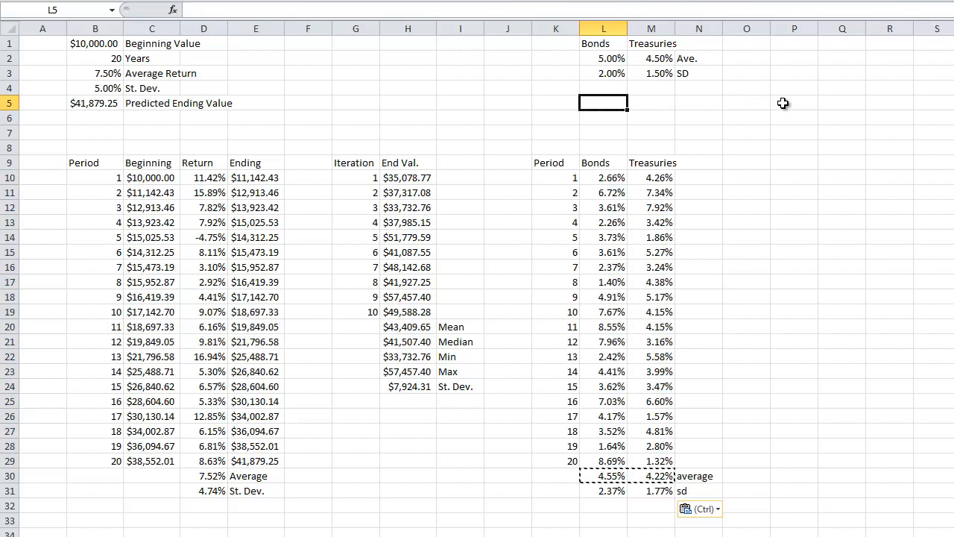
pyautogui.write('Bonds')
pyautogui.press('Tab')
pyautogui.write('Treas')
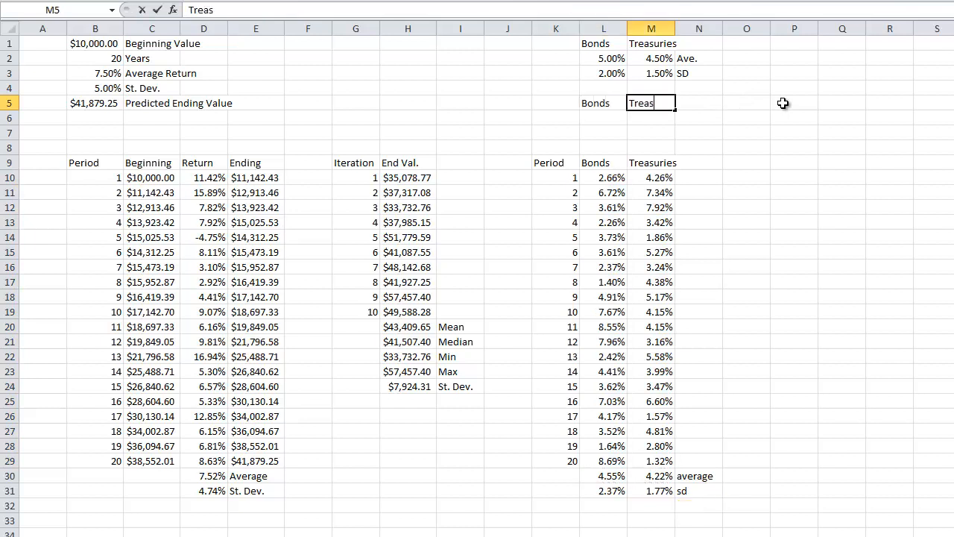
pyautogui.write('uiries')
# Enter the matrix row labels Bonds in K6 and Treasuries in K7.
pyautogui.press('Left')
pyautogui.press('Left')
pyautogui.press('Down')
pyautogui.write('bond')
pyautogui.press('BackSpace')
pyautogui.press('BackSpace')
pyautogui.press('BackSpace')
pyautogui.press('BackSpace')
pyautogui.write('Bonds')
pyautogui.press('Return')
pyautogui.write('Treasuries')
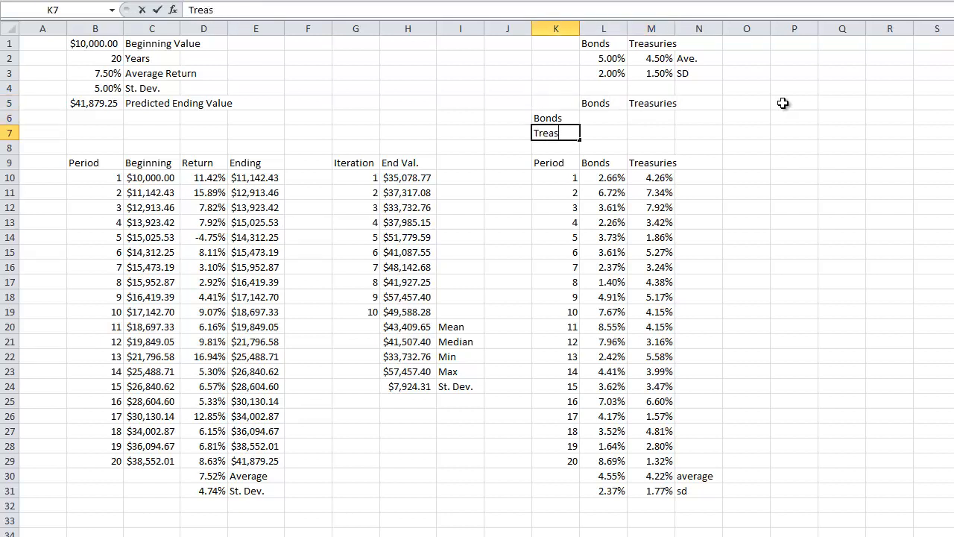
pyautogui.press('Return')
pyautogui.press('Up')
pyautogui.press('Up')
pyautogui.press('Right')
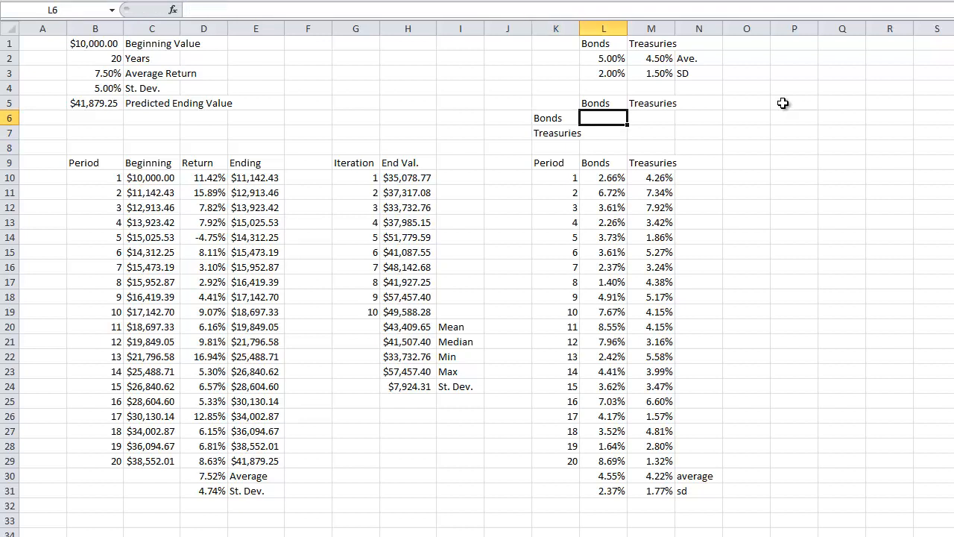
pyautogui.press('Left')
pyautogui.press('Right')
pyautogui.press('Left')
pyautogui.press('Right')
pyautogui.press('Right')
pyautogui.press('Down')
pyautogui.press('Left')
pyautogui.press('Up')
pyautogui.press('Right')
pyautogui.press('Left')
pyautogui.press('Left')
pyautogui.press('Right')
pyautogui.press('Down')
pyautogui.press('Up')
pyautogui.press('Right')
pyautogui.press('Left')
# Enter 1 on the matrix diagonal, in L6 for Bonds with Bonds and M7 for Treasuries with Treasuries.
pyautogui.write('1')
pyautogui.press('Return')
pyautogui.press('Right')
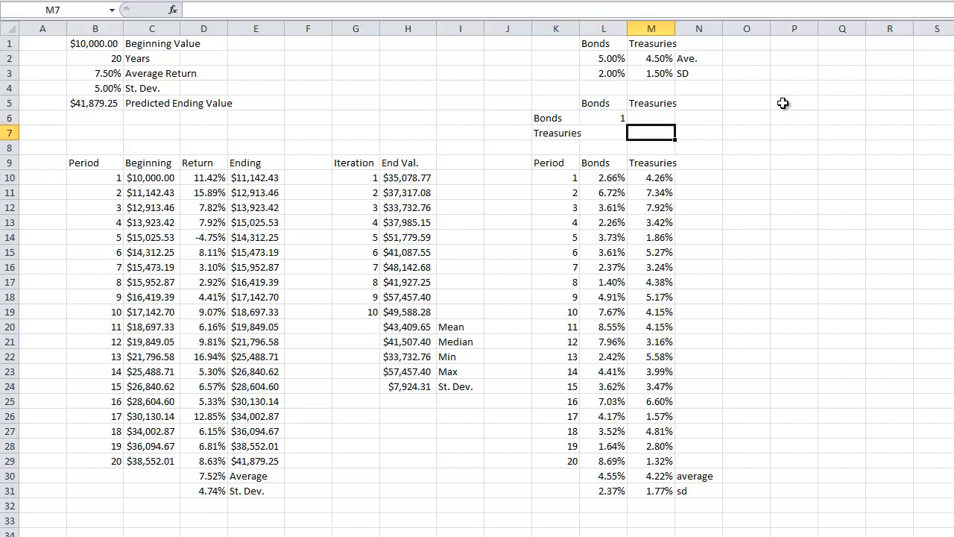
pyautogui.write('1')
pyautogui.press('Up')
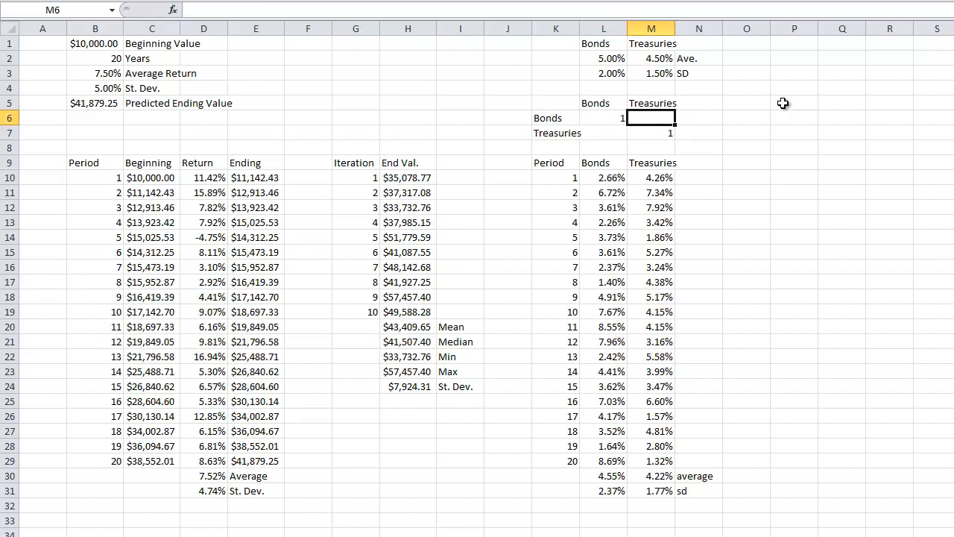
pyautogui.press('Down')
pyautogui.press('Left')
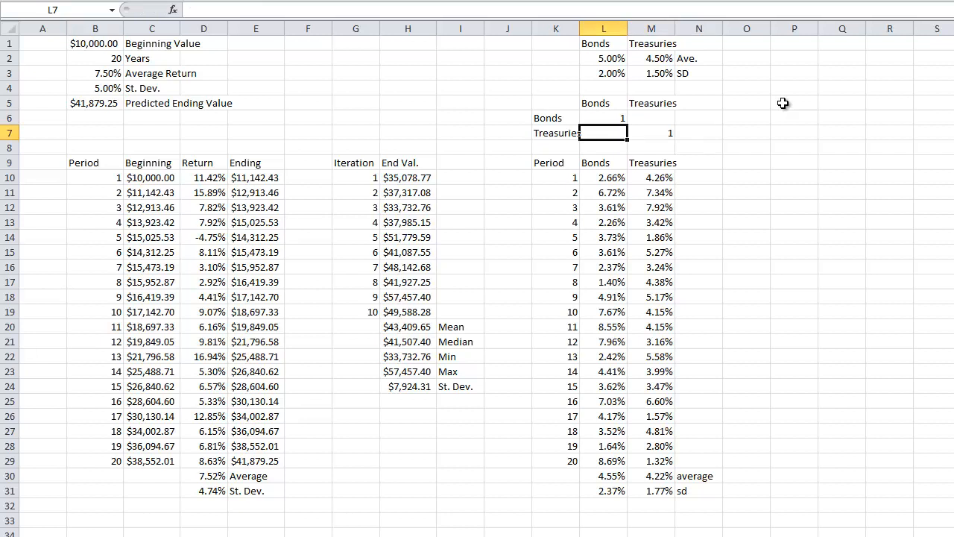
# Enter .75 in L7 for the matrix entry between Treasuries and Bonds.
pyautogui.write('.75')
pyautogui.press('Return')
# Enter the label correlation in N32, beneath the average and sd labels.
pyautogui.press('Right')
pyautogui.press('Down')
pyautogui.press('Down')
pyautogui.press('Down')
pyautogui.press('Down')
pyautogui.press('Down')
pyautogui.press('Down')
pyautogui.press('Down')
pyautogui.press('Down')
pyautogui.press('Down')
pyautogui.press('Down')
pyautogui.press('Down')
pyautogui.press('Down')
pyautogui.press('Down')
pyautogui.press('Down')
pyautogui.press('Down')
pyautogui.press('Down')
pyautogui.press('Down')
pyautogui.press('Down')
pyautogui.press('Down')
pyautogui.press('Down')
pyautogui.press('Right')
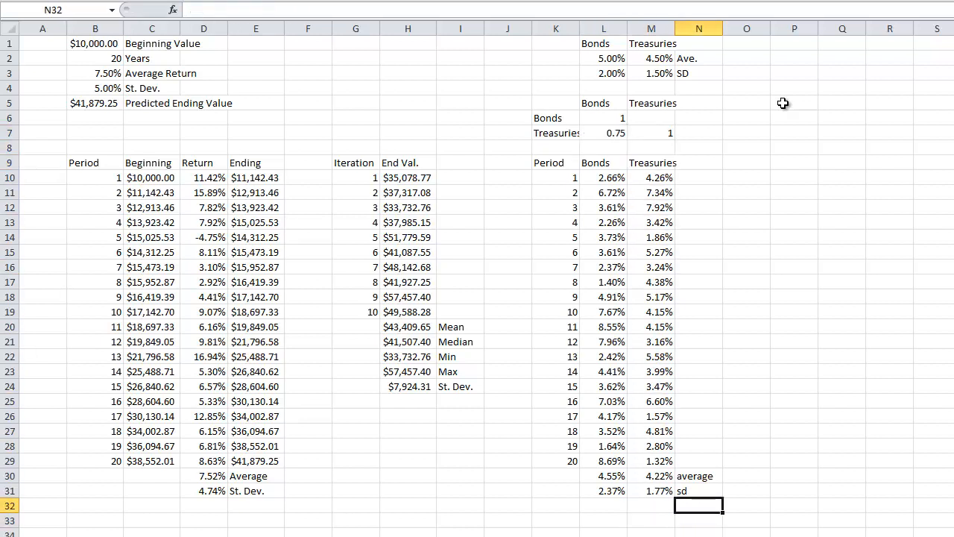
pyautogui.write('correlation')
pyautogui.press('Return')
# Compute the correlation of the Treasuries and Bonds returns in M32 with =correl(M10:M29,L10:L29).
pyautogui.press('Up')
pyautogui.press('Left')
pyautogui.write('=correl(')
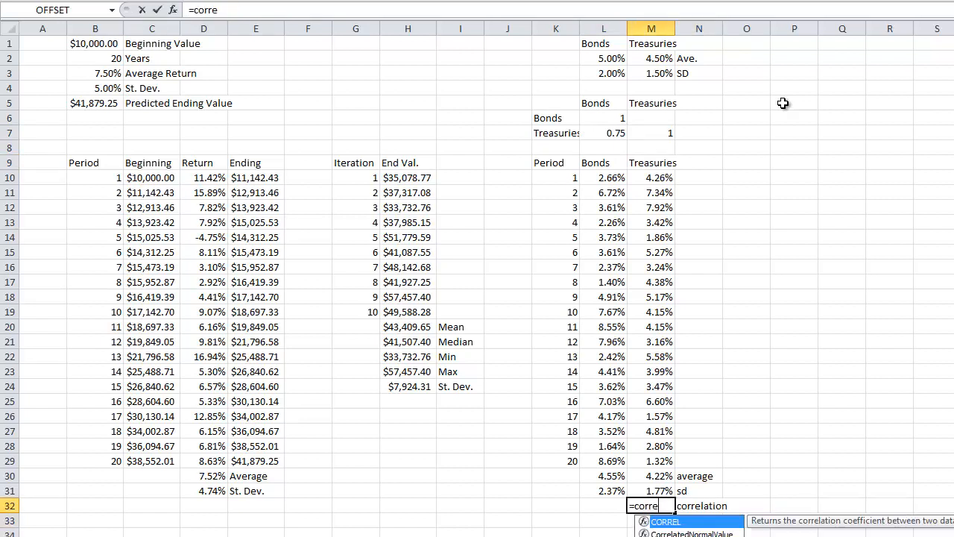
pyautogui.press('Up')
pyautogui.press('Up')
pyautogui.press('Up')
pyautogui.hotkey('shift', 'Up')
pyautogui.hotkey('shift', 'Up')
pyautogui.hotkey('shift', 'Up')
pyautogui.hotkey('shift', 'Up')
pyautogui.hotkey('shift', 'Up')
pyautogui.hotkey('shift', 'Up')
pyautogui.hotkey('shift', 'Up')
pyautogui.hotkey('shift', 'Up')
pyautogui.hotkey('shift', 'Up')
pyautogui.hotkey('shift', 'Up')
pyautogui.hotkey('shift', 'Up')
pyautogui.hotkey('shift', 'Up')
pyautogui.hotkey('shift', 'Up')
pyautogui.hotkey('shift', 'Up')
pyautogui.hotkey('shift', 'Up')
pyautogui.hotkey('shift', 'Up')
pyautogui.hotkey('shift', 'Up')
pyautogui.hotkey('shift', 'Up')
pyautogui.hotkey('shift', 'Up')
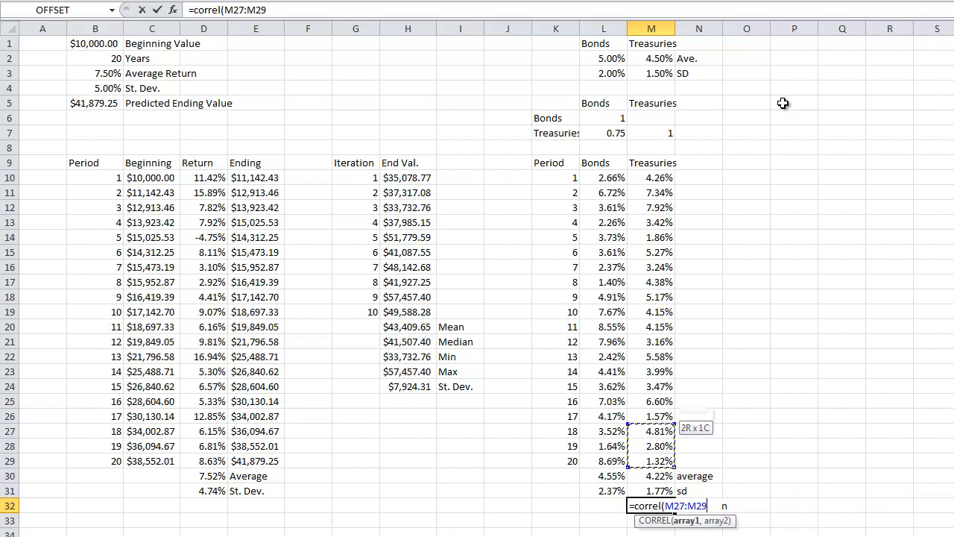
pyautogui.write(',')
pyautogui.press('Left')
pyautogui.press('Up')
pyautogui.press('Up')
pyautogui.press('Up')
pyautogui.hotkey('shift', 'Up')
pyautogui.hotkey('shift', 'Up')
pyautogui.hotkey('shift', 'Up')
pyautogui.hotkey('shift', 'Up')
pyautogui.hotkey('shift', 'Up')
pyautogui.hotkey('shift', 'Up')
pyautogui.hotkey('shift', 'Up')
pyautogui.hotkey('shift', 'Up')
pyautogui.hotkey('shift', 'Up')
pyautogui.hotkey('shift', 'Up')
pyautogui.hotkey('shift', 'Up')
pyautogui.hotkey('shift', 'Up')
pyautogui.hotkey('shift', 'Up')
pyautogui.hotkey('shift', 'Up')
pyautogui.hotkey('shift', 'Up')
pyautogui.hotkey('shift', 'Up')
pyautogui.hotkey('shift', 'Up')
pyautogui.hotkey('shift', 'Up')
pyautogui.hotkey('shift', 'Up')
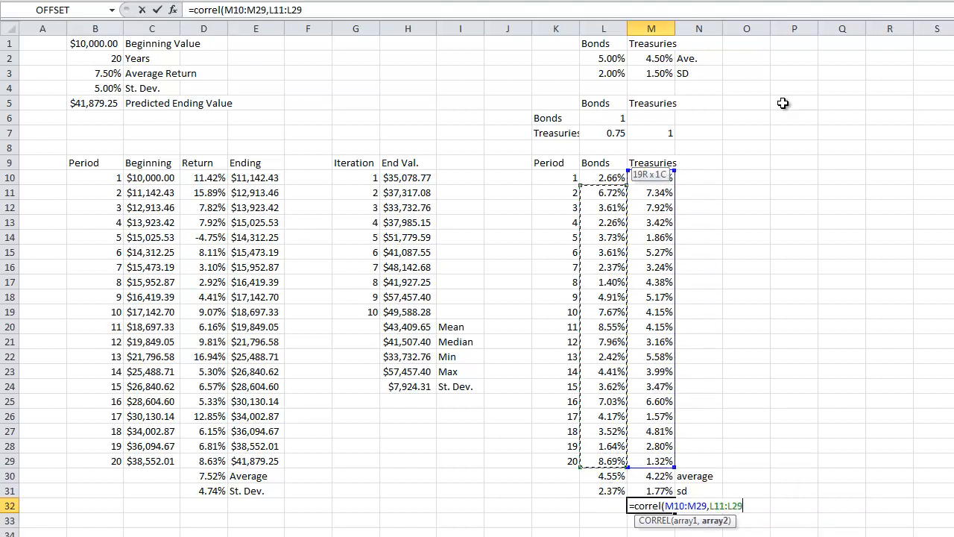
pyautogui.write(')')
pyautogui.press('Return')
# Format the correlation in M32 as a number with three decimal places.
pyautogui.press('Up')
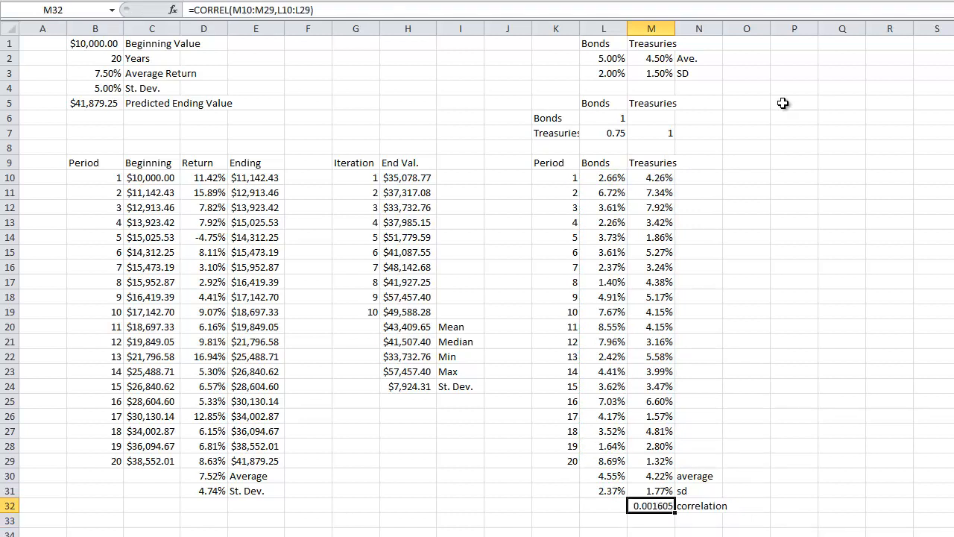
pyautogui.hotkey('ctrl', 'shift', '1')
pyautogui.hotkey('alt', 'h')
pyautogui.press('0')
pyautogui.click(778, 471)
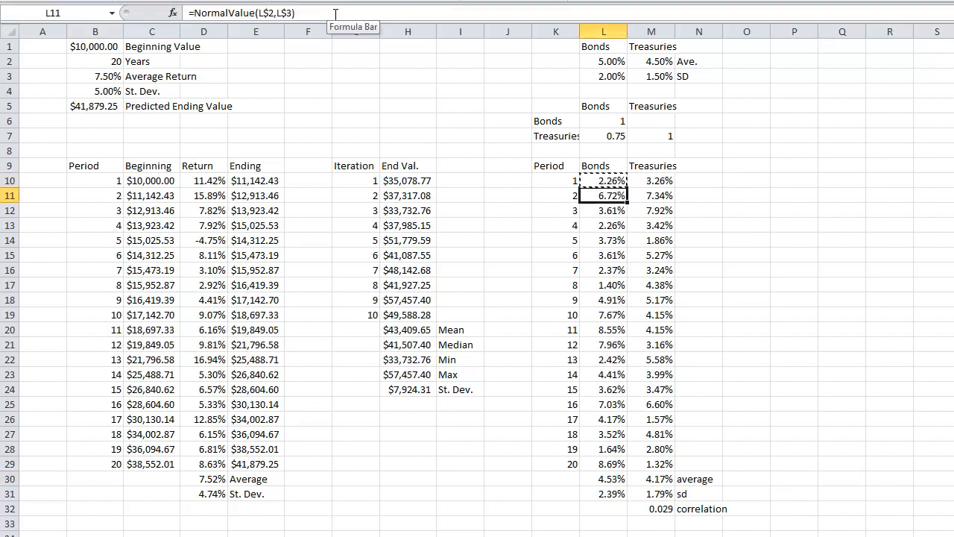
# Write the correlated Bonds return formula =multinormalvalue(L10:M10,L6:M7,L2,L3) in L10.
pyautogui.press('Up')
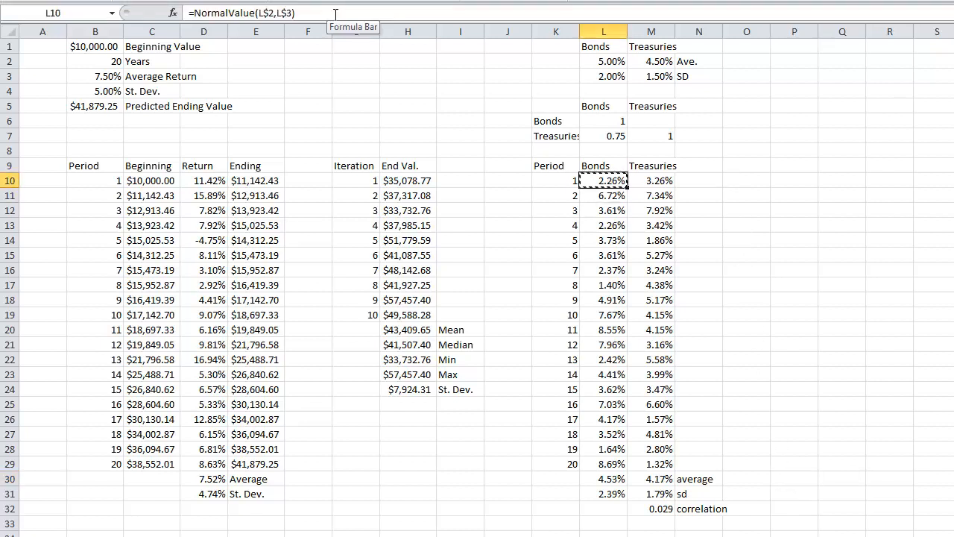
pyautogui.write('=mult')
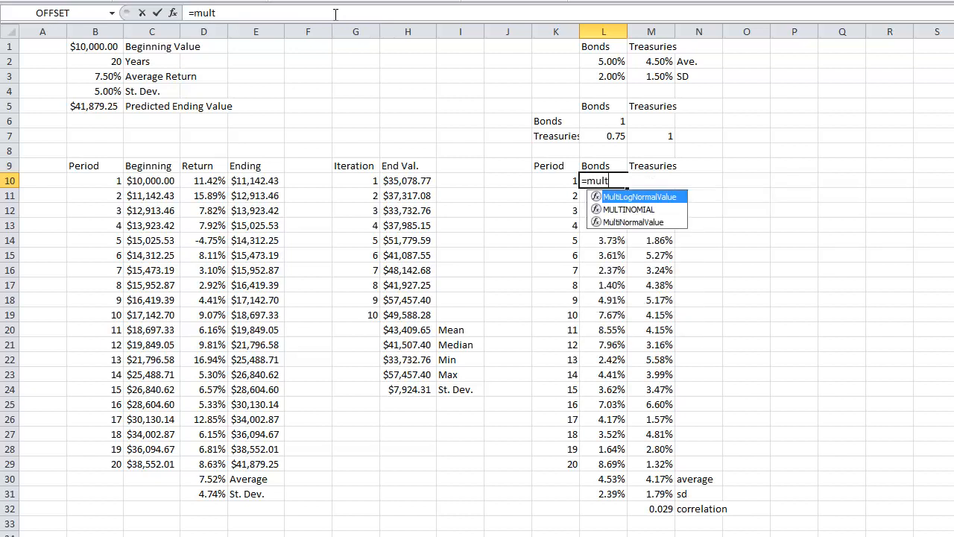
pyautogui.write('inormalvalue(')
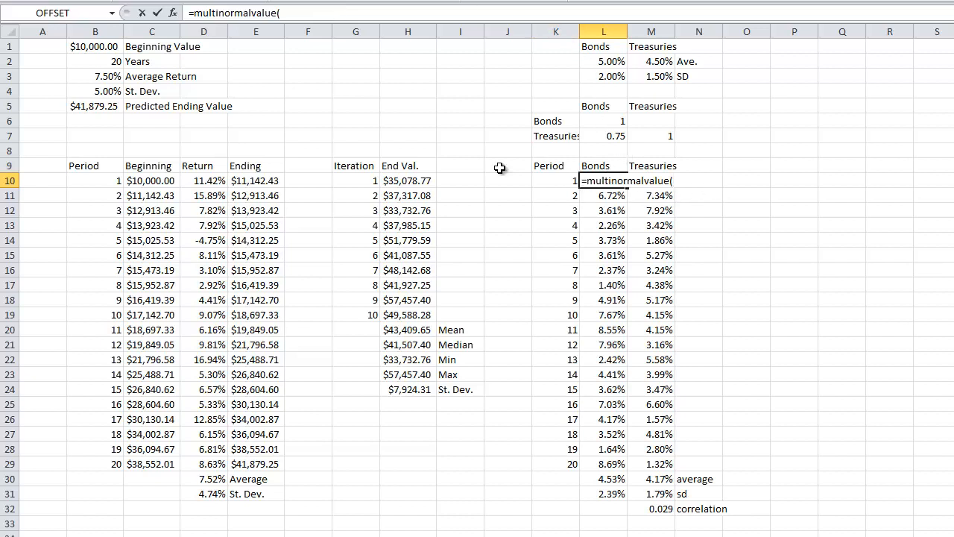
pyautogui.write('L10:M10,')
pyautogui.moveTo(620, 121); pyautogui.dragTo(639, 132)
pyautogui.write(',')
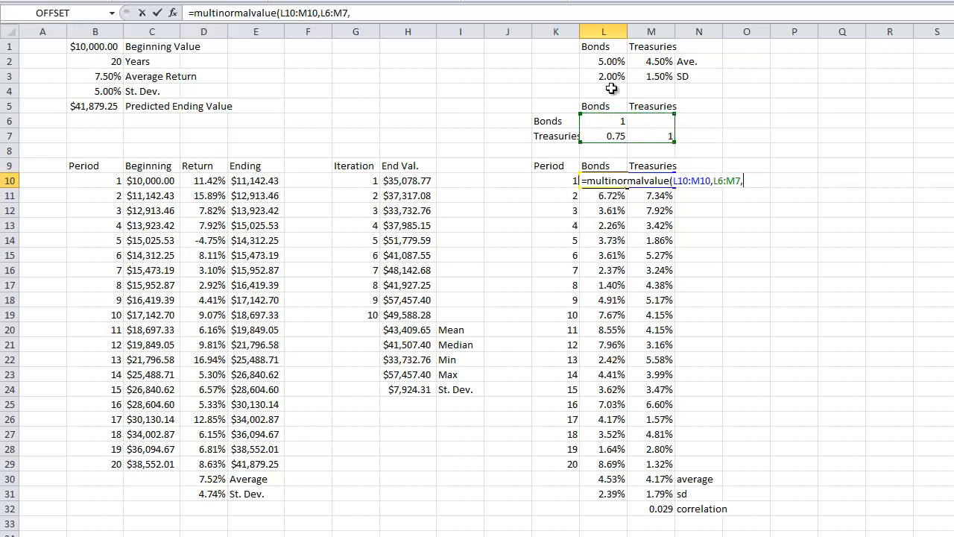
pyautogui.click(602, 64)
pyautogui.write(',')
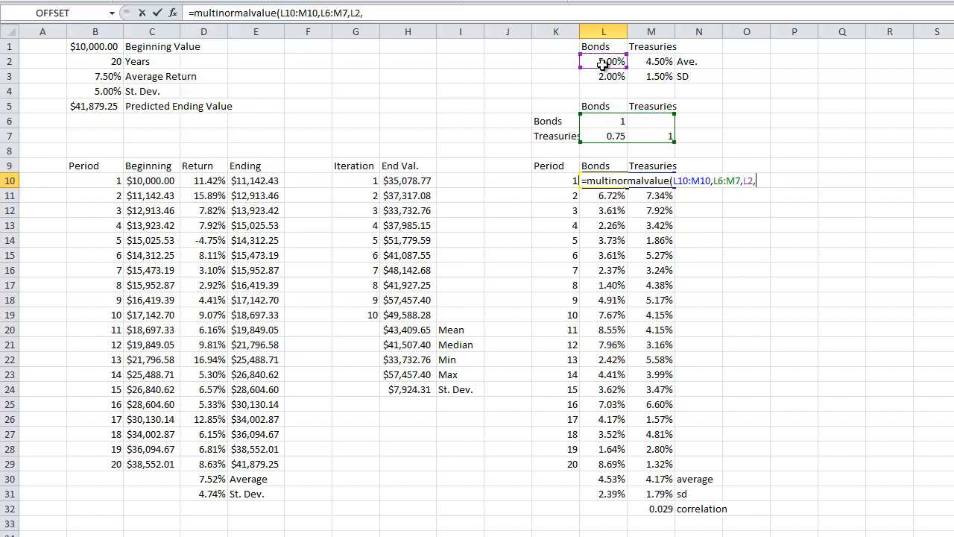
pyautogui.click(611, 76)
pyautogui.write(')')
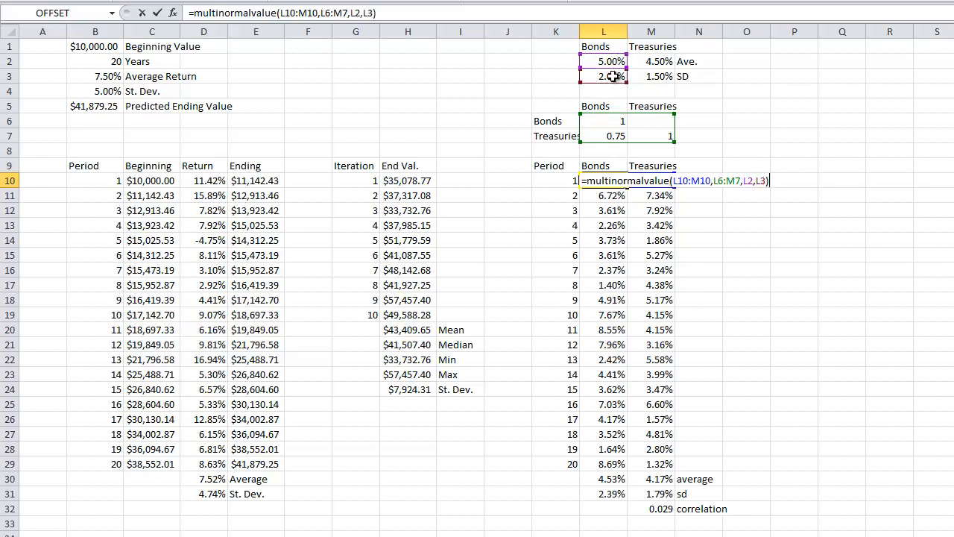
# Anchor the references in L10's formula as $L10:$M10, $L$6:$M$7, L$2 and L$3, and enter it.
pyautogui.click(280, 12)
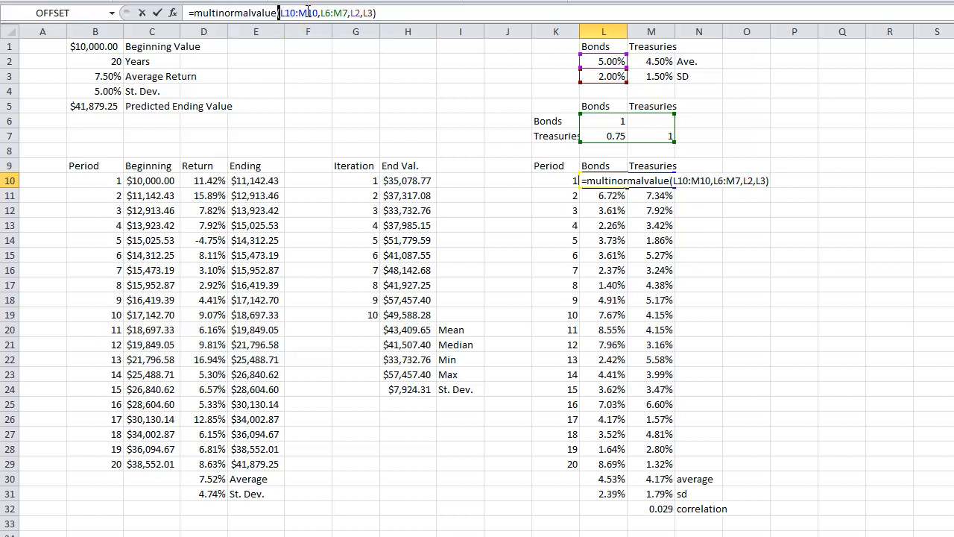
pyautogui.write('$')
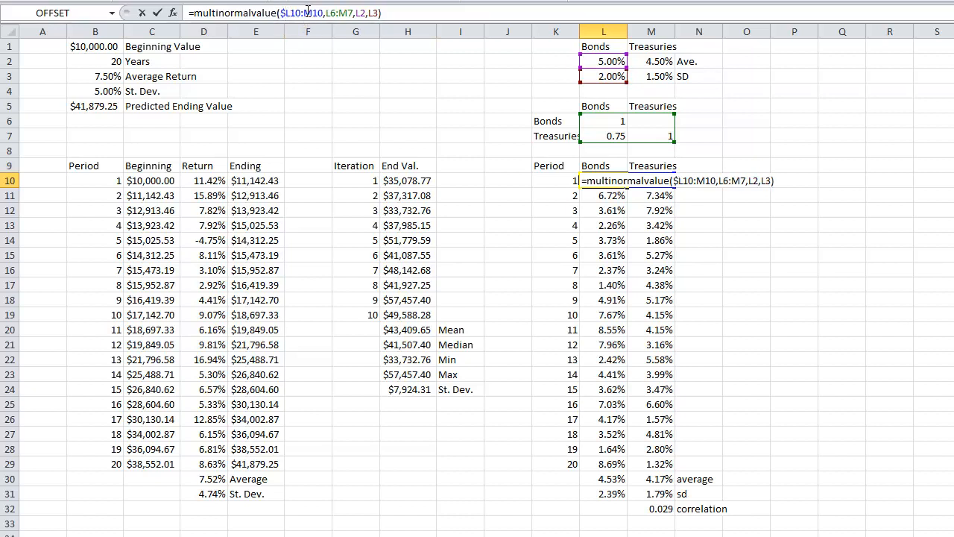
pyautogui.click(311, 14)
pyautogui.write('$')
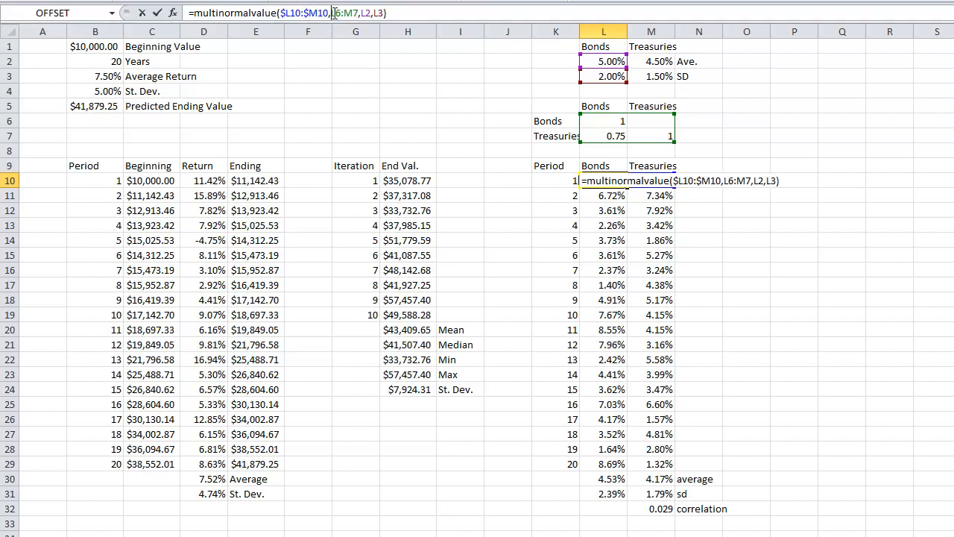
pyautogui.doubleClick(334, 14)
pyautogui.press('F4')
pyautogui.doubleClick(364, 13)
pyautogui.press('F4')
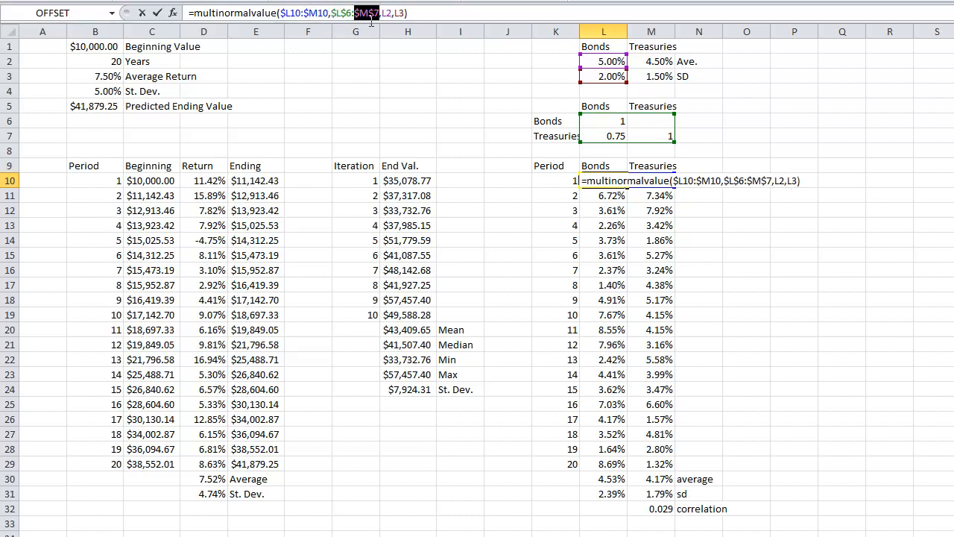
pyautogui.click(386, 13)
pyautogui.write('$')
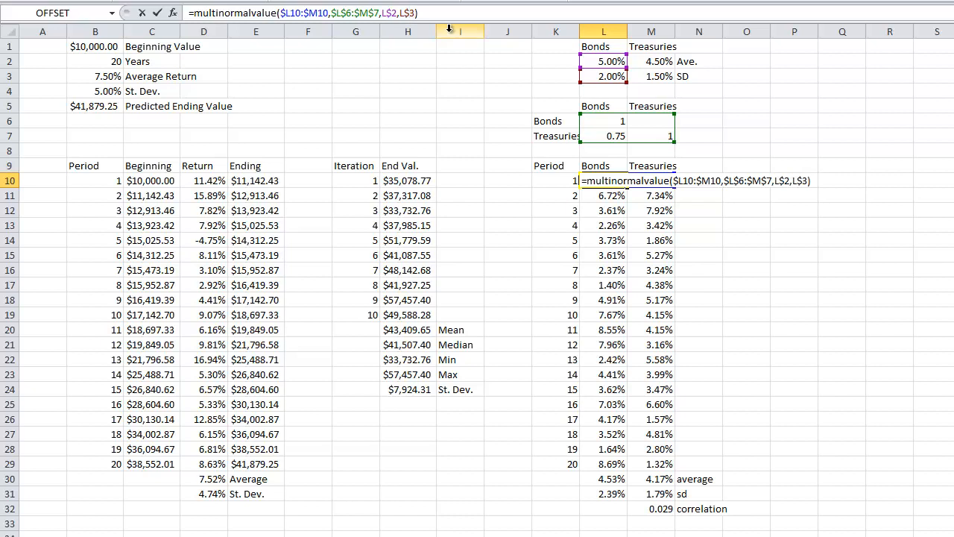
pyautogui.press('Return')
# Copy the MultiNormalValue formula from L10 to the first Treasuries return in M10.
pyautogui.press('Up')
pyautogui.hotkey('ctrl', 'c')
pyautogui.press('Right')
pyautogui.hotkey('ctrl', 'v')
pyautogui.press('Left')
pyautogui.press('Right')
pyautogui.press('Right')
pyautogui.press('Left')
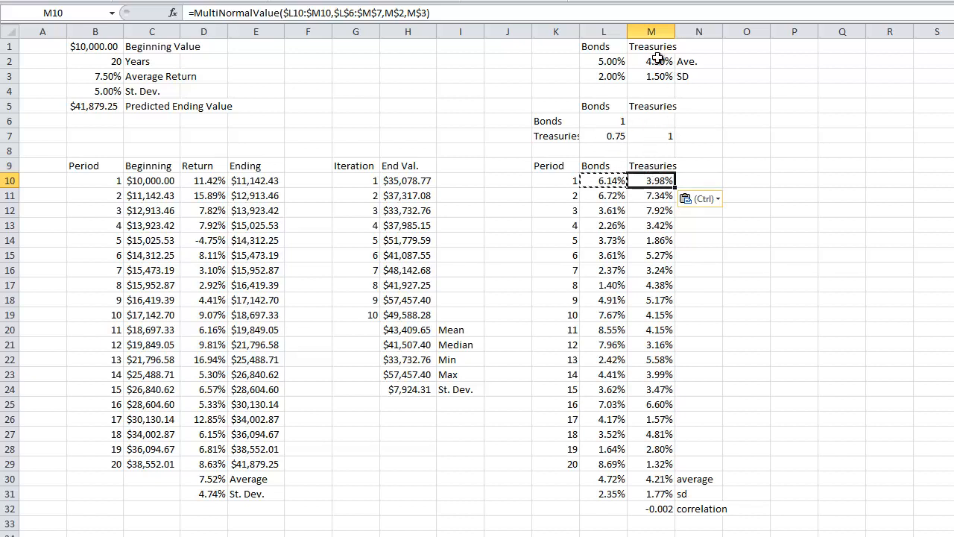
# Fill the L10:M10 return formulas down through period 20 in row 29.
pyautogui.press('Left')
pyautogui.moveTo(648, 180); pyautogui.dragTo(667, 465)
pyautogui.hotkey('ctrl', 'v')
pyautogui.click(786, 390)
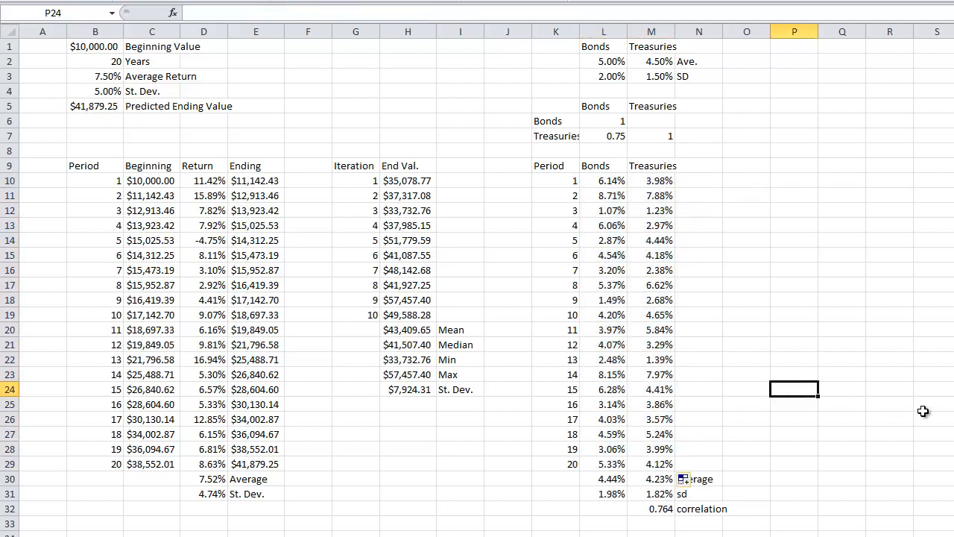
pyautogui.click(749, 494)
pyautogui.write('=')
pyautogui.press('Escape')
# Review the average, standard deviation and correlation in L30:M32 and the simulated ending values in H10:H19.
pyautogui.press('Up')
pyautogui.press('Left')
pyautogui.press('Left')
pyautogui.press('Left')
pyautogui.press('Down')
pyautogui.press('Right')
pyautogui.press('Left')
pyautogui.press('Up')
pyautogui.press('Right')
pyautogui.press('Left')
pyautogui.press('Right')
pyautogui.press('Down')
pyautogui.press('Down')
pyautogui.press('Down')
pyautogui.press('Up')
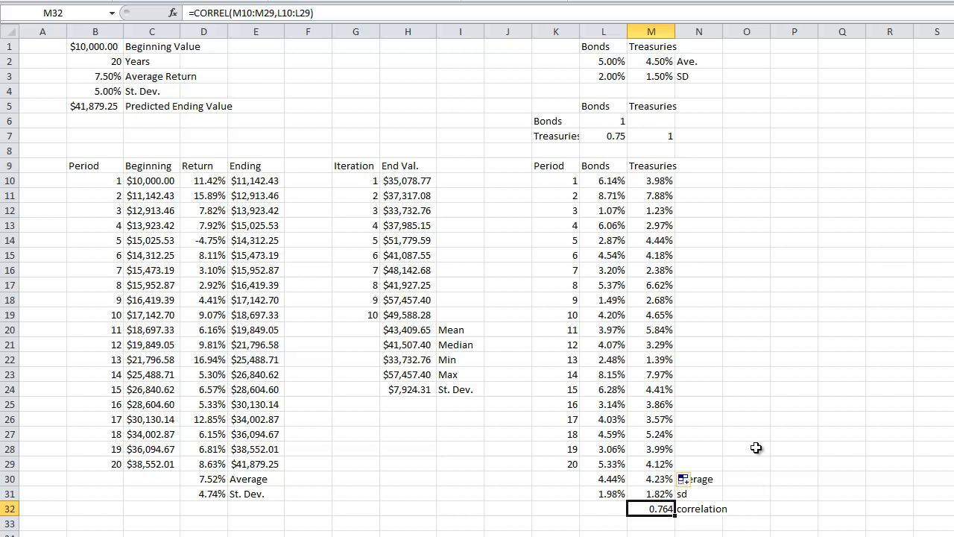
pyautogui.moveTo(422, 184); pyautogui.dragTo(422, 315)
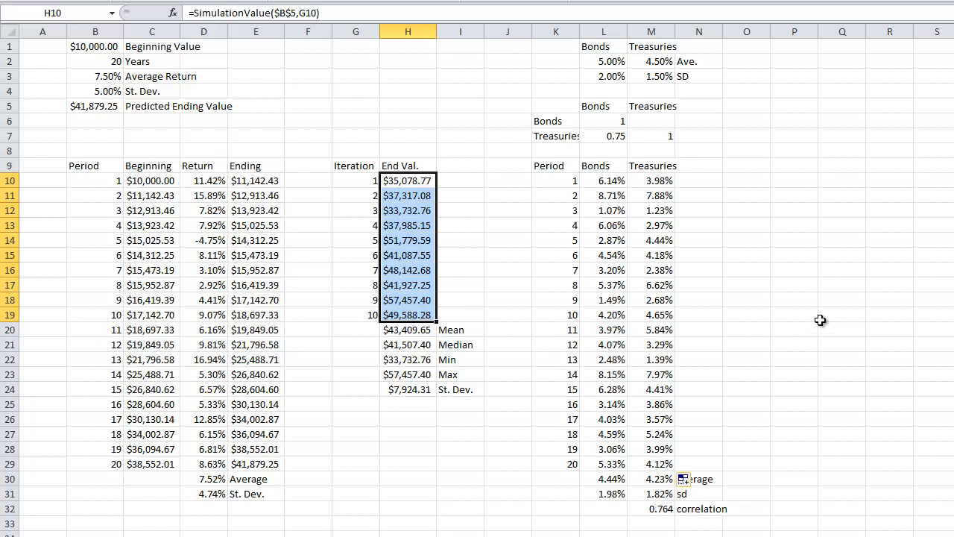
# Switch to the Discounted Cash Flows Model workbook and review its inputs block from Ticker to Debt as % of Ent. Val.
pyautogui.hotkey('alt', 'Tab')
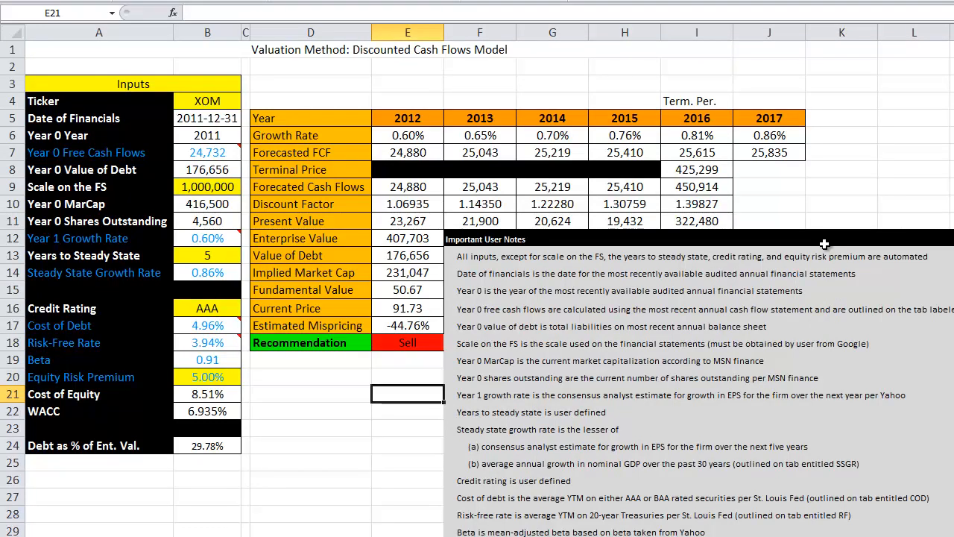
pyautogui.moveTo(147, 101); pyautogui.dragTo(195, 443)
pyautogui.click(288, 416)
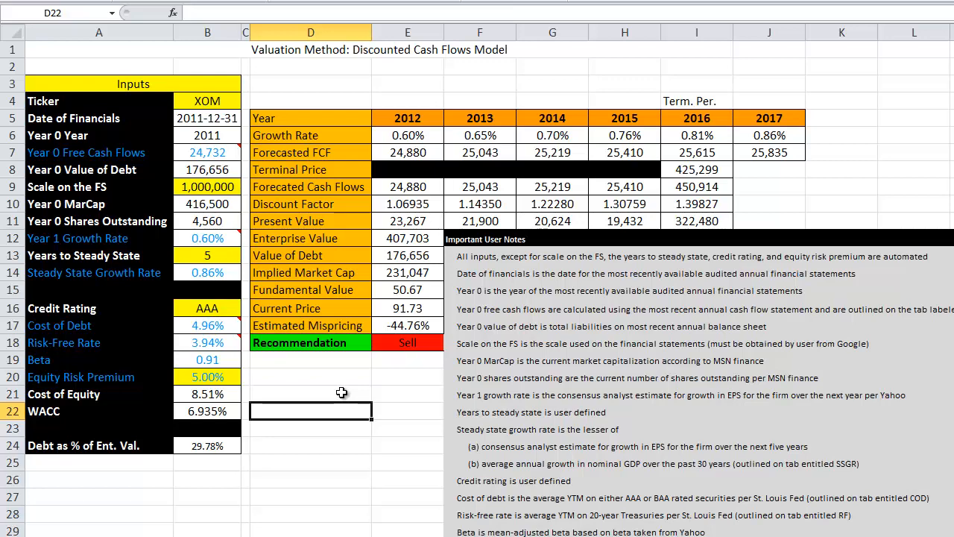
# Inspect the formulas behind Year 0 Free Cash Flows, Year 1 Growth Rate and Steady State Growth Rate.
pyautogui.click(220, 153)
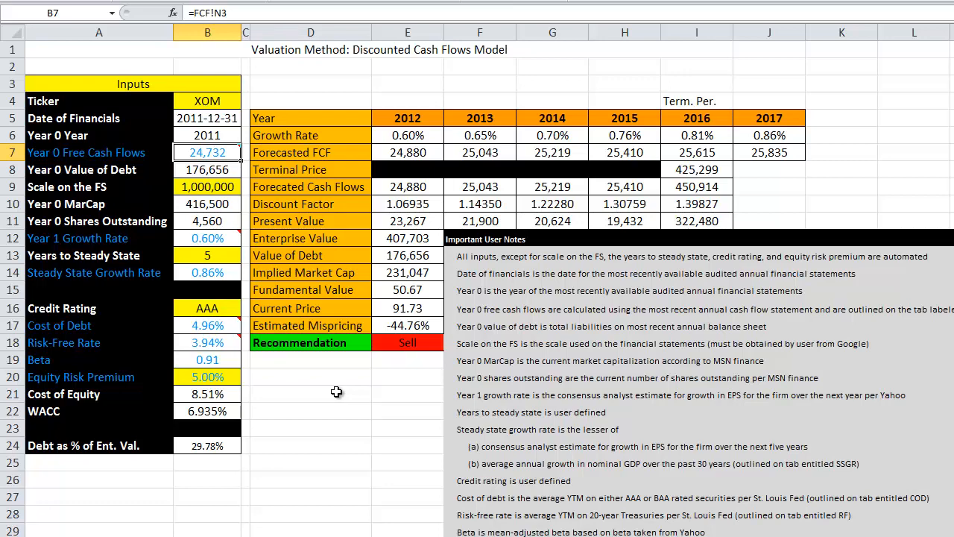
pyautogui.press('Down')
pyautogui.press('Down')
pyautogui.press('Down')
pyautogui.press('Down')
pyautogui.press('Down')
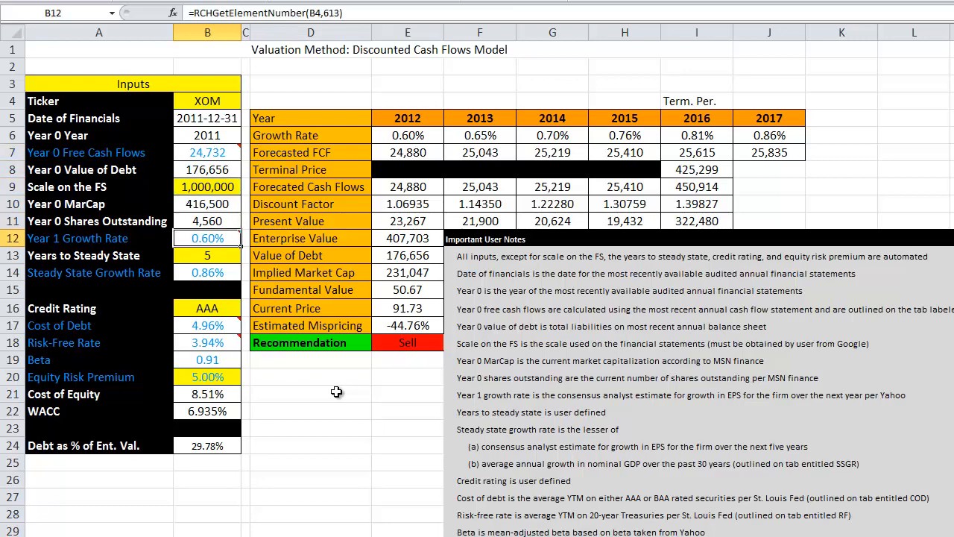
pyautogui.press('Down')
pyautogui.press('Down')
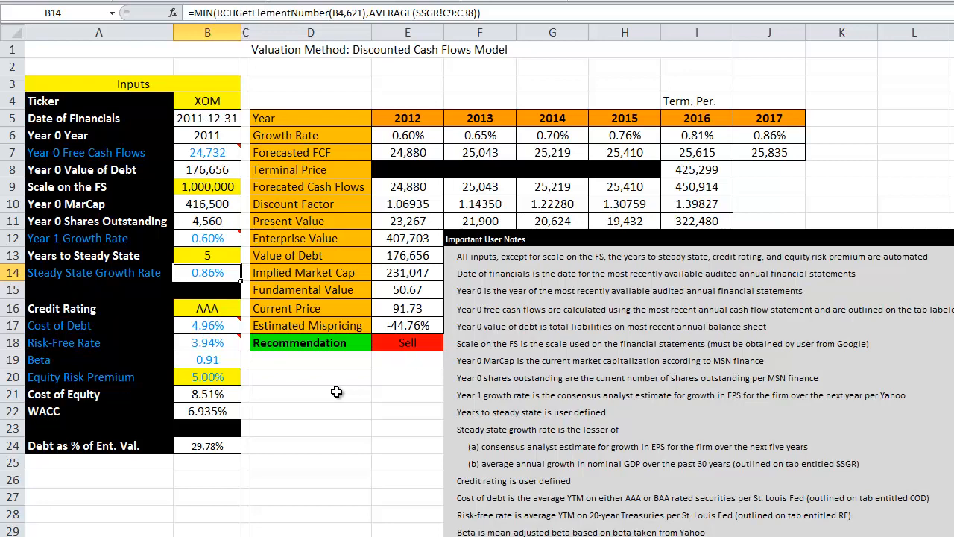
# Inspect the entries behind Cost of Debt, Risk-Free Rate, Beta and Equity Risk Premium.
pyautogui.press('Down')
pyautogui.press('Down')
pyautogui.press('Down')
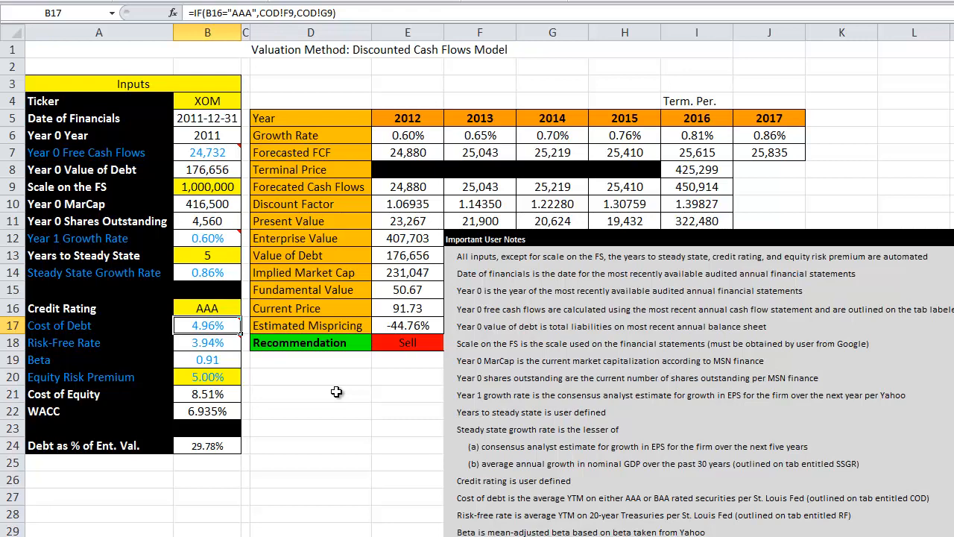
pyautogui.press('Down')
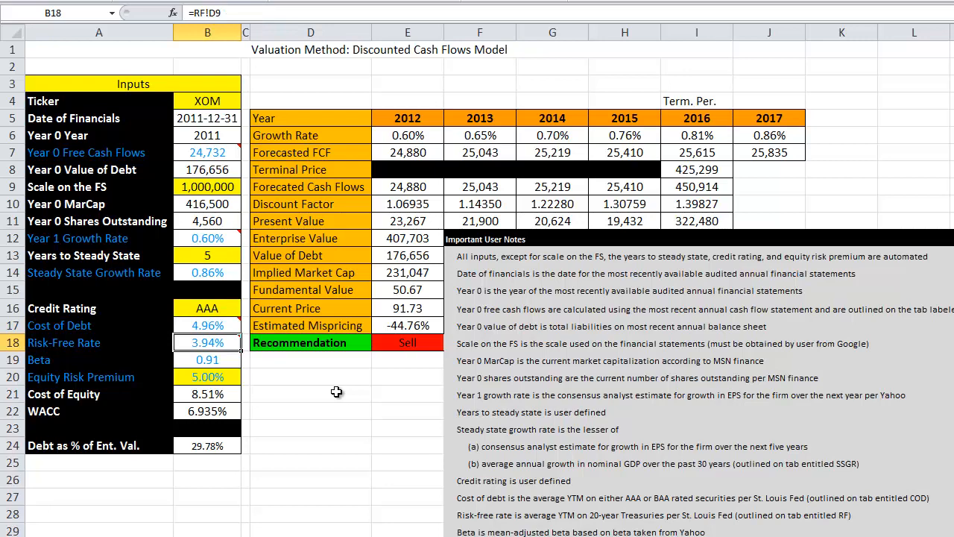
pyautogui.press('Down')
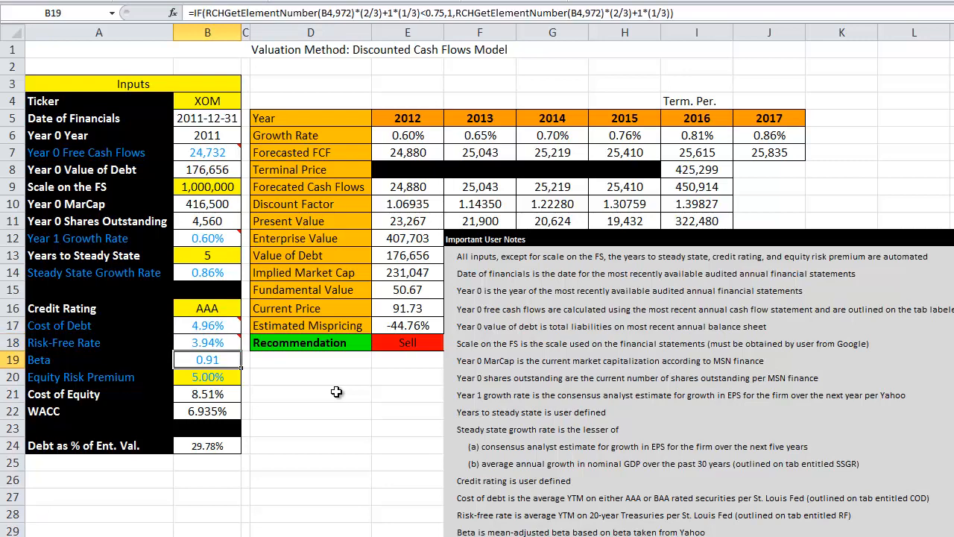
pyautogui.press('Down')
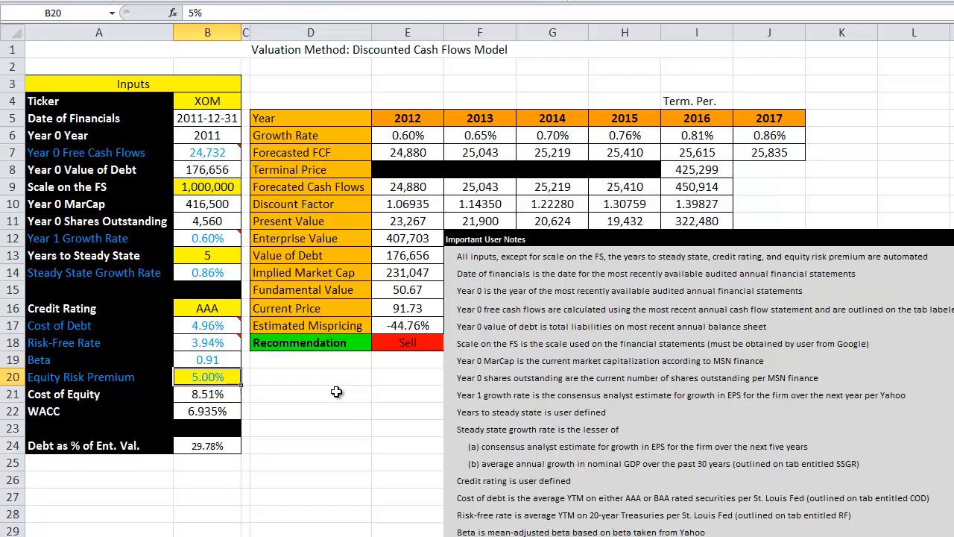
# Review the Credit Rating input in B16 and switch back to the simulation workbook.
pyautogui.press('Up')
pyautogui.press('Up')
pyautogui.press('Up')
pyautogui.press('Up')
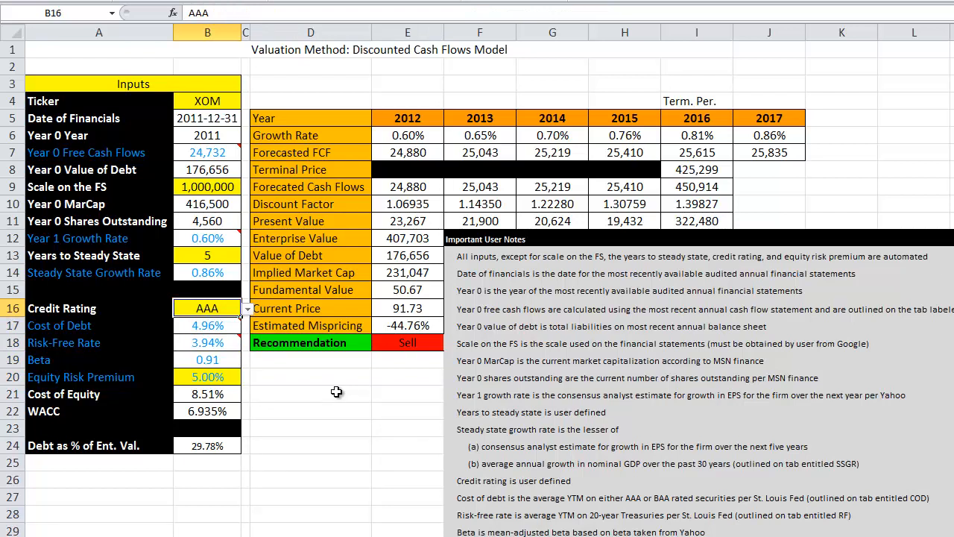
pyautogui.hotkey('alt', 'Tab')
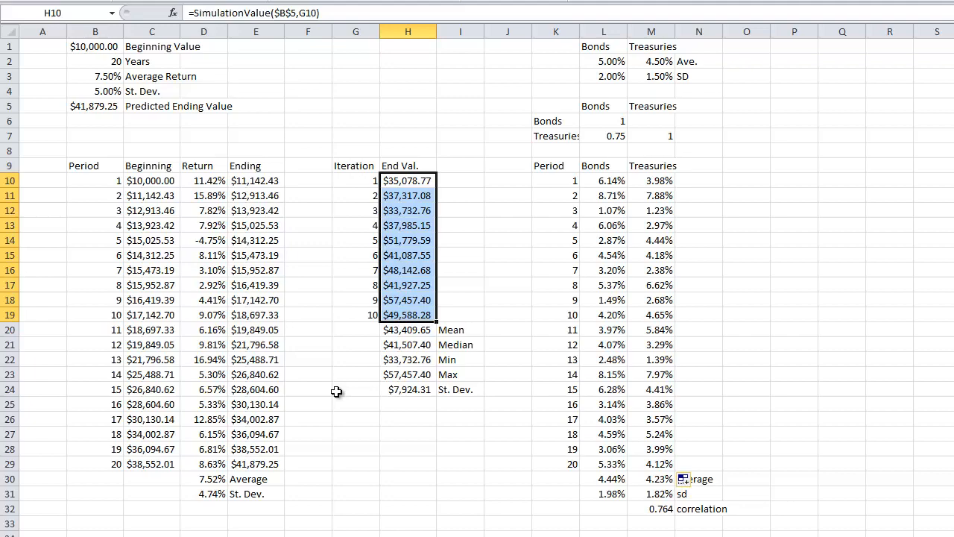
# Switch to the Discounted Cash Flows Model workbook and inspect the Year 0 Free Cash Flows formula in B7.
pyautogui.hotkey('alt', 'Tab')
pyautogui.press('Down')
pyautogui.press('Down')
pyautogui.press('Up')
pyautogui.press('Up')
pyautogui.press('Up')
pyautogui.press('Up')
pyautogui.press('Up')
pyautogui.press('Up')
pyautogui.press('Up')
pyautogui.press('Up')
pyautogui.press('Up')
pyautogui.press('Up')
pyautogui.press('Up')
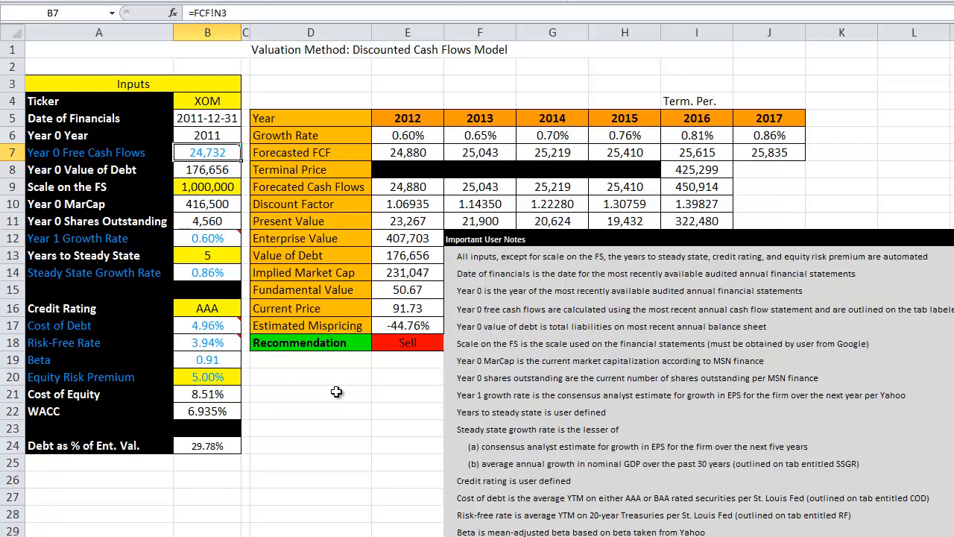
# Review the 2008 to 2011 free cash flow values on the FCF sheet.
pyautogui.hotkey('ctrl', 'pagedown')
pyautogui.click(737, 194)
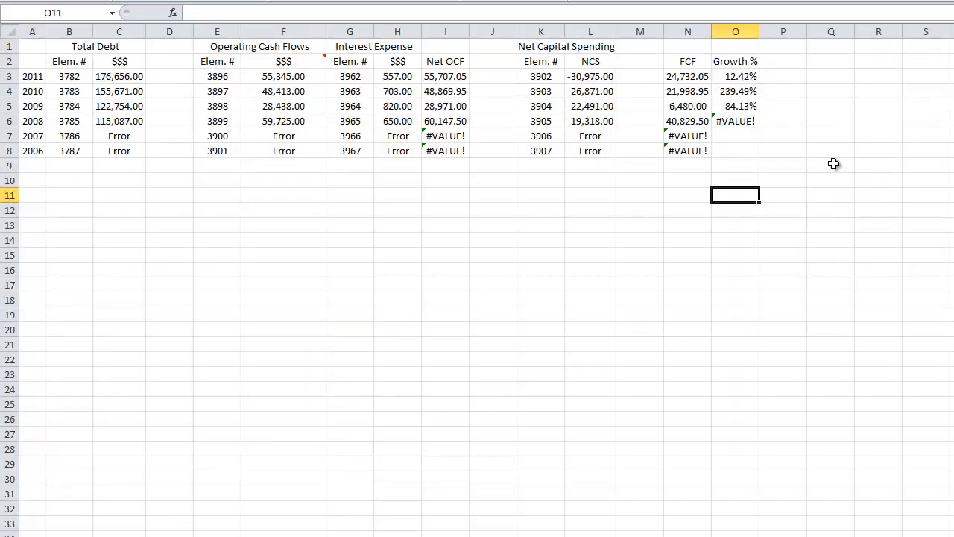
pyautogui.moveTo(700, 76); pyautogui.dragTo(701, 124)
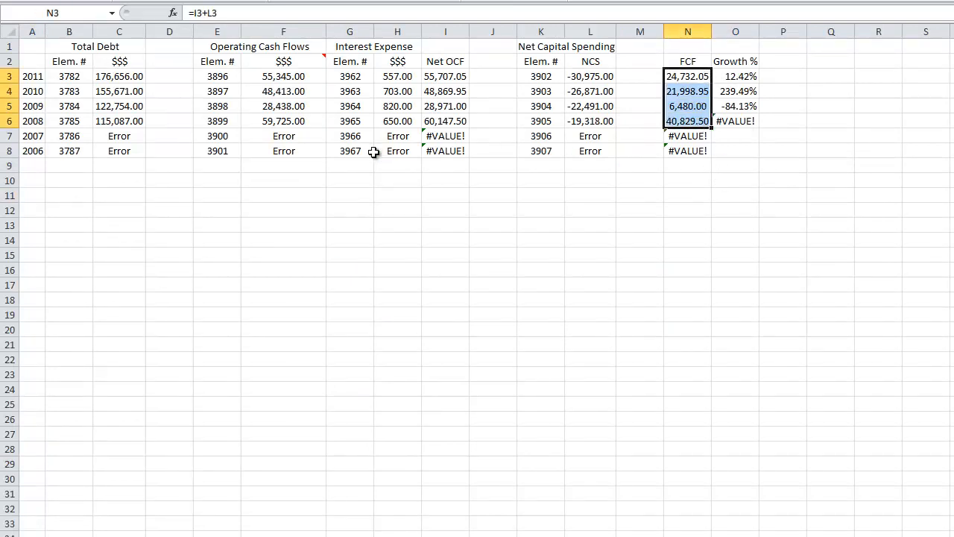
pyautogui.moveTo(677, 74); pyautogui.dragTo(683, 121)
pyautogui.click(699, 74)
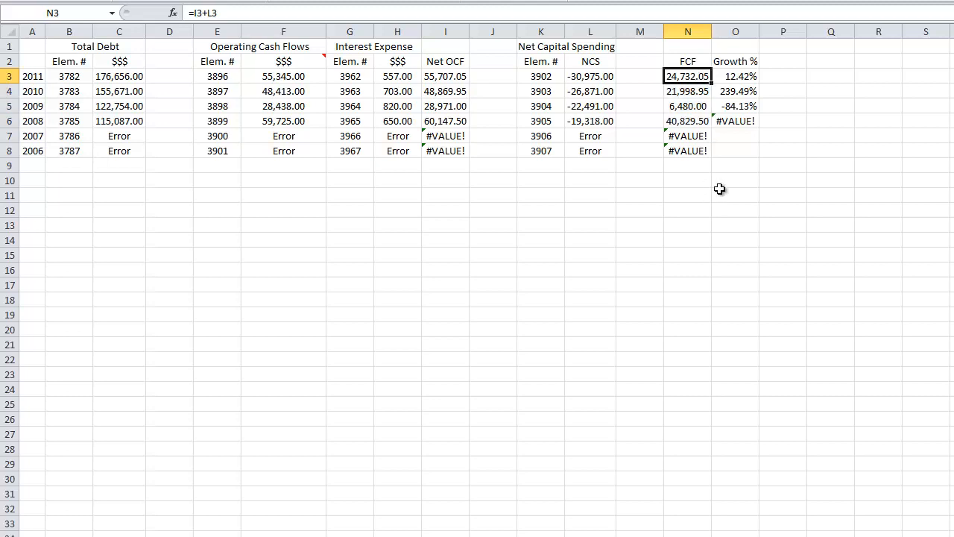
pyautogui.moveTo(700, 119); pyautogui.dragTo(701, 93)
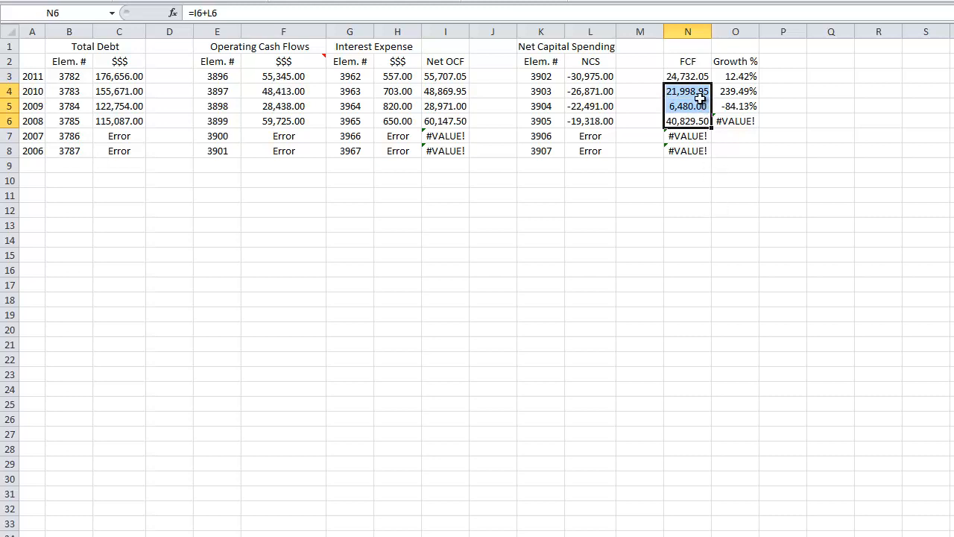
pyautogui.click(697, 77)
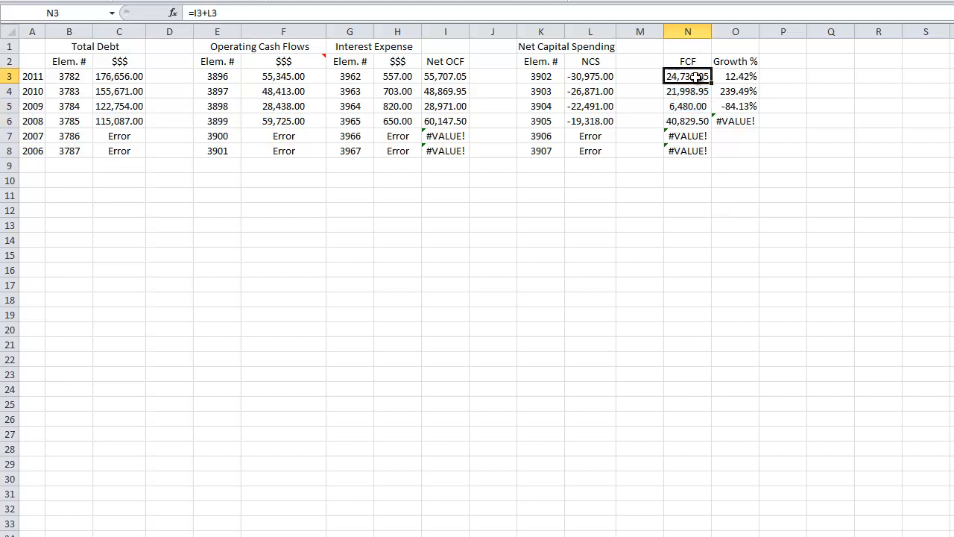
pyautogui.click(729, 180)
# Enter the label "St. Dev." in O10 below the free cash flow data.
pyautogui.click(701, 77)
pyautogui.press('Down')
pyautogui.press('Down')
pyautogui.press('Down')
pyautogui.press('Down')
pyautogui.press('Down')
pyautogui.press('Down')
pyautogui.press('Down')
pyautogui.press('Right')
pyautogui.write('=')
pyautogui.press('BackSpace')
pyautogui.write('St. Dev.')
pyautogui.press('Return')
# Calculate the standard deviation of the 2008 to 2011 free cash flows in N10 with =STDEV(N3:N6).
pyautogui.press('Up')
pyautogui.press('Left')
pyautogui.write('=stdev')
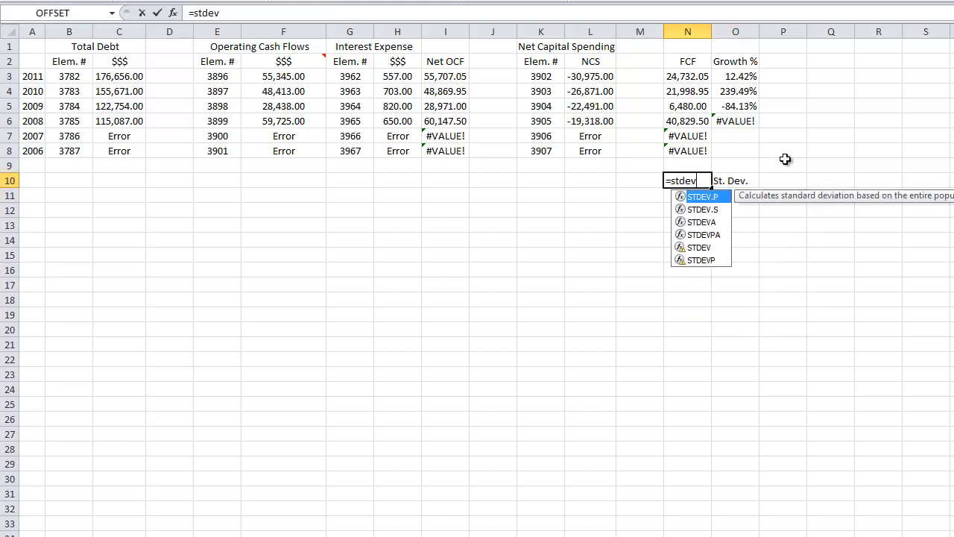
pyautogui.write('(')
pyautogui.press('Up')
pyautogui.press('Up')
pyautogui.press('Up')
pyautogui.press('Up')
pyautogui.hotkey('shift', 'Up')
pyautogui.hotkey('shift', 'Up')
pyautogui.hotkey('shift', 'Up')
pyautogui.write(')')
pyautogui.press('Return')
pyautogui.press('Up')
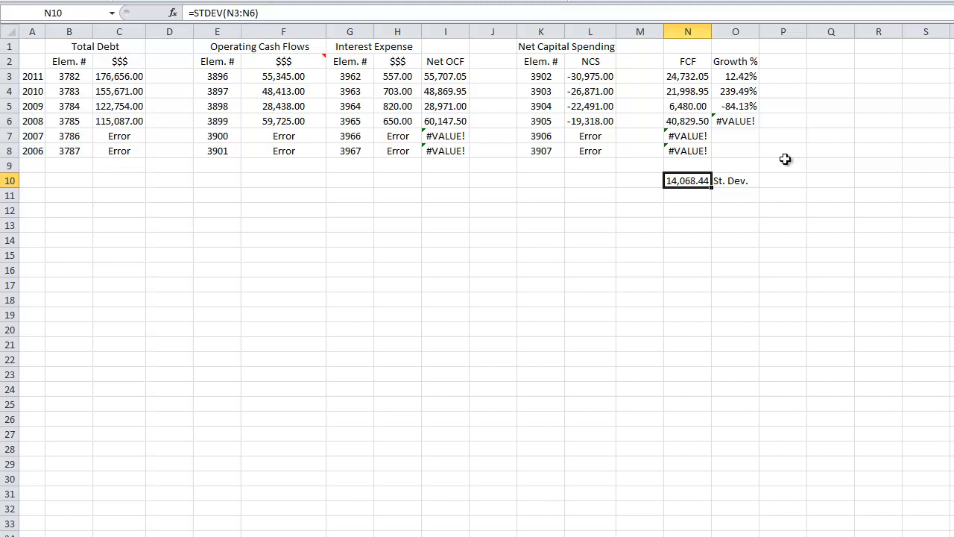
# Compare the standard deviation in N10 with the yearly free cash flows above it.
pyautogui.press('Up')
pyautogui.press('Up')
pyautogui.press('Up')
pyautogui.press('Up')
pyautogui.press('Up')
pyautogui.press('Up')
pyautogui.press('Up')
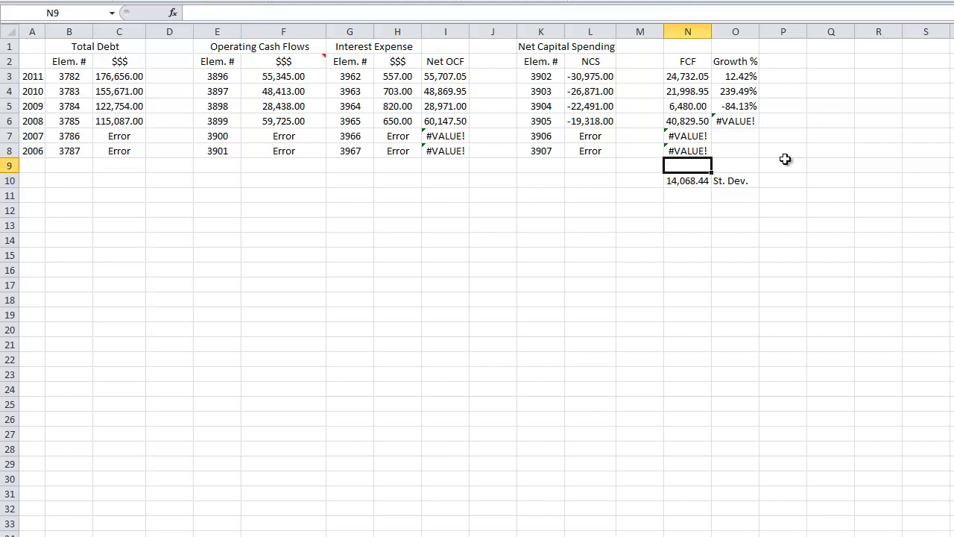
pyautogui.press('Down')
pyautogui.press('Down')
pyautogui.press('Down')
pyautogui.press('Down')
pyautogui.press('Down')
pyautogui.press('Down')
pyautogui.press('Down')
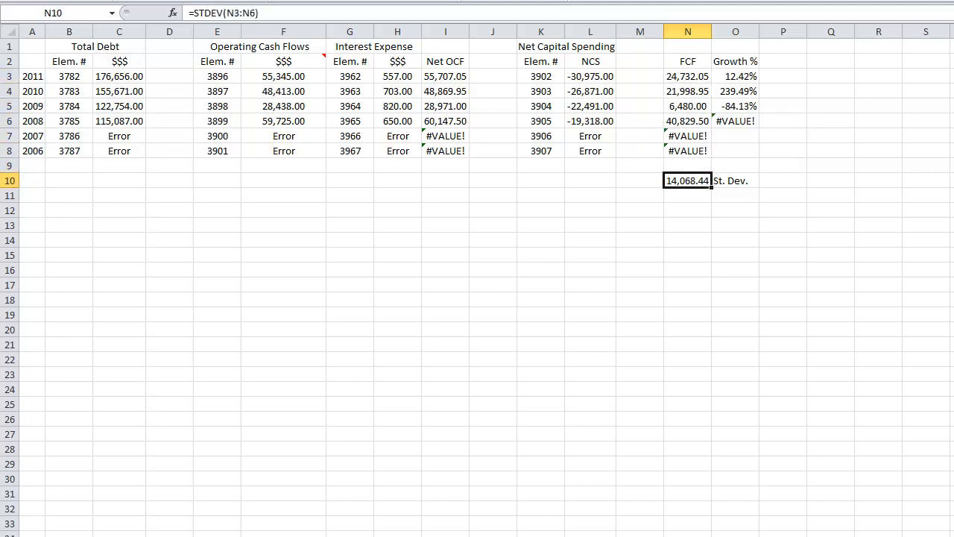
# Halve the free cash flow standard deviation by changing N10 to =STDEV(N3:N6)/2.
pyautogui.click(271, 11)
pyautogui.write('/2')
pyautogui.press('Return')
pyautogui.press('Up')
# Replace Year 0 Free Cash Flows in B7 of the valuation sheet with the simulation formula =NormalValue(FCF!N3,FCF!N10).
pyautogui.hotkey('ctrl', 'pageup')
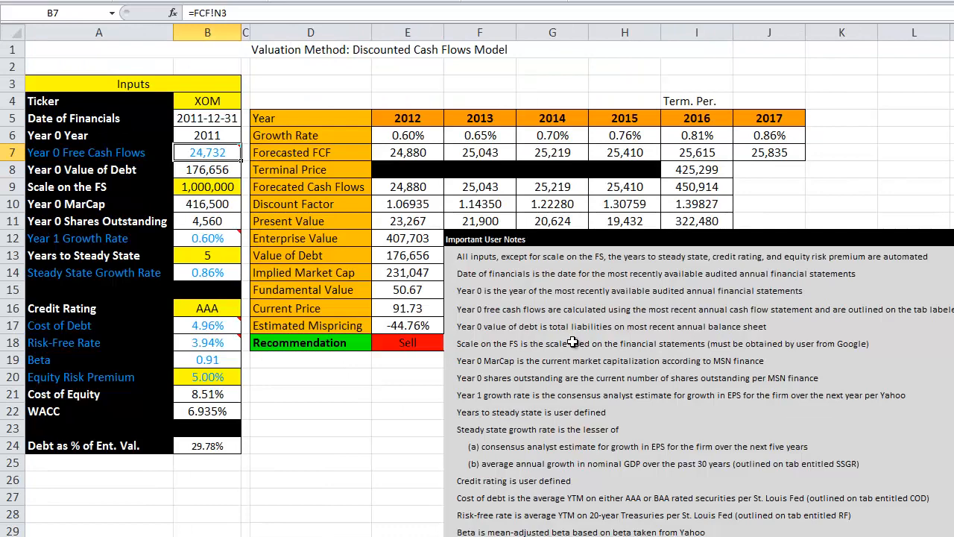
pyautogui.hotkey('ctrl', 'pagedown')
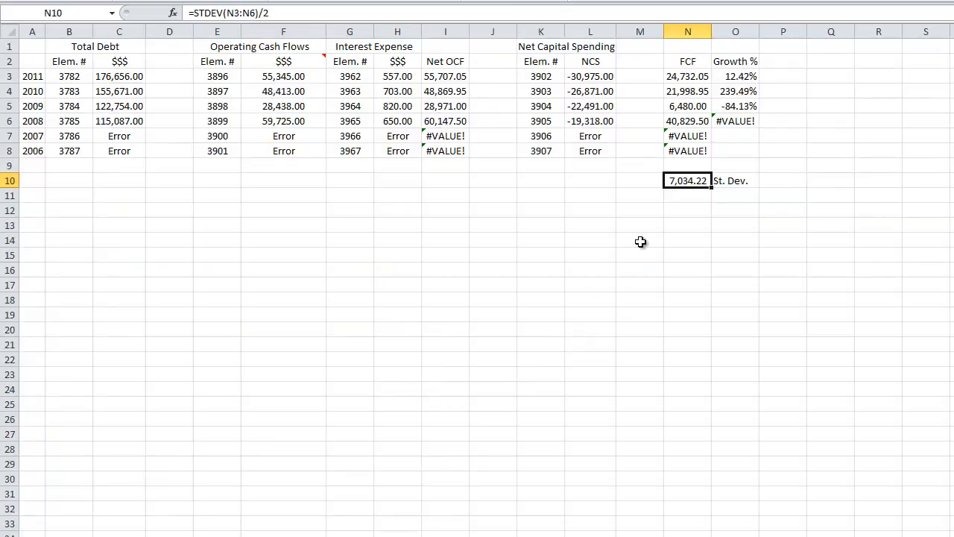
pyautogui.hotkey('ctrl', 'pageup')
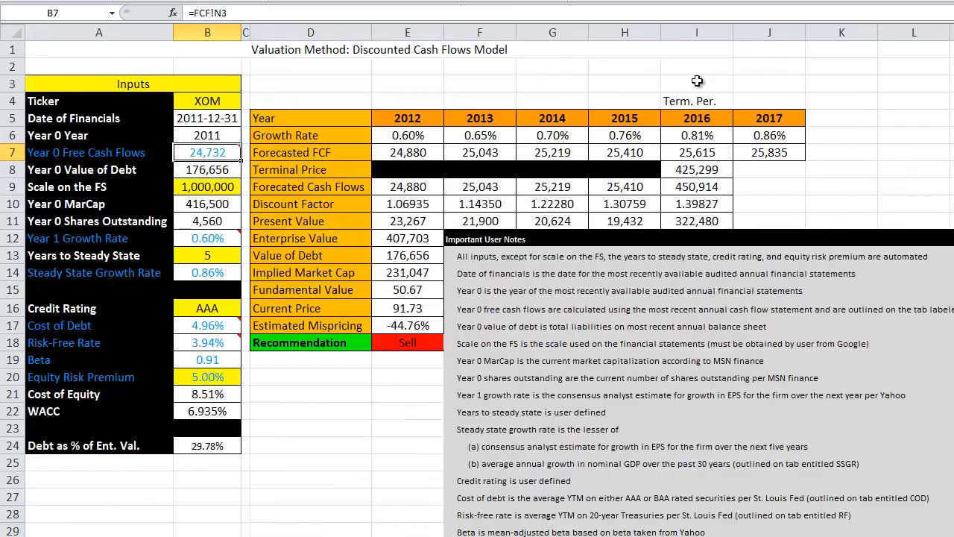
pyautogui.write('=nor')
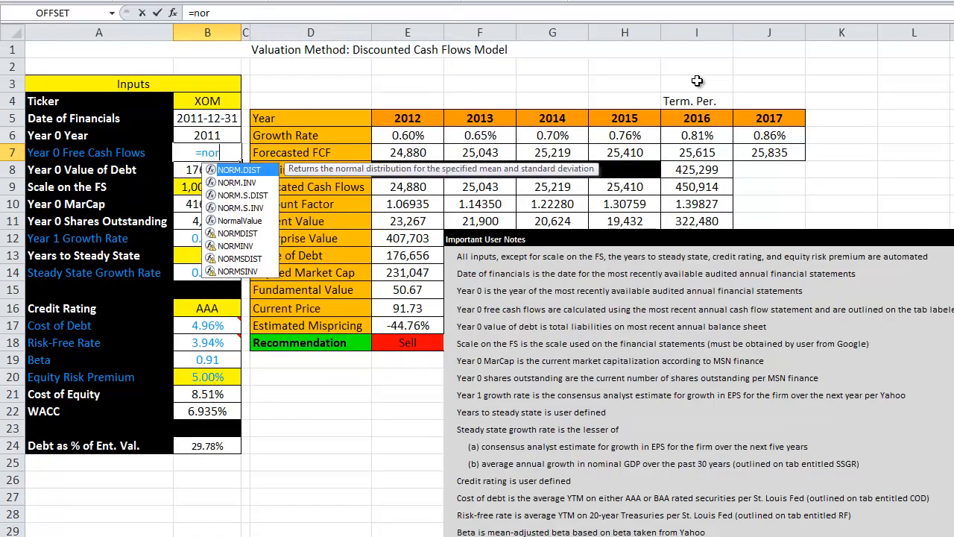
pyautogui.write('malvalue(')
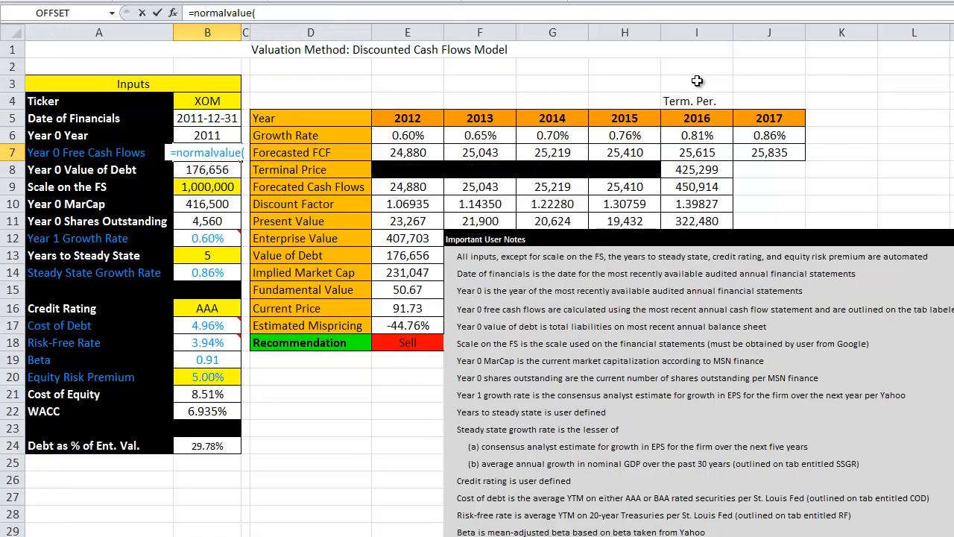
pyautogui.hotkey('ctrl', 'pagedown')
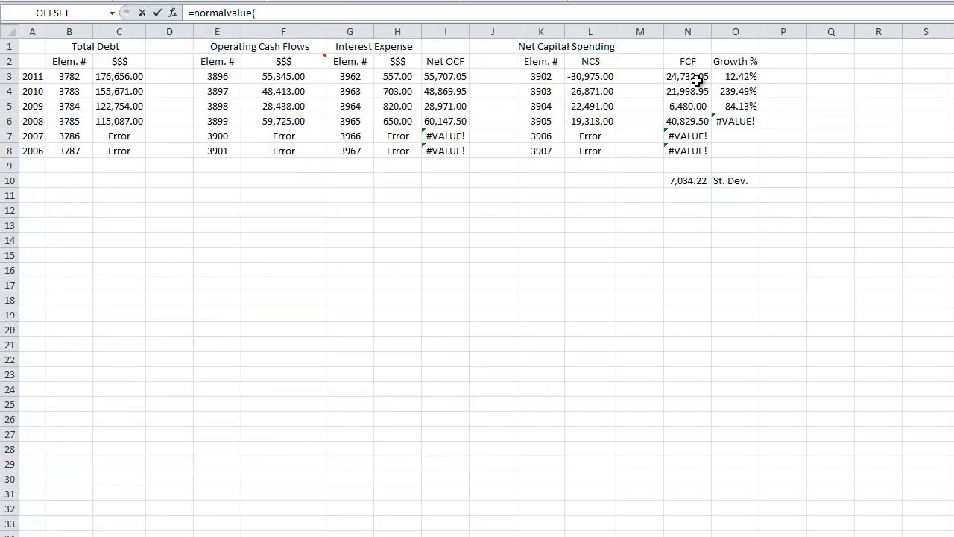
pyautogui.click(682, 76)
pyautogui.write(',')
pyautogui.click(697, 181)
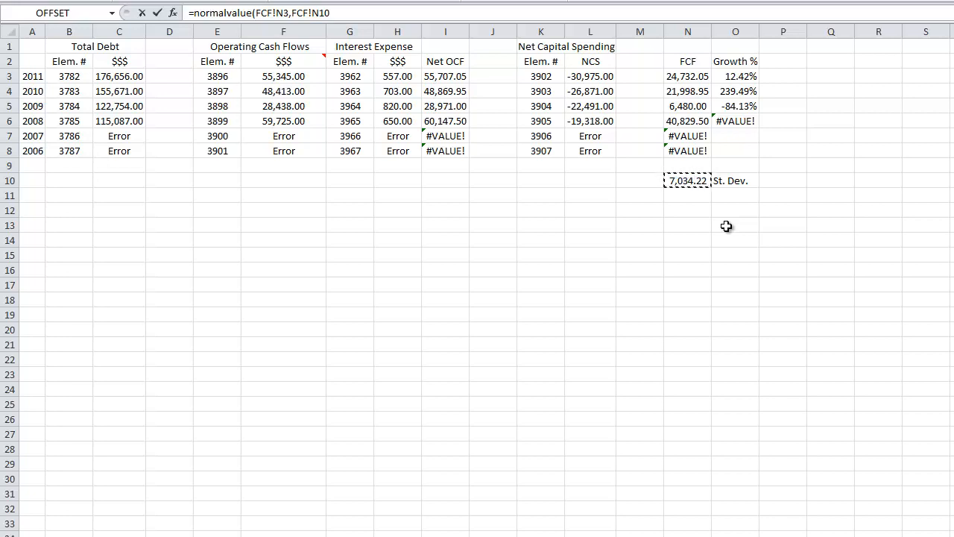
pyautogui.write(')')
pyautogui.press('Return')
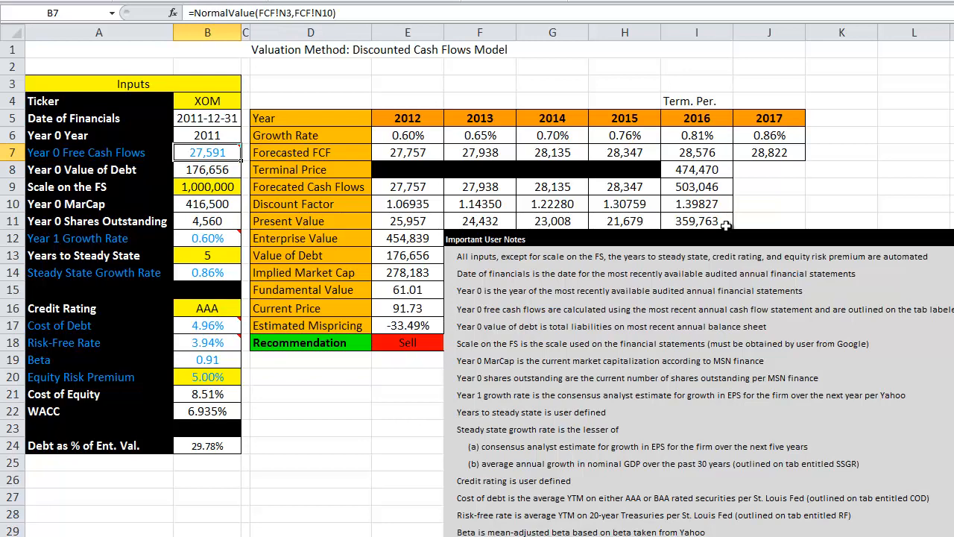
# Inspect the formulas and comment behind Year 1 Growth Rate and Steady State Growth Rate on the valuation sheet.
pyautogui.hotkey('ctrl', 'pagedown')
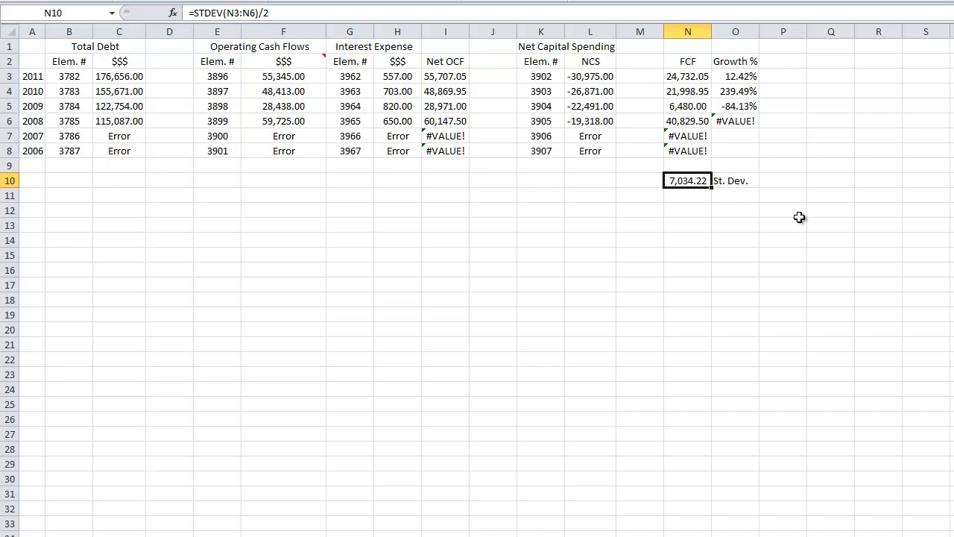
pyautogui.hotkey('ctrl', 'pageup')
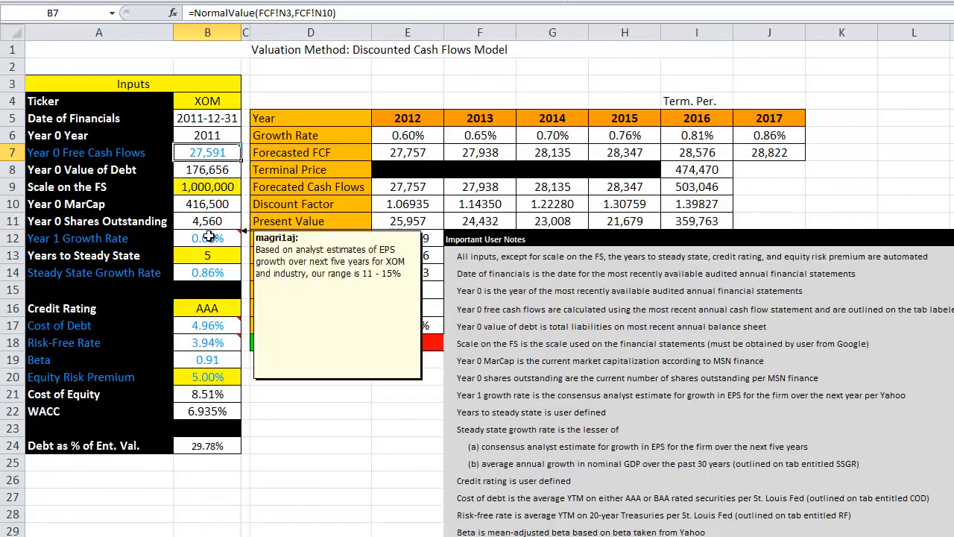
pyautogui.click(208, 237)
pyautogui.click(212, 274)
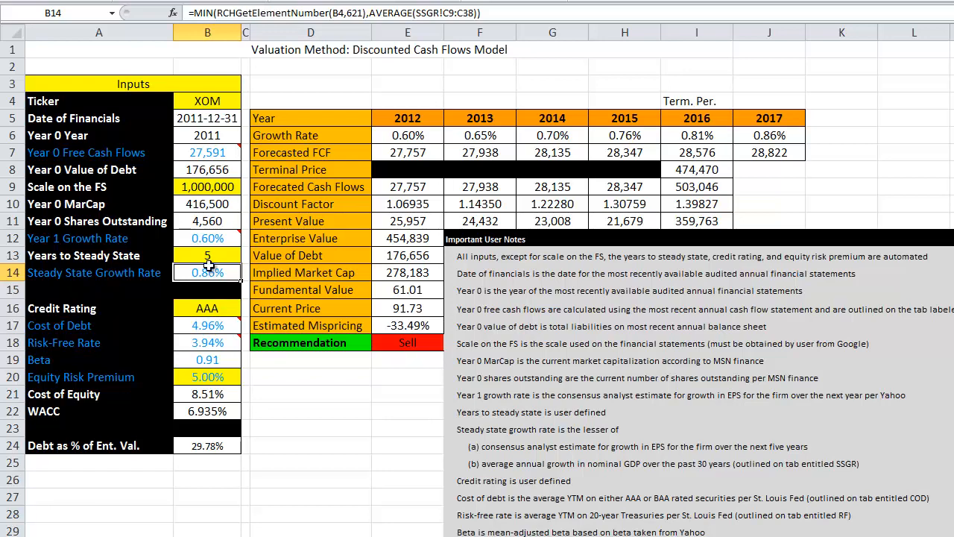
pyautogui.click(205, 239)
pyautogui.click(210, 270)
pyautogui.click(217, 240)
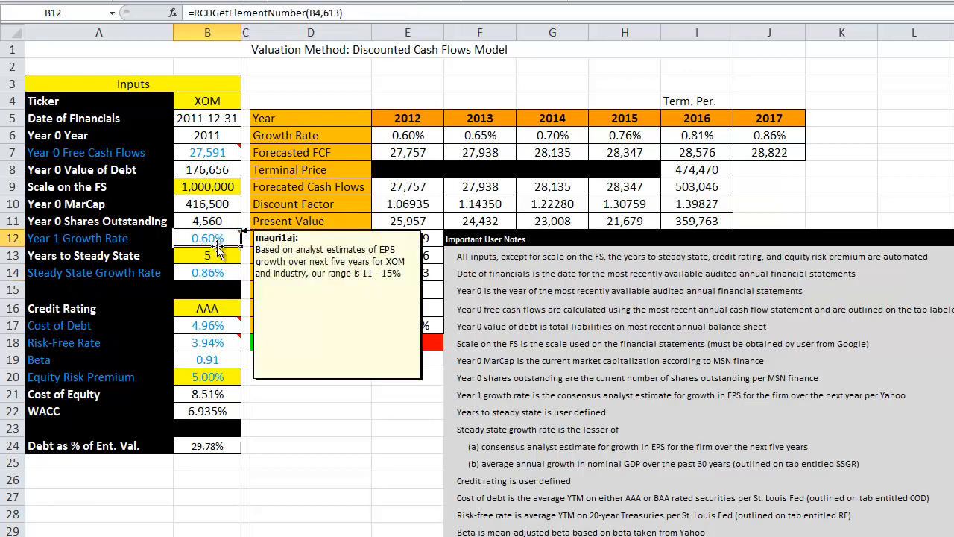
pyautogui.click(220, 271)
pyautogui.moveTo(217, 238)
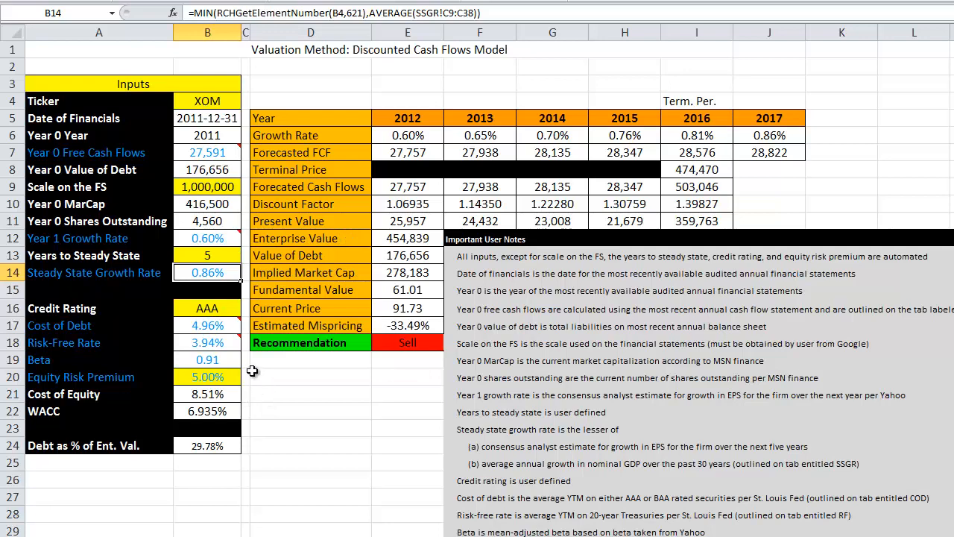
# Compare the Cost of Debt and Risk-Free Rate inputs with the correlated Bonds and Treasuries returns in the simulation workbook.
pyautogui.click(252, 371)
pyautogui.click(201, 332)
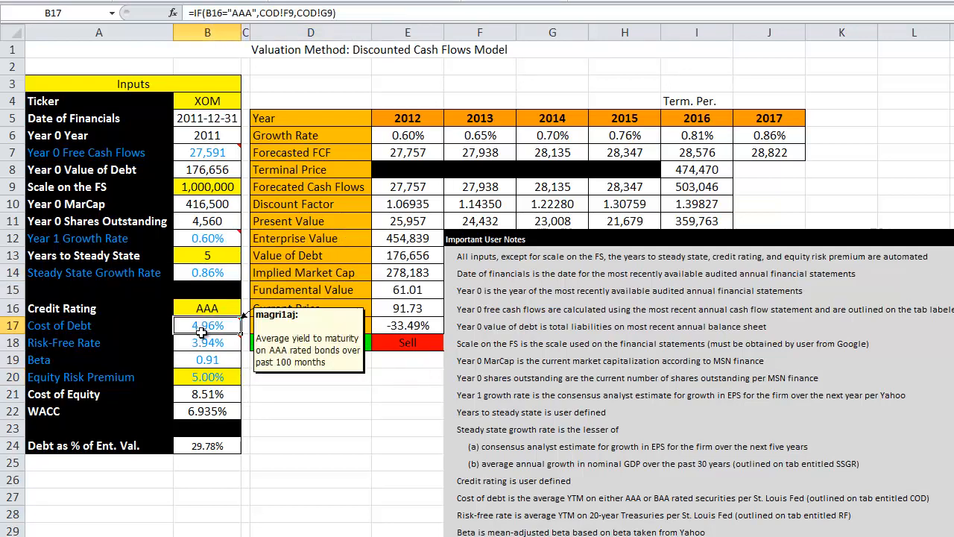
pyautogui.moveTo(201, 332); pyautogui.dragTo(206, 346)
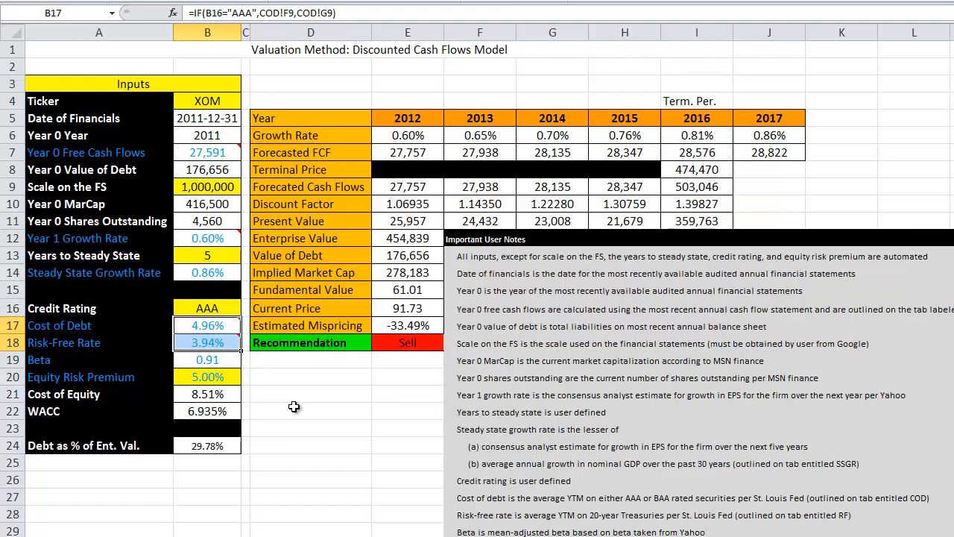
pyautogui.hotkey('alt', 'Tab')
pyautogui.moveTo(608, 106); pyautogui.dragTo(652, 105)
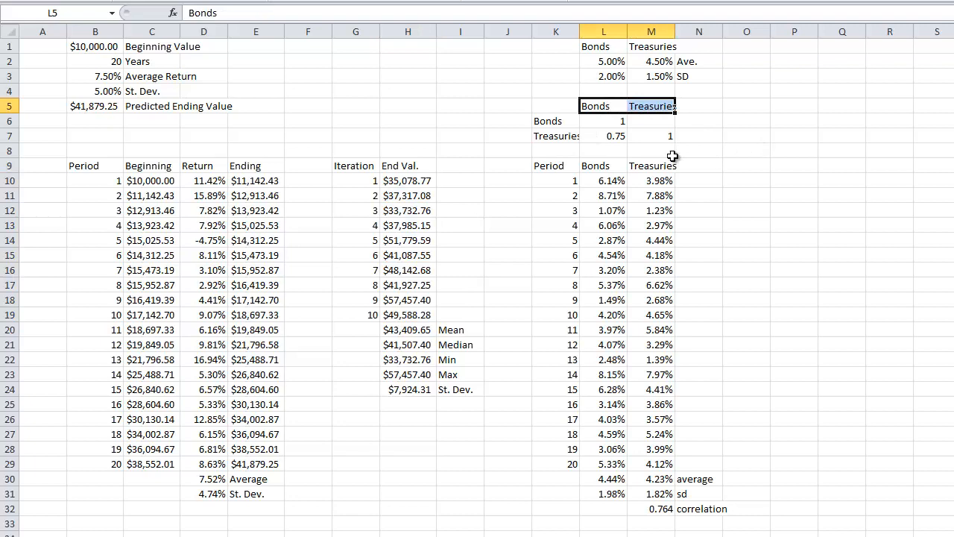
pyautogui.click(606, 184)
pyautogui.moveTo(618, 189); pyautogui.dragTo(661, 457)
pyautogui.hotkey('alt', 'Tab')
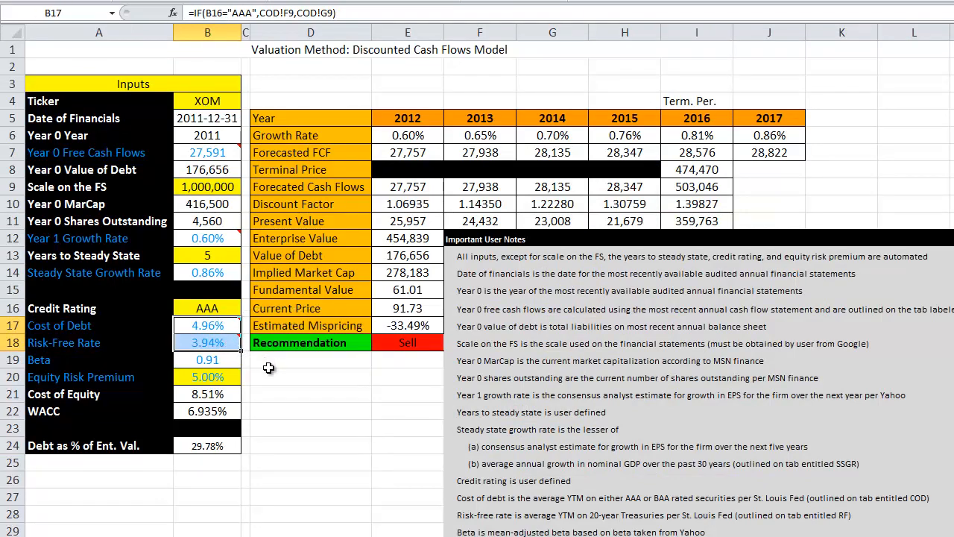
pyautogui.hotkey('alt', 'Tab')
pyautogui.hotkey('alt', 'Tab')
pyautogui.hotkey('alt', 'Tab')
# Go to the COD sheet and review the blank average, standard deviation and correlation tables in F11:H22.
pyautogui.hotkey('ctrl', 'pagedown')
pyautogui.hotkey('ctrl', 'pagedown')
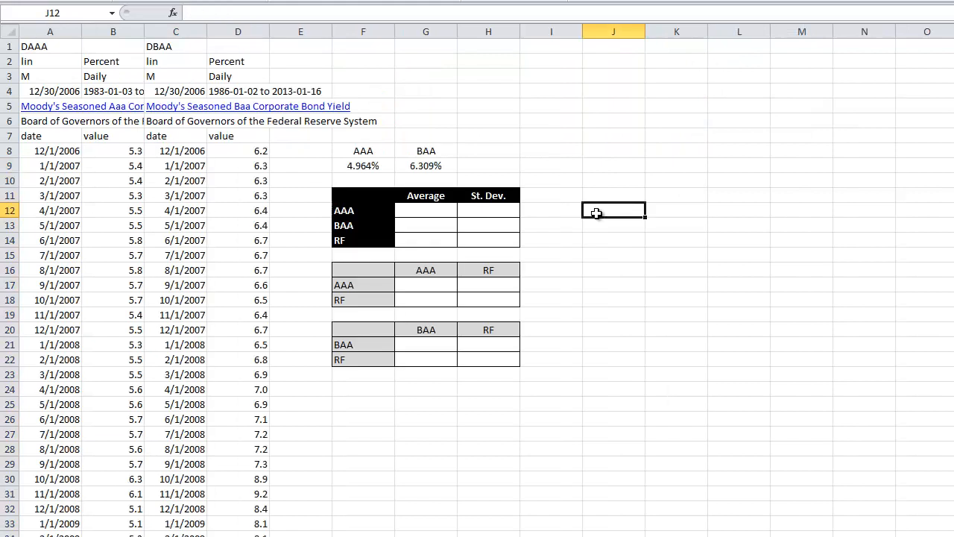
pyautogui.press('Left')
pyautogui.press('Left')
pyautogui.press('Left')
pyautogui.press('Left')
pyautogui.hotkey('shift', 'Up')
pyautogui.hotkey('shift', 'Right')
pyautogui.hotkey('shift', 'Right')
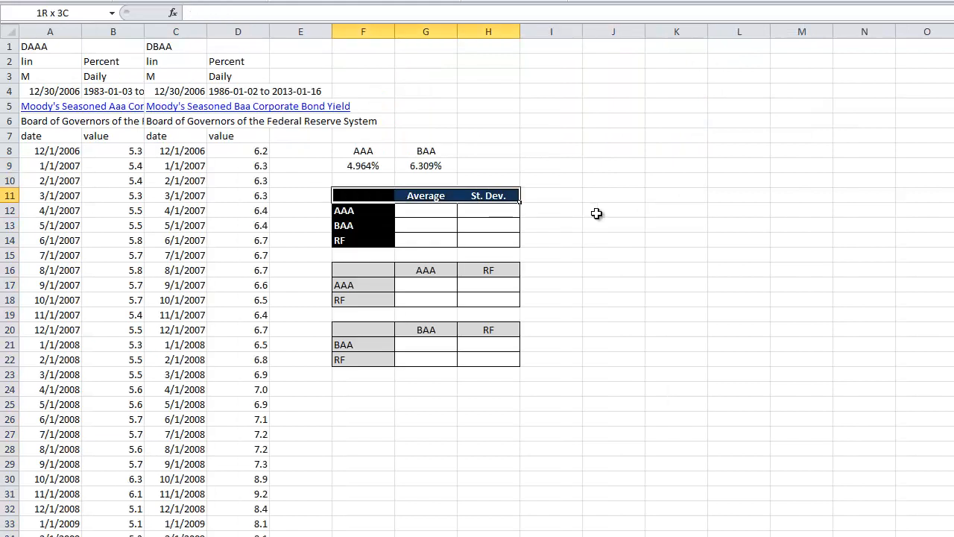
pyautogui.hotkey('shift', 'Down')
pyautogui.hotkey('shift', 'Down')
pyautogui.hotkey('shift', 'Down')
pyautogui.hotkey('shift', 'Down')
pyautogui.hotkey('shift', 'Down')
pyautogui.hotkey('shift', 'Down')
pyautogui.hotkey('shift', 'Down')
pyautogui.hotkey('shift', 'Down')
pyautogui.hotkey('shift', 'Down')
pyautogui.hotkey('shift', 'Down')
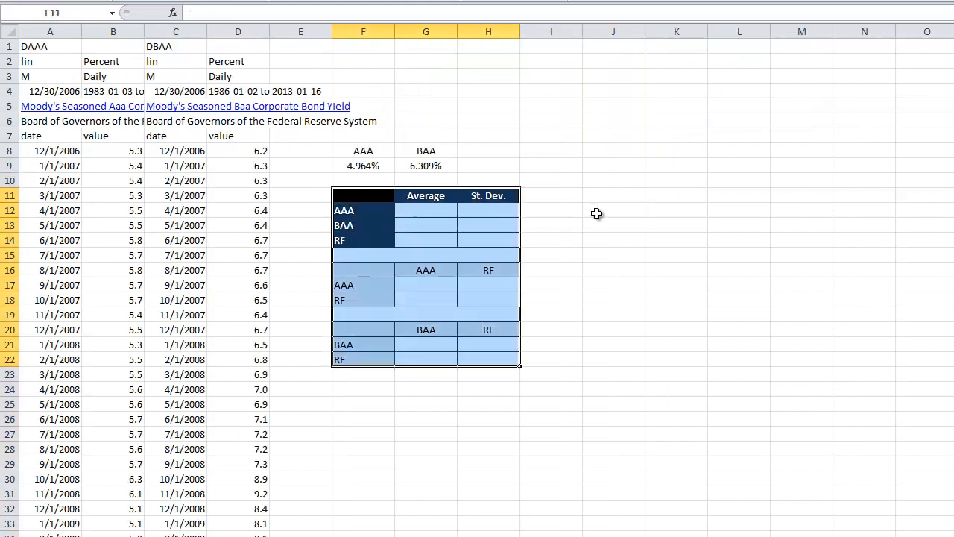
# Calculate the AAA average in G12 as a percentage with =AVERAGE(B8:B80)/100.
pyautogui.press('Up')
pyautogui.press('Up')
pyautogui.press('Down')
pyautogui.press('Down')
pyautogui.press('Down')
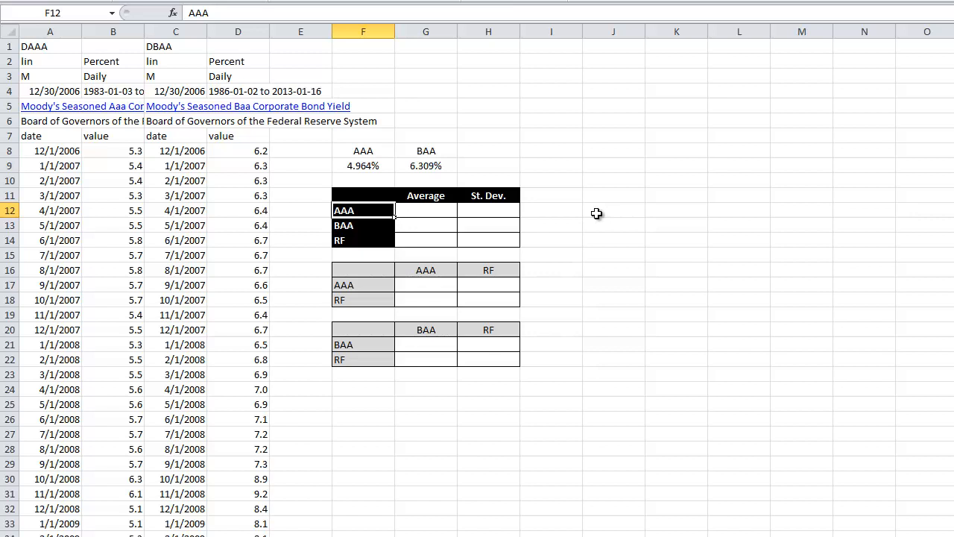
pyautogui.press('Right')
pyautogui.write('=')
pyautogui.scroll(-2, 184, 166)
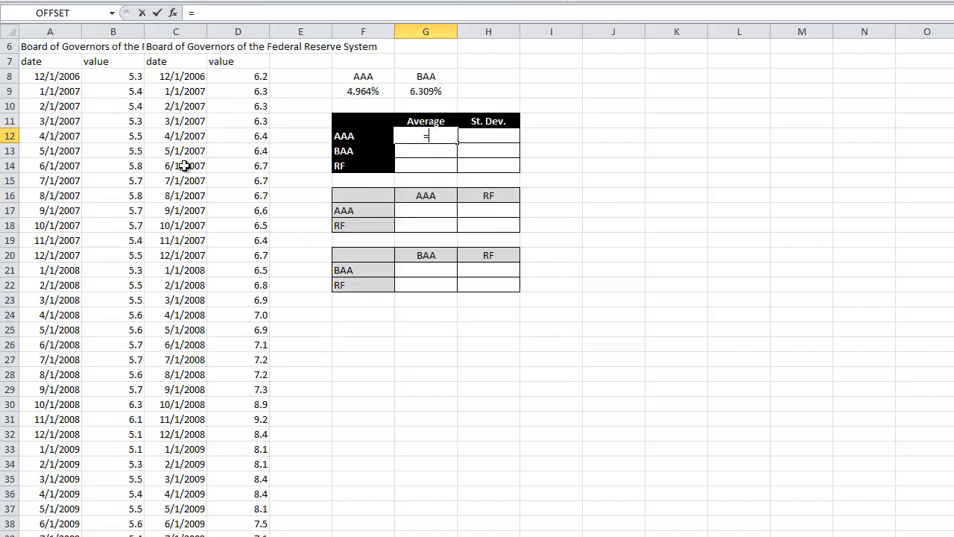
pyautogui.write('average(')
pyautogui.press('Left')
pyautogui.press('Left')
pyautogui.press('Left')
pyautogui.press('Left')
pyautogui.press('Left')
pyautogui.press('Left')
pyautogui.press('Up')
pyautogui.press('Up')
pyautogui.press('Up')
pyautogui.press('Up')
pyautogui.press('Right')
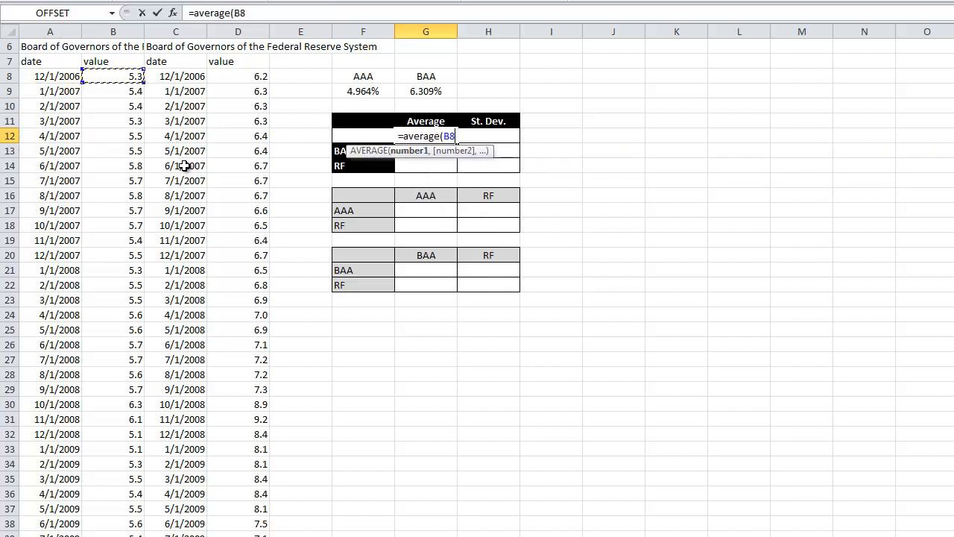
pyautogui.hotkey('shift', 'Down')
pyautogui.hotkey('shift', 'Down')
pyautogui.hotkey('shift', 'Down')
pyautogui.hotkey('shift', 'Down')
pyautogui.hotkey('shift', 'Down')
pyautogui.hotkey('shift', 'Down')
pyautogui.hotkey('shift', 'Down')
pyautogui.hotkey('shift', 'Down')
pyautogui.hotkey('shift', 'Down')
pyautogui.hotkey('shift', 'Down')
pyautogui.hotkey('shift', 'Down')
pyautogui.hotkey('shift', 'Down')
pyautogui.hotkey('shift', 'Down')
pyautogui.hotkey('shift', 'Down')
pyautogui.hotkey('shift', 'Down')
pyautogui.hotkey('shift', 'Down')
pyautogui.hotkey('shift', 'Down')
pyautogui.hotkey('shift', 'Down')
pyautogui.hotkey('shift', 'Down')
pyautogui.hotkey('shift', 'Down')
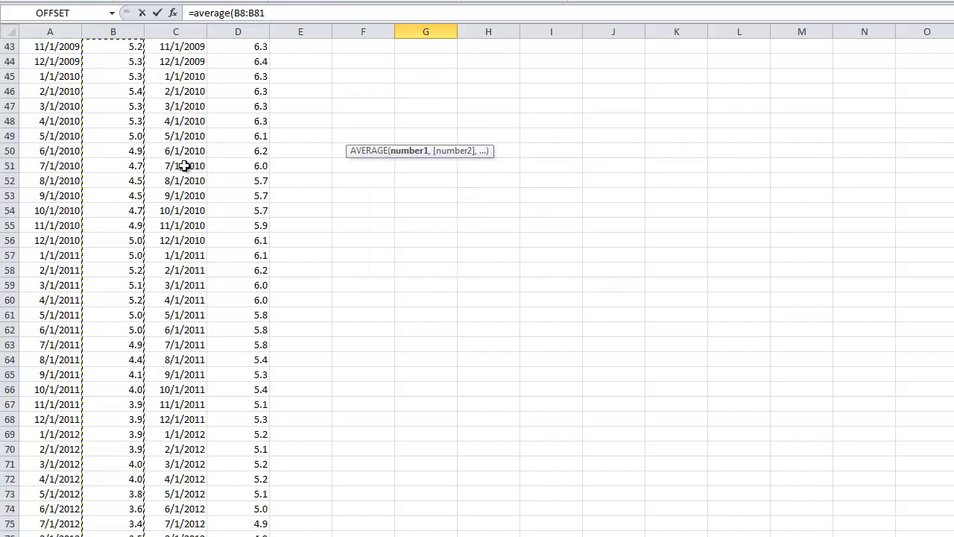
pyautogui.write(')')
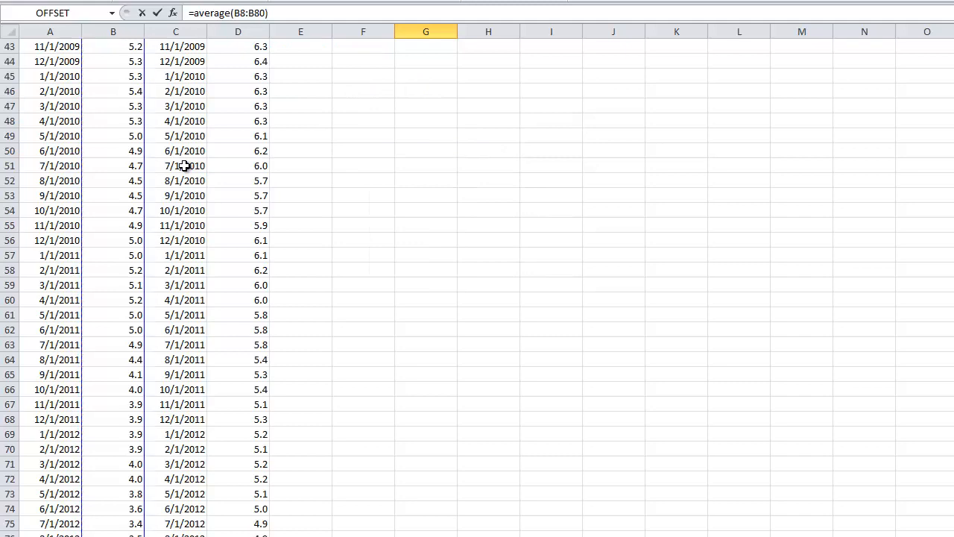
pyautogui.write('/100')
pyautogui.press('Return')
pyautogui.press('Up')
pyautogui.press('Up')
pyautogui.press('Up')
pyautogui.press('Up')
pyautogui.press('Up')
pyautogui.press('Up')
pyautogui.press('Up')
pyautogui.press('Up')
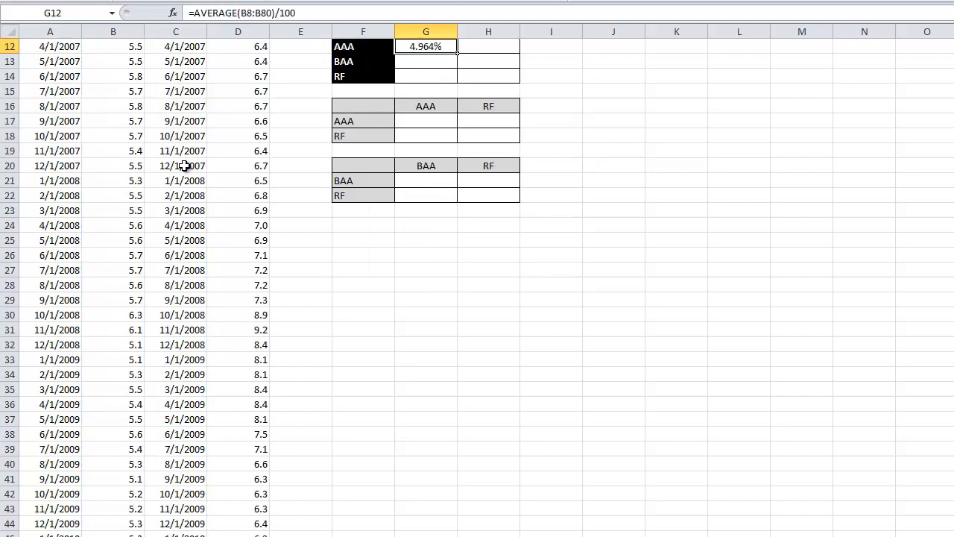
# Calculate the AAA standard deviation in H12 with =STDEV(B8:B80)/100.
pyautogui.press('Up')
pyautogui.press('Down')
pyautogui.press('Down')
pyautogui.press('Down')
pyautogui.press('Down')
pyautogui.press('Down')
pyautogui.press('Down')
pyautogui.press('Down')
pyautogui.press('Down')
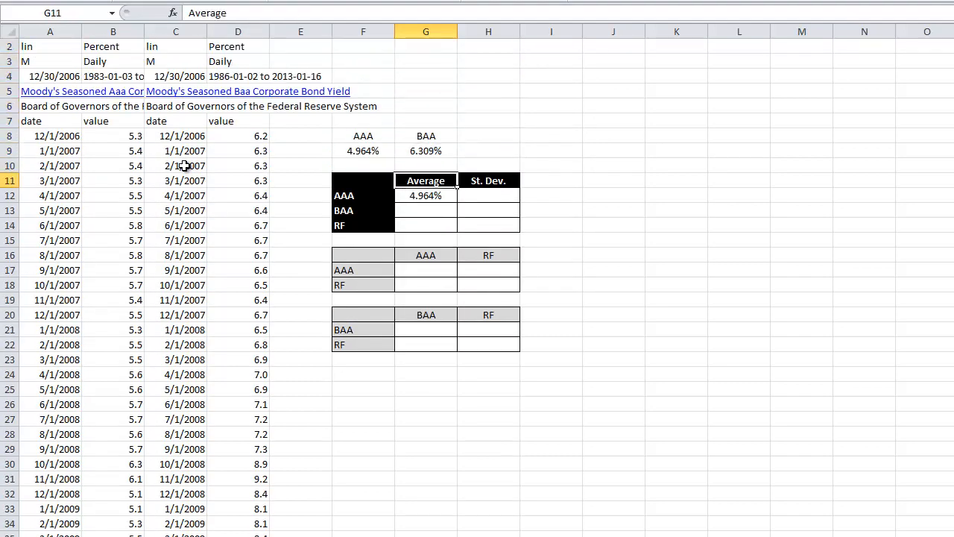
pyautogui.press('Right')
pyautogui.write('=st')
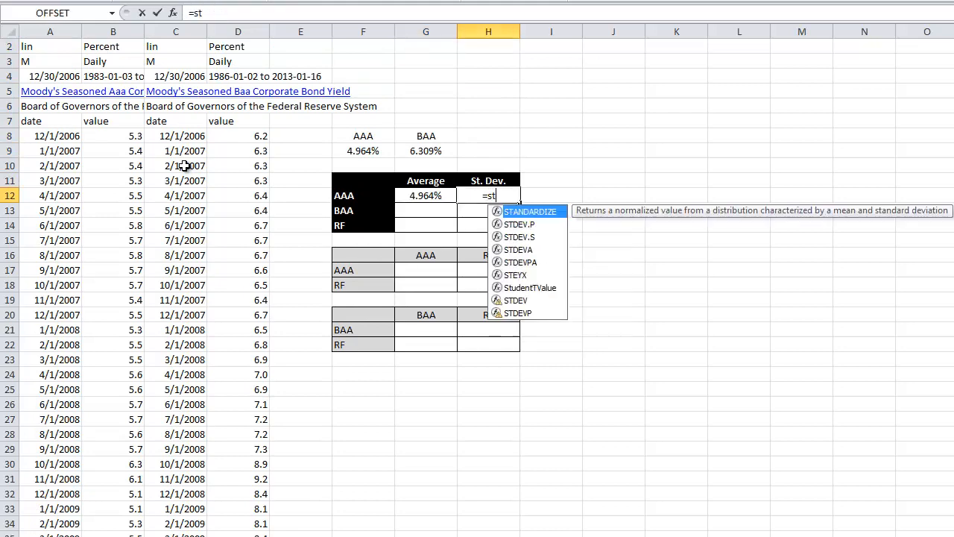
pyautogui.write('dev(')
pyautogui.press('Left')
pyautogui.press('Left')
pyautogui.press('Left')
pyautogui.press('Left')
pyautogui.press('Left')
pyautogui.press('Left')
pyautogui.press('Left')
pyautogui.press('Up')
pyautogui.press('Up')
pyautogui.press('Right')
pyautogui.press('Up')
pyautogui.press('Up')
pyautogui.hotkey('ctrl', 'shift', 'Down')
pyautogui.hotkey('shift', 'Up')
pyautogui.write(')/100')
pyautogui.press('Return')
pyautogui.press('Up')
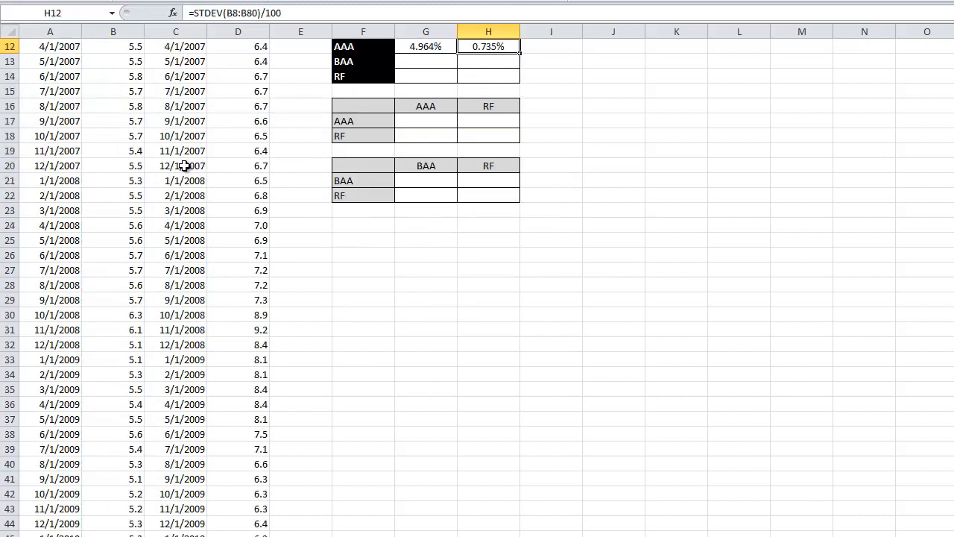
# Calculate the BAA average in G13 with =AVERAGE(D8:D80).
pyautogui.press('Up')
pyautogui.press('Up')
pyautogui.press('Up')
pyautogui.press('Up')
pyautogui.press('Up')
pyautogui.press('Up')
pyautogui.press('Up')
pyautogui.press('Down')
pyautogui.press('Down')
pyautogui.press('Down')
pyautogui.press('Down')
pyautogui.press('Down')
pyautogui.press('Down')
pyautogui.press('Down')
pyautogui.press('Left')
pyautogui.press('Down')
pyautogui.write('=')
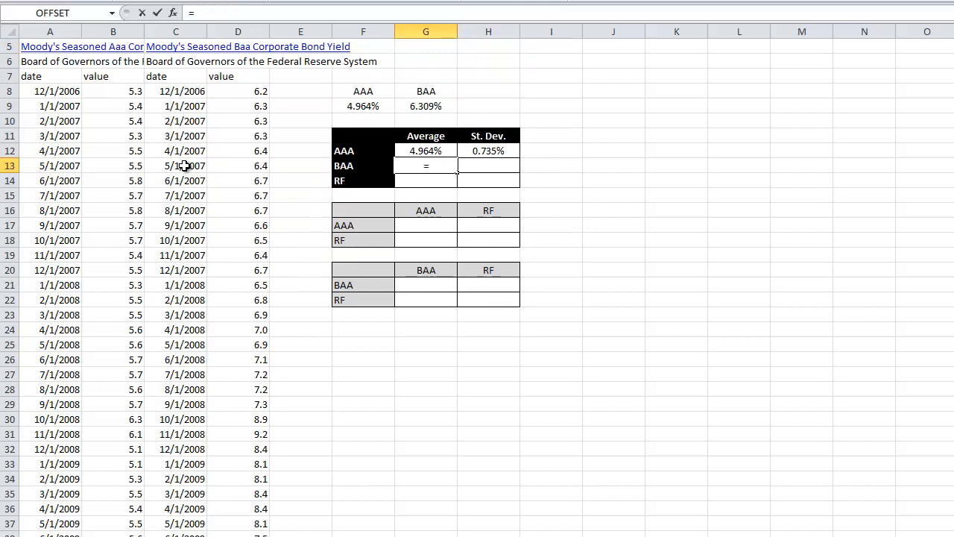
pyautogui.write('average(')
pyautogui.press('Left')
pyautogui.press('Left')
pyautogui.press('Left')
pyautogui.press('Up')
pyautogui.press('Up')
pyautogui.press('Up')
pyautogui.press('Up')
pyautogui.press('Up')
pyautogui.hotkey('ctrl', 'shift', 'Down')
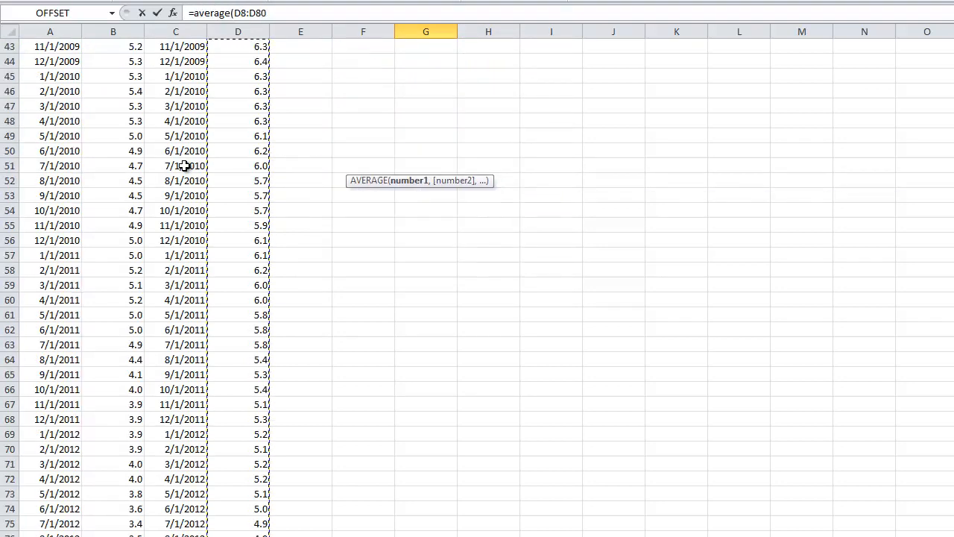
pyautogui.write(')')
pyautogui.hotkey('ctrl', 'Return')
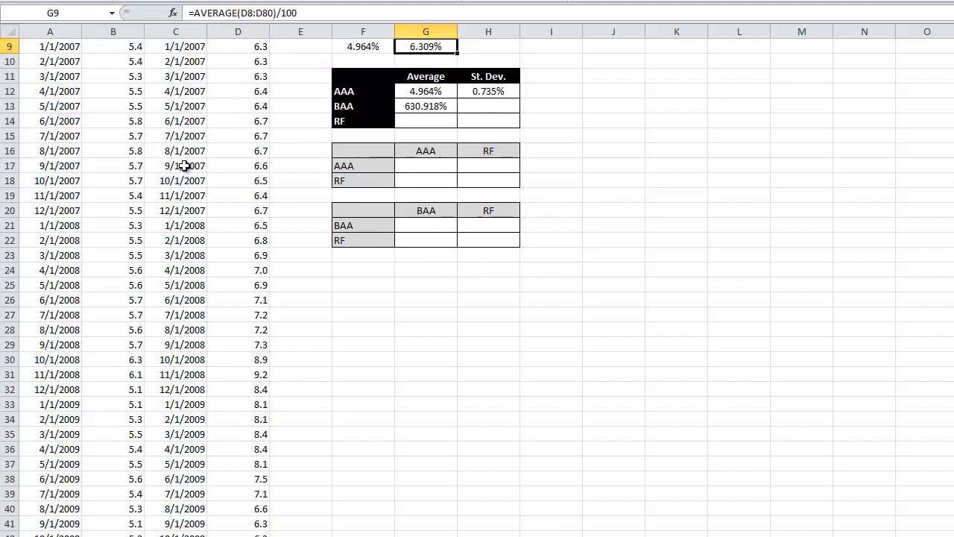
# Divide the BAA average formula in G13 by 100, matching the formula in G9.
pyautogui.press('Up')
pyautogui.press('Up')
pyautogui.press('Up')
pyautogui.press('Down')
pyautogui.press('Down')
pyautogui.press('Down')
pyautogui.press('Down')
pyautogui.press('Down')
pyautogui.press('Down')
pyautogui.press('Down')
pyautogui.click(305, 9)
pyautogui.write('/')
pyautogui.press('Return')
# Calculate the BAA standard deviation in H13 with =STDEV(D8:D80)/100.
pyautogui.press('Right')
pyautogui.press('Up')
pyautogui.write('=stdev.')
pyautogui.press('BackSpace')
pyautogui.write('(')
pyautogui.press('Left')
pyautogui.press('Left')
pyautogui.press('Left')
pyautogui.press('Left')
pyautogui.press('Up')
pyautogui.press('Up')
pyautogui.press('Up')
pyautogui.press('Up')
pyautogui.press('Up')
pyautogui.hotkey('ctrl', 'shift', 'Down')
pyautogui.write(')/')
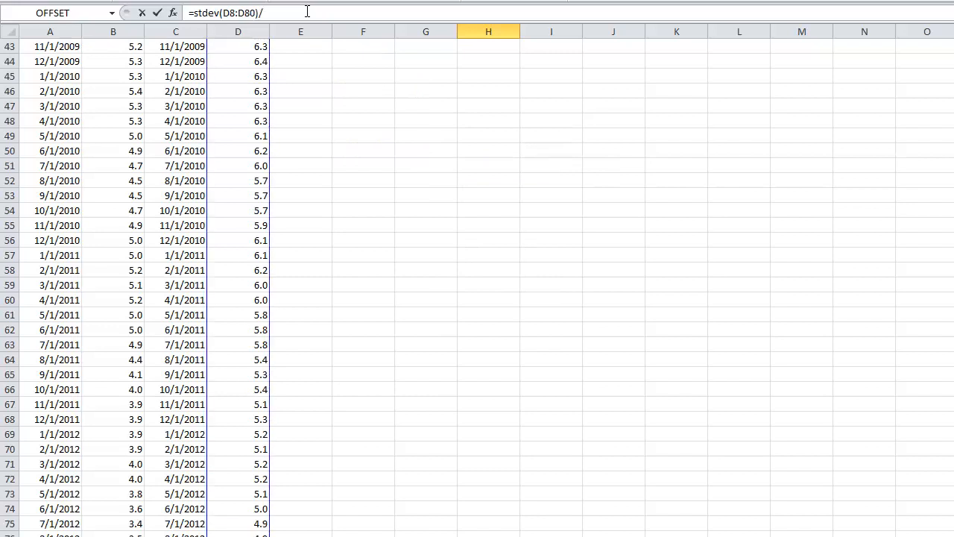
pyautogui.press('Return')
pyautogui.press('Up')
pyautogui.press('Up')
pyautogui.press('Up')
pyautogui.press('Up')
pyautogui.press('Up')
pyautogui.press('Up')
pyautogui.press('Up')
pyautogui.press('Up')
pyautogui.press('Up')
pyautogui.press('Up')
pyautogui.press('Up')
pyautogui.press('Up')
pyautogui.press('Up')
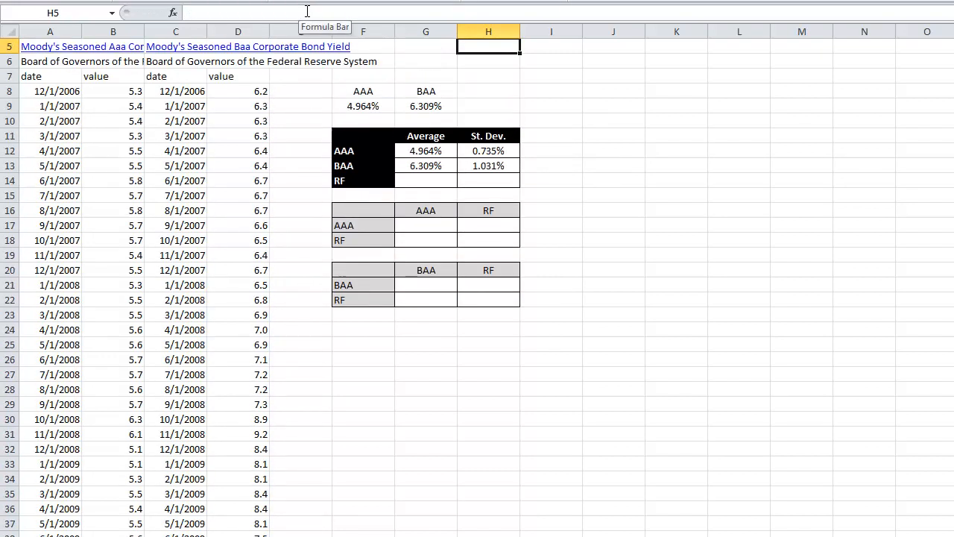
# Calculate the RF average in G14 with =AVERAGE(RF!B8:B80)/100.
pyautogui.press('Down')
pyautogui.press('Down')
pyautogui.press('Down')
pyautogui.press('Down')
pyautogui.press('Down')
pyautogui.press('Down')
pyautogui.press('Down')
pyautogui.press('Down')
pyautogui.press('Down')
pyautogui.press('Down')
pyautogui.press('Down')
pyautogui.press('Down')
pyautogui.press('Down')
pyautogui.press('Left')
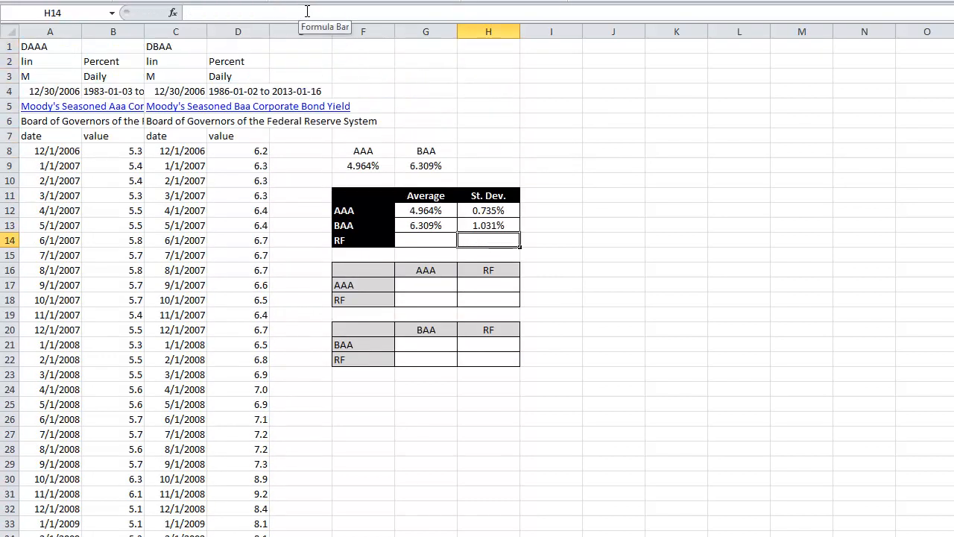
pyautogui.write('=')
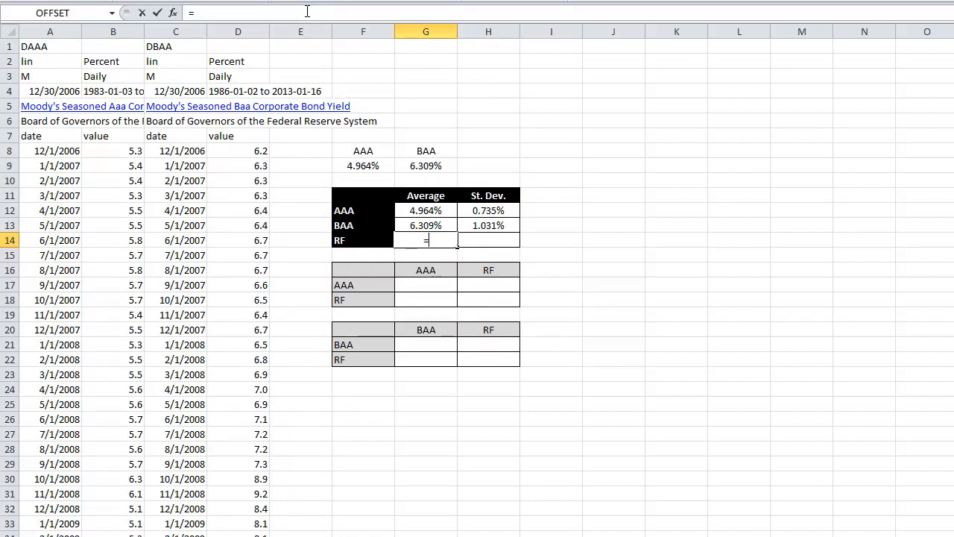
pyautogui.hotkey('ctrl', 'pagedown')
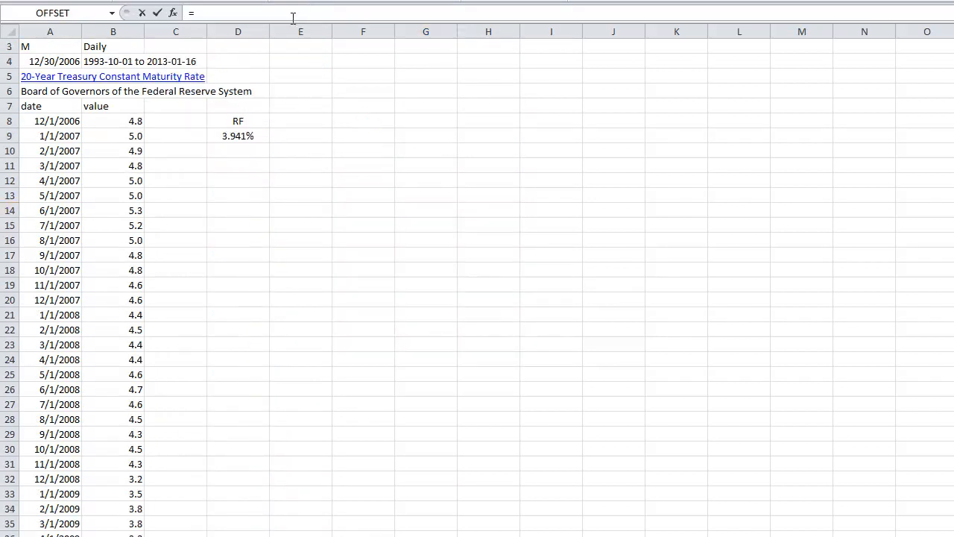
pyautogui.write('average(')
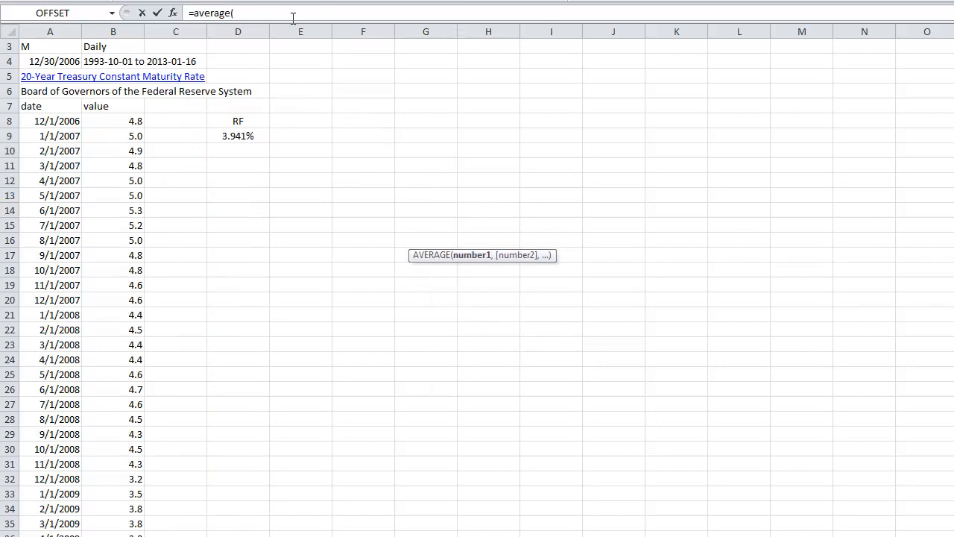
pyautogui.click(140, 119)
pyautogui.hotkey('ctrl', 'shift', 'Down')
pyautogui.hotkey('shift', 'Up')
pyautogui.write(')/100')
pyautogui.press('Return')
# Calculate the RF standard deviation in H14 with =STDEV(RF!B8:B80)/100.
pyautogui.press('Up')
pyautogui.press('Right')
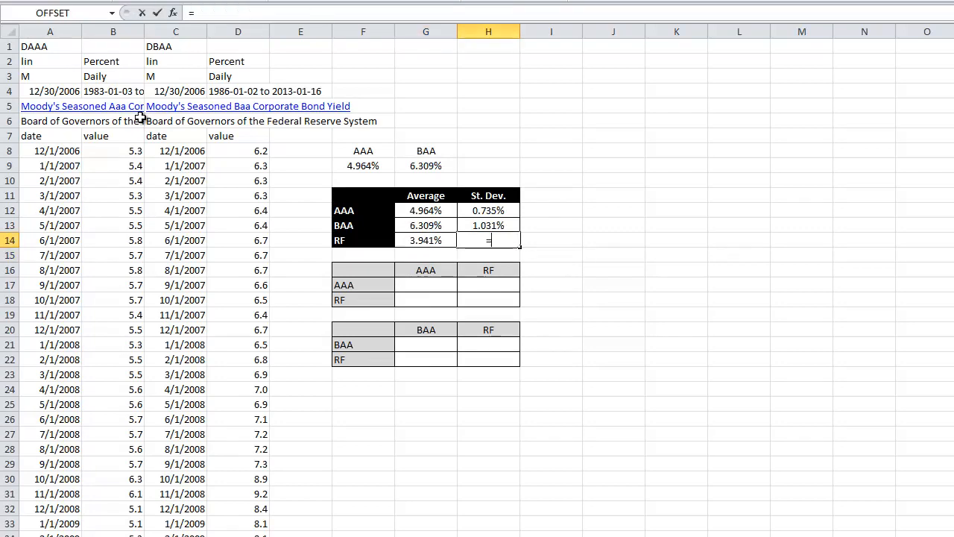
pyautogui.write('=stdev(')
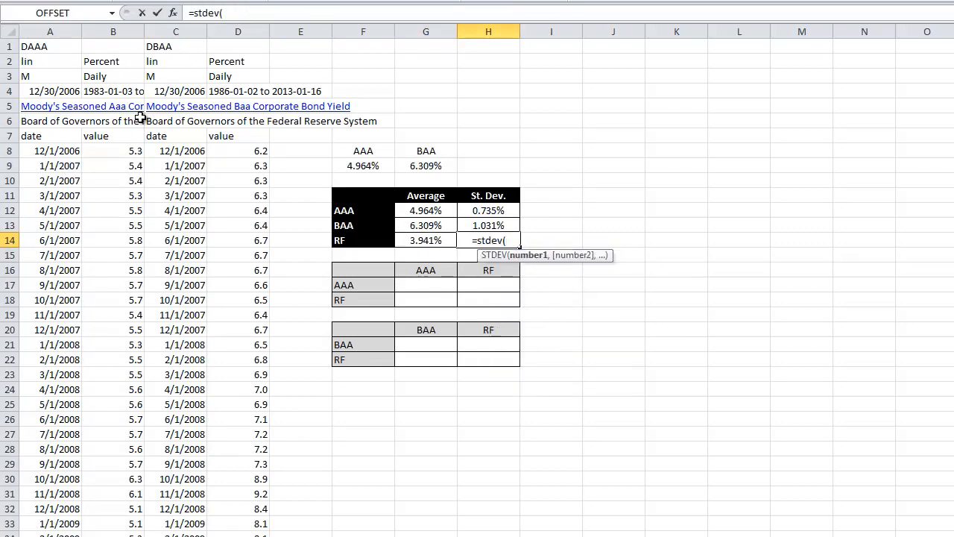
pyautogui.hotkey('ctrl', 'pagedown')
pyautogui.press('Down')
pyautogui.press('Down')
pyautogui.press('Down')
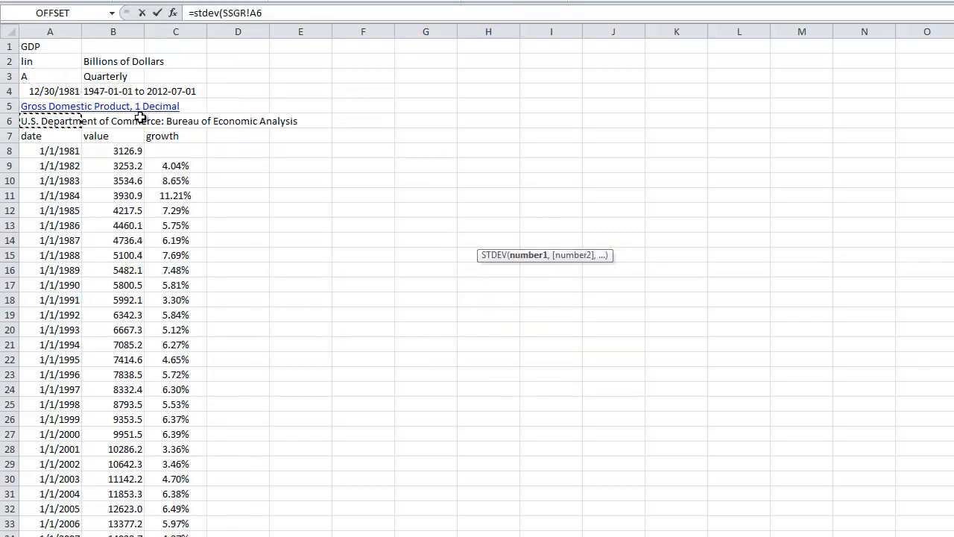
pyautogui.hotkey('ctrl', 'pagedown')
pyautogui.hotkey('ctrl', 'pagedown')
pyautogui.press('Right')
pyautogui.press('Down')
pyautogui.press('Down')
pyautogui.press('Down')
pyautogui.press('Down')
pyautogui.press('Down')
pyautogui.press('Down')
pyautogui.press('Down')
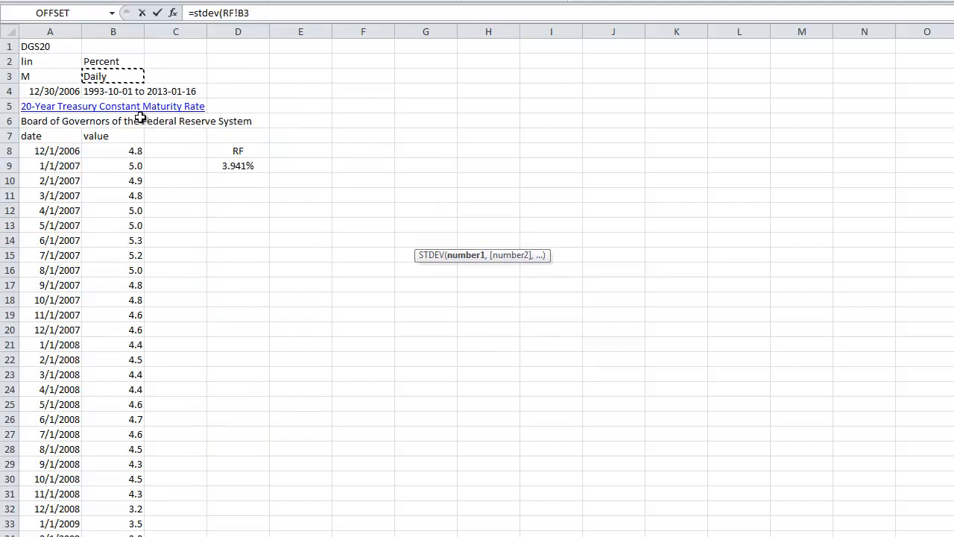
pyautogui.hotkey('ctrl', 'shift', 'Down')
pyautogui.write(')/')
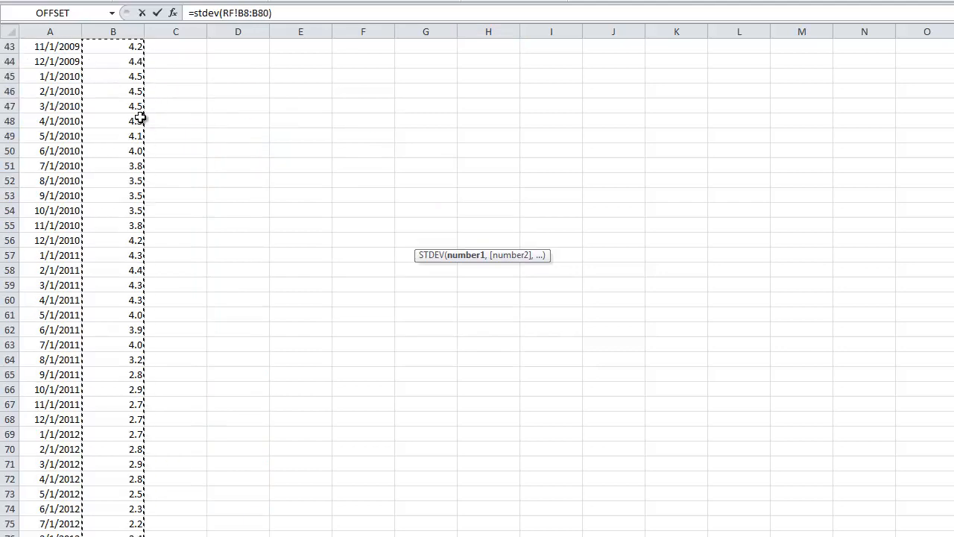
pyautogui.press('Return')
# Review the average and standard deviation formulas in the table G12:H14.
pyautogui.press('Up')
pyautogui.press('Up')
pyautogui.press('Up')
pyautogui.press('Left')
pyautogui.press('Down')
pyautogui.press('Right')
pyautogui.press('Left')
pyautogui.press('Right')
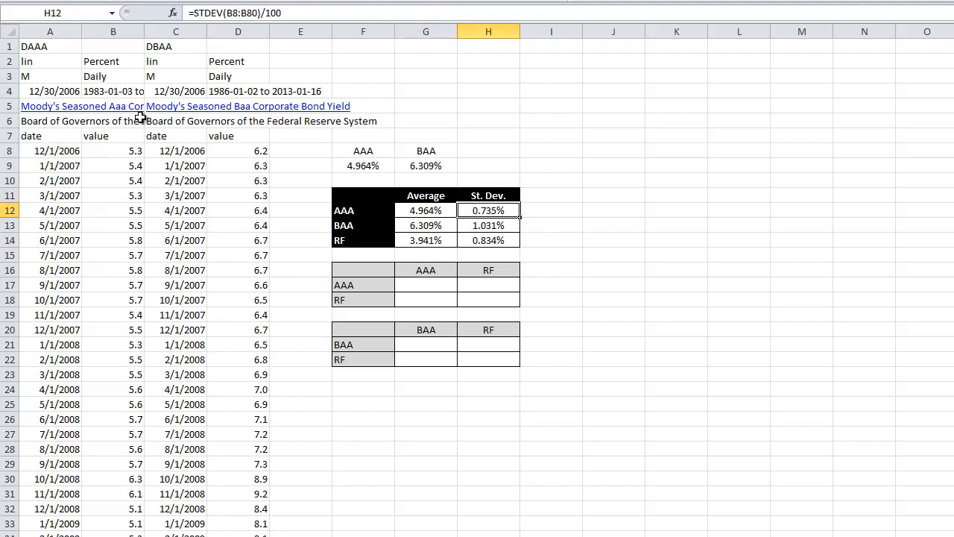
# On the discounted cash flow sheet, switch the credit rating in B16 to BAA and back to AAA.
pyautogui.hotkey('ctrl', 'pageup')
pyautogui.hotkey('ctrl', 'pageup')
pyautogui.hotkey('ctrl', 'pageup')
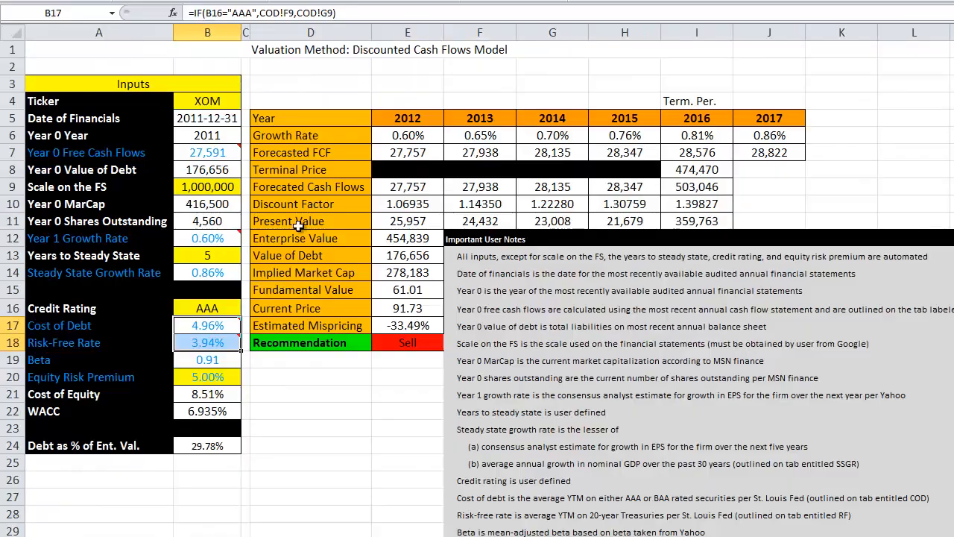
pyautogui.click(211, 310)
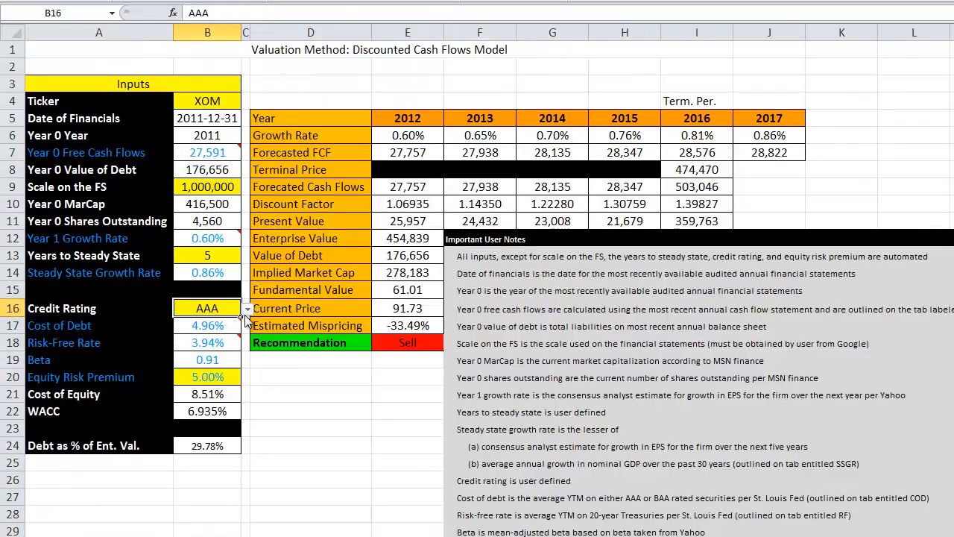
pyautogui.click(246, 314)
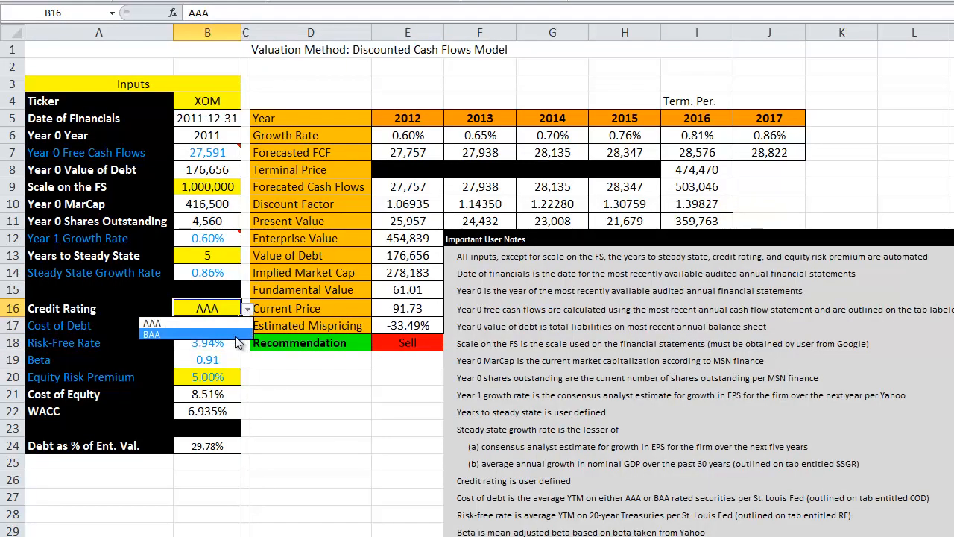
pyautogui.click(235, 332)
pyautogui.click(246, 310)
pyautogui.click(233, 324)
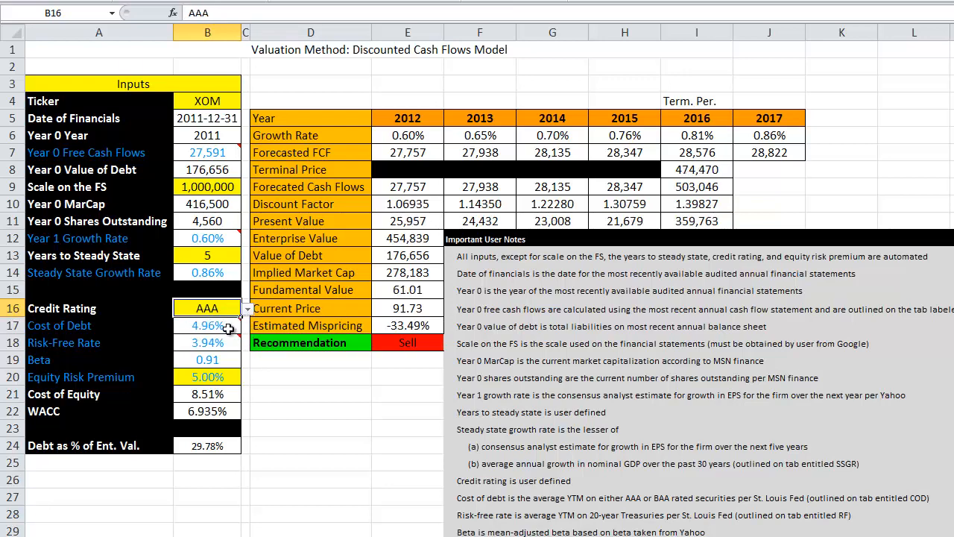
# On the COD sheet, enter 1 in G17 and H18 as the diagonal of the AAA–RF correlation matrix.
pyautogui.hotkey('ctrl', 'pagedown')
pyautogui.hotkey('ctrl', 'pagedown')
pyautogui.hotkey('ctrl', 'pagedown')
pyautogui.hotkey('ctrl', 'pageup')
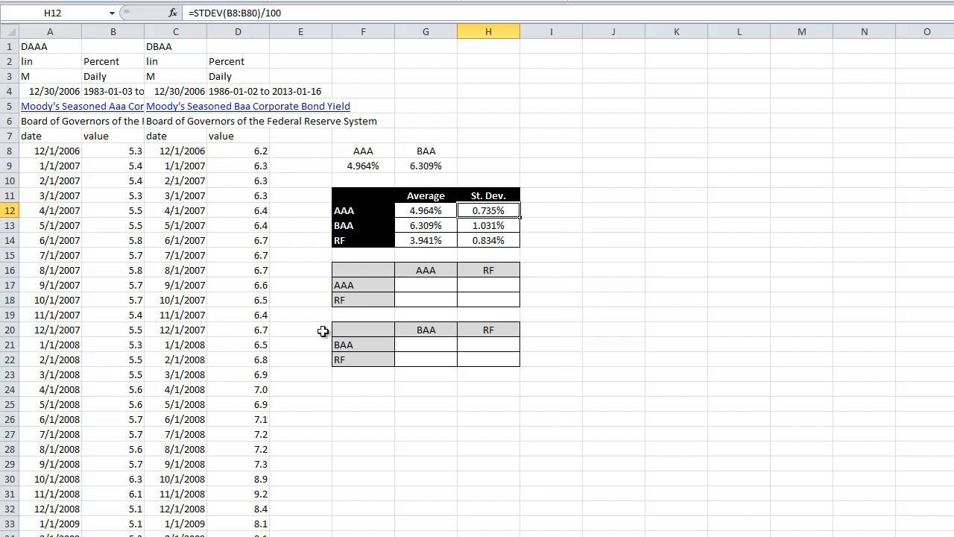
pyautogui.click(449, 287)
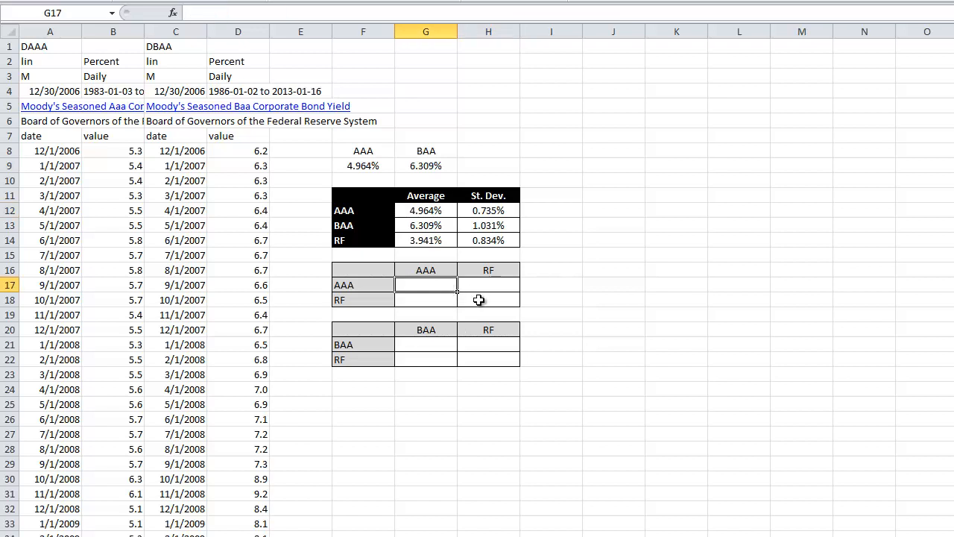
pyautogui.write('1')
pyautogui.click(478, 300)
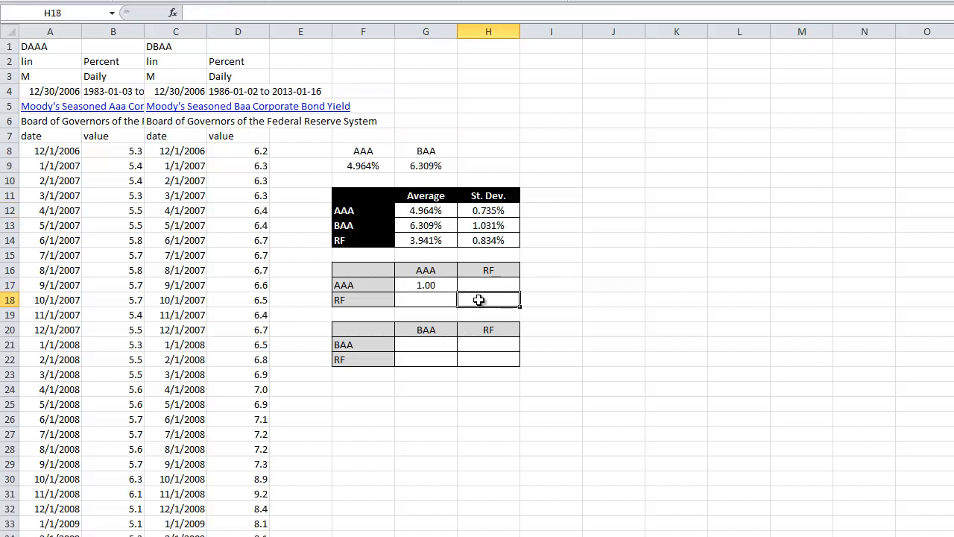
pyautogui.write('1')
pyautogui.press('Left')
# Calculate the AAA–RF correlation in G18 with =CORREL(B8:B80,RF!B8:B80).
pyautogui.write('=correl(')
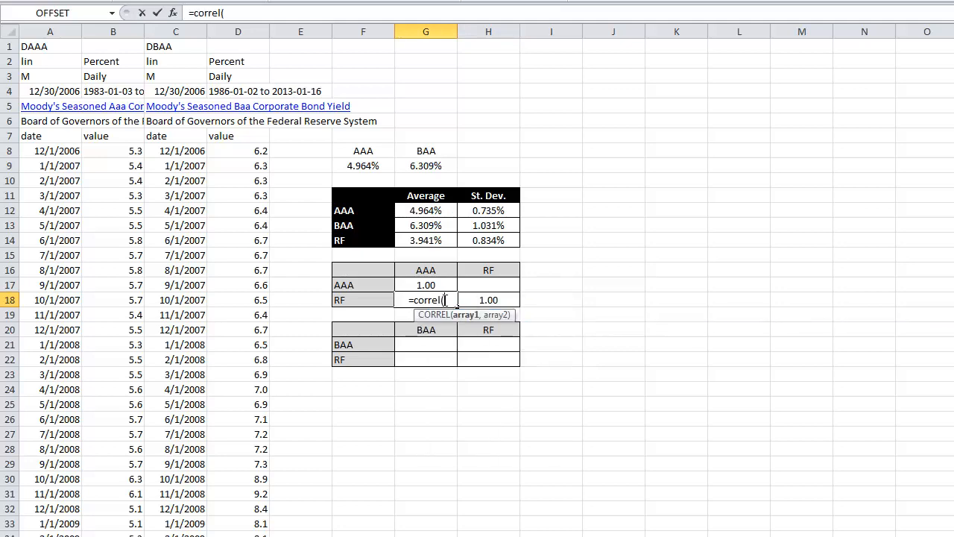
pyautogui.click(128, 151)
pyautogui.hotkey('ctrl', 'shift', 'Down')
pyautogui.hotkey('shift', 'Up')
pyautogui.write(',')
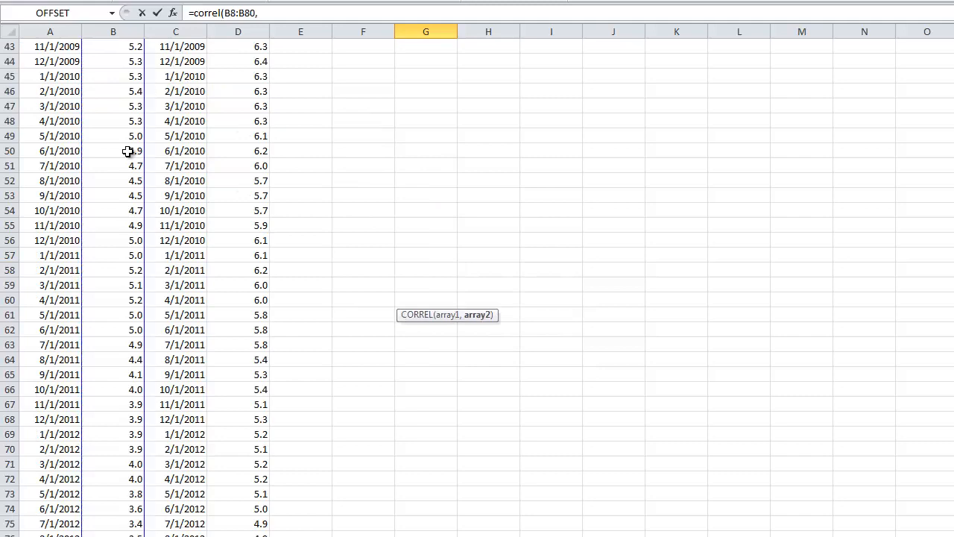
pyautogui.hotkey('ctrl', 'pagedown')
pyautogui.scroll(14, 65, 70)
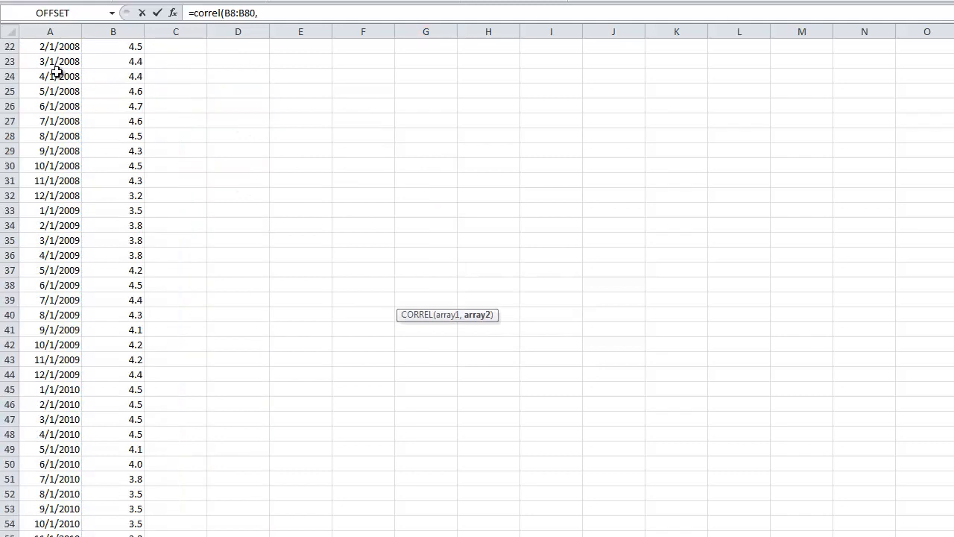
pyautogui.click(136, 151)
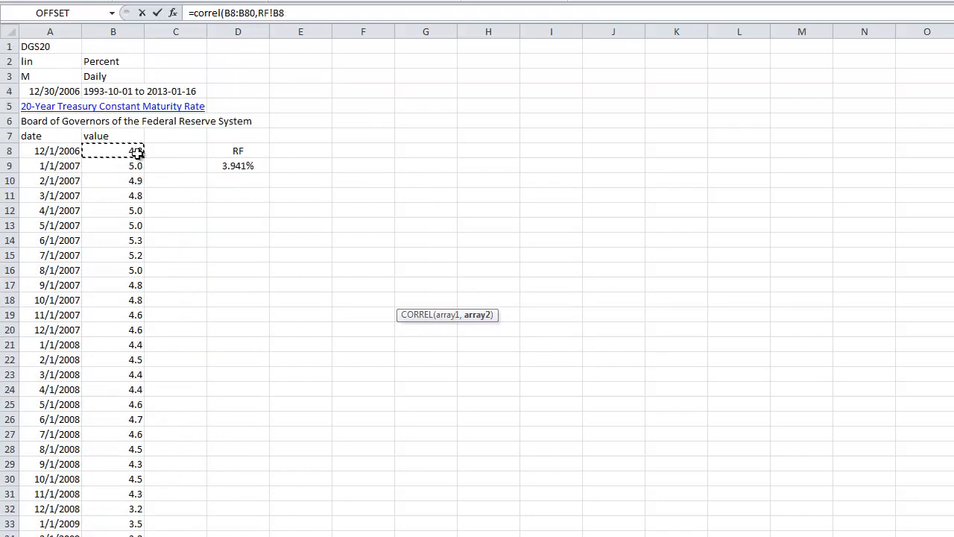
pyautogui.hotkey('ctrl', 'shift', 'Down')
pyautogui.hotkey('shift', 'Up')
pyautogui.press('Return')
# Return to the AAA–RF correlation matrix in F16:H18 and examine its entries.
pyautogui.press('Up')
pyautogui.press('Up')
pyautogui.press('Up')
pyautogui.press('Up')
pyautogui.press('Up')
pyautogui.press('Up')
pyautogui.press('Up')
pyautogui.press('Up')
pyautogui.press('Up')
pyautogui.press('Up')
pyautogui.press('Up')
pyautogui.press('Up')
pyautogui.press('Up')
pyautogui.press('Up')
pyautogui.press('Up')
pyautogui.press('Up')
pyautogui.press('Up')
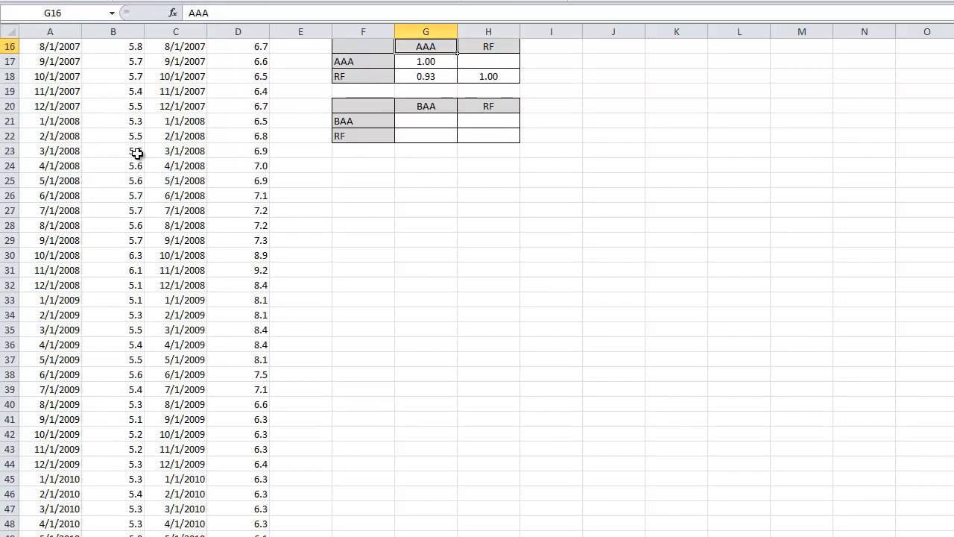
pyautogui.press('Down')
pyautogui.press('Down')
pyautogui.press('Down')
pyautogui.press('Down')
pyautogui.press('Down')
pyautogui.press('Down')
pyautogui.press('Down')
pyautogui.press('Down')
pyautogui.press('Down')
pyautogui.press('Down')
pyautogui.press('Down')
pyautogui.press('Down')
pyautogui.press('Down')
pyautogui.press('Down')
pyautogui.press('Down')
pyautogui.press('Down')
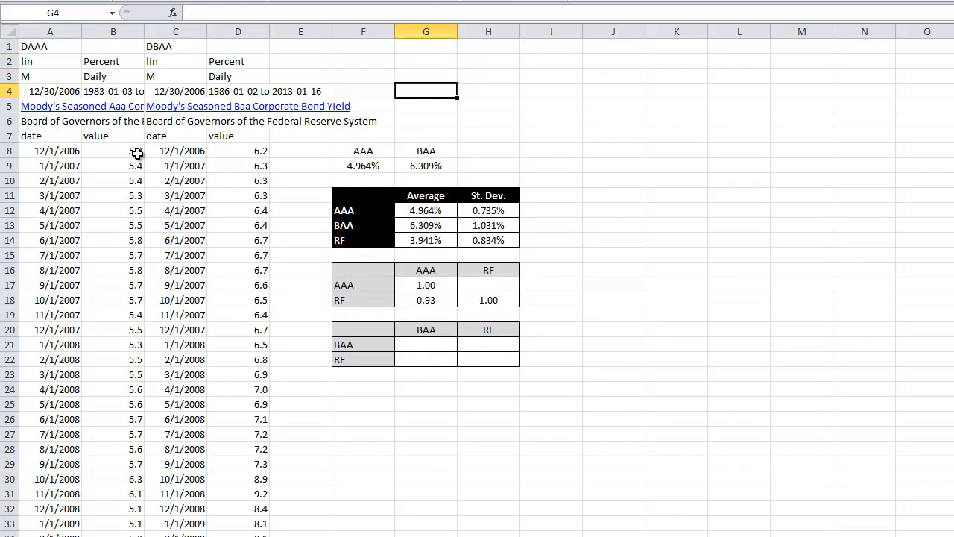
pyautogui.press('Up')
pyautogui.press('Up')
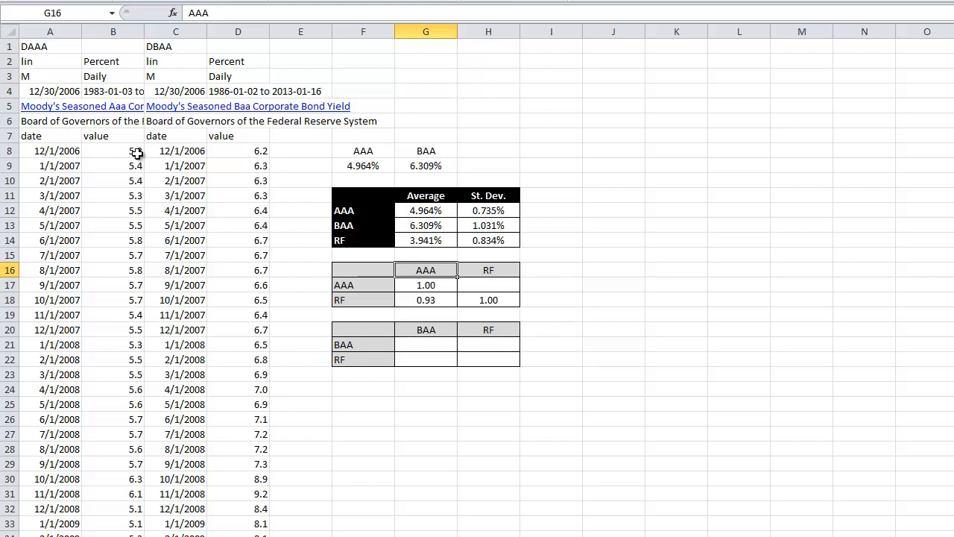
pyautogui.press('Down')
pyautogui.press('Down')
pyautogui.press('Down')
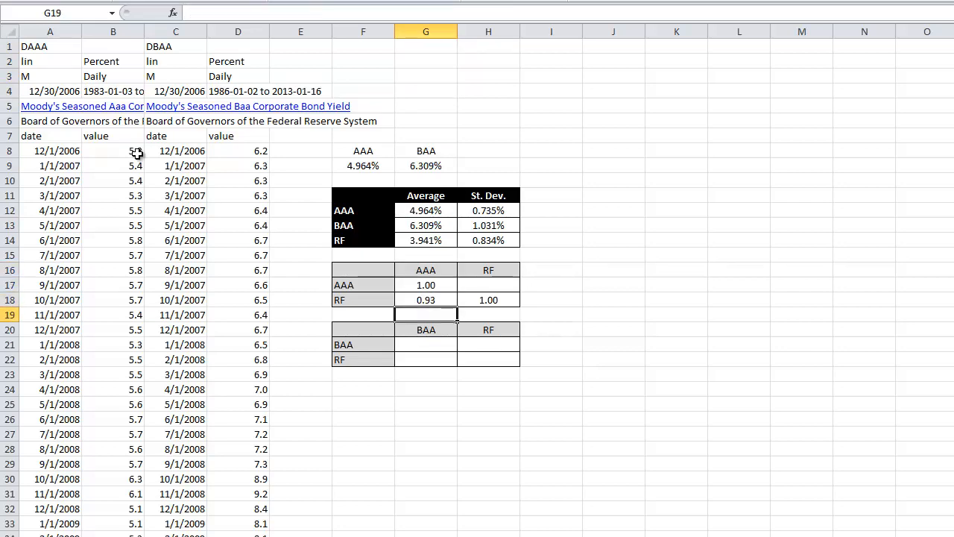
# Examine the cost of debt and risk-free rate in B17 and B18 of the model sheet alongside the correlation in COD cell G18.
pyautogui.hotkey('ctrl', 'pageup')
pyautogui.hotkey('ctrl', 'pageup')
pyautogui.hotkey('ctrl', 'pageup')
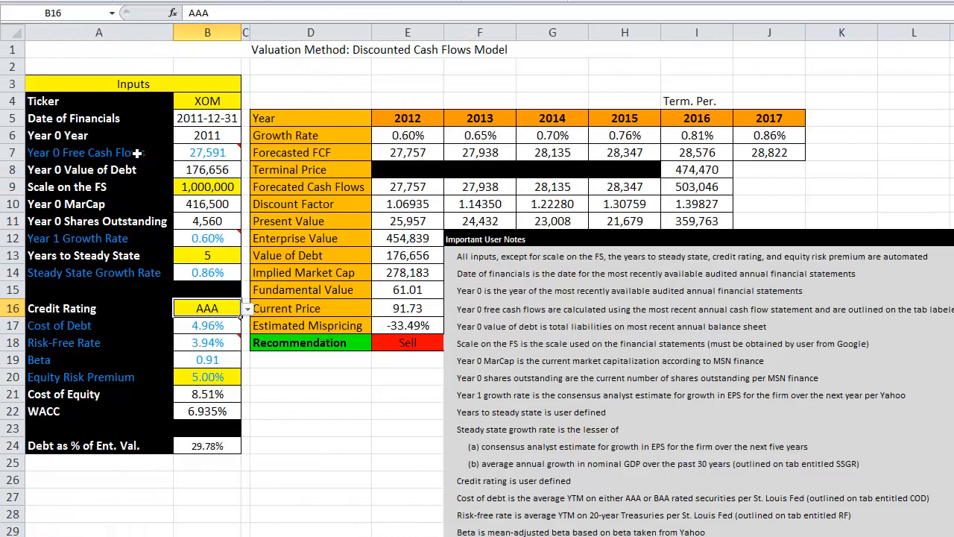
pyautogui.click(222, 328)
pyautogui.click(222, 342)
pyautogui.click(222, 328)
pyautogui.click(221, 342)
pyautogui.click(221, 328)
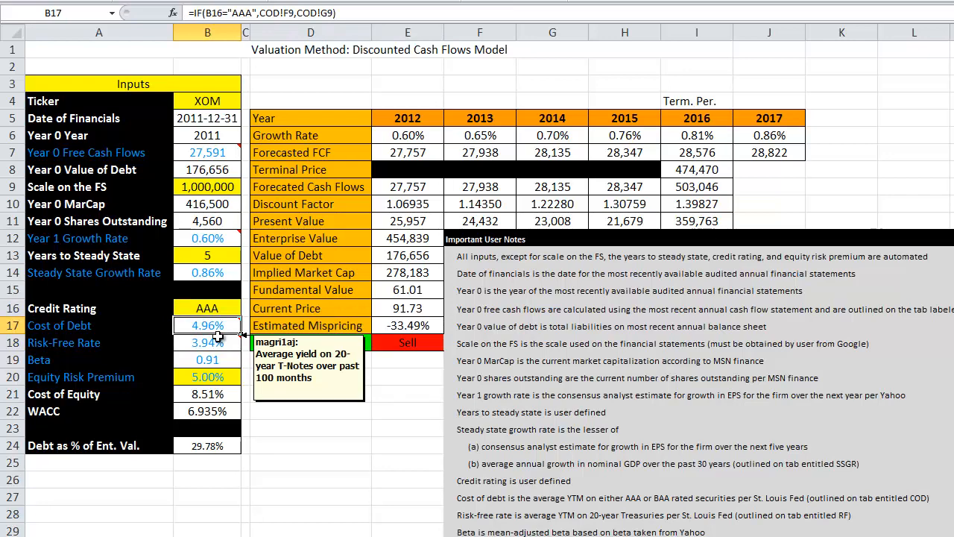
pyautogui.hotkey('ctrl', 'pagedown')
pyautogui.hotkey('ctrl', 'pagedown')
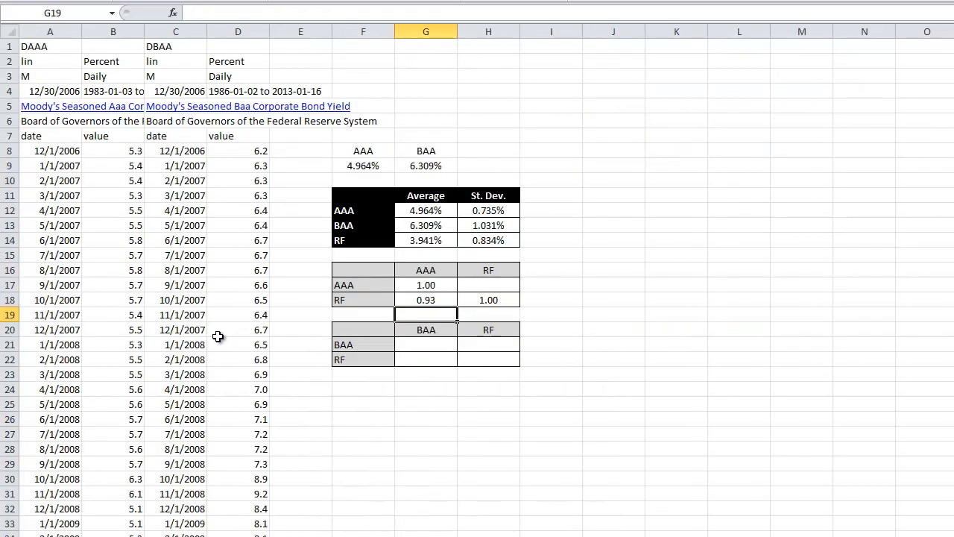
pyautogui.click(420, 301)
pyautogui.hotkey('ctrl', 'pageup')
pyautogui.hotkey('ctrl', 'pageup')
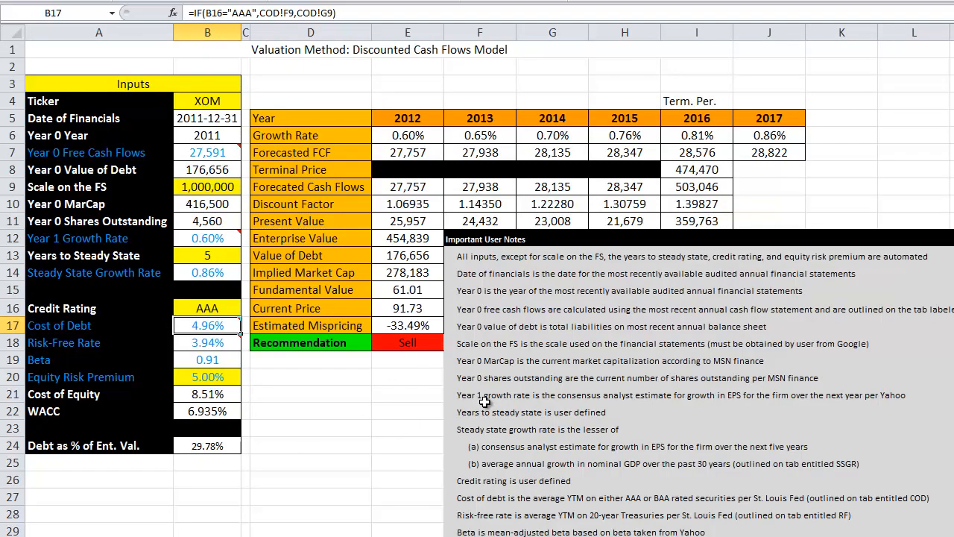
# On the COD sheet, enter 1 in G21 and H22 as the diagonal of the BAA–RF correlation matrix.
pyautogui.hotkey('ctrl', 'pagedown')
pyautogui.hotkey('ctrl', 'pagedown')
pyautogui.hotkey('ctrl', 'pagedown')
pyautogui.hotkey('ctrl', 'pageup')
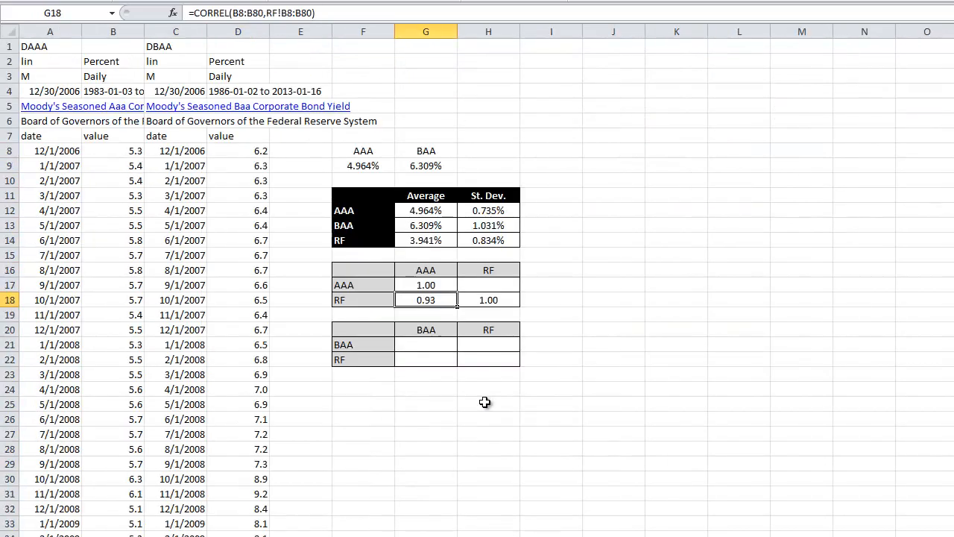
pyautogui.click(442, 345)
pyautogui.write('1')
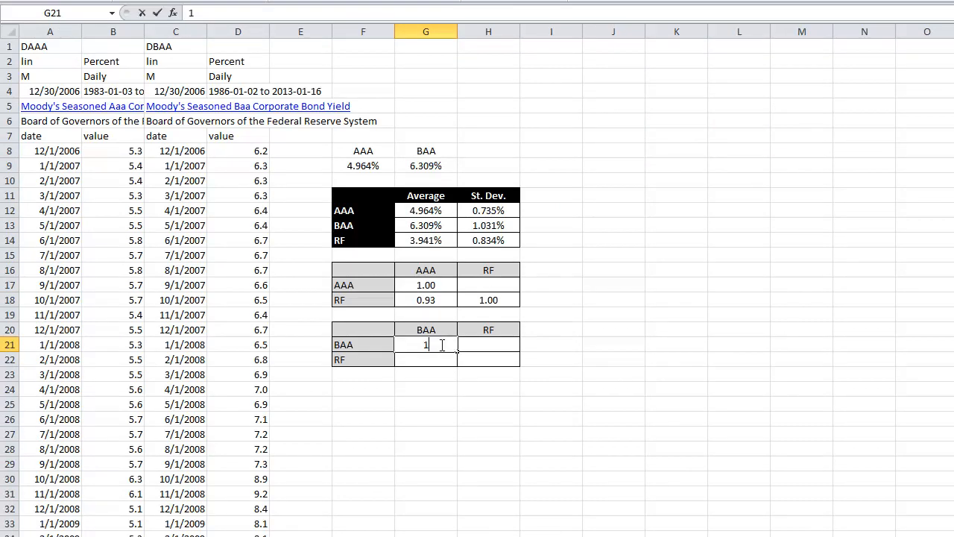
pyautogui.press('Tab')
pyautogui.press('Down')
pyautogui.write('1')
pyautogui.press('Left')
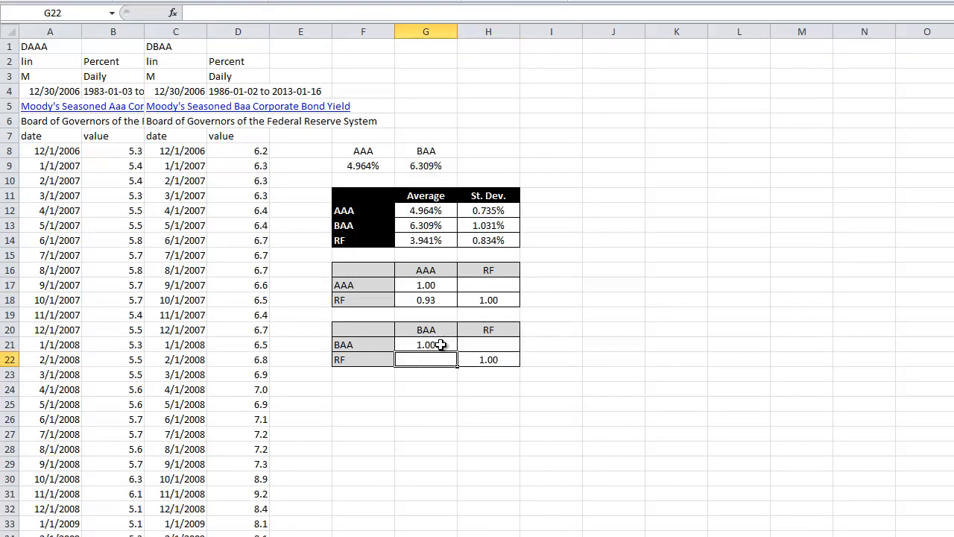
# Start a CORREL formula in G22 for the correlation between BAA and RF.
pyautogui.write('=correl(')
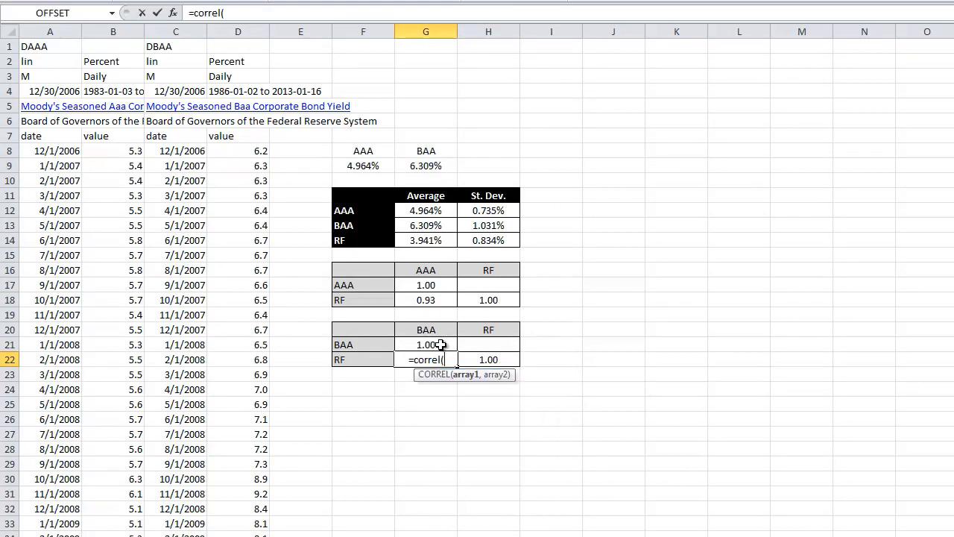
# Set the first array of the CORREL formula in G22 to the BAA yields in D8:D80.
pyautogui.press('Left')
pyautogui.press('Left')
pyautogui.press('Left')
pyautogui.hotkey('ctrl', 'Up')
pyautogui.press('Down')
pyautogui.hotkey('shift', 'Down')
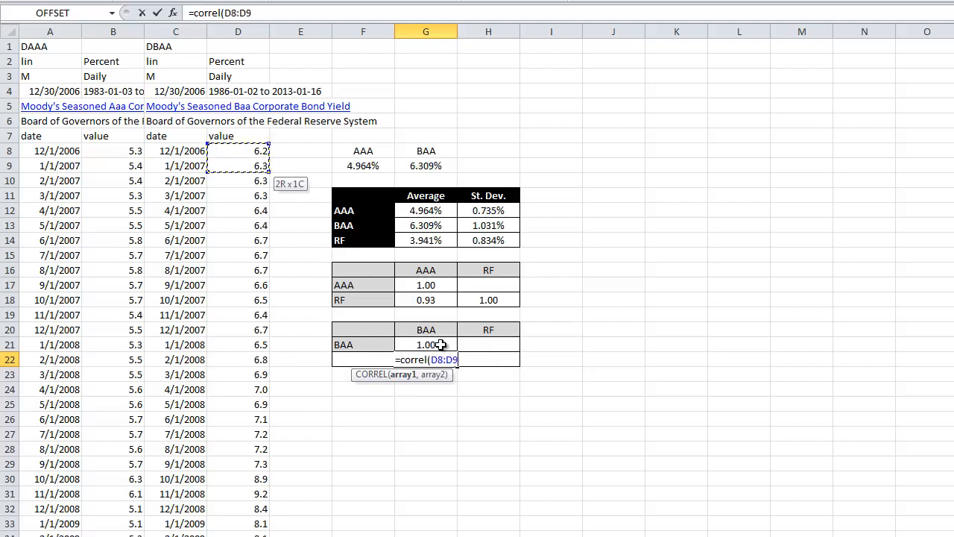
pyautogui.hotkey('ctrl', 'shift', 'Down')
pyautogui.hotkey('shift', 'Up')
pyautogui.write(',')
# Complete the BAA–RF correlation formula with RF!B8:B80 as the second array and enter it.
pyautogui.hotkey('ctrl', 'pagedown')
pyautogui.hotkey('ctrl', 'pagedown')
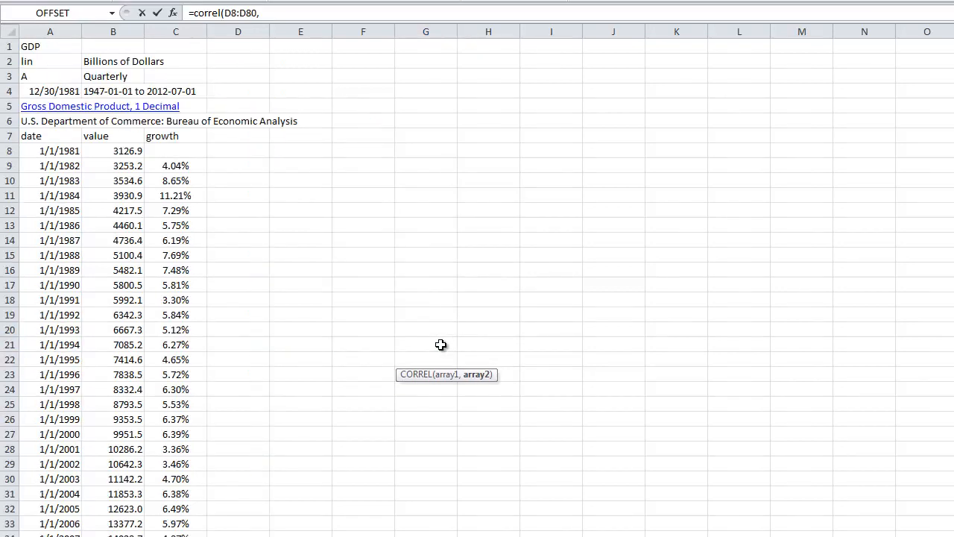
pyautogui.hotkey('ctrl', 'Home')
pyautogui.press('Right')
pyautogui.press('Right')
pyautogui.press('Down')
pyautogui.press('Down')
pyautogui.press('Down')
pyautogui.press('Down')
pyautogui.press('Down')
pyautogui.press('Down')
pyautogui.press('Down')
pyautogui.press('Left')
pyautogui.hotkey('ctrl', 'shift', 'Down')
pyautogui.hotkey('shift', 'Up')
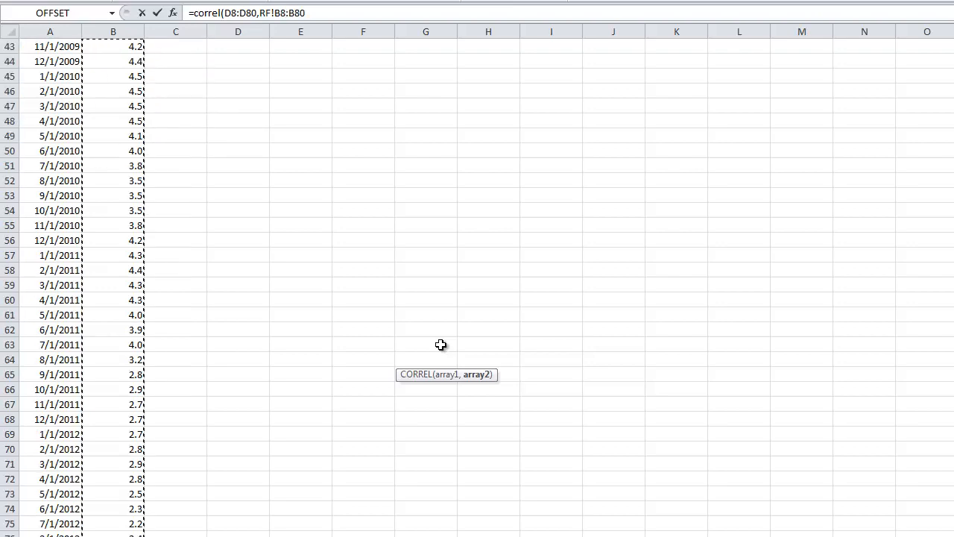
pyautogui.write(')')
pyautogui.press('Return')
pyautogui.press('Up')
pyautogui.press('Up')
pyautogui.press('Up')
pyautogui.press('Up')
pyautogui.press('Up')
pyautogui.press('Up')
pyautogui.press('Up')
pyautogui.press('Up')
pyautogui.press('Up')
pyautogui.press('Up')
pyautogui.press('Up')
pyautogui.press('Up')
pyautogui.press('Up')
pyautogui.press('Up')
pyautogui.press('Up')
pyautogui.press('Up')
pyautogui.press('Up')
pyautogui.press('Up')
pyautogui.press('Up')
pyautogui.press('Up')
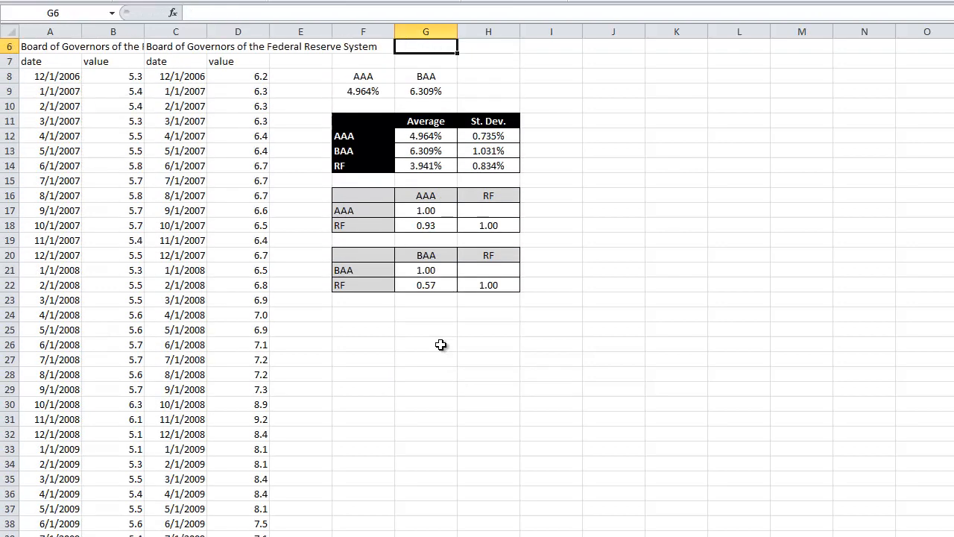
pyautogui.press('Down')
pyautogui.press('Down')
pyautogui.press('Down')
pyautogui.press('Down')
pyautogui.press('Down')
pyautogui.press('Down')
pyautogui.press('Down')
pyautogui.press('Down')
pyautogui.press('Down')
pyautogui.press('Down')
pyautogui.press('Down')
pyautogui.press('Down')
pyautogui.press('Down')
pyautogui.press('Down')
pyautogui.press('Down')
pyautogui.press('Down')
pyautogui.press('Down')
pyautogui.press('Down')
pyautogui.press('Down')
pyautogui.press('Down')
pyautogui.press('Down')
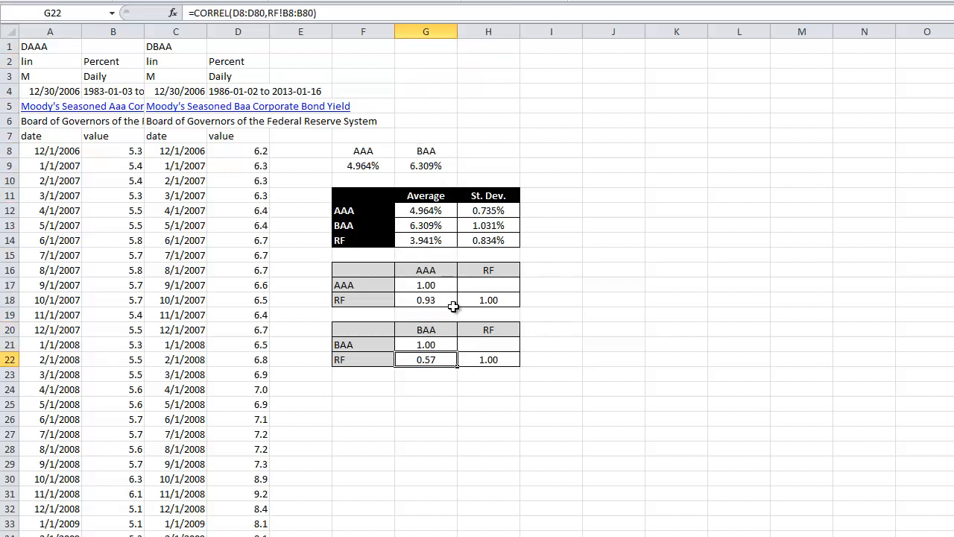
# On the valuation sheet, start a MultiNormalValue formula for Cost of Debt in B17 using B17:B18 and the AAA correlation matrix COD!G17:H18.
pyautogui.click(97, 535)
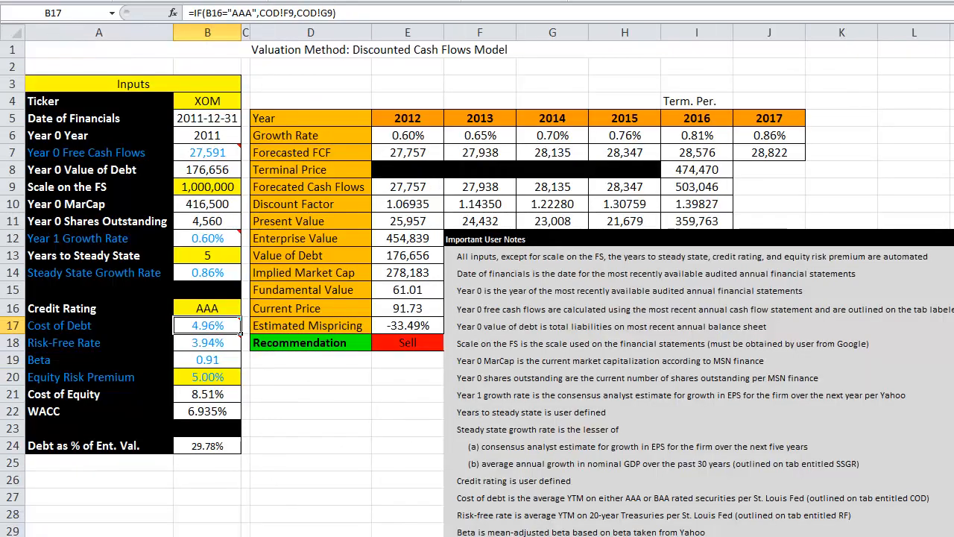
pyautogui.write('=')
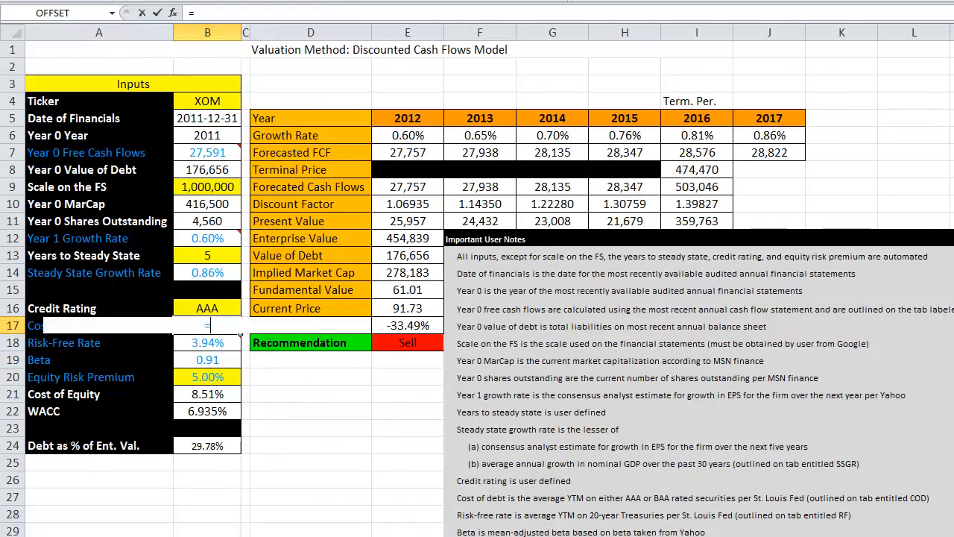
pyautogui.write('multinormalvalue(')
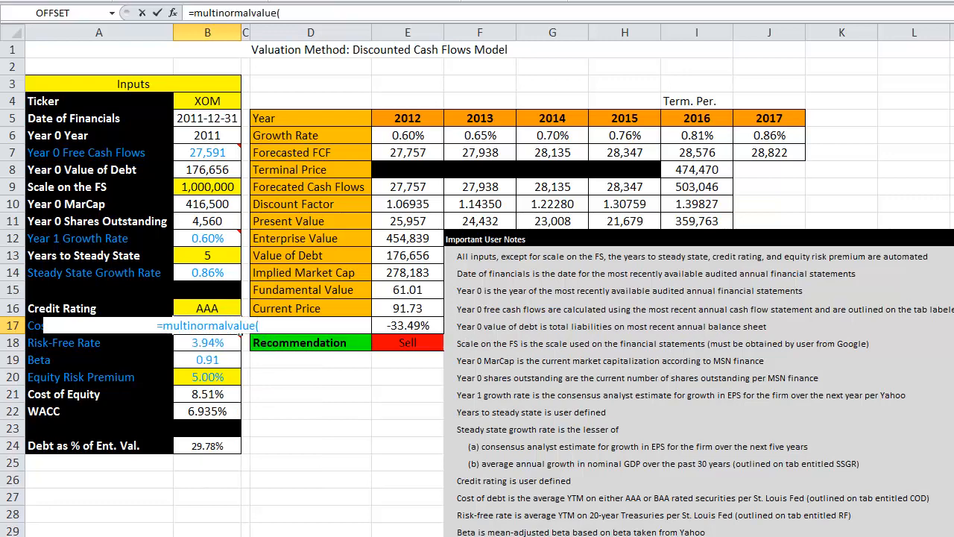
pyautogui.write('B17:B18,')
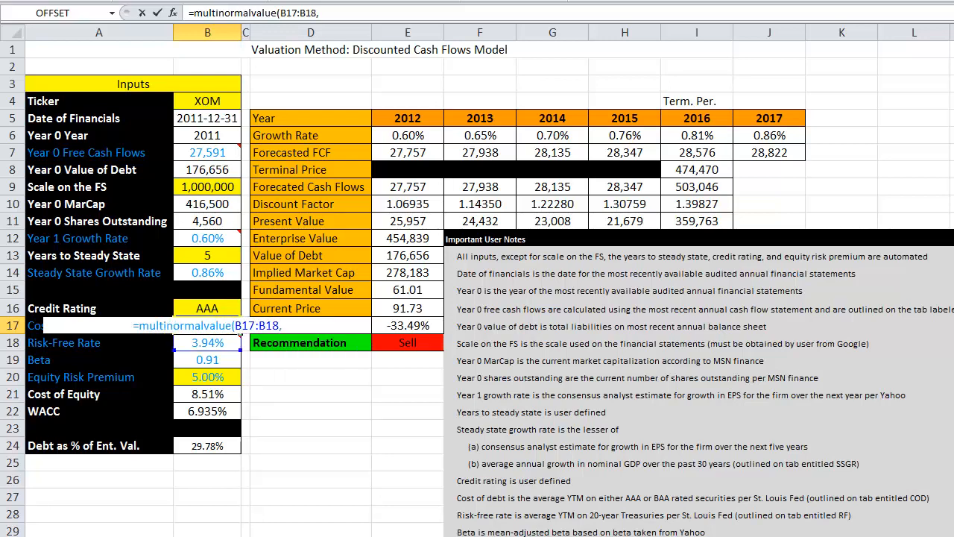
pyautogui.click(313, 536)
pyautogui.moveTo(441, 287); pyautogui.dragTo(471, 298)
# Complete the Cost of Debt formula with the AAA average COD!G12 and standard deviation COD!H12.
pyautogui.write(',')
pyautogui.click(440, 213)
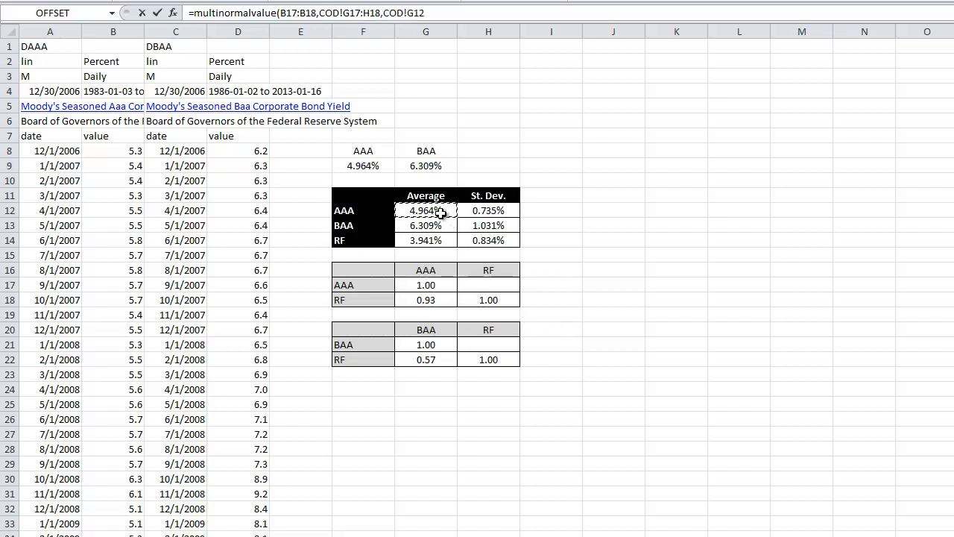
pyautogui.write(',')
pyautogui.click(483, 212)
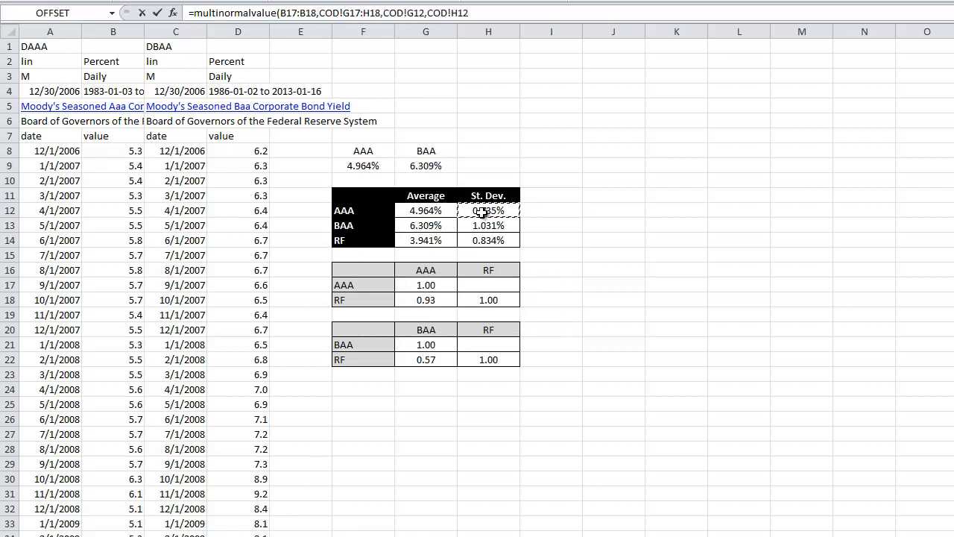
pyautogui.write(')')
pyautogui.press('Return')
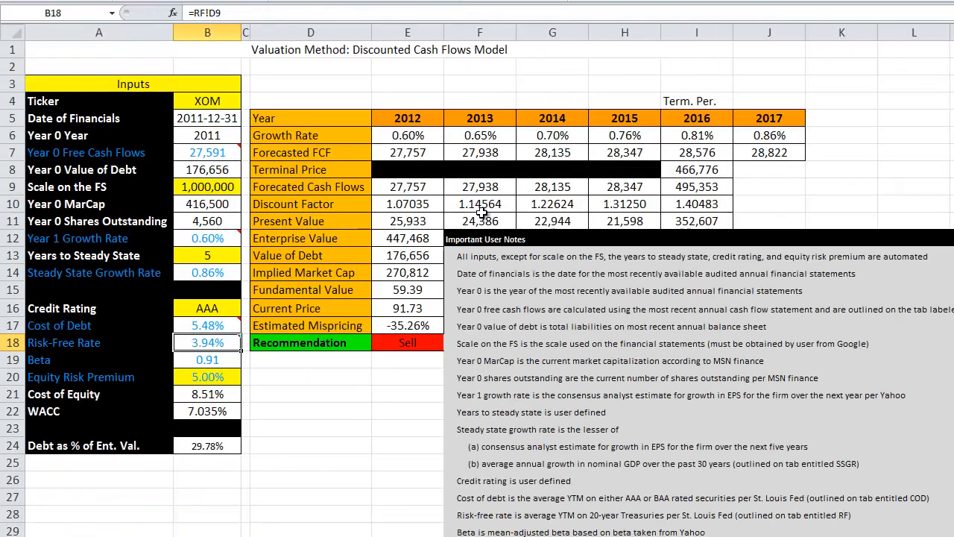
# Wrap the Cost of Debt formula in an IF that tests whether credit rating B16 equals "AAA".
pyautogui.press('Up')
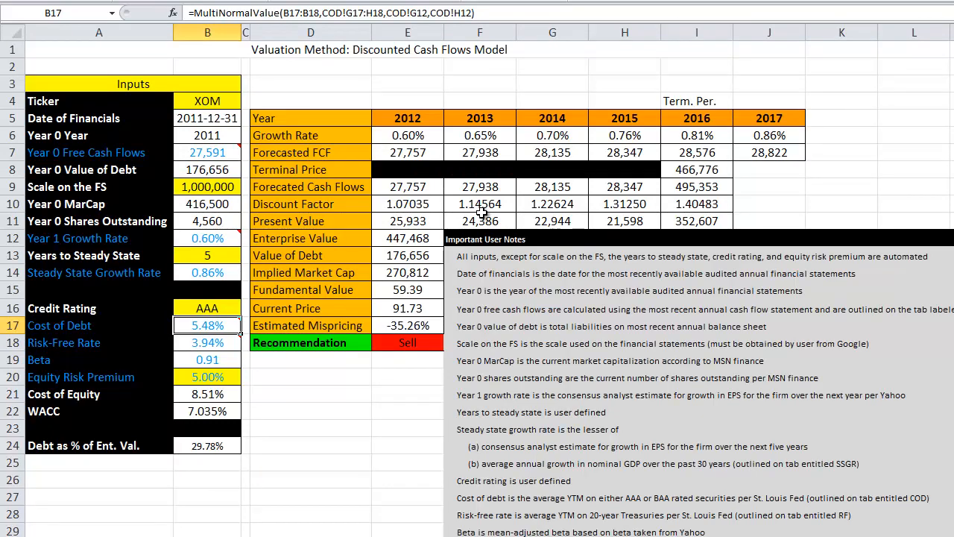
pyautogui.click(197, 13)
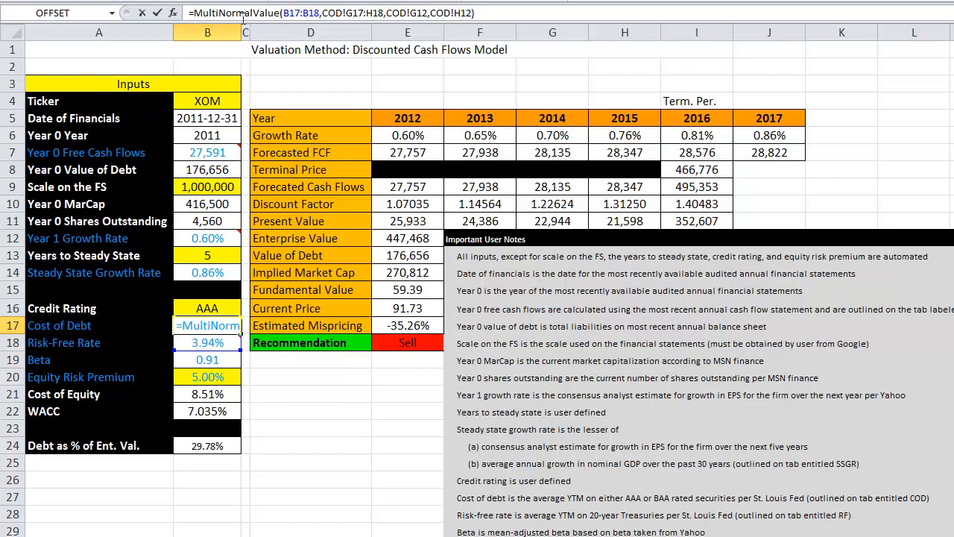
pyautogui.write('if(')
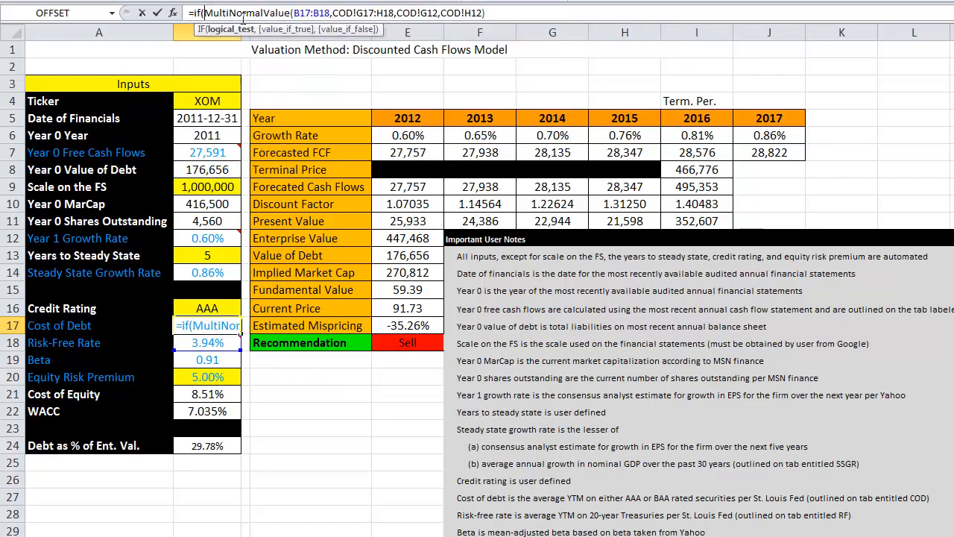
pyautogui.click(196, 307)
pyautogui.write('="AAA",')
# Append a second MultiNormalValue function as the IF's false value in the Cost of Debt formula, starting with range B17:B18.
pyautogui.click(569, 15)
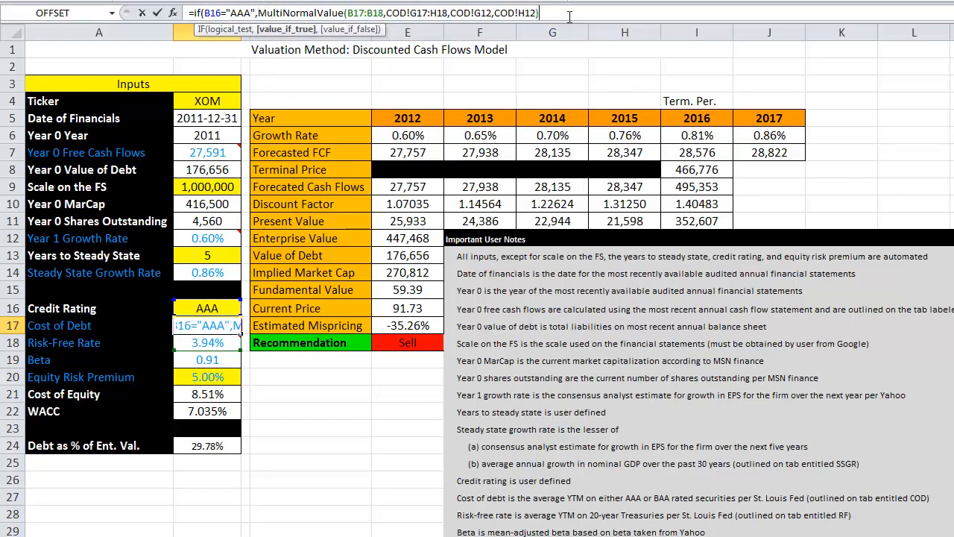
pyautogui.write(',')
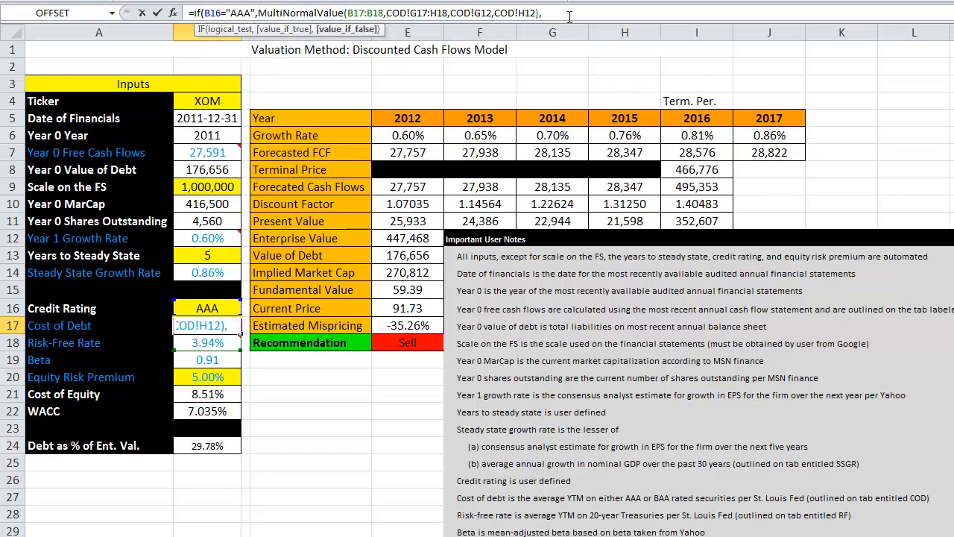
pyautogui.write('multino')
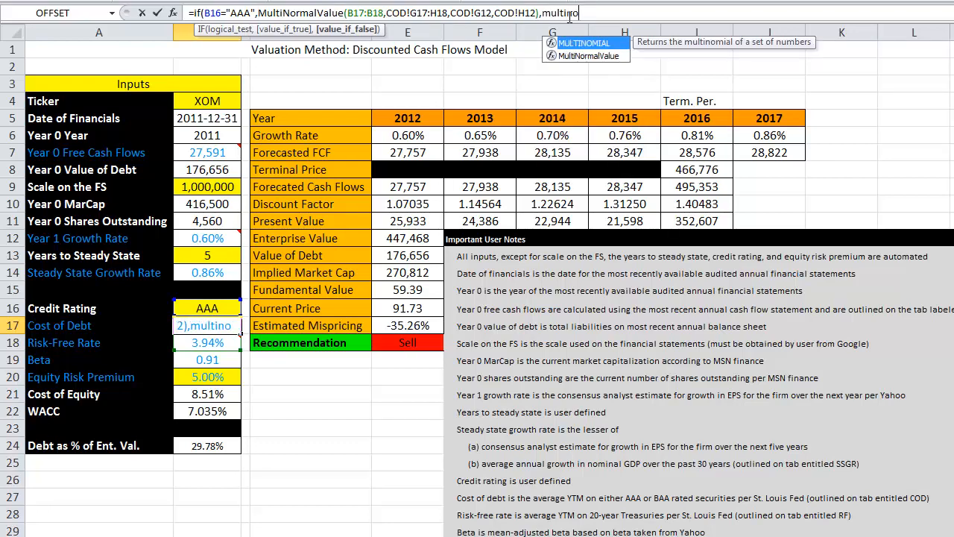
pyautogui.write('rmvalv')
pyautogui.press('BackSpace')
pyautogui.press('BackSpace')
pyautogui.press('BackSpace')
pyautogui.press('BackSpace')
pyautogui.write('alvalue(B17:B18')
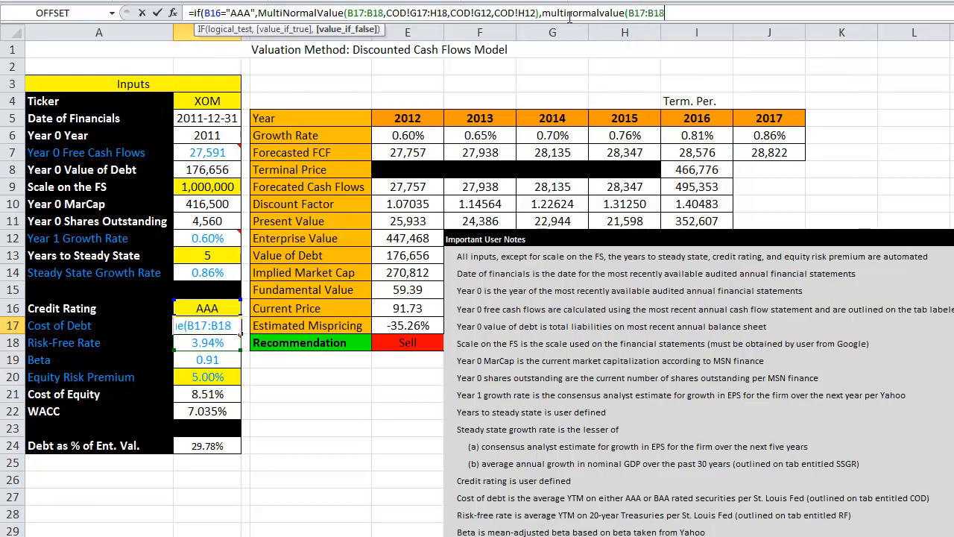
# Finish the false branch with the BAA matrix COD!G21:H22, average COD!G13 and standard deviation COD!H13, and enter the Cost of Debt formula.
pyautogui.write(',COD!')
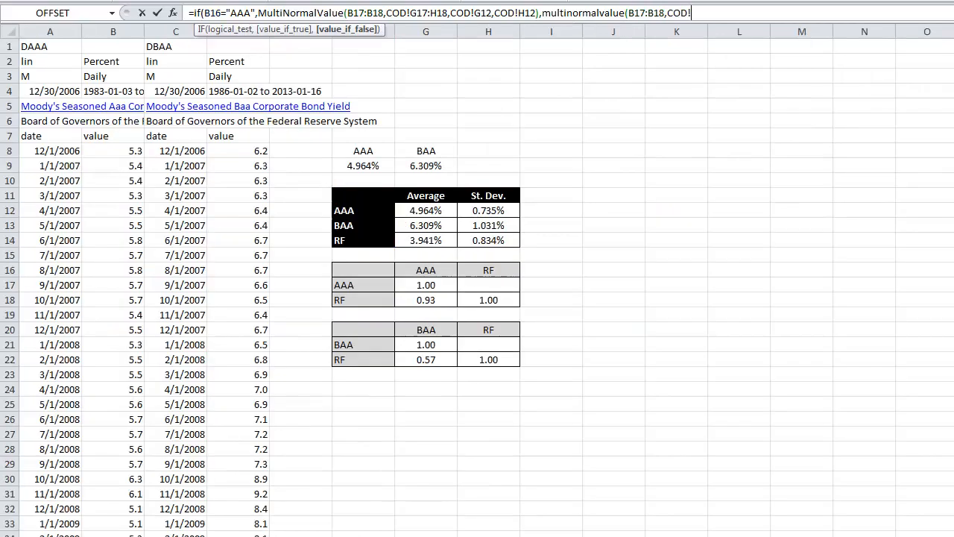
pyautogui.hotkey('ctrl', 'pagedown')
pyautogui.moveTo(445, 345); pyautogui.dragTo(483, 356)
pyautogui.write(',')
pyautogui.click(434, 225)
pyautogui.write(',COD!G13,')
pyautogui.click(481, 225)
pyautogui.write(')')
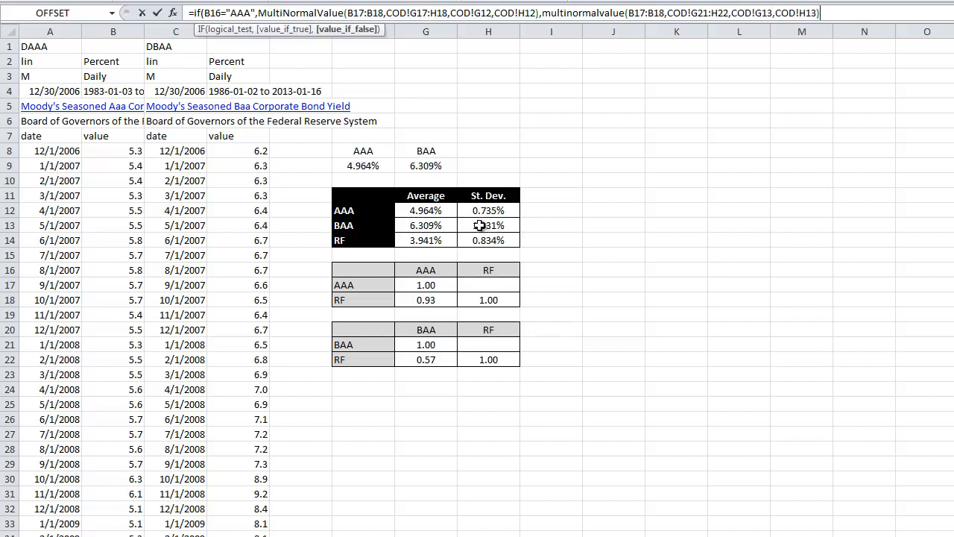
pyautogui.press('Return')
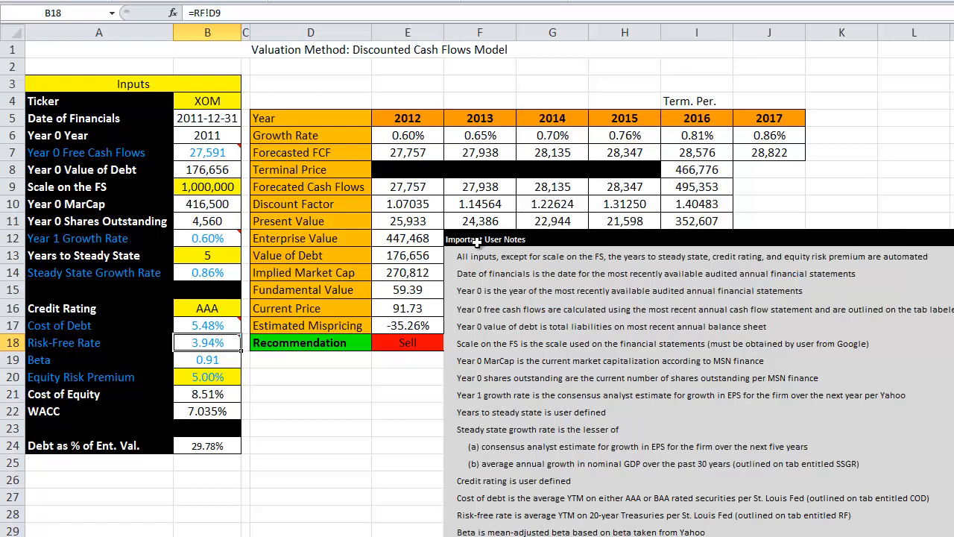
# Start the Risk-Free Rate formula in B18 as an IF testing B16="AAA", with MultiNormalValue on B17:B18 as its true value.
pyautogui.write('=if(')
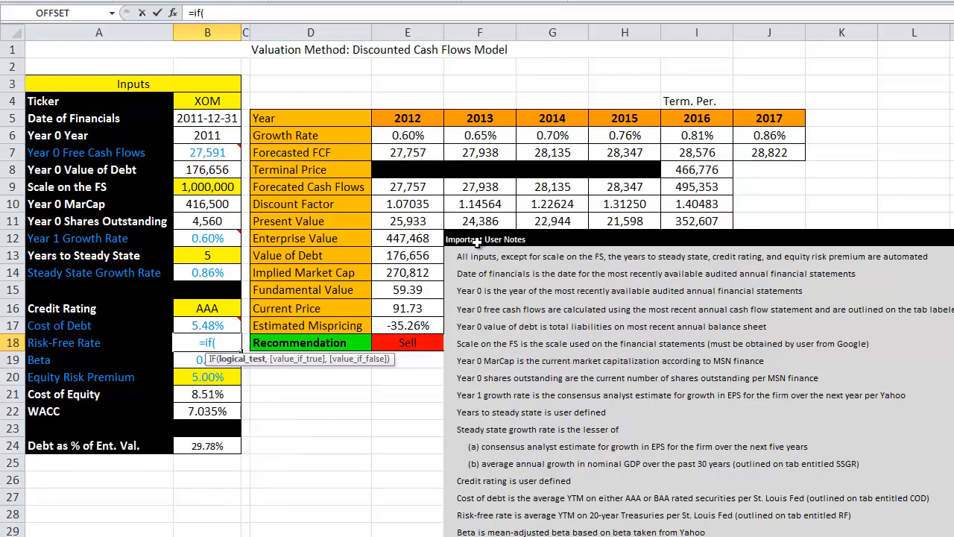
pyautogui.write('B16=')
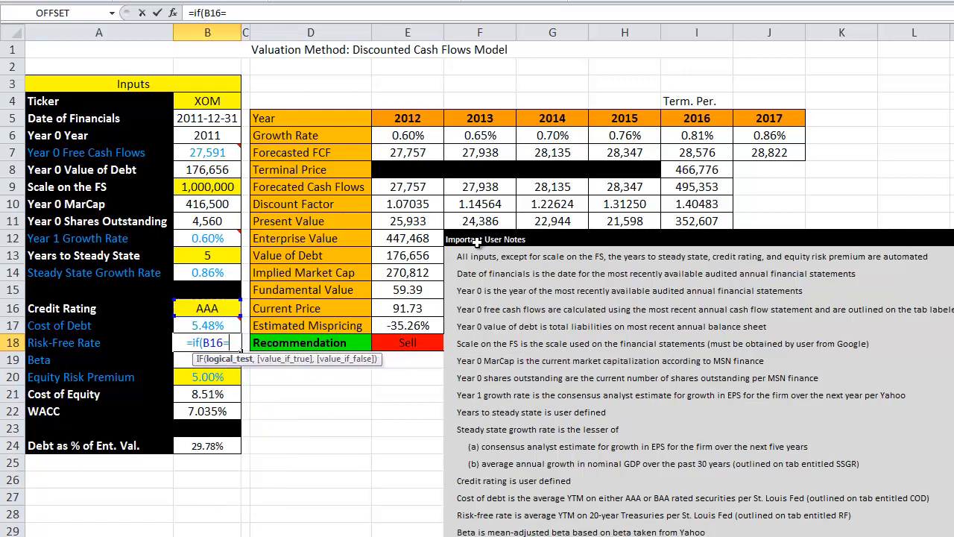
pyautogui.write('"AAA",mult')
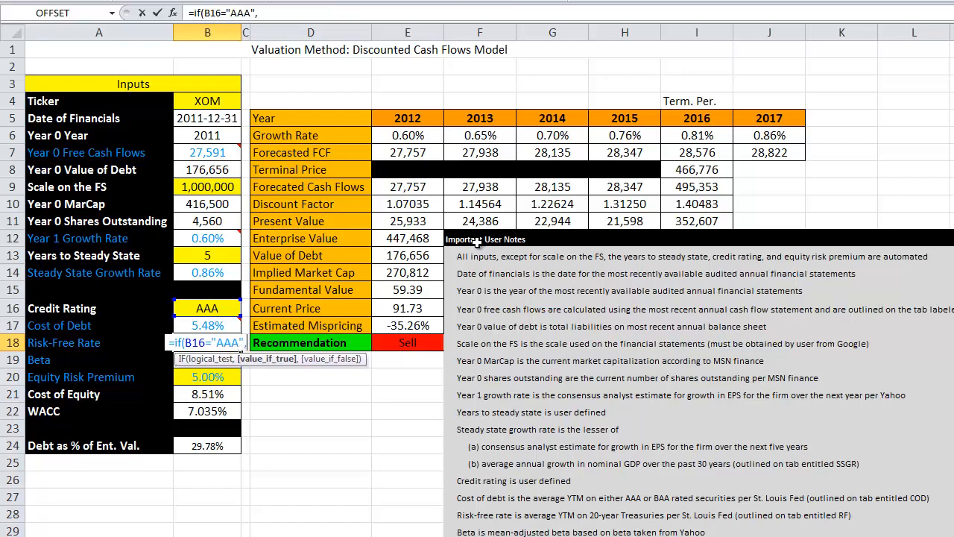
pyautogui.write('rm')
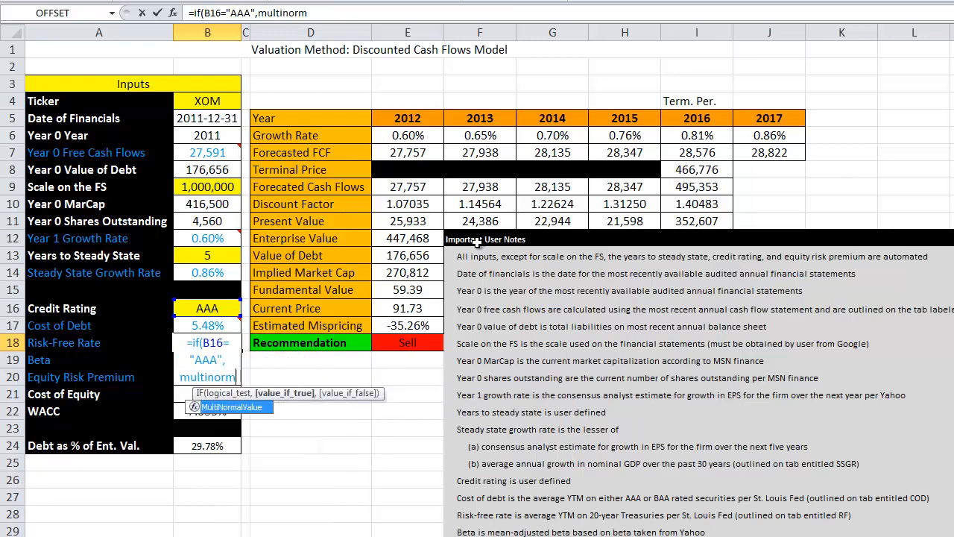
pyautogui.write('alvalue')
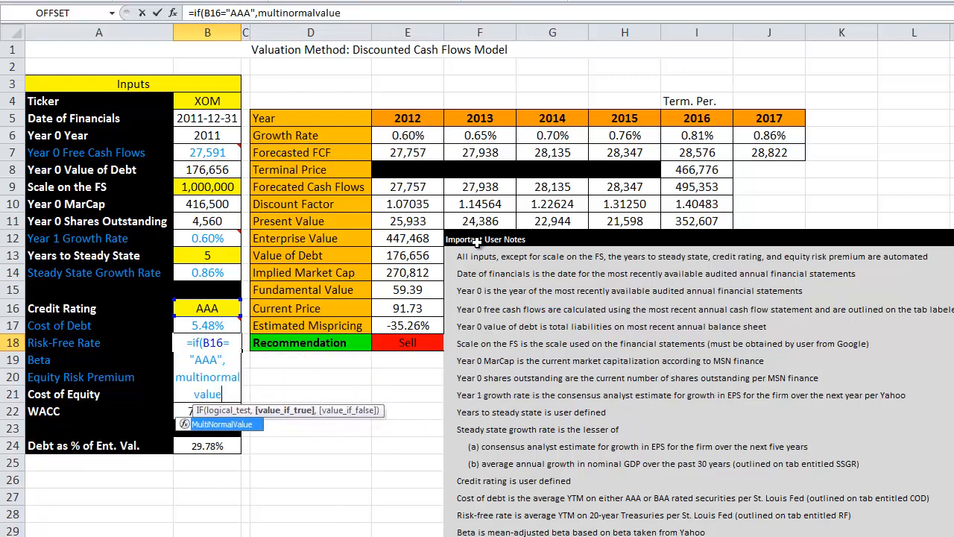
pyautogui.write('(B17:')
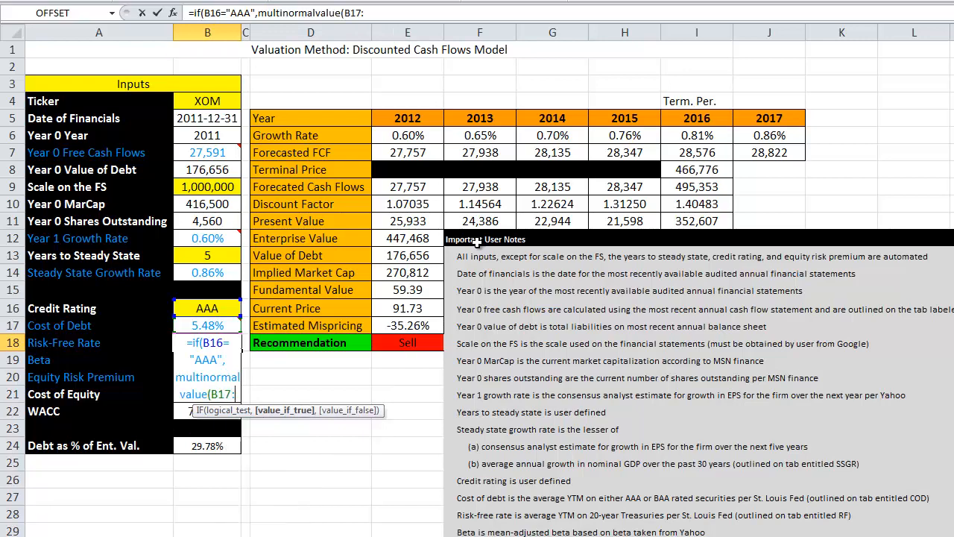
pyautogui.write('B18,')
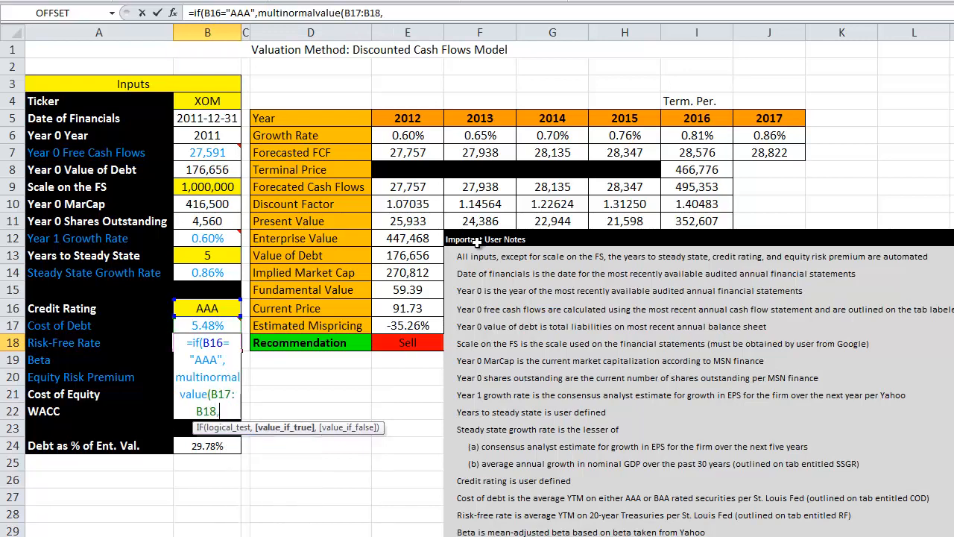
# Complete the Risk-Free Rate formula's true branch with matrix COD!G17:H18, RF average COD!G14 and RF standard deviation COD!H14.
pyautogui.hotkey('ctrl', 'pagedown')
pyautogui.hotkey('ctrl', 'pageup')
pyautogui.moveTo(422, 284); pyautogui.dragTo(465, 293)
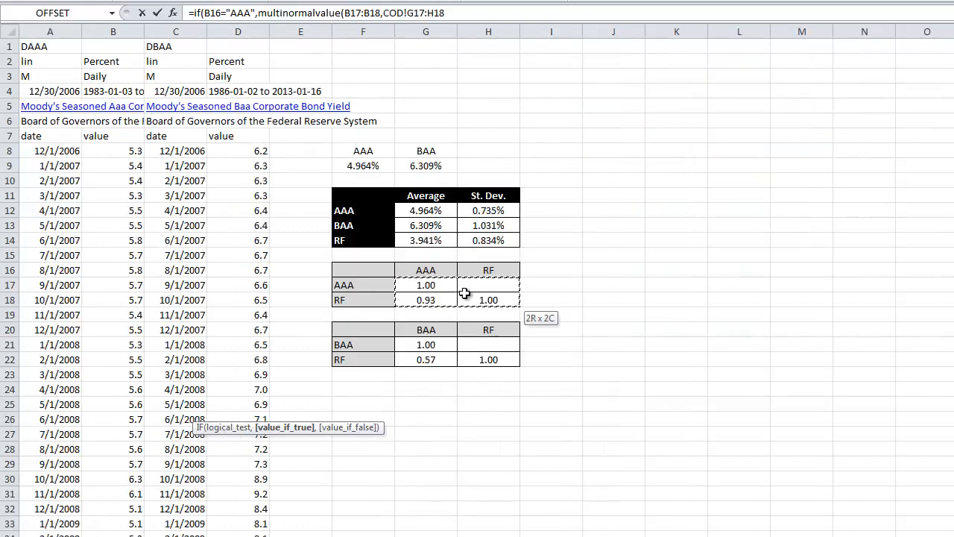
pyautogui.write(',')
pyautogui.click(443, 239)
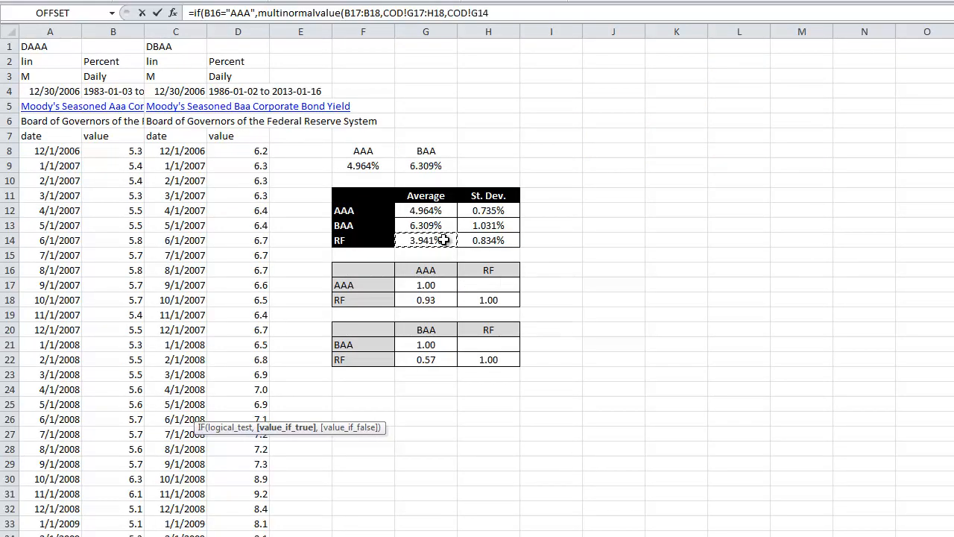
pyautogui.write(',')
pyautogui.click(490, 242)
pyautogui.write('),')
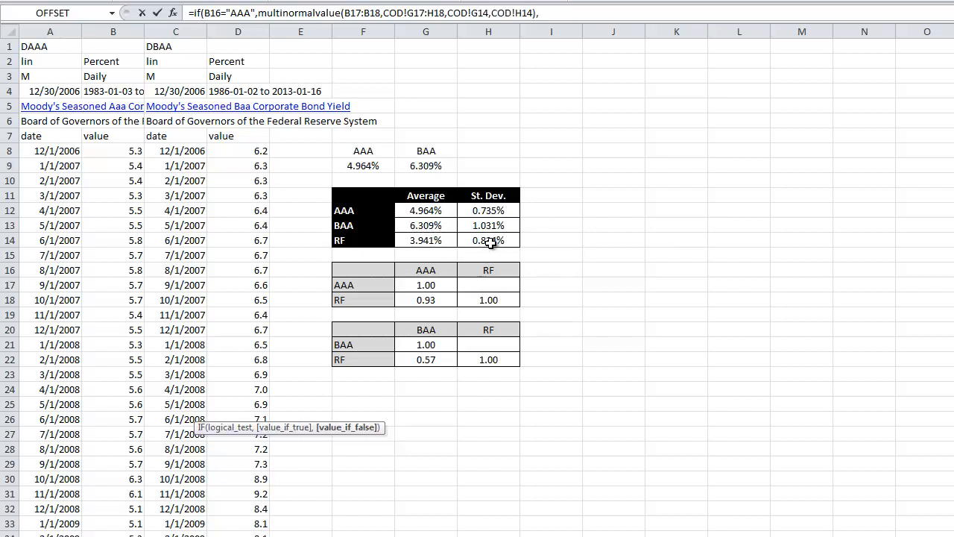
# Complete the Risk-Free Rate formula with a false-branch MultiNormalValue on B17:B18, using matrix COD!G21:H22, average COD!G14 and standard deviation COD!H14.
pyautogui.write('multinor')
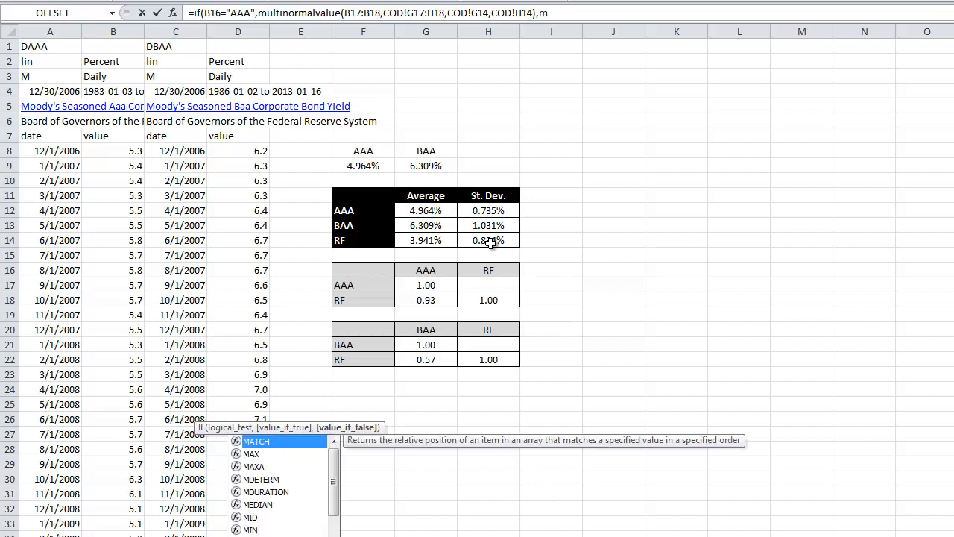
pyautogui.write('malval')
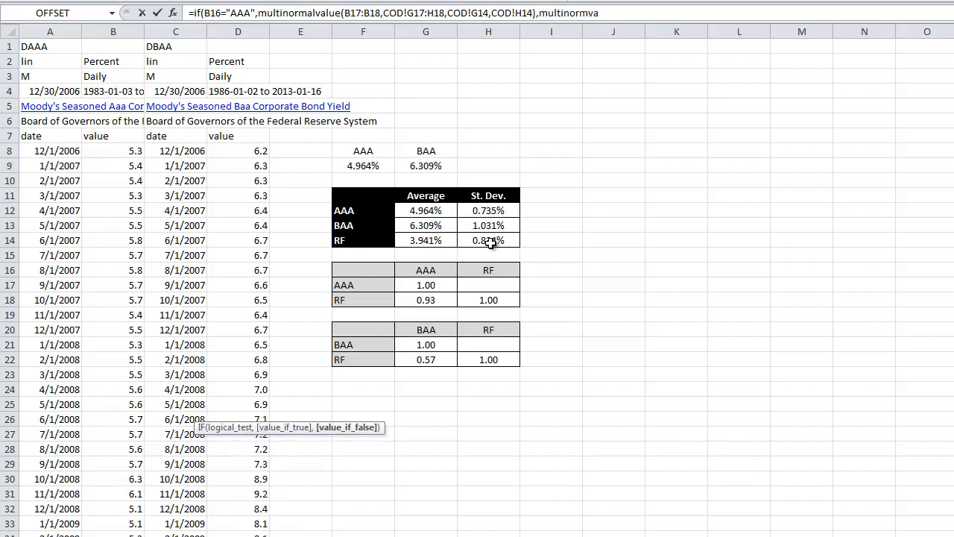
pyautogui.write('ue(B17:B18,')
pyautogui.moveTo(418, 346); pyautogui.dragTo(477, 354)
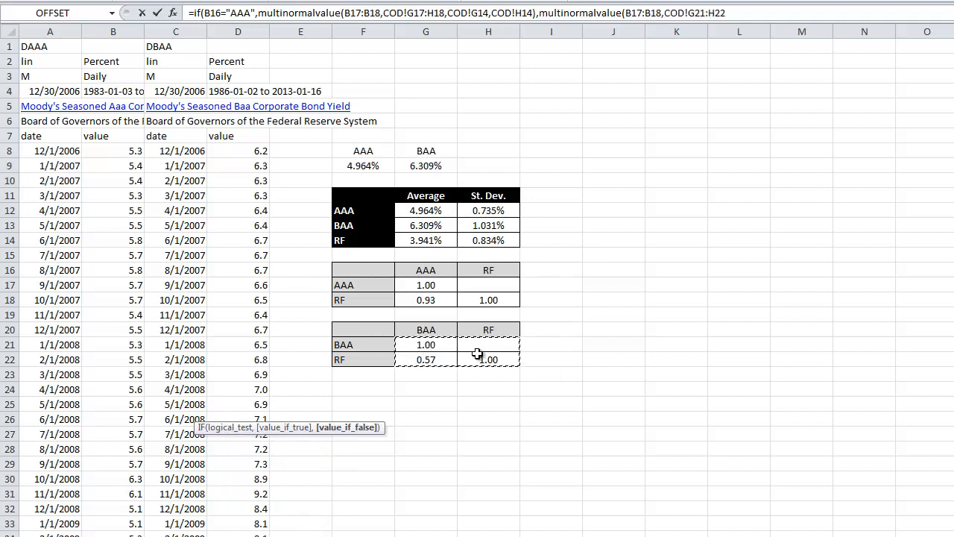
pyautogui.write(',')
pyautogui.click(429, 243)
pyautogui.write(',COD!G14')
pyautogui.click(493, 243)
pyautogui.write('))')
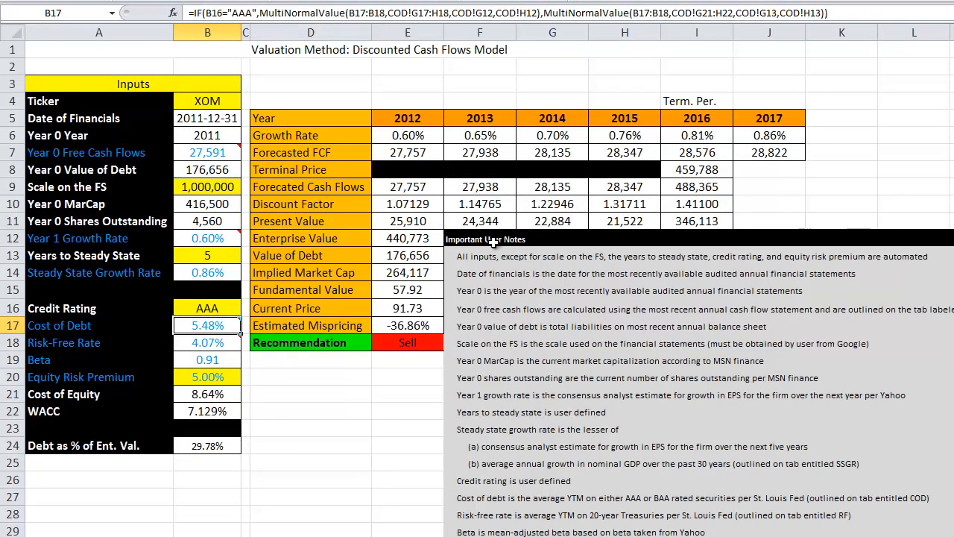
# Review the averages, standard deviations and correlation matrices on the COD sheet that feed Cost of Debt and Risk-Free Rate.
pyautogui.hotkey('shift', 'Down')
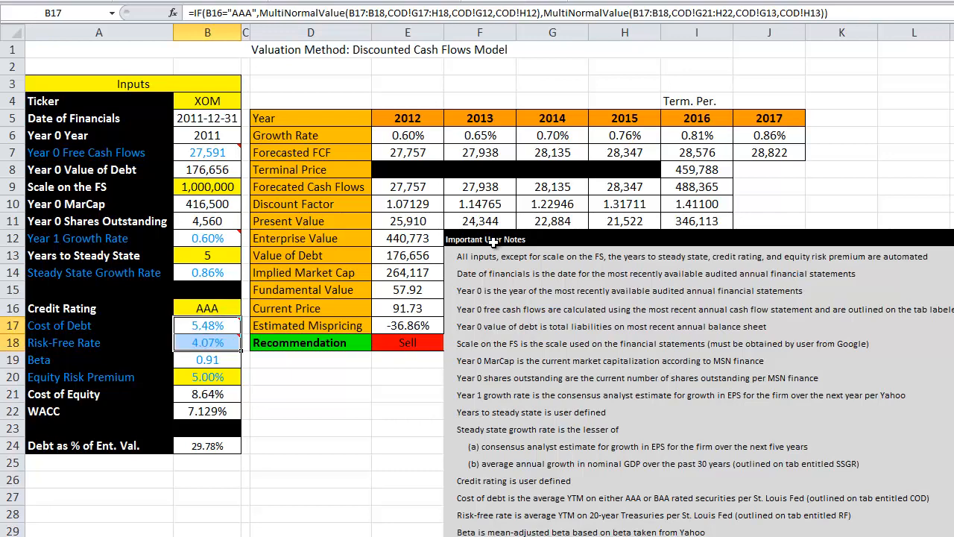
pyautogui.hotkey('ctrl', 'pagedown')
pyautogui.hotkey('ctrl', 'pagedown')
pyautogui.hotkey('ctrl', 'pagedown')
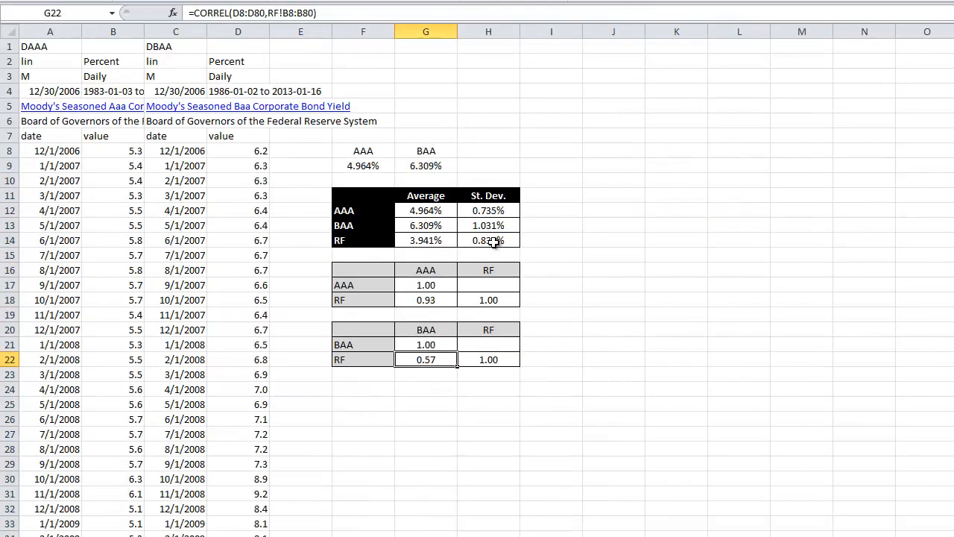
pyautogui.click(613, 137)
pyautogui.moveTo(431, 212); pyautogui.dragTo(489, 242)
pyautogui.moveTo(433, 286); pyautogui.dragTo(494, 357)
pyautogui.click(483, 431)
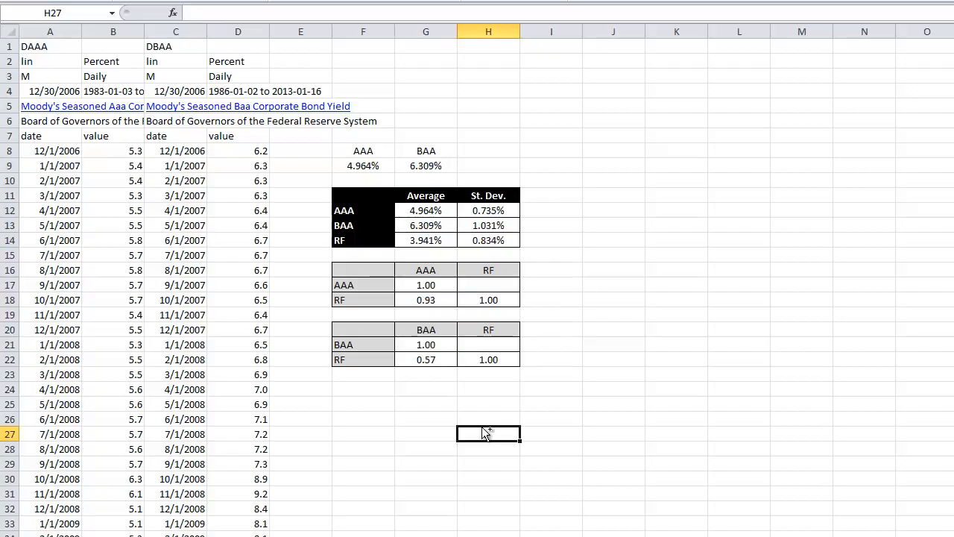
pyautogui.hotkey('ctrl', 'pageup')
pyautogui.hotkey('ctrl', 'pageup')
pyautogui.hotkey('ctrl', 'pageup')
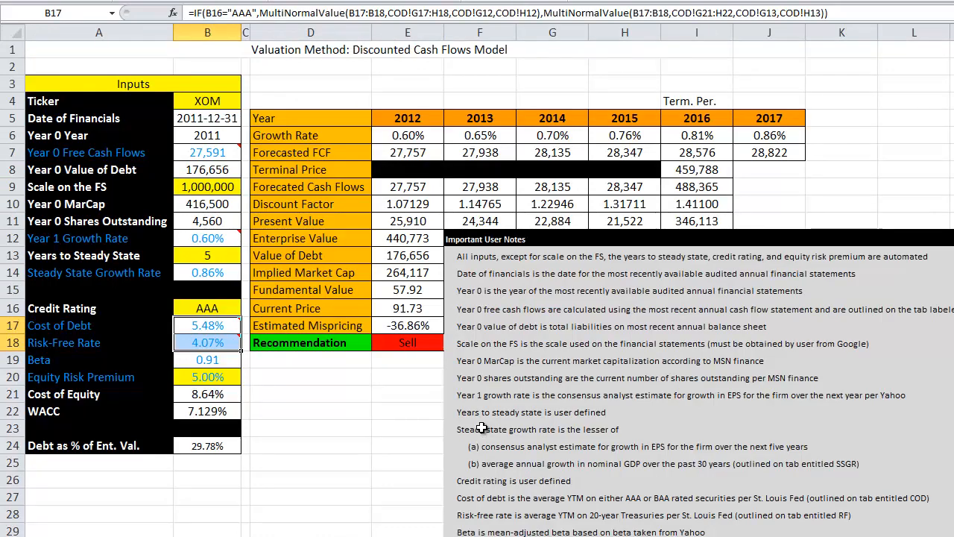
# Examine the growth rate, Cost of Debt, Risk-Free Rate, Beta, Equity Risk Premium and Year 0 Free Cash Flows inputs of the valuation model.
pyautogui.press('Down')
pyautogui.press('Down')
pyautogui.press('Down')
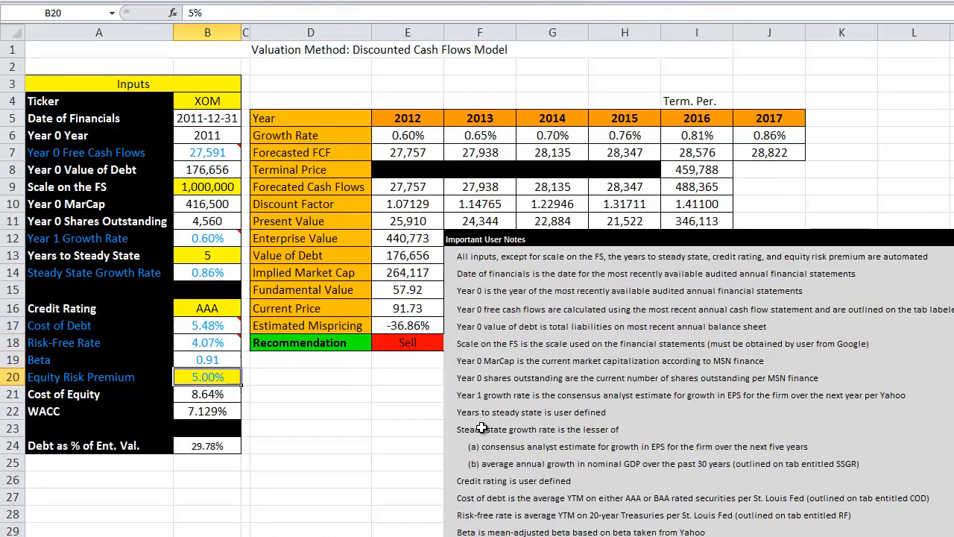
pyautogui.press('Up')
pyautogui.press('Left')
pyautogui.press('Right')
pyautogui.press('Down')
pyautogui.press('Up')
pyautogui.press('Up')
pyautogui.press('Up')
pyautogui.press('Up')
pyautogui.press('Up')
pyautogui.press('Up')
pyautogui.press('Up')
pyautogui.press('Up')
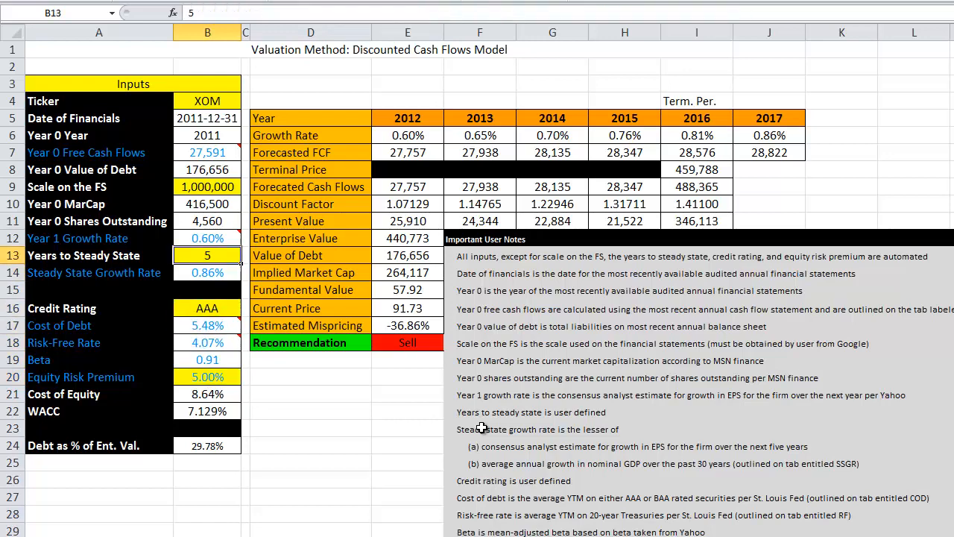
pyautogui.keyDown('ctrl'); pyautogui.click(183, 273); pyautogui.keyUp('ctrl')
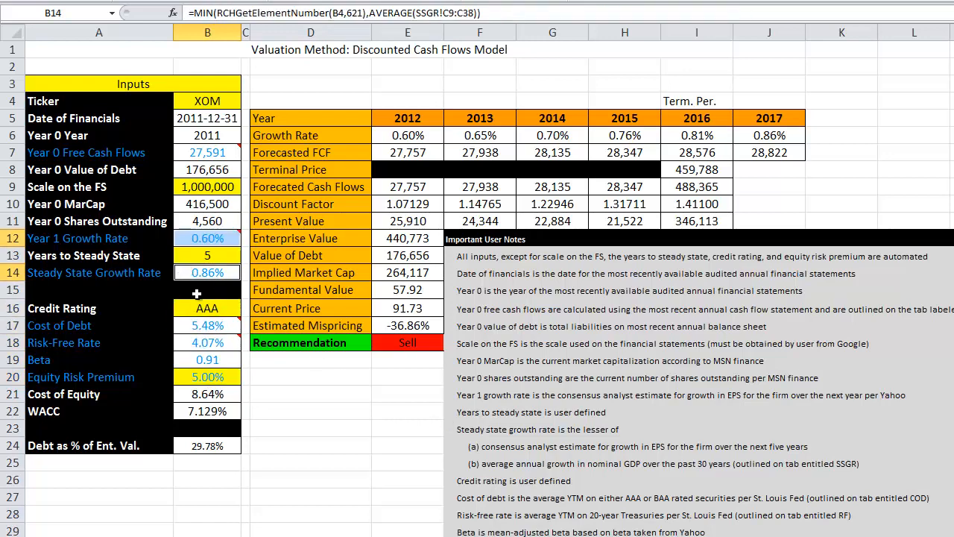
pyautogui.moveTo(214, 358); pyautogui.dragTo(213, 377)
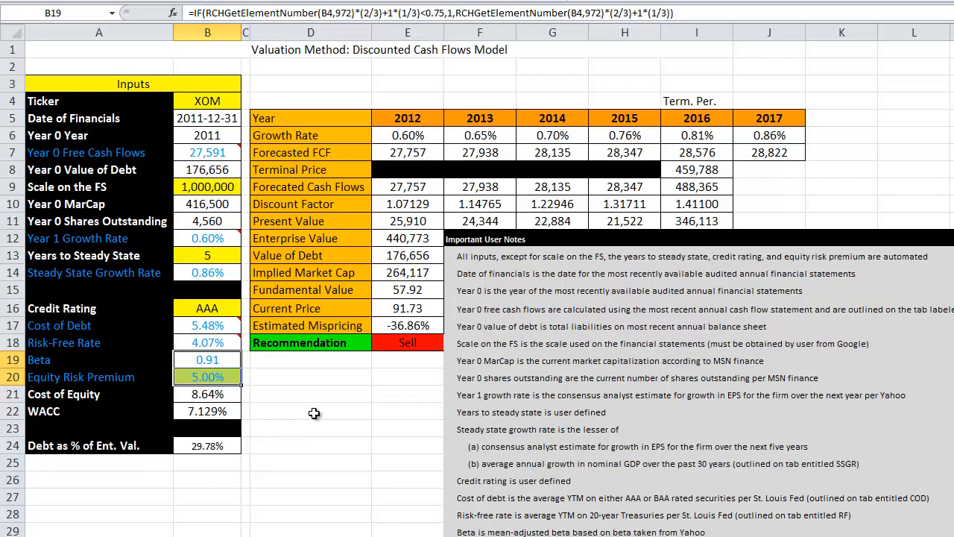
pyautogui.press('Right')
pyautogui.press('Left')
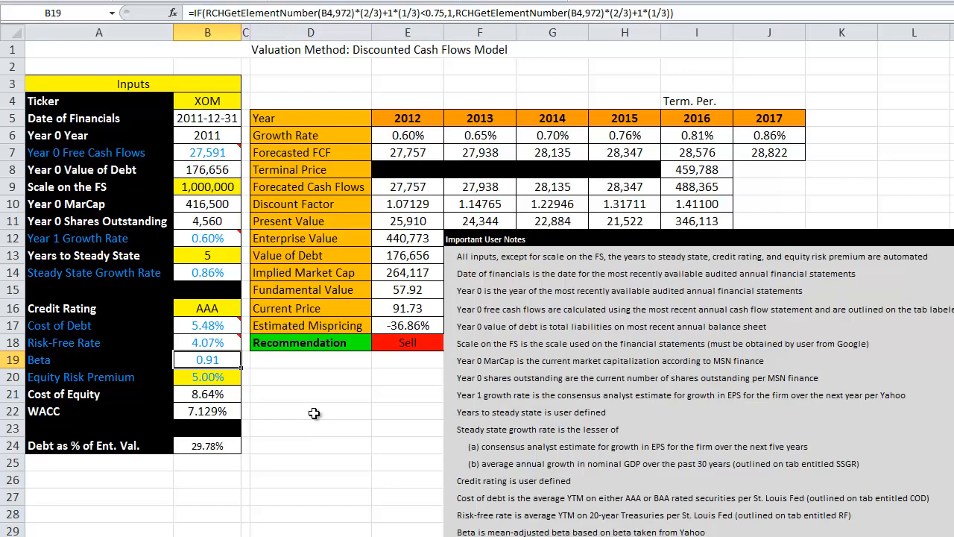
pyautogui.press('Up')
pyautogui.press('Up')
pyautogui.hotkey('shift', 'Down')
pyautogui.click(186, 154)
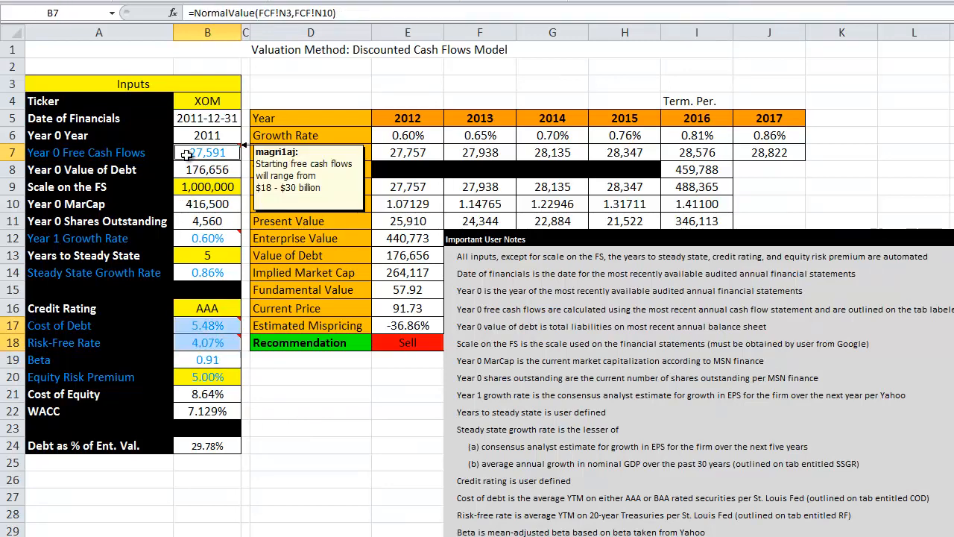
# Go to the blank Simulation sheet and enter the headers Iteration, Fund. V. and Mispricing in A1:C1.
pyautogui.click(207, 536)
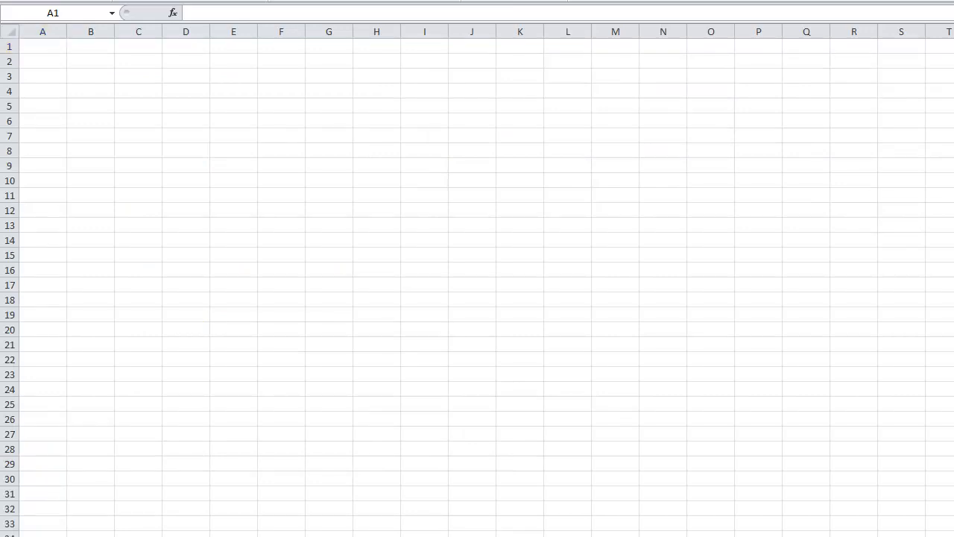
pyautogui.click(130, 298)
pyautogui.hotkey('ctrl', 'Home')
pyautogui.write('Iteration')
pyautogui.press('Tab')
pyautogui.write('F')
pyautogui.write('.')
pyautogui.write('und. V.')
pyautogui.press('Tab')
pyautogui.write('Mispricing')
pyautogui.press('Tab')
pyautogui.press('Return')
# Number the iterations from 1 to 500 down column A, starting in A2, as a linear series with step value 1.
pyautogui.write('1')
pyautogui.hotkey('ctrl', 'Return')
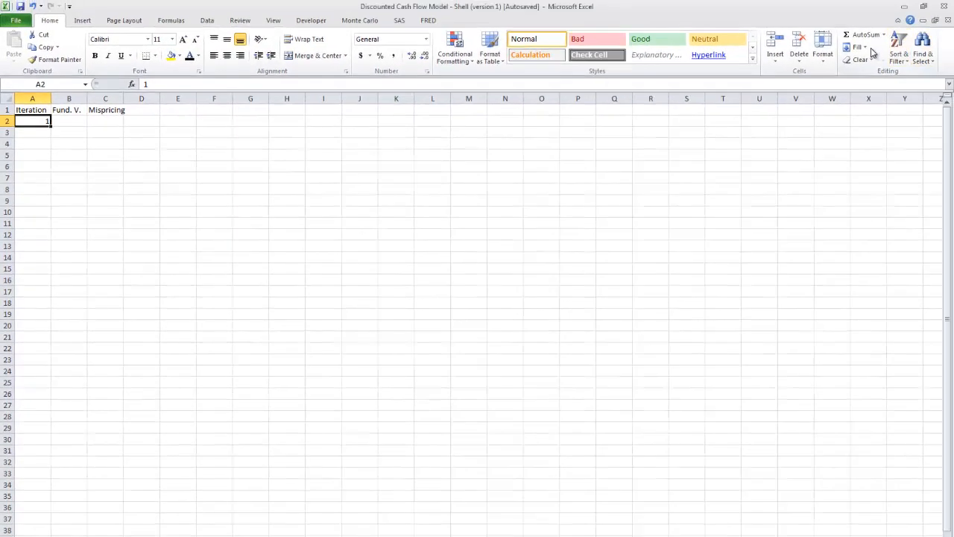
pyautogui.click(869, 49)
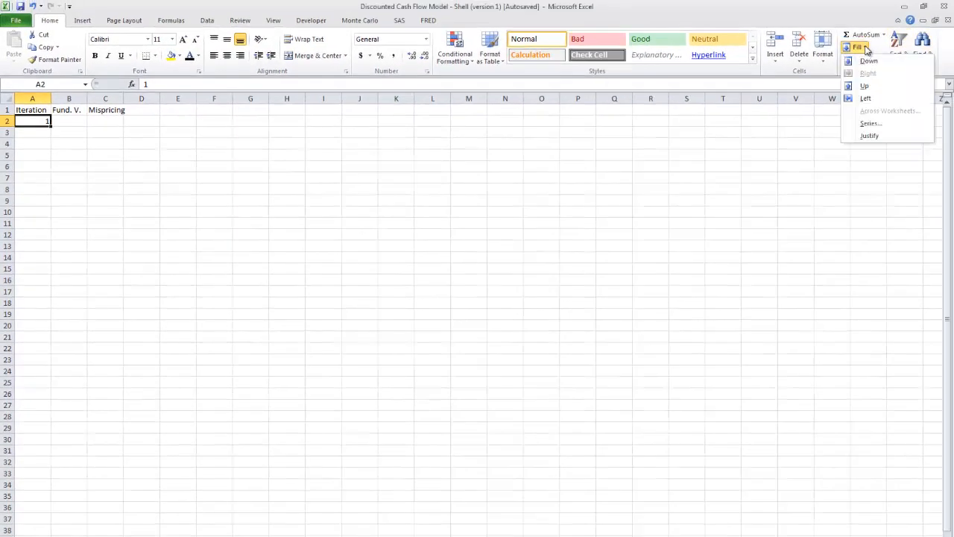
pyautogui.click(872, 129)
pyautogui.click(428, 160)
pyautogui.click(525, 212)
pyautogui.write('500')
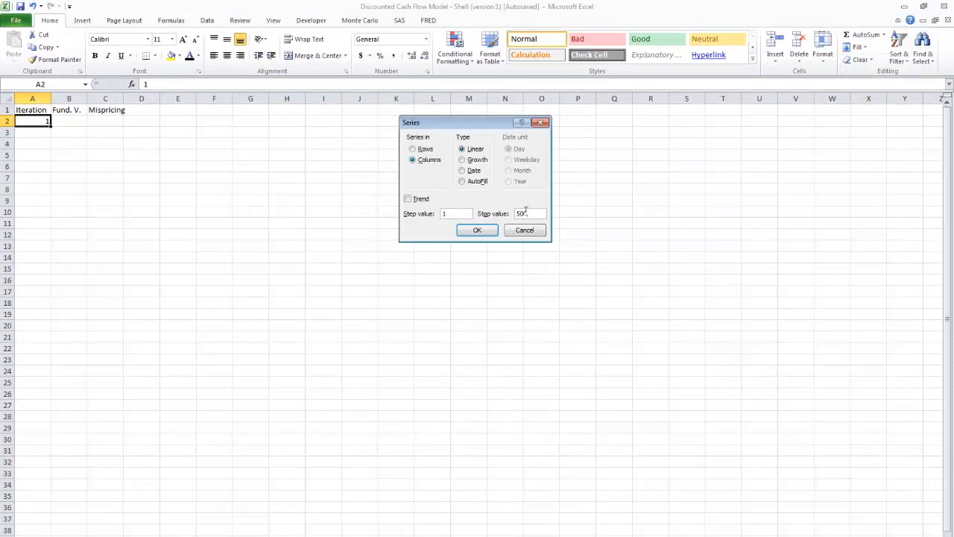
pyautogui.moveTo(476, 126); pyautogui.dragTo(123, 141)
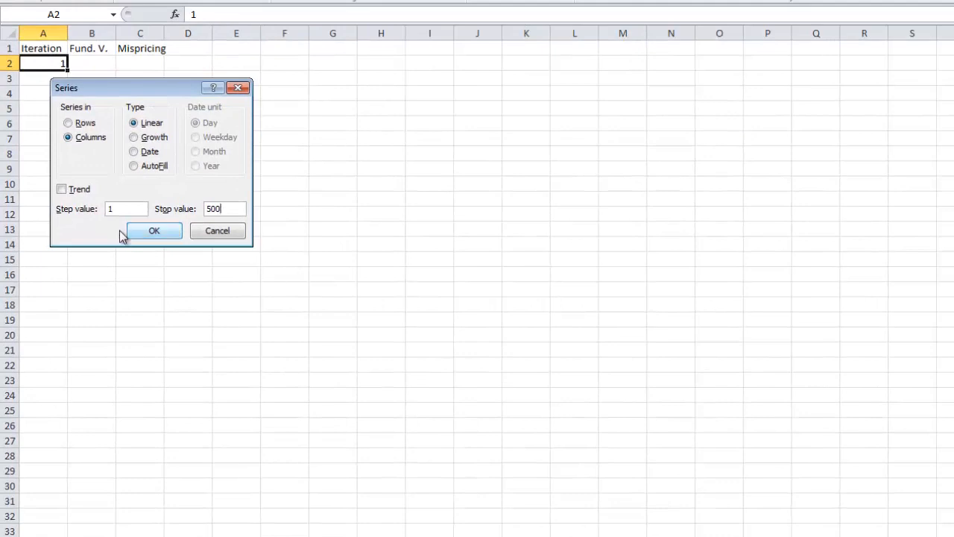
pyautogui.click(144, 231)
pyautogui.click(237, 250)
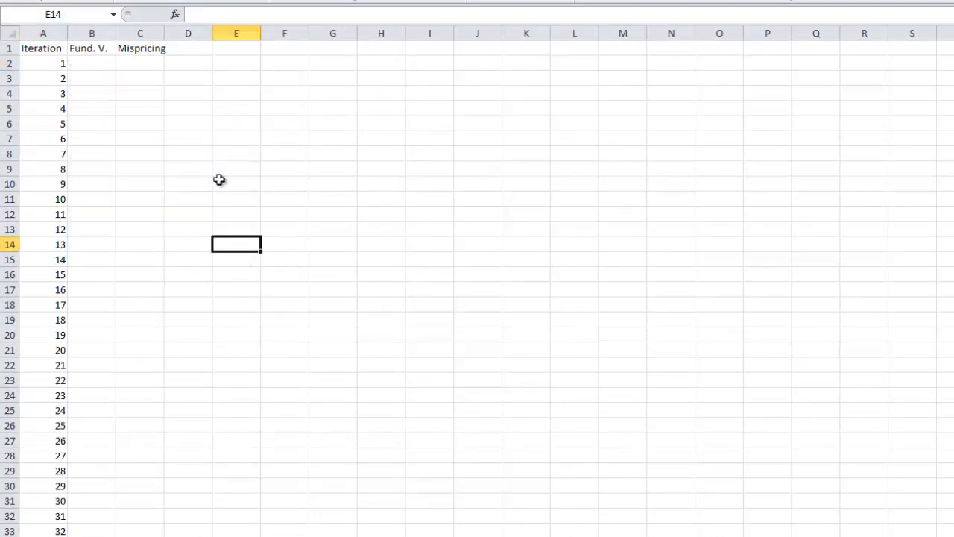
# Enter =SimulationValue('Quant. Analysis'!$E$15,Simulation!A2) in B2 and fill it down the Fund. V. column.
pyautogui.click(110, 66)
pyautogui.write('=simulationvalu')
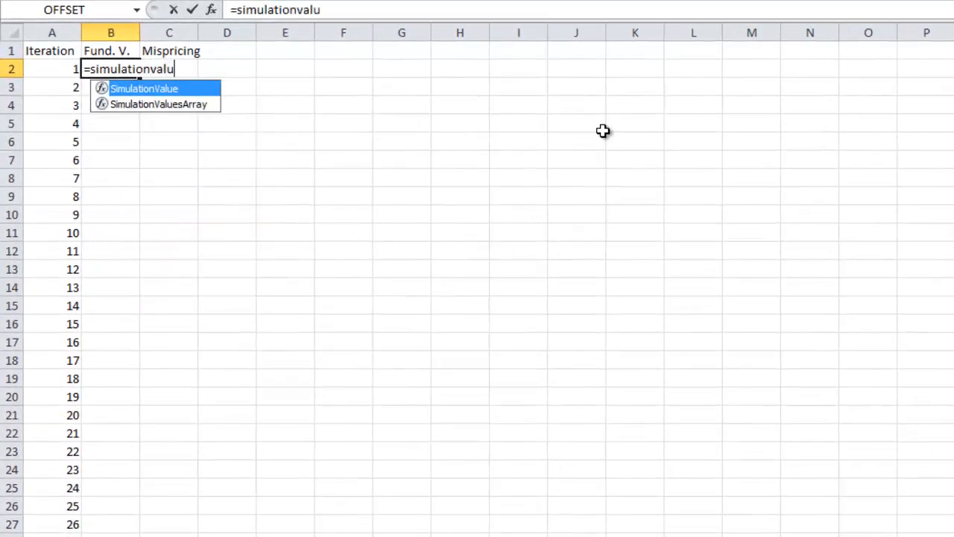
pyautogui.write('e(')
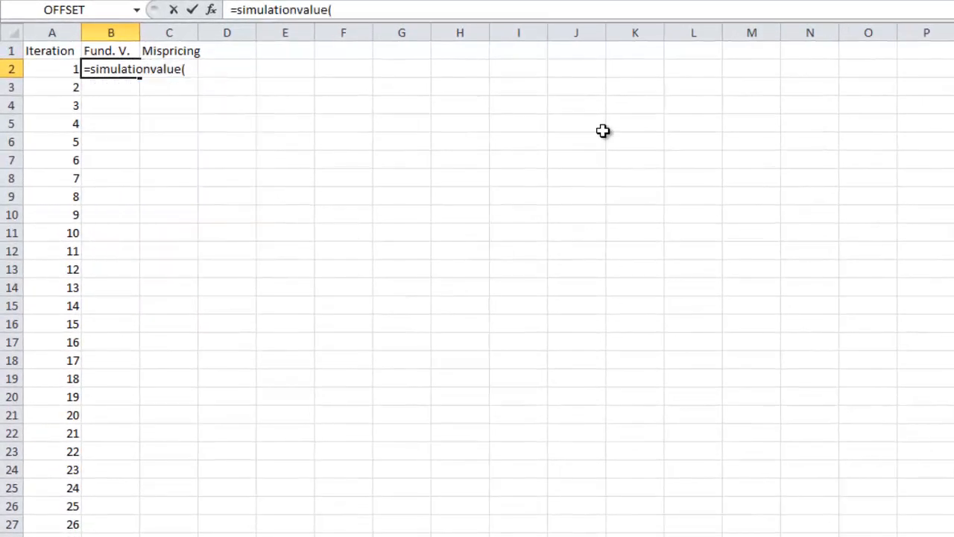
pyautogui.hotkey('ctrl', 'pageup')
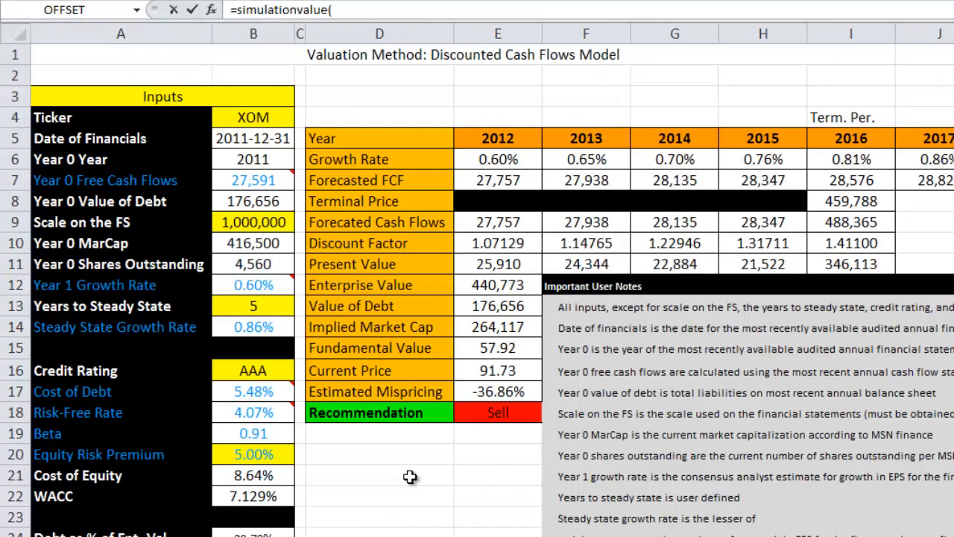
pyautogui.click(513, 351)
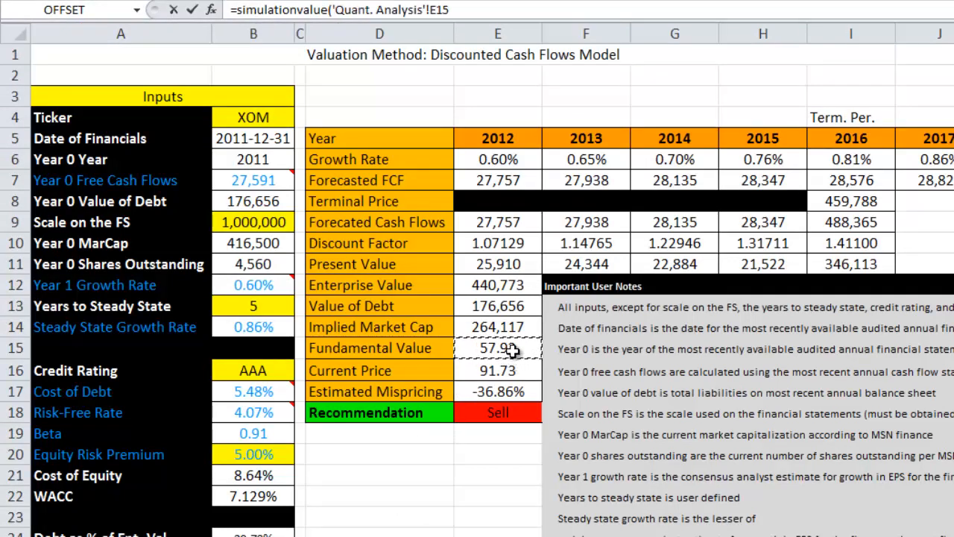
pyautogui.press('F4')
pyautogui.write(',')
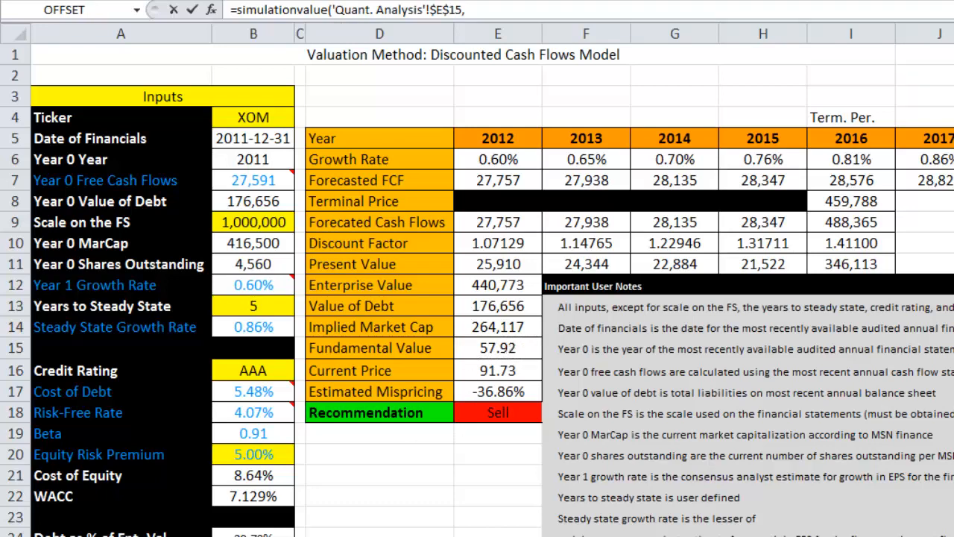
pyautogui.hotkey('ctrl', 'pagedown')
pyautogui.click(68, 72)
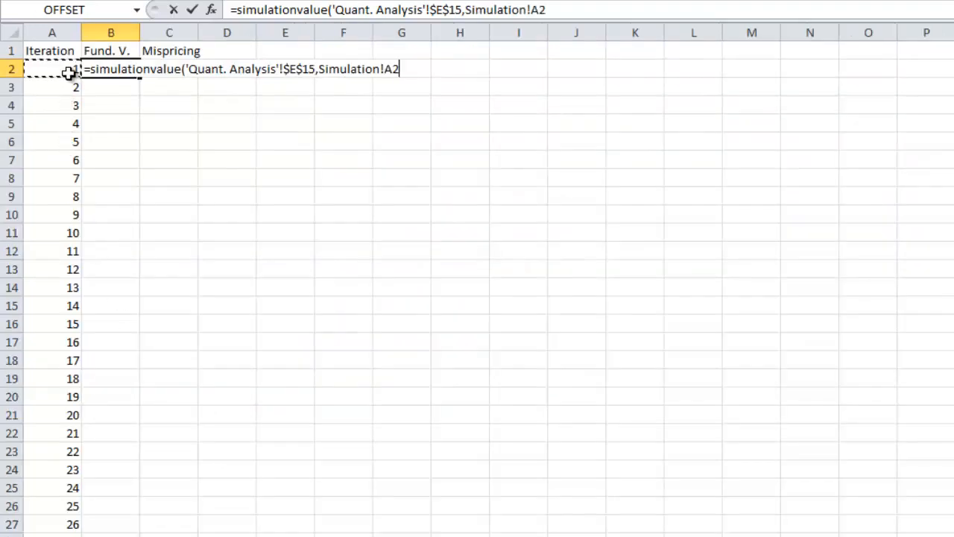
pyautogui.write(')')
pyautogui.hotkey('ctrl', 'Return')
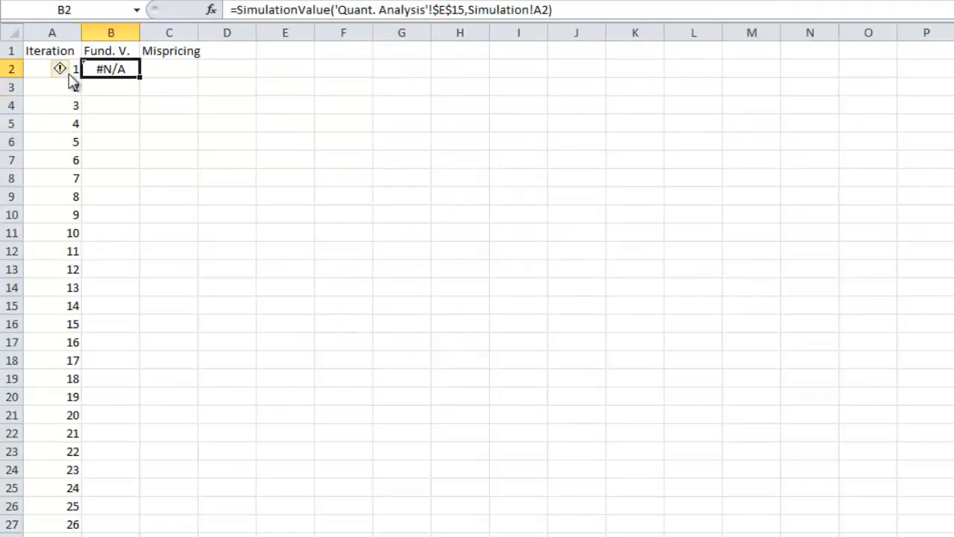
pyautogui.doubleClick(140, 78)
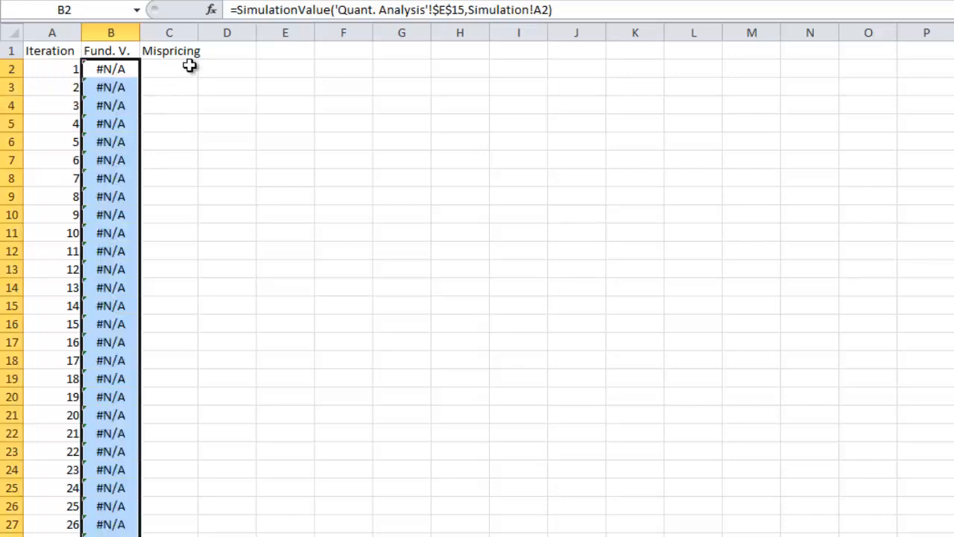
# Enter =SimulationValue('Quant. Analysis'!$E$17,Simulation!A2) in C2 and fill it down the Mispricing column.
pyautogui.click(189, 66)
pyautogui.write('=simul')
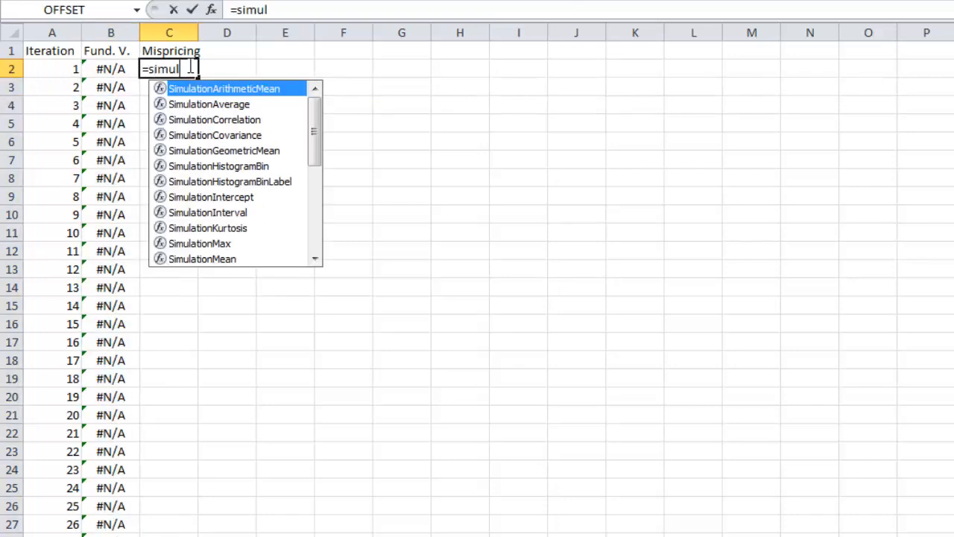
pyautogui.write('ationvalue(')
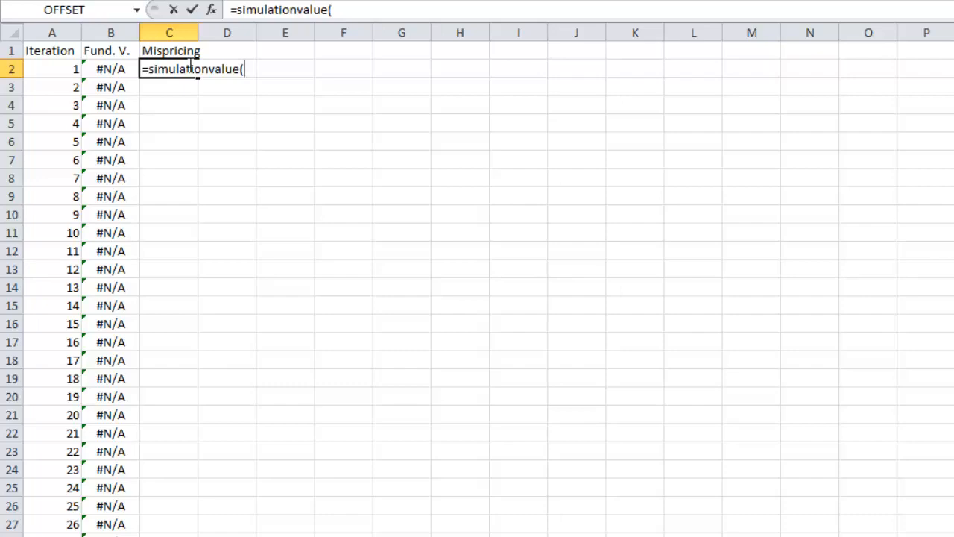
pyautogui.hotkey('ctrl', 'pageup')
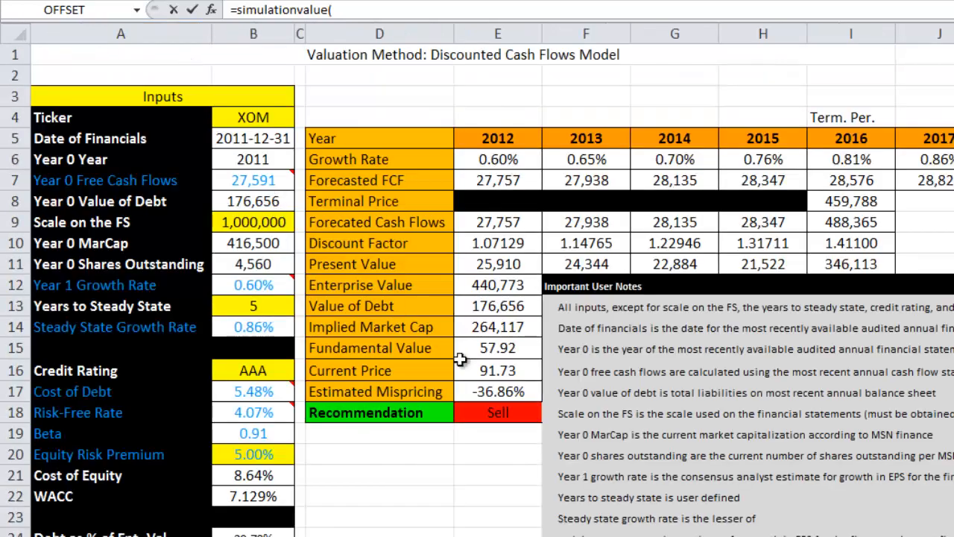
pyautogui.click(498, 392)
pyautogui.write(',')
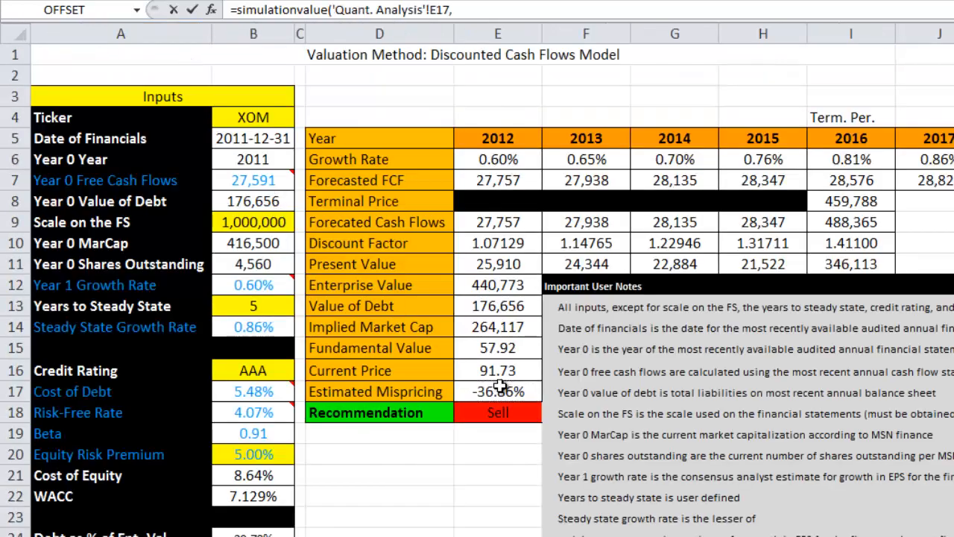
pyautogui.hotkey('ctrl', 'pagedown')
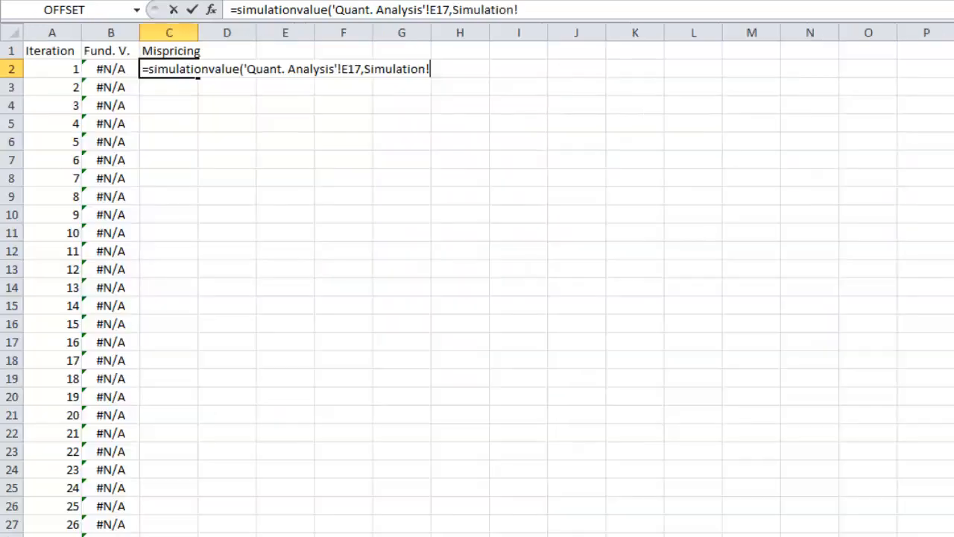
pyautogui.click(76, 70)
pyautogui.write(')')
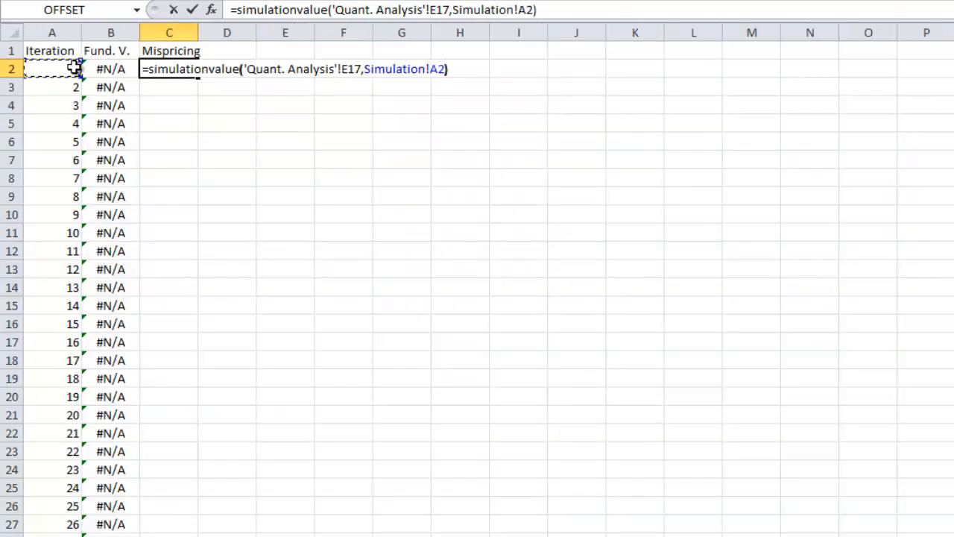
pyautogui.click(438, 10)
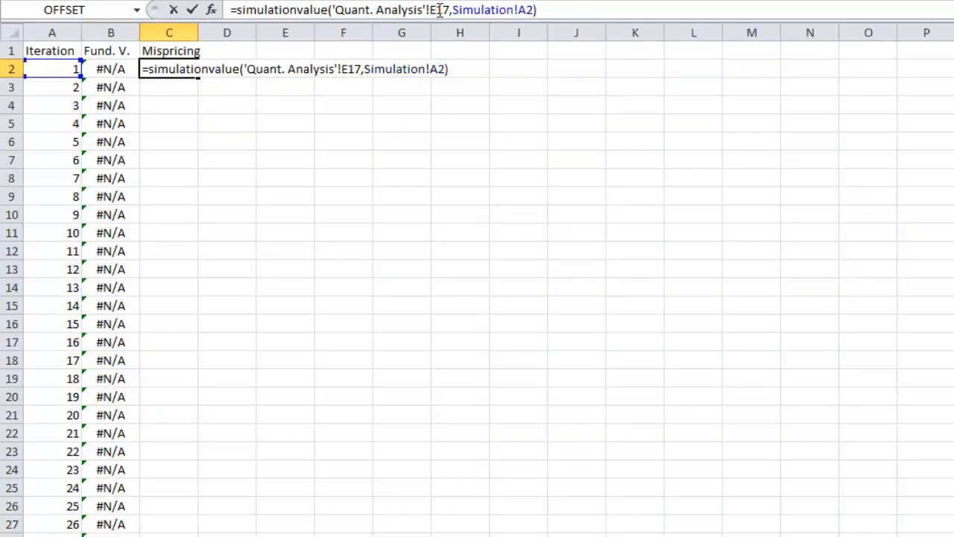
pyautogui.press('F4')
pyautogui.hotkey('ctrl', 'Return')
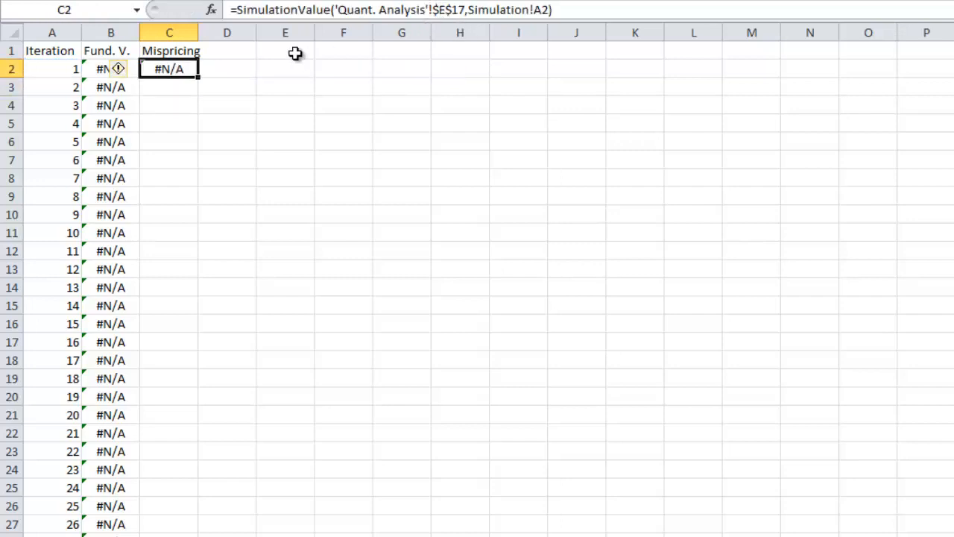
pyautogui.doubleClick(202, 81)
pyautogui.click(227, 89)
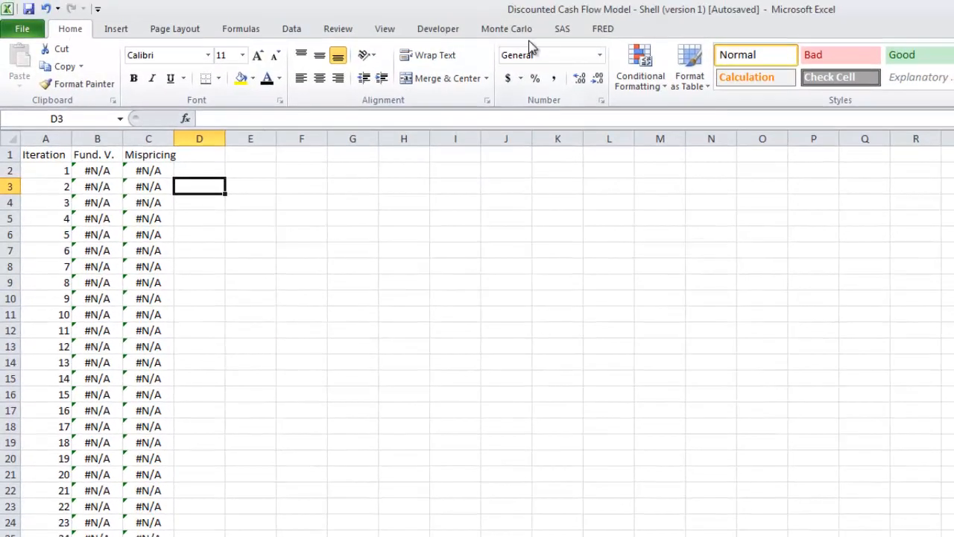
# Run the RiskAMP Monte Carlo simulation with 500 iterations.
pyautogui.click(528, 31)
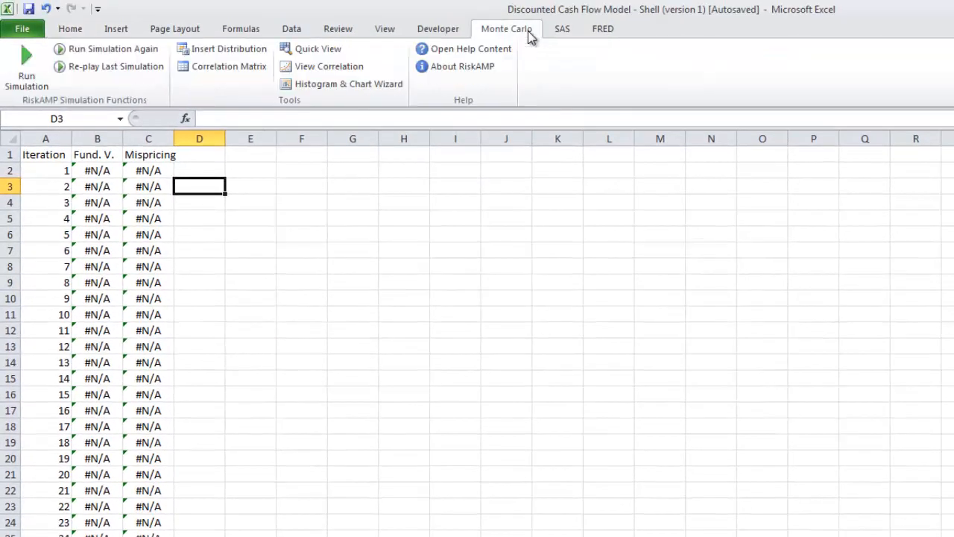
pyautogui.click(27, 63)
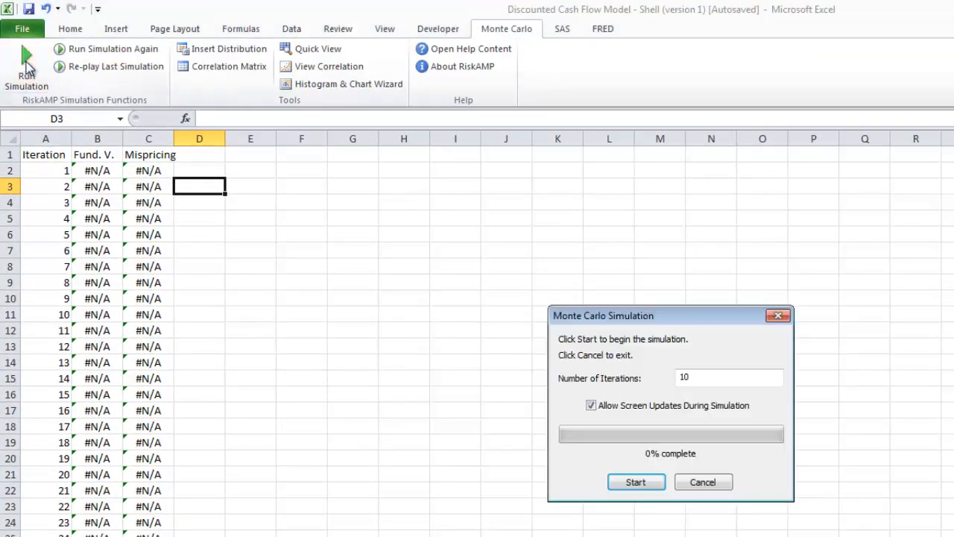
pyautogui.doubleClick(694, 377)
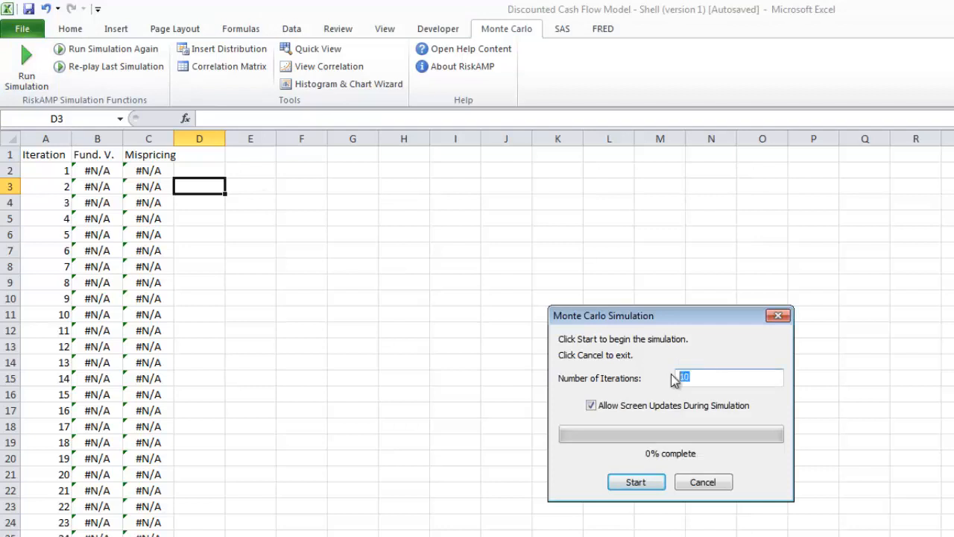
pyautogui.write('500')
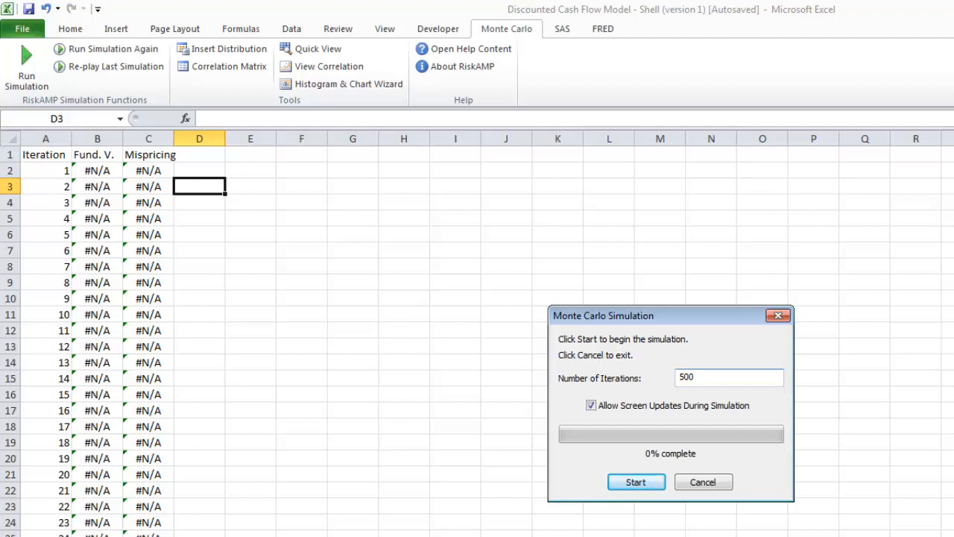
pyautogui.click(649, 480)
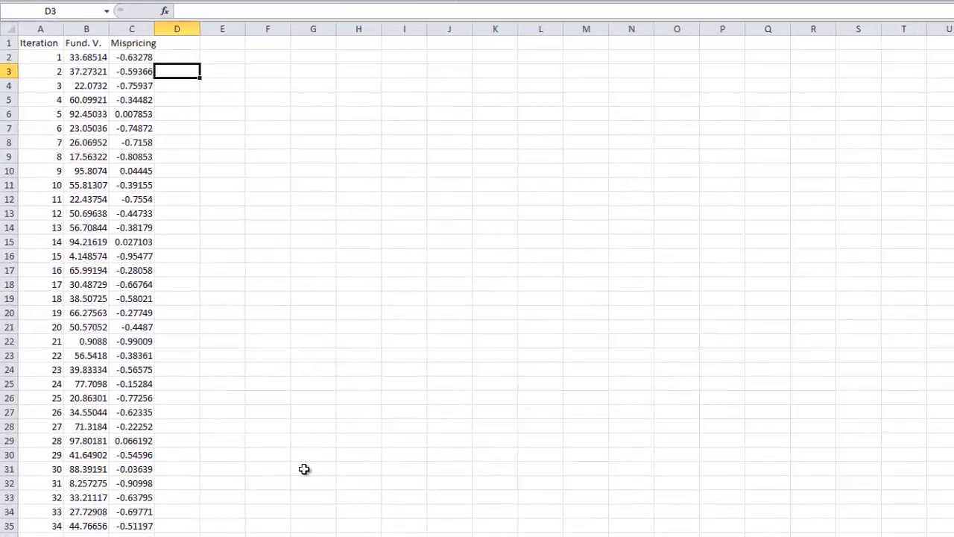
# Format all simulated values in the Fund. V. column, from B2 down, as currency.
pyautogui.press('Left')
pyautogui.press('Left')
pyautogui.press('Up')
pyautogui.hotkey('ctrl', 'Down')
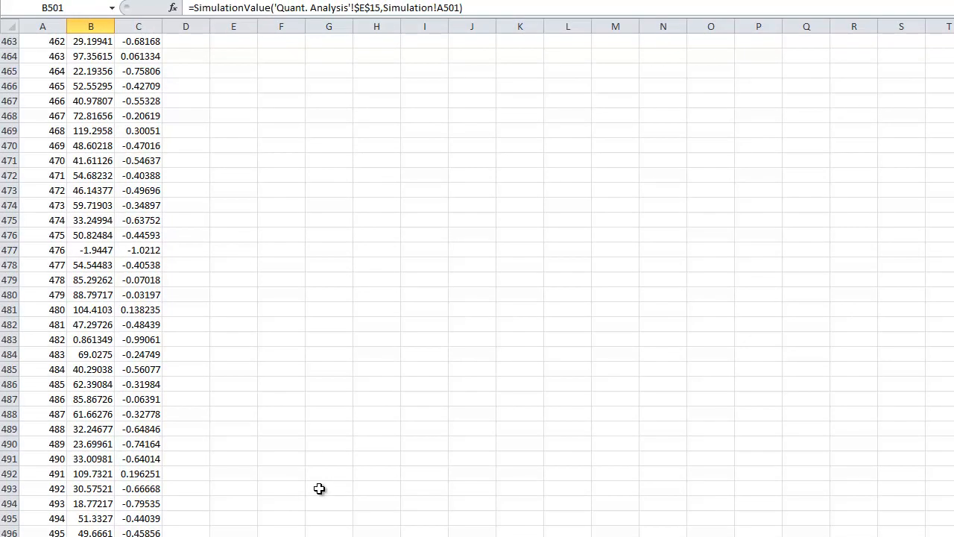
pyautogui.hotkey('ctrl', 'Home')
pyautogui.press('Right')
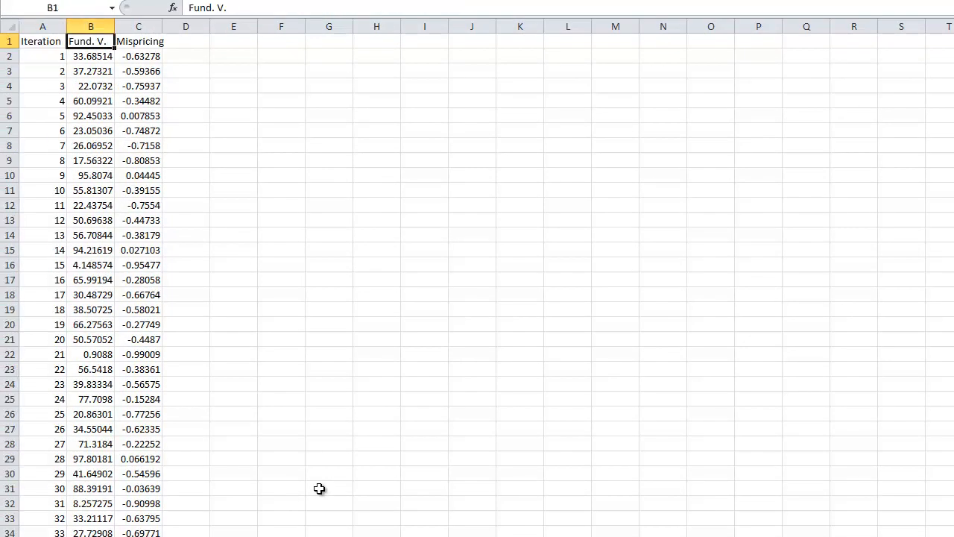
pyautogui.press('Down')
pyautogui.hotkey('ctrl', 'shift', 'Down')
pyautogui.hotkey('ctrl', 'shift', '4')
pyautogui.hotkey('ctrl', 'BackSpace')
# Format all simulated values in the Mispricing column, from C2 down, as percentages with two decimal places.
pyautogui.press('Right')
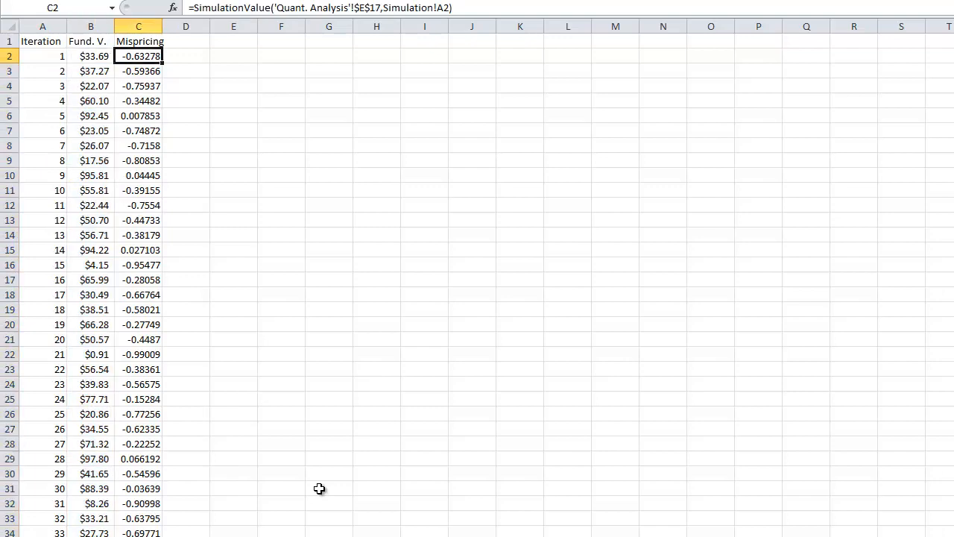
pyautogui.hotkey('ctrl', 'shift', 'Down')
pyautogui.hotkey('ctrl', 'shift', '5')
pyautogui.hotkey('ctrl', 'BackSpace')
pyautogui.hotkey('alt', 'h')
pyautogui.press('0')
pyautogui.press('0')
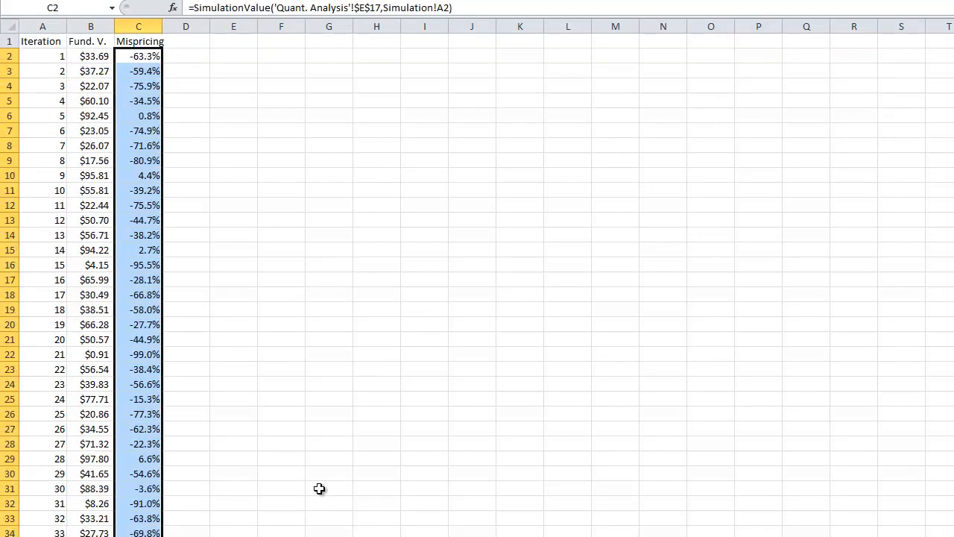
# Center the Fund. V. and Mispricing columns, including their headers.
pyautogui.press('Up')
pyautogui.hotkey('shift', 'Left')
pyautogui.hotkey('ctrl', 'shift', 'Down')
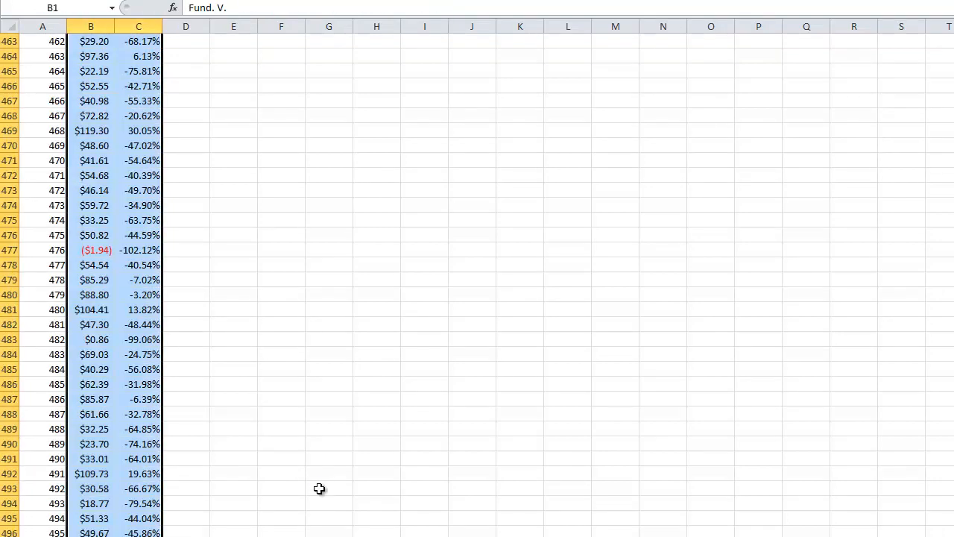
pyautogui.hotkey('ctrl', 'BackSpace')
pyautogui.hotkey('shift', 'BackSpace')
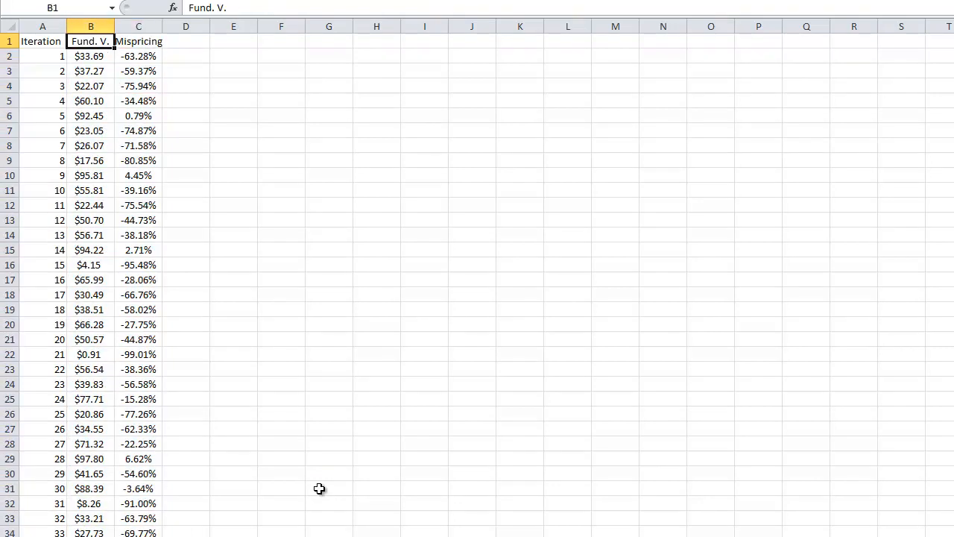
pyautogui.press('Down')
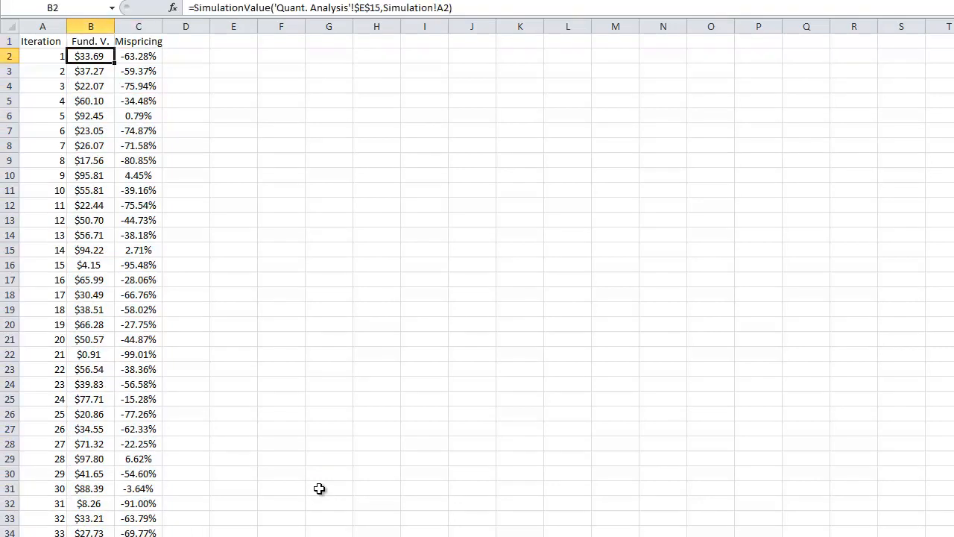
# Examine the random Year 0 Free Cash Flows, Cost of Debt and Risk-Free Rate inputs on the Quant. Analysis sheet.
pyautogui.hotkey('ctrl', 'pageup')
pyautogui.click(233, 151)
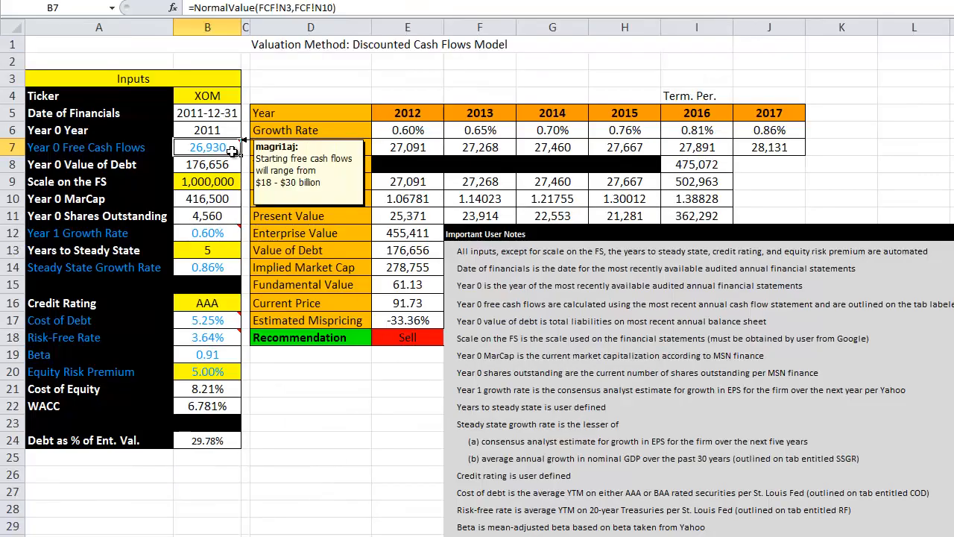
pyautogui.click(231, 322)
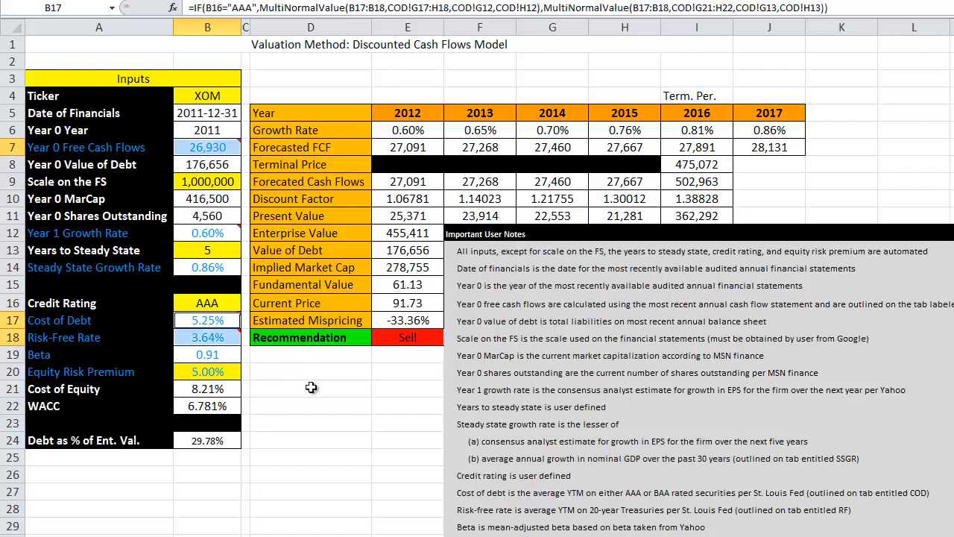
pyautogui.moveTo(216, 320); pyautogui.dragTo(219, 339)
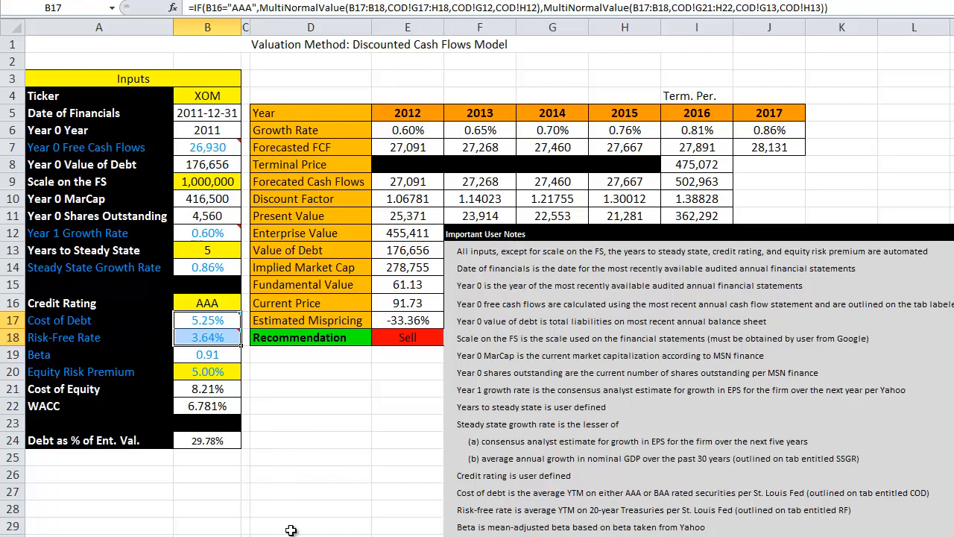
pyautogui.click(231, 146)
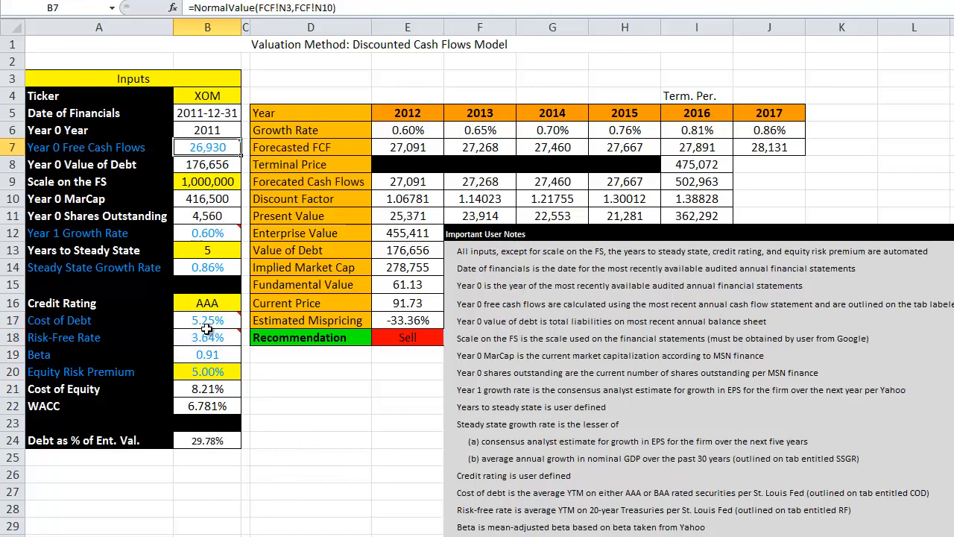
pyautogui.moveTo(207, 320); pyautogui.dragTo(212, 338)
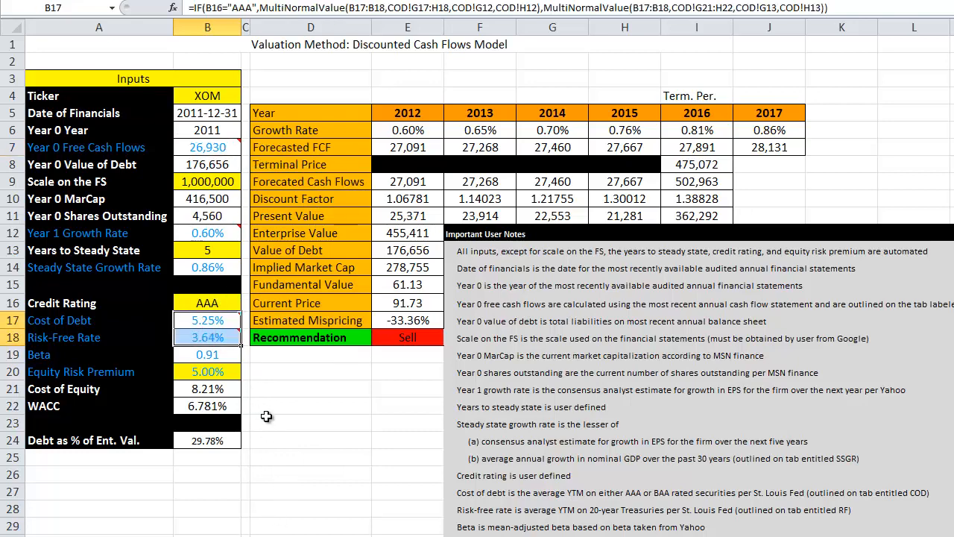
pyautogui.hotkey('ctrl', 'pagedown')
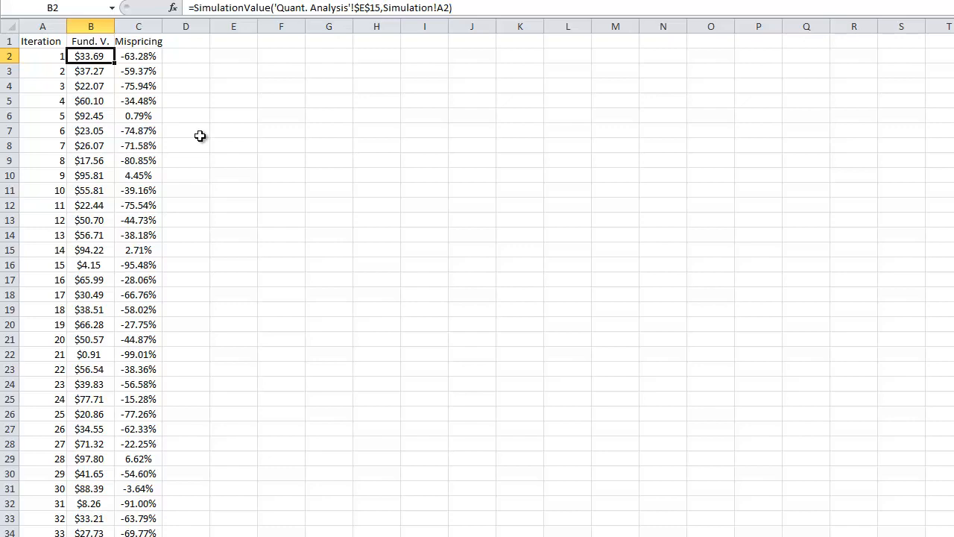
pyautogui.hotkey('ctrl', 'pageup')
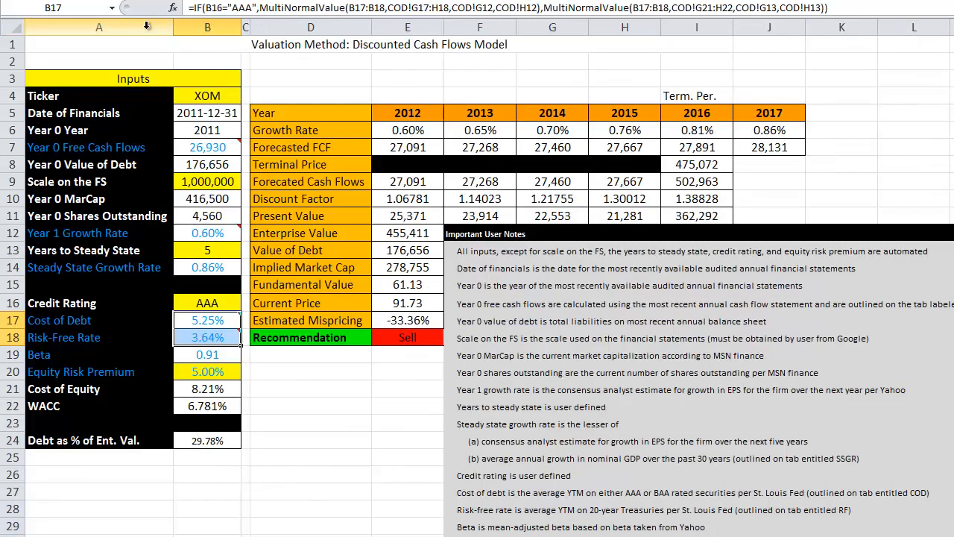
pyautogui.hotkey('ctrl', 'pagedown')
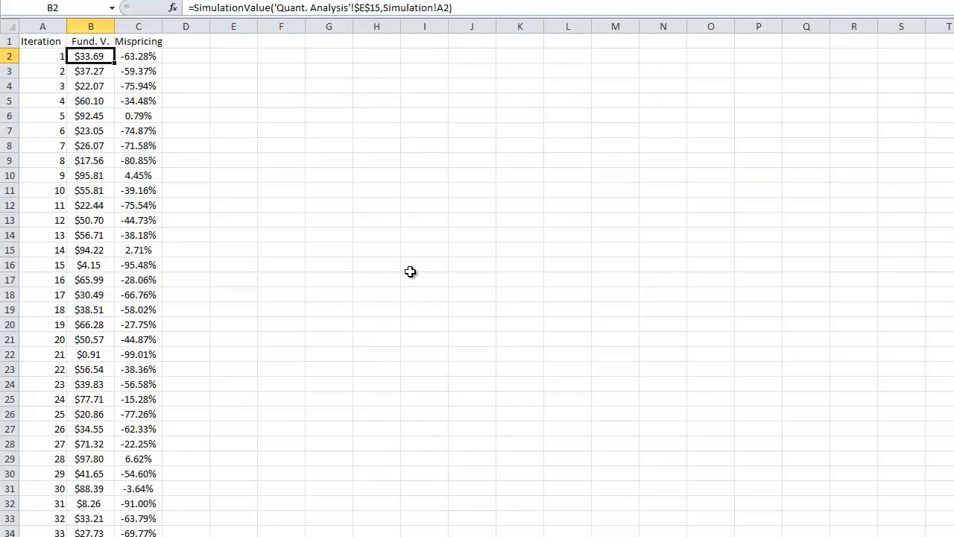
# Examine the simulated fundamental values and mispricing of the first iterations on the Simulation sheet.
pyautogui.click(153, 59)
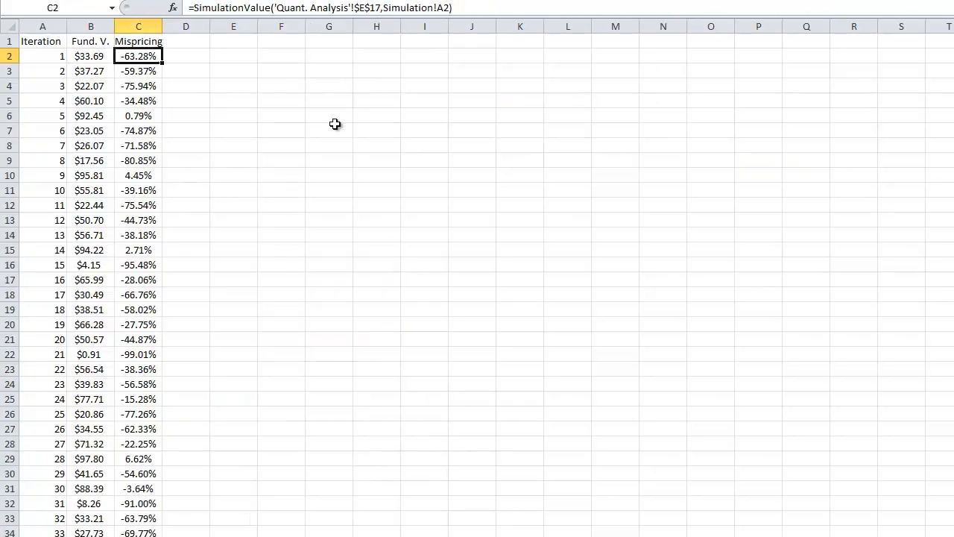
pyautogui.click(99, 59)
pyautogui.press('Down')
pyautogui.press('Down')
pyautogui.press('Down')
pyautogui.press('Down')
pyautogui.press('Down')
pyautogui.press('Down')
pyautogui.press('Down')
pyautogui.press('Down')
pyautogui.press('Down')
pyautogui.press('Up')
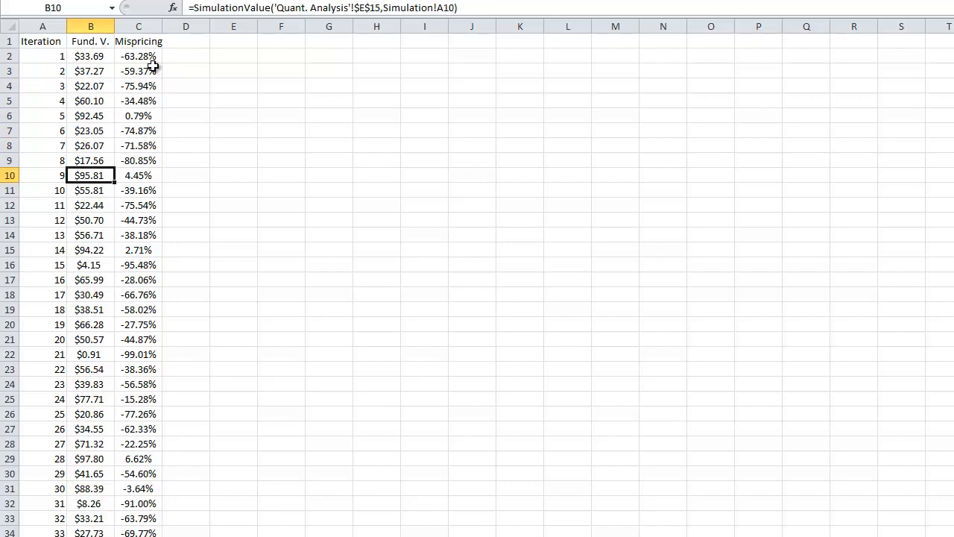
pyautogui.press('Up')
pyautogui.press('Up')
pyautogui.press('Up')
pyautogui.press('Up')
pyautogui.press('Up')
pyautogui.press('Up')
pyautogui.press('Up')
pyautogui.press('Up')
pyautogui.press('Up')
# Enter the label Ticker in E1 and link F1 to the ticker in cell B4 of the Quant. Analysis sheet.
pyautogui.press('Right')
pyautogui.press('Right')
pyautogui.press('Right')
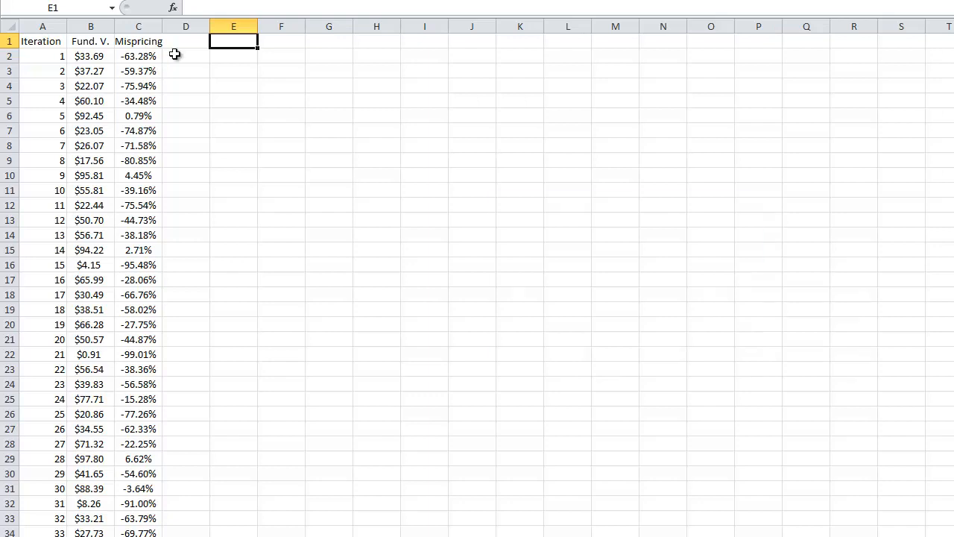
pyautogui.write('Ticker')
pyautogui.press('Tab')
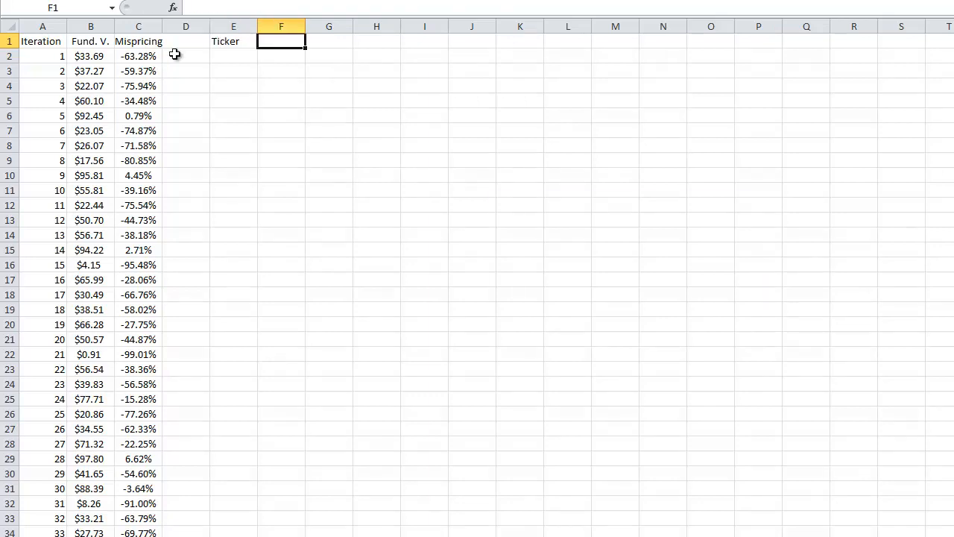
pyautogui.write('=')
pyautogui.click(116, 535)
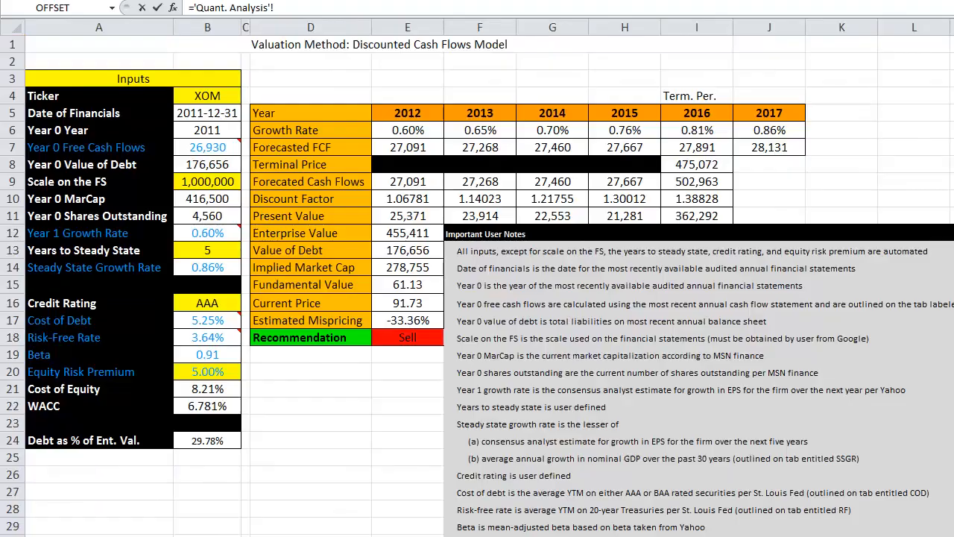
pyautogui.click(214, 102)
pyautogui.press('Return')
pyautogui.press('Left')
pyautogui.press('Right')
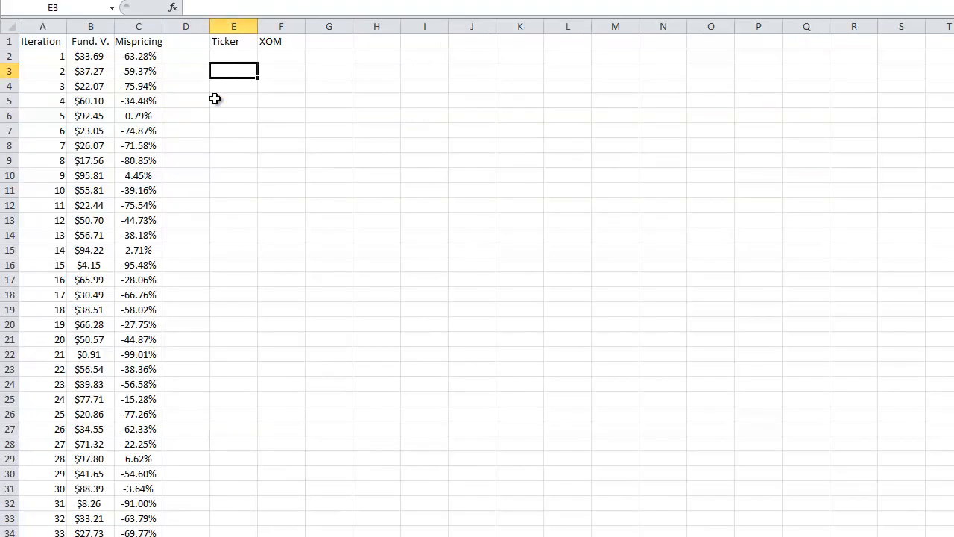
# Enter the row labels Average, Median, Min, Max and St. Dev. in cells E3 to E7.
pyautogui.write('Average')
pyautogui.press('Return')
pyautogui.write('Median')
pyautogui.press('Return')
pyautogui.write('Min')
pyautogui.press('Return')
pyautogui.write('Max')
pyautogui.press('Return')
pyautogui.write('St.')
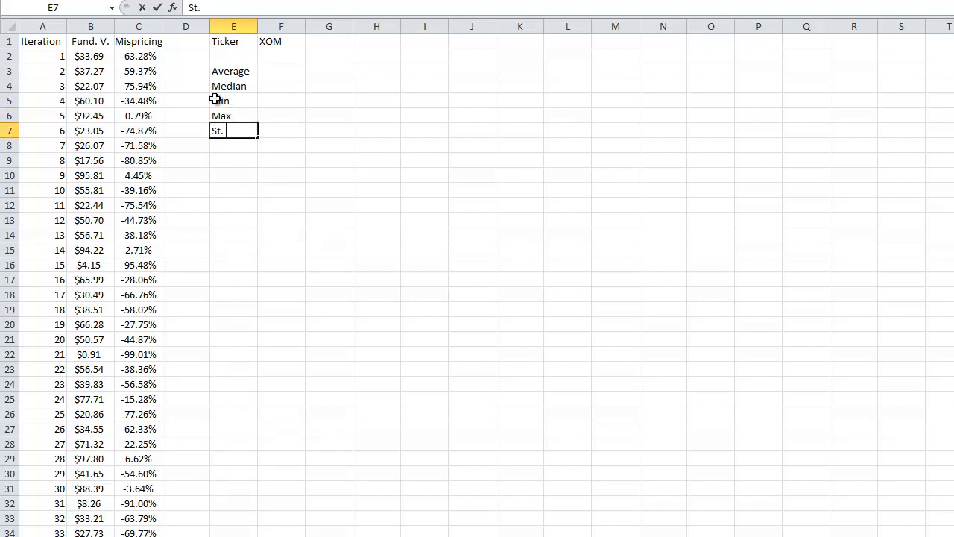
pyautogui.write(' Dev.')
# Move the block of five statistic labels down one row so it starts in E4.
pyautogui.click(215, 100)
pyautogui.press('Up')
pyautogui.press('Up')
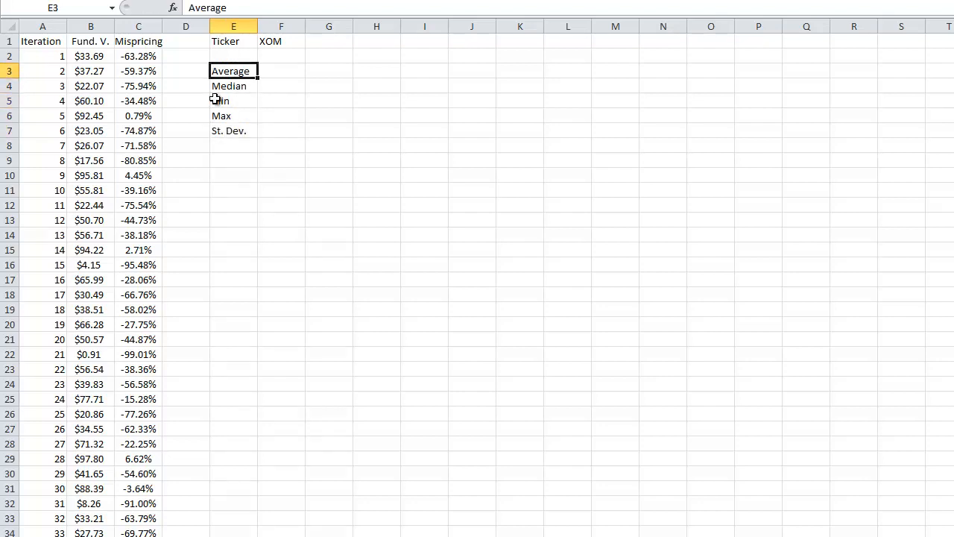
pyautogui.hotkey('shift', 'Down')
pyautogui.hotkey('shift', 'Down')
pyautogui.hotkey('shift', 'Down')
pyautogui.hotkey('shift', 'Down')
pyautogui.hotkey('ctrl', 'x')
pyautogui.press('Down')
pyautogui.hotkey('ctrl', 'v')
# Enter the column headers FV in F3 and Mispricing in G3 above the statistics.
pyautogui.press('Up')
pyautogui.press('Right')
pyautogui.write('V')
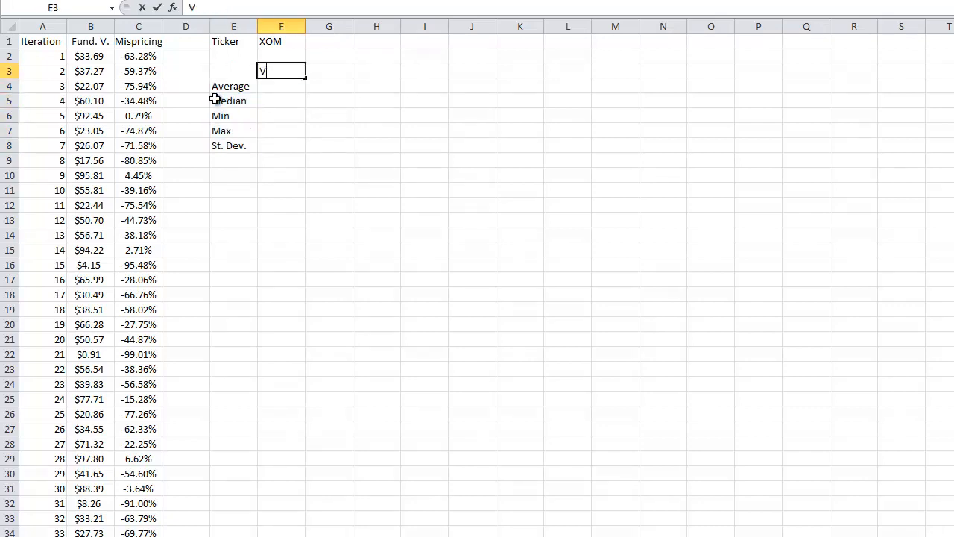
pyautogui.write('V')
pyautogui.press('Tab')
pyautogui.write('Mispricing')
pyautogui.press('Return')
# Calculate the average fundamental value in F4 with the AVERAGE function over B2:B501.
pyautogui.write('=')
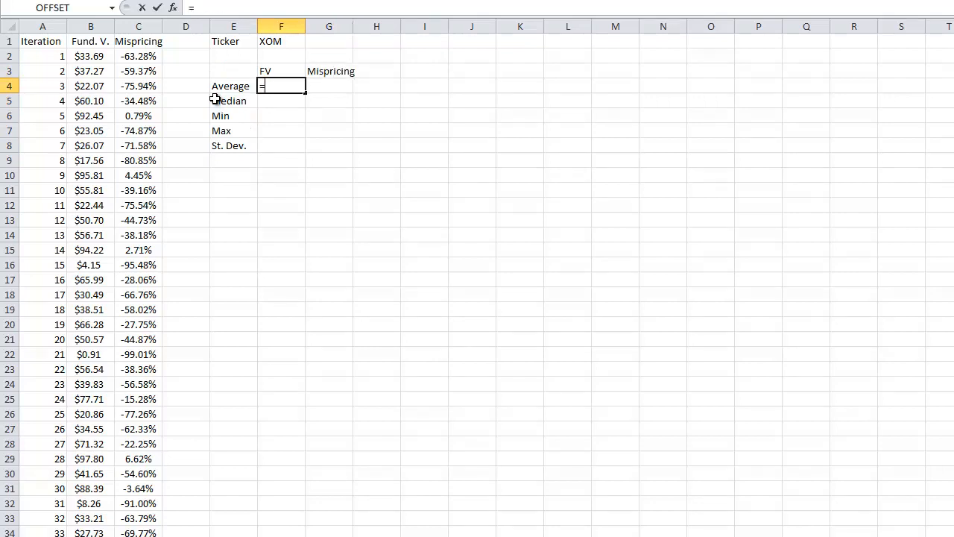
pyautogui.write('average(')
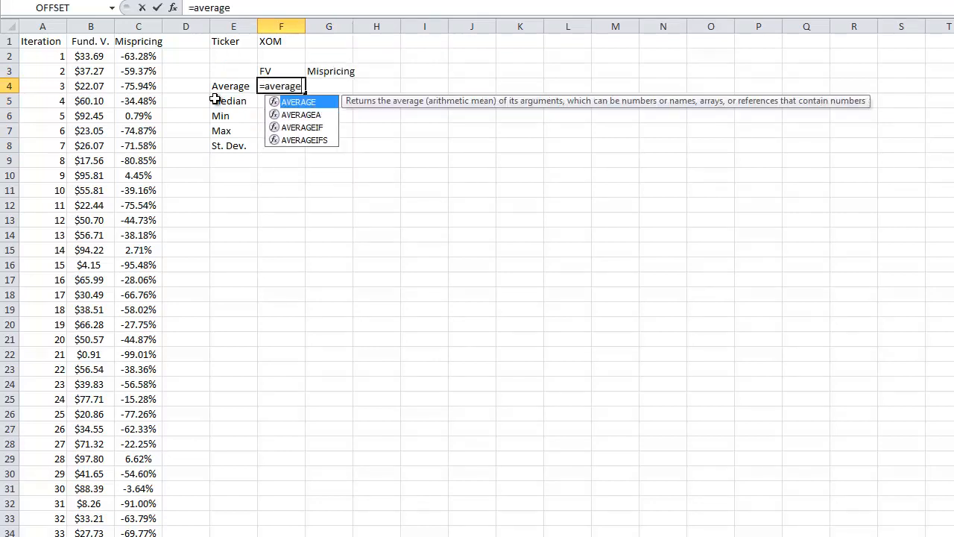
pyautogui.press('Left')
pyautogui.press('Left')
pyautogui.press('Left')
pyautogui.press('Left')
pyautogui.press('Up')
pyautogui.press('Up')
pyautogui.hotkey('ctrl', 'shift', 'Down')
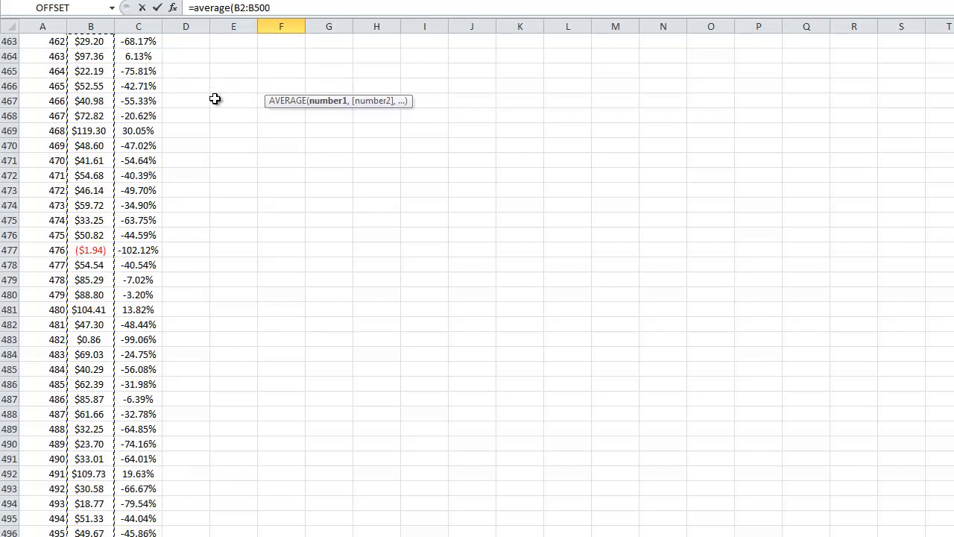
pyautogui.press('Return')
# Copy the average formula from F4 to G4 for the mispricing and format it as a percentage with two decimals.
pyautogui.press('Up')
pyautogui.press('Up')
pyautogui.press('Up')
pyautogui.press('Up')
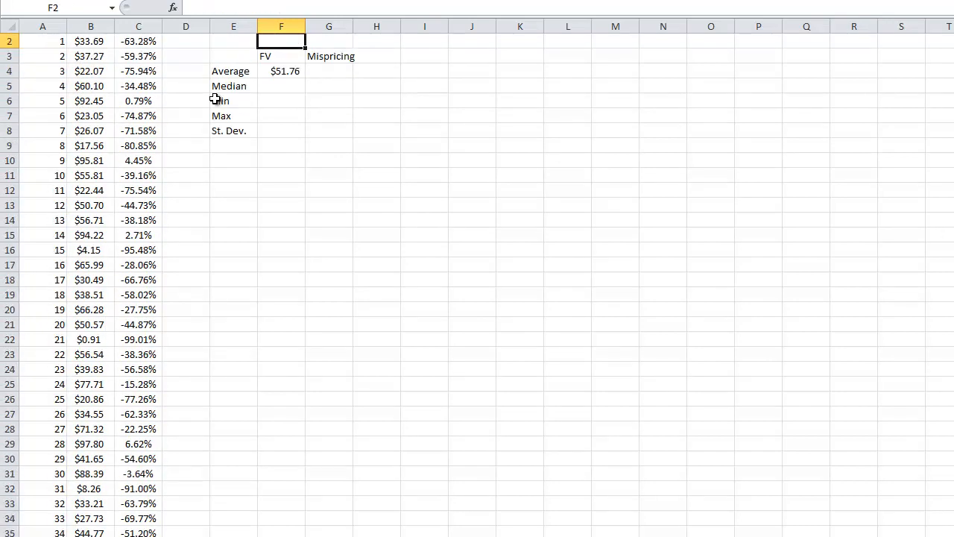
pyautogui.press('Down')
pyautogui.press('Down')
pyautogui.press('Down')
pyautogui.hotkey('ctrl', 'c')
pyautogui.press('Right')
pyautogui.hotkey('ctrl', 'v')
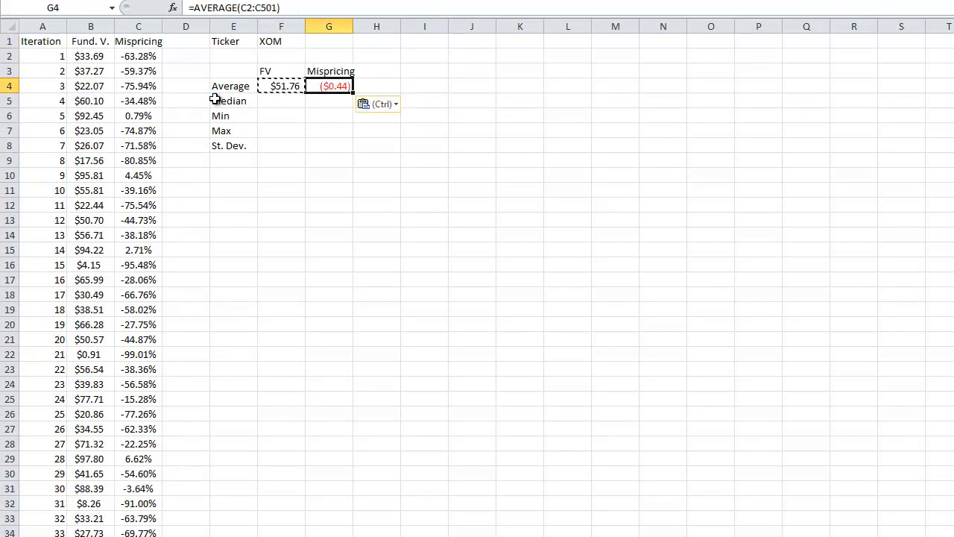
pyautogui.hotkey('ctrl', 'shift', '5')
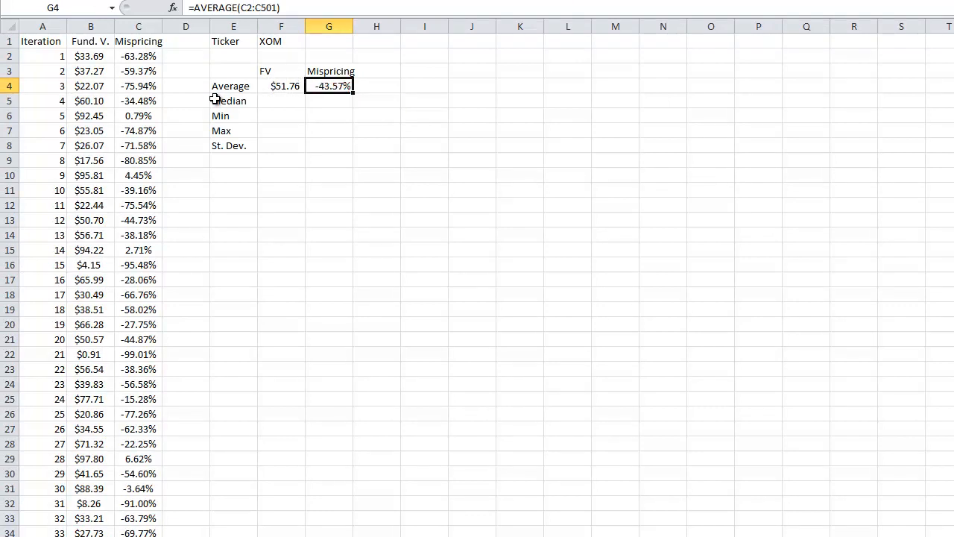
# Calculate the median fundamental value in F5 with the MEDIAN function over B2:B501.
pyautogui.press('Down')
pyautogui.press('Left')
pyautogui.write('=median(')
pyautogui.press('Left')
pyautogui.press('Left')
pyautogui.press('Left')
pyautogui.press('Left')
pyautogui.press('Up')
pyautogui.press('Up')
pyautogui.press('Up')
pyautogui.hotkey('ctrl', 'shift', 'Down')
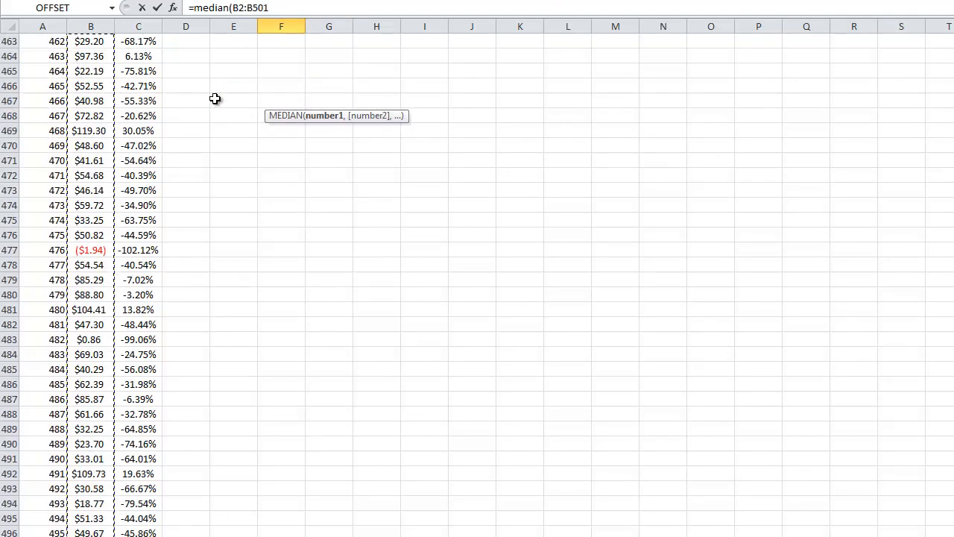
pyautogui.write(')')
pyautogui.hotkey('ctrl', 'Return')
# Copy the median formula from F5 to G5 and apply only the percentage format of G4 to it.
pyautogui.press('Up')
pyautogui.press('Up')
pyautogui.press('Up')
pyautogui.press('Up')
pyautogui.press('Down')
pyautogui.press('Down')
pyautogui.press('Down')
pyautogui.press('Down')
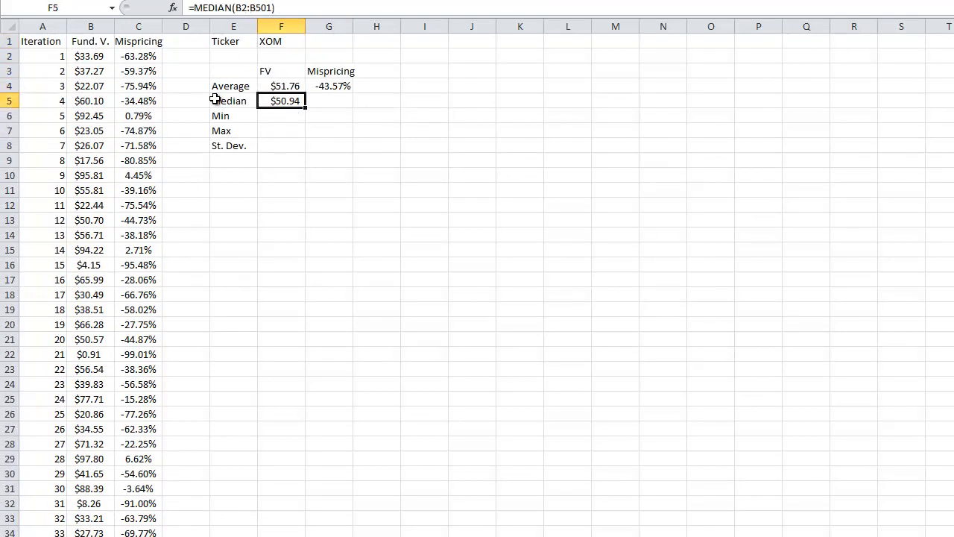
pyautogui.hotkey('ctrl', 'c')
pyautogui.press('Right')
pyautogui.hotkey('ctrl', 'v')
pyautogui.press('Up')
pyautogui.press('Down')
pyautogui.hotkey('shift', 'F10')
pyautogui.press('s')
pyautogui.press('t')
pyautogui.press('Return')
# Calculate the minimum fundamental value in F6 with the MIN function over B2:B501.
pyautogui.press('Down')
pyautogui.press('Left')
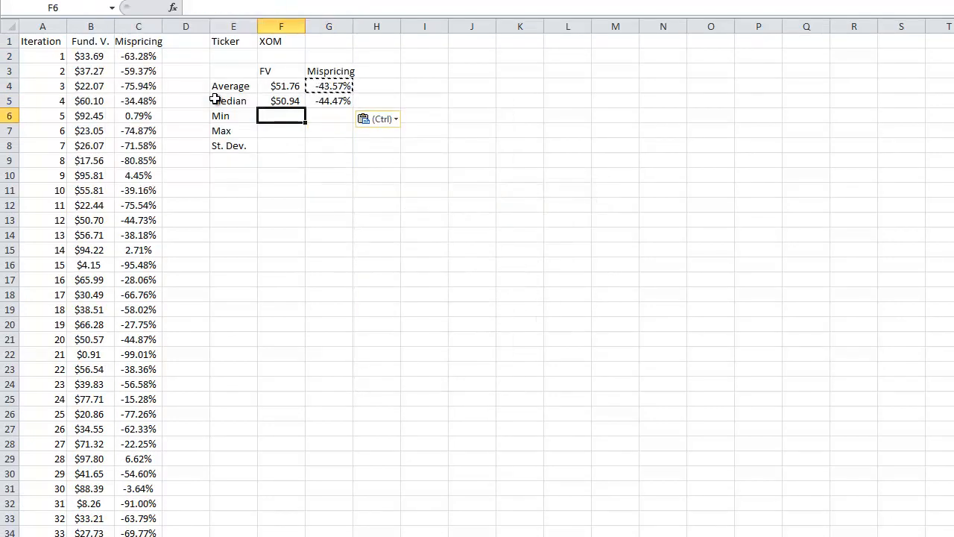
pyautogui.write('=min(')
pyautogui.press('Left')
pyautogui.press('Left')
pyautogui.press('Left')
pyautogui.press('Left')
pyautogui.press('Up')
pyautogui.press('Up')
pyautogui.press('Up')
pyautogui.press('Up')
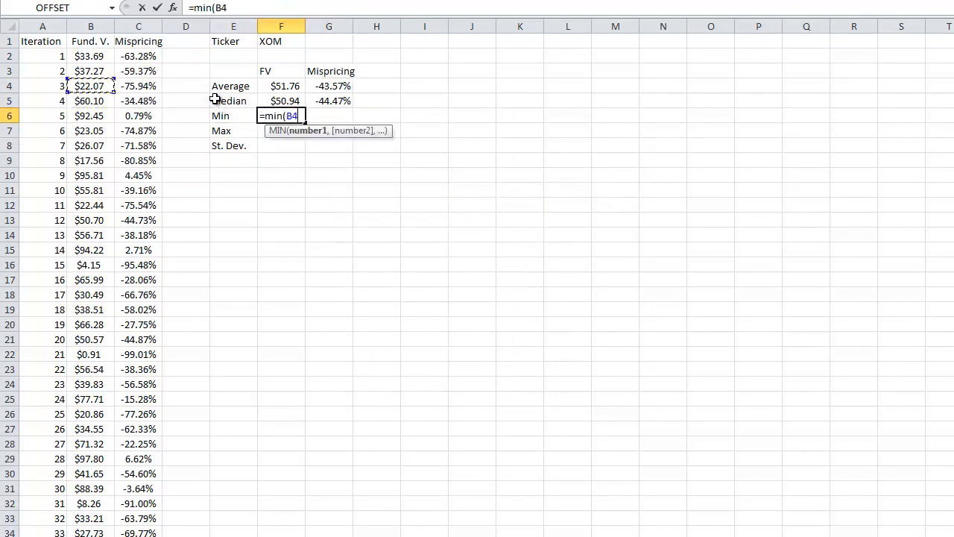
pyautogui.hotkey('ctrl', 'shift', 'Down')
pyautogui.write(')')
pyautogui.press('Return')
# Copy the minimum formula from F6 to G6 and apply only the percentage format of G5 to it.
pyautogui.press('Up')
pyautogui.press('Up')
pyautogui.press('Up')
pyautogui.press('Up')
pyautogui.press('Up')
pyautogui.press('Up')
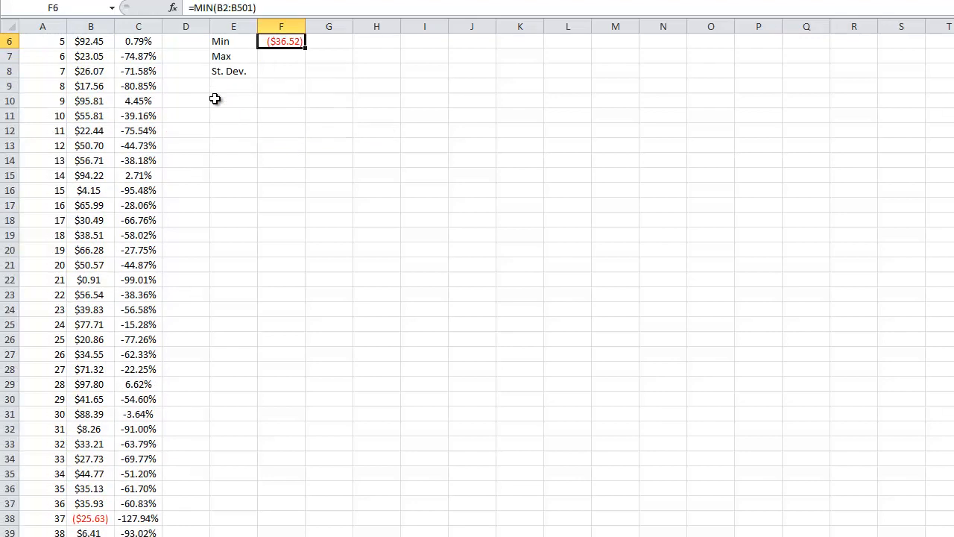
pyautogui.press('Down')
pyautogui.press('Down')
pyautogui.press('Down')
pyautogui.press('Down')
pyautogui.press('Down')
pyautogui.press('Right')
pyautogui.press('Left')
pyautogui.hotkey('ctrl', 'c')
pyautogui.press('Right')
pyautogui.hotkey('ctrl', 'v')
pyautogui.press('Up')
pyautogui.hotkey('ctrl', 'c')
pyautogui.press('Down')
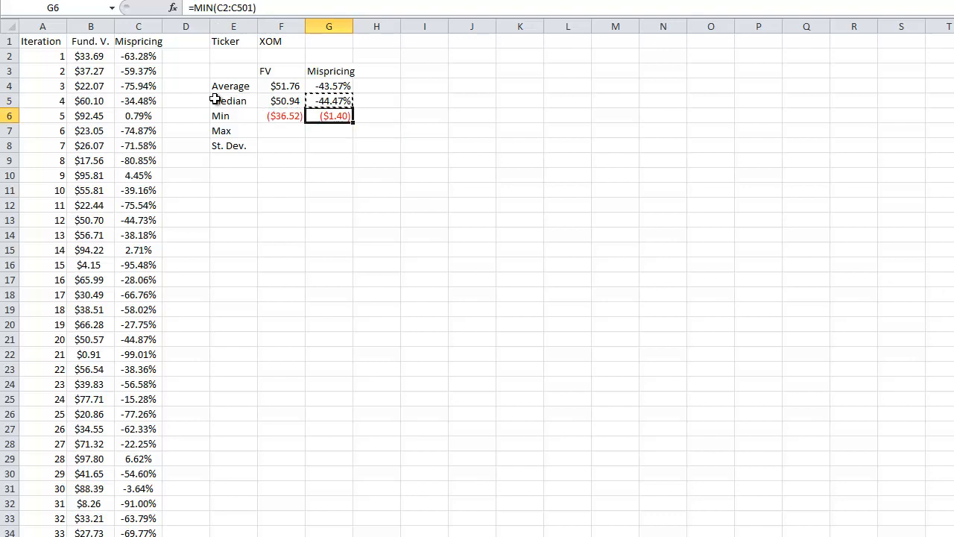
pyautogui.press('Menu')
pyautogui.press('s')
pyautogui.press('s')
pyautogui.press('t')
pyautogui.press('Return')
# Calculate the maximum fundamental value in F7 with the MAX function over B2:B501.
pyautogui.press('Down')
pyautogui.press('Left')
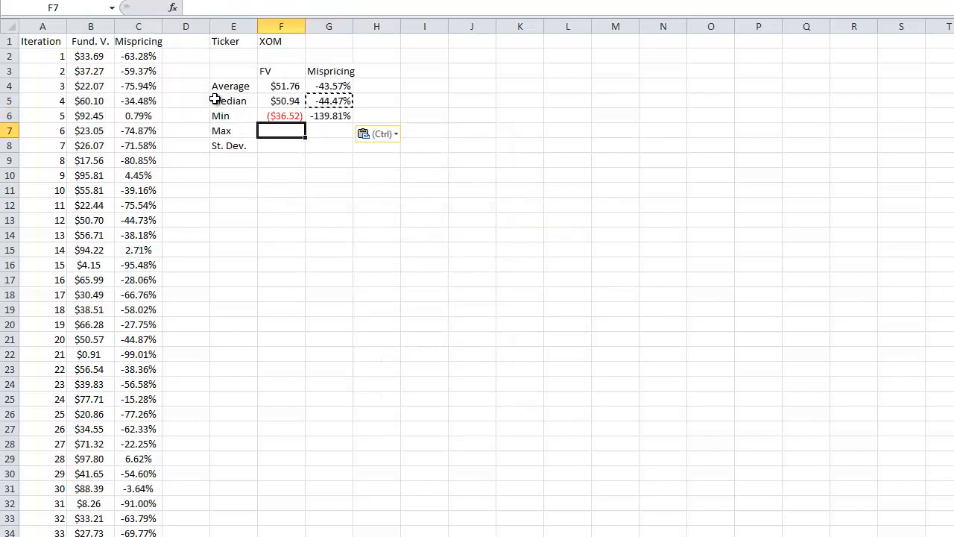
pyautogui.write('=max(')
pyautogui.press('Left')
pyautogui.press('Left')
pyautogui.press('Left')
pyautogui.press('Left')
pyautogui.press('Up')
pyautogui.press('Up')
pyautogui.press('Up')
pyautogui.press('Up')
pyautogui.press('Up')
pyautogui.hotkey('ctrl', 'shift', 'Down')
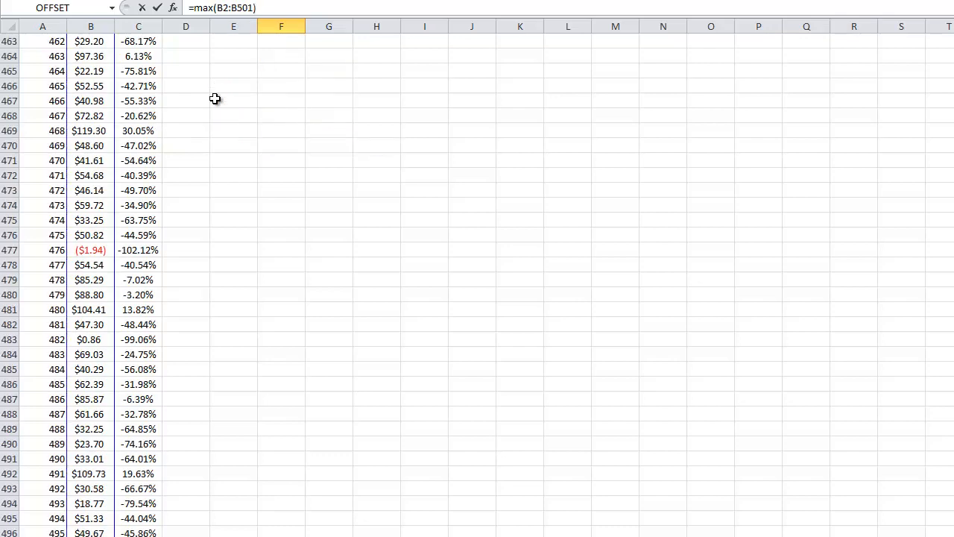
pyautogui.hotkey('ctrl', 'Return')
# Copy the maximum formula from F7 to G7 and apply only the percentage format of G6 to it.
pyautogui.press('Up')
pyautogui.press('Up')
pyautogui.press('Up')
pyautogui.press('Up')
pyautogui.press('Up')
pyautogui.press('Up')
pyautogui.press('Down')
pyautogui.press('Down')
pyautogui.press('Down')
pyautogui.press('Down')
pyautogui.press('Down')
pyautogui.press('Down')
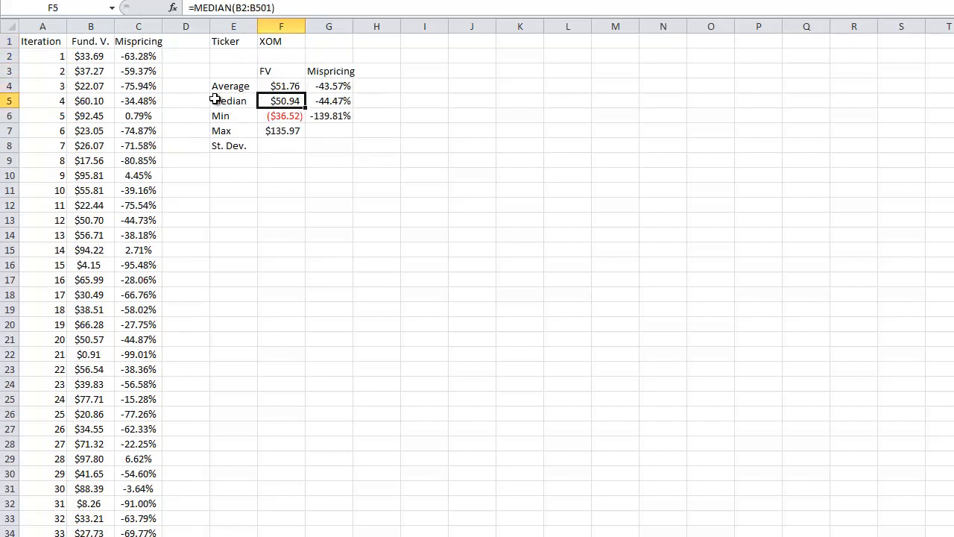
pyautogui.hotkey('ctrl', 'c')
pyautogui.press('Right')
pyautogui.hotkey('ctrl', 'v')
pyautogui.press('Up')
pyautogui.hotkey('ctrl', 'c')
pyautogui.press('Down')
pyautogui.press('Menu')
pyautogui.press('s')
pyautogui.press('s')
pyautogui.press('t')
pyautogui.press('Return')
pyautogui.press('Left')
pyautogui.press('Down')
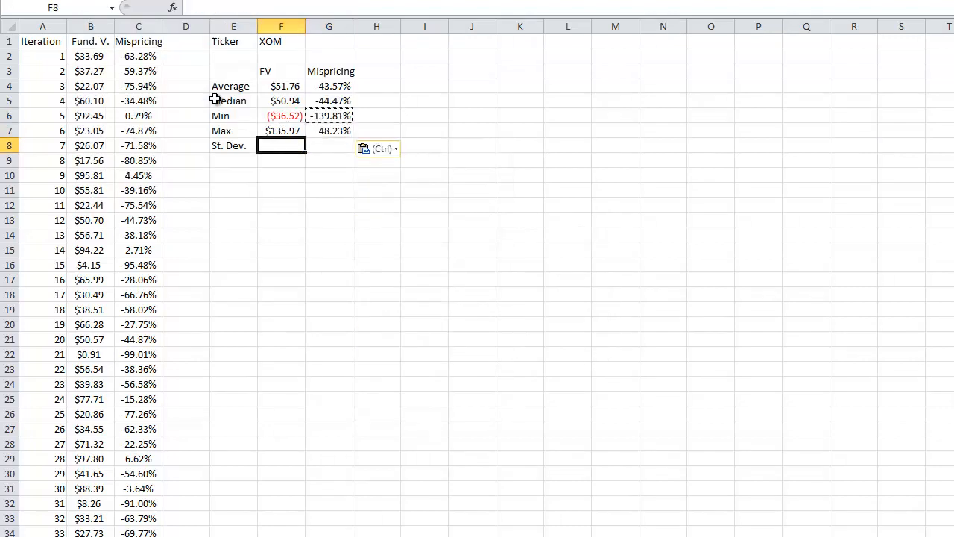
# Calculate the standard deviation of fundamental value in F8 with the STDEV function over B2:B501.
pyautogui.write('=stdev(')
pyautogui.press('Left')
pyautogui.press('Left')
pyautogui.press('Left')
pyautogui.press('Left')
pyautogui.hotkey('ctrl', 'Up')
pyautogui.press('Down')
pyautogui.hotkey('ctrl', 'shift', 'Down')
pyautogui.hotkey('ctrl', 'Return')
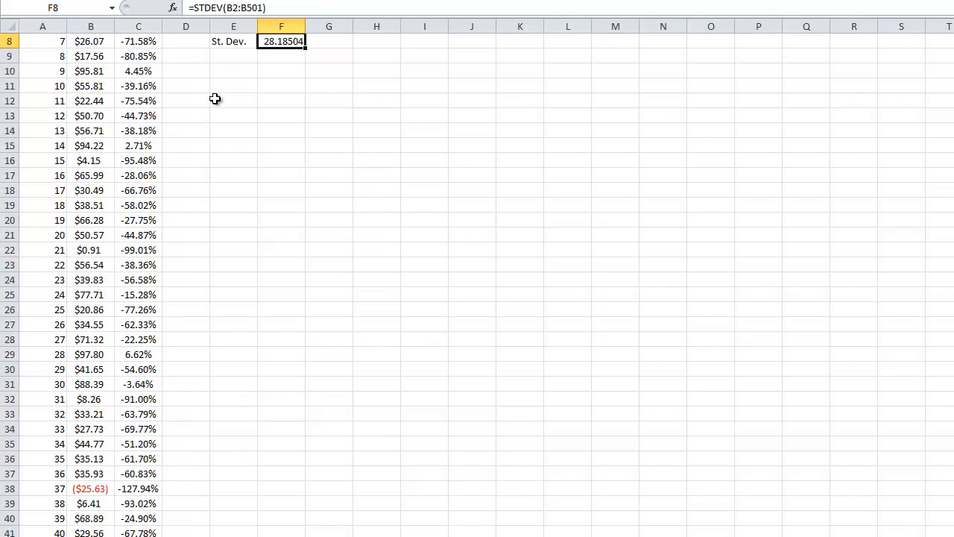
# Copy the standard deviation formula from F8 to G8 and format F8 as currency.
pyautogui.hotkey('ctrl', 'c')
pyautogui.press('Right')
pyautogui.hotkey('ctrl', 'v')
pyautogui.press('Up')
pyautogui.hotkey('ctrl', 'Up')
pyautogui.hotkey('ctrl', 'Up')
pyautogui.hotkey('ctrl', 'Down')
pyautogui.press('Down')
pyautogui.press('Down')
pyautogui.press('Down')
pyautogui.press('Down')
pyautogui.press('Down')
pyautogui.press('Left')
pyautogui.hotkey('ctrl', 'shift', '4')
# Apply only the percentage format of G7 to the mispricing standard deviation in G8.
pyautogui.press('Right')
pyautogui.press('Up')
pyautogui.hotkey('ctrl', 'c')
pyautogui.press('Down')
pyautogui.hotkey('shift', 'F10')
pyautogui.press('s')
pyautogui.press('t')
pyautogui.press('Return')
pyautogui.press('Right')
pyautogui.press('Up')
pyautogui.press('Up')
pyautogui.press('Up')
pyautogui.press('Up')
pyautogui.press('Up')
pyautogui.press('Left')
pyautogui.press('Up')
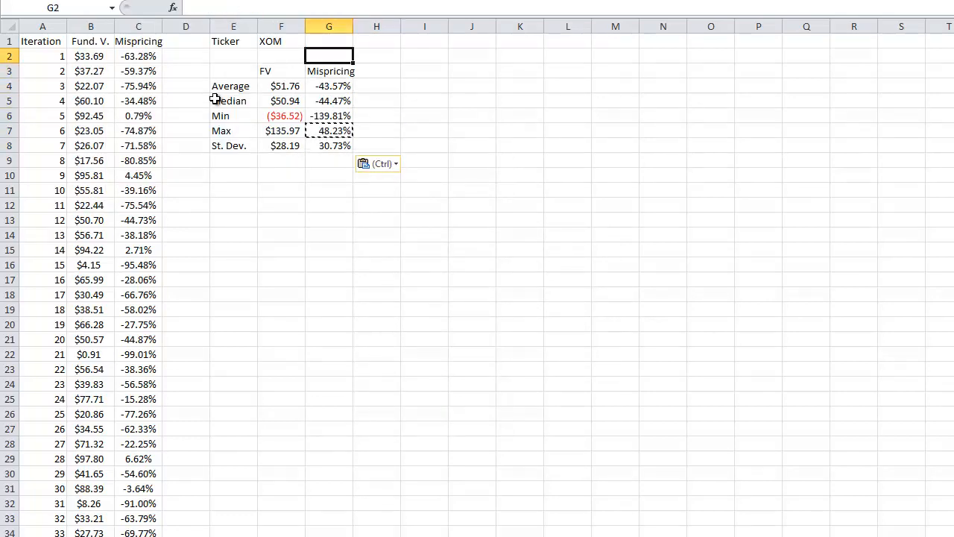
pyautogui.press('Left')
pyautogui.press('Left')
pyautogui.press('Left')
pyautogui.press('Left')
pyautogui.press('Left')
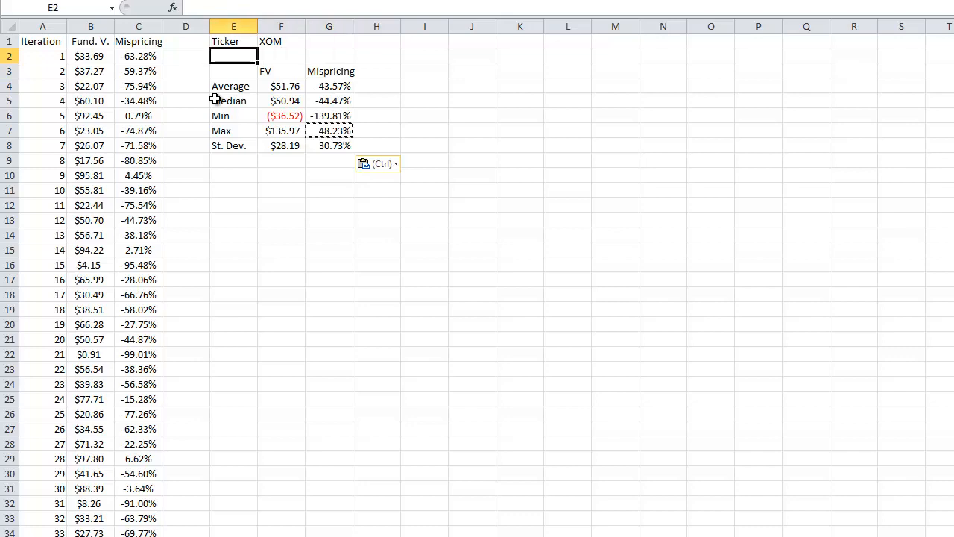
pyautogui.press('Left')
pyautogui.press('Up')
pyautogui.hotkey('shift', 'Right')
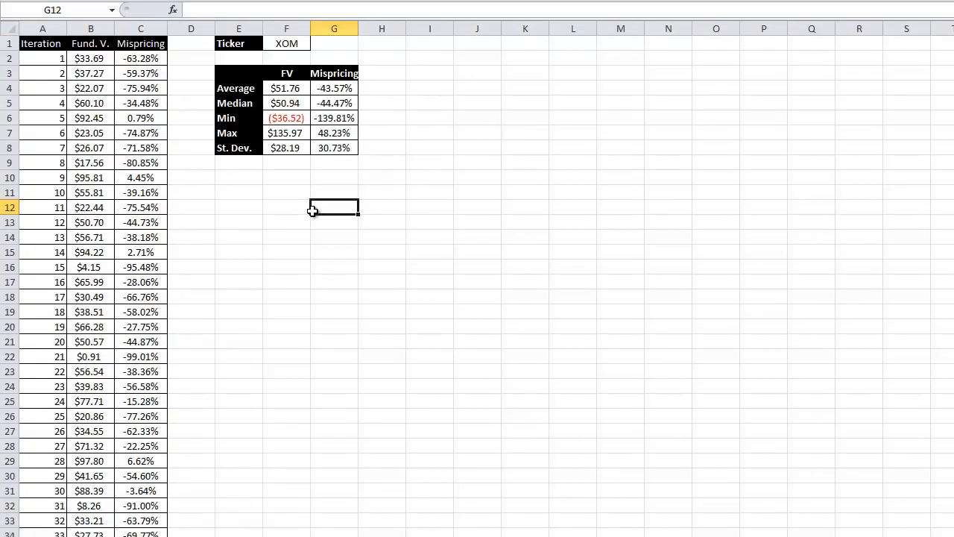
# Add the row label "Cur. Price" in E9 below St. Dev.
pyautogui.press('Up')
pyautogui.press('Up')
pyautogui.press('Up')
pyautogui.press('Left')
pyautogui.press('Left')
pyautogui.write('Cur')
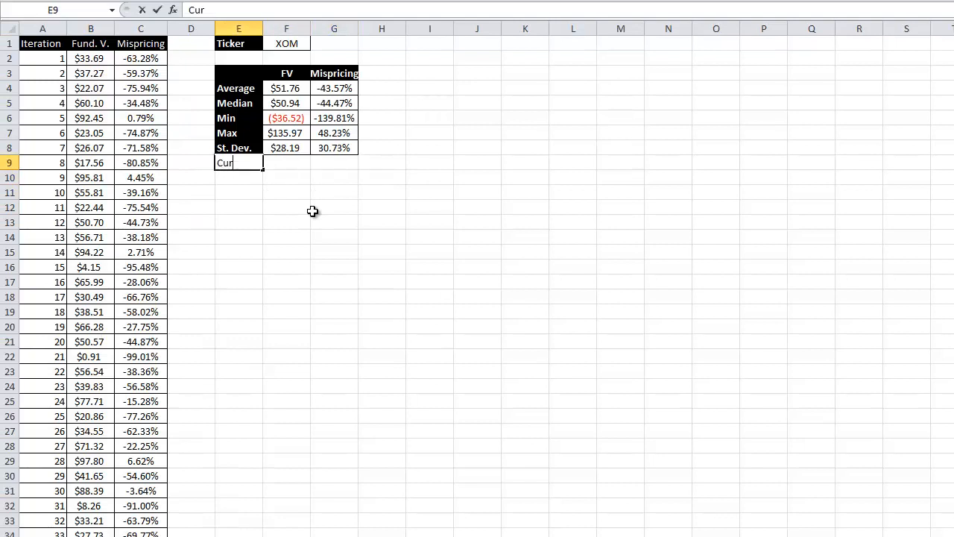
pyautogui.write('. Price')
pyautogui.press('Tab')
# Retrieve the ticker's current price in F9 with the formula =RCHGetYahooQuotes(F1,"L1").
pyautogui.write('=rchgetyahooqutoes(')
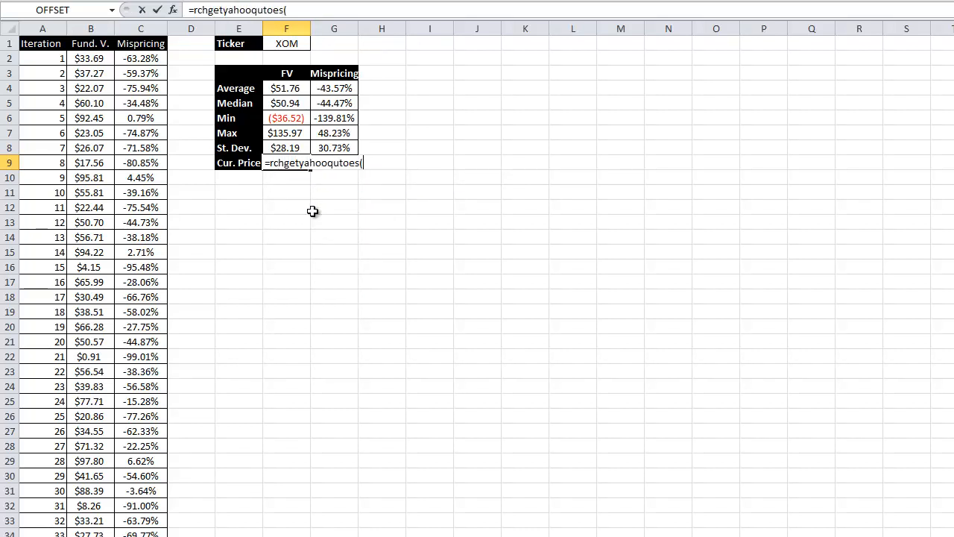
pyautogui.press('BackSpace')
pyautogui.press('BackSpace')
pyautogui.press('BackSpace')
pyautogui.press('BackSpace')
pyautogui.press('BackSpace')
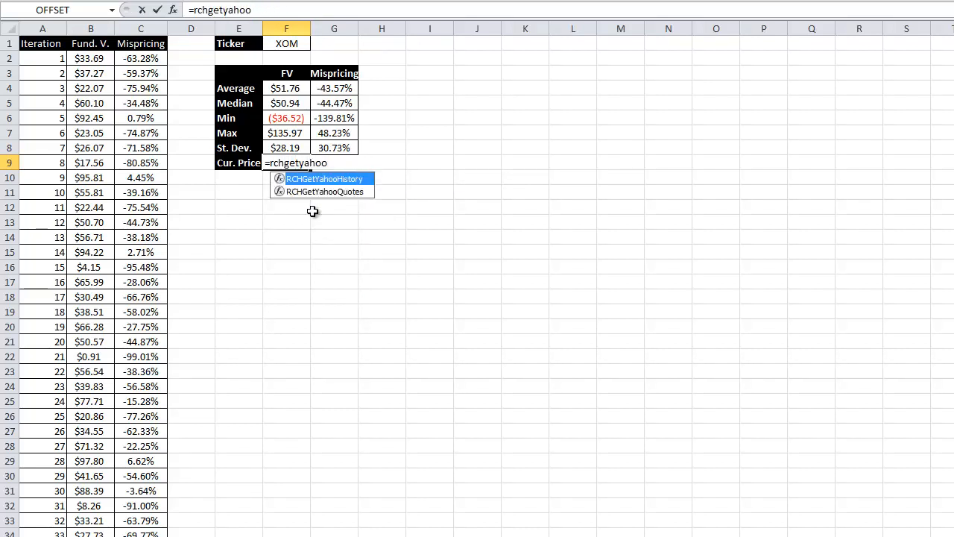
pyautogui.write('quotesl(')
pyautogui.press('BackSpace')
pyautogui.press('BackSpace')
pyautogui.write('(')
pyautogui.click(293, 44)
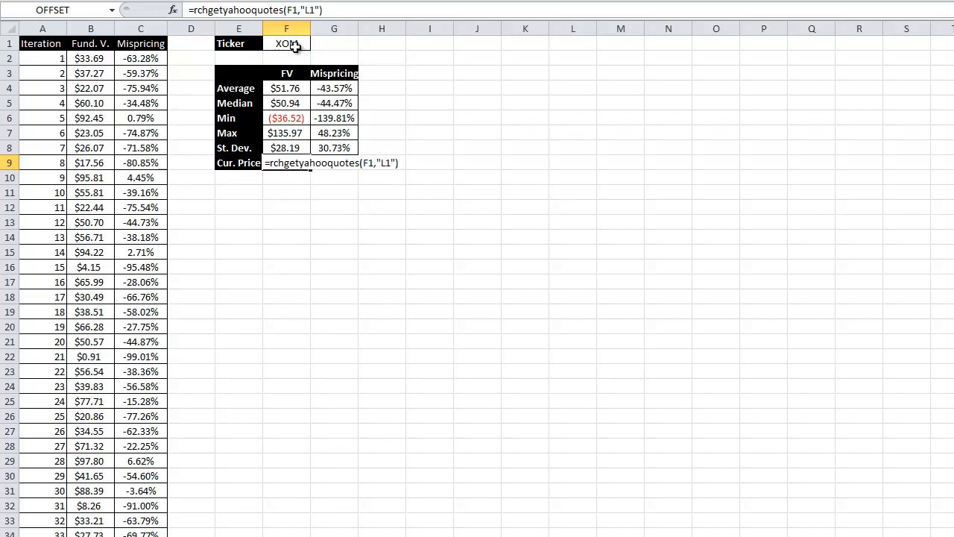
pyautogui.write(',"L1")')
pyautogui.press('Return')
# Fill the unused cell G9 with black and center the current price in F9.
pyautogui.press('Up')
pyautogui.press('Right')
pyautogui.press('Right')
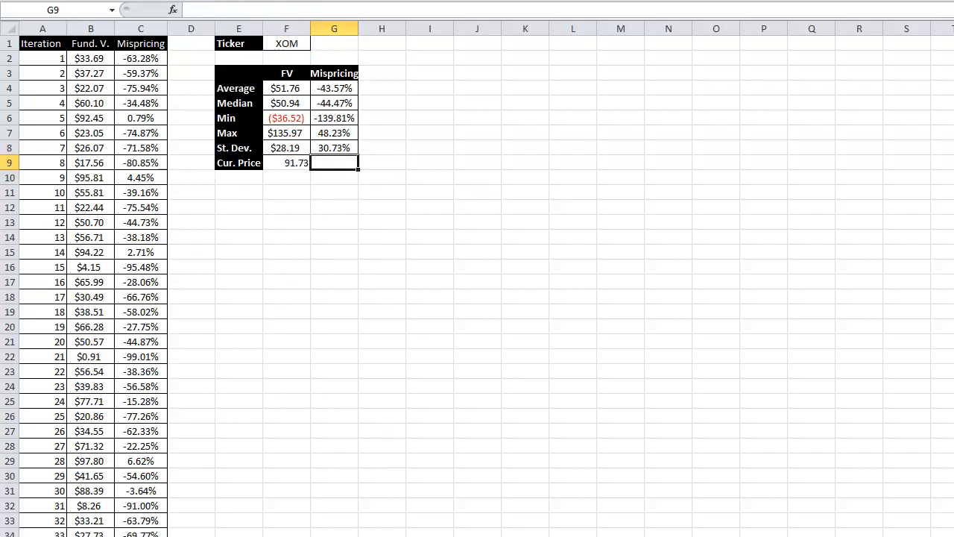
pyautogui.press('F4')
pyautogui.press('Left')
pyautogui.hotkey('alt', 'h')
pyautogui.press('a')
pyautogui.press('c')
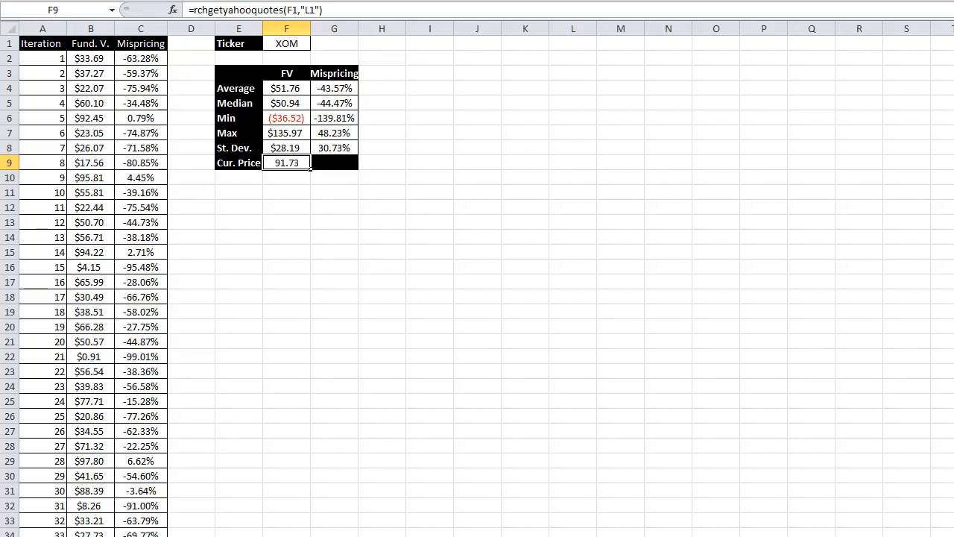
pyautogui.press('Down')
pyautogui.press('Down')
pyautogui.press('Down')
pyautogui.press('Up')
pyautogui.press('Up')
pyautogui.press('Up')
pyautogui.press('Up')
pyautogui.press('Up')
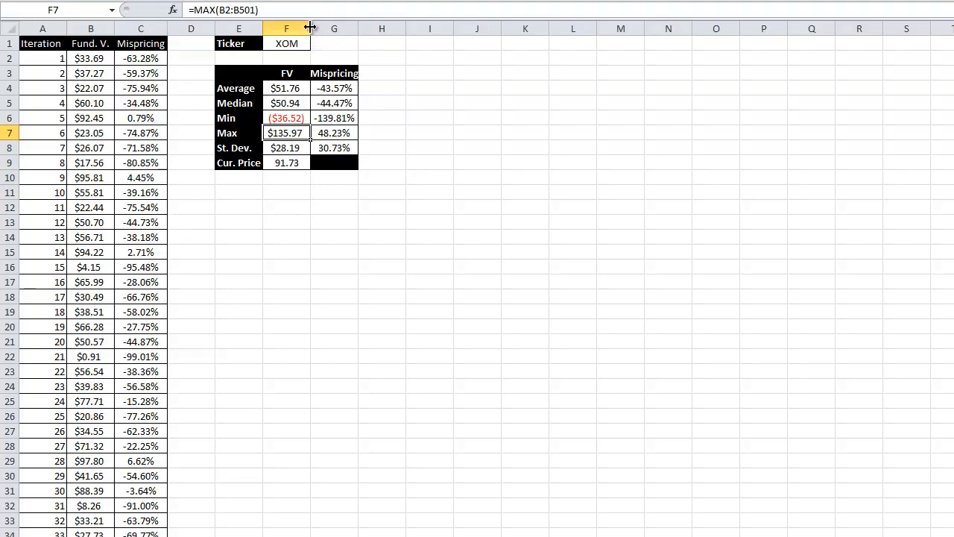
# Autofit column G to the Mispricing heading and shrink the empty column D to a narrow spacer.
pyautogui.moveTo(359, 25); pyautogui.dragTo(359, 25)
pyautogui.doubleClick(359, 26)
pyautogui.click(358, 25)
pyautogui.click(385, 46)
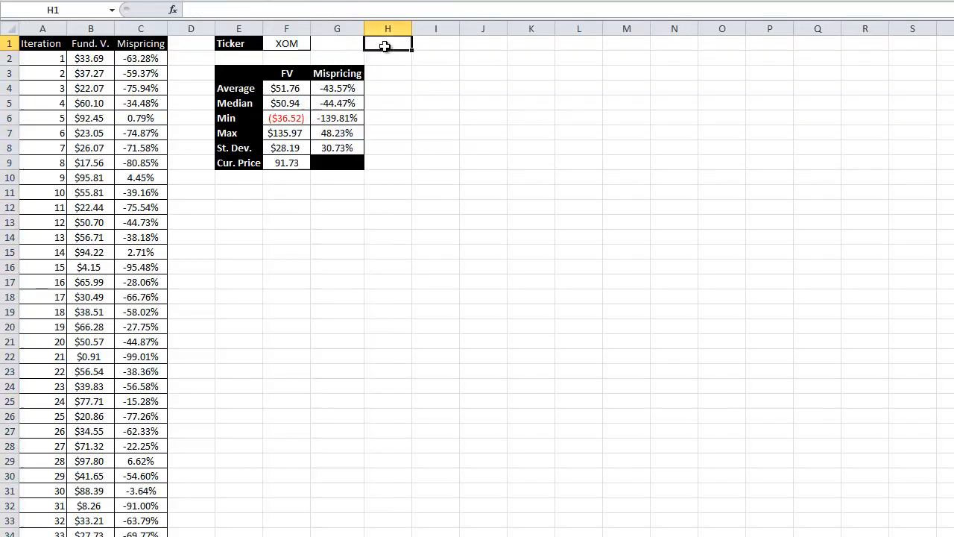
pyautogui.moveTo(213, 27); pyautogui.dragTo(179, 27)
pyautogui.click(199, 208)
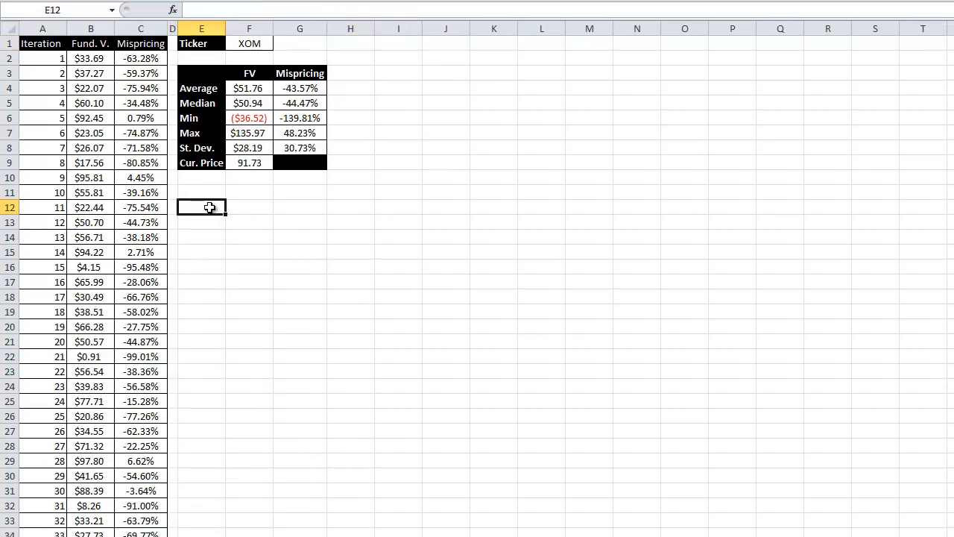
# Compare the current price with the maximum, minimum, median and average fundamental values in the summary table.
pyautogui.click(243, 164)
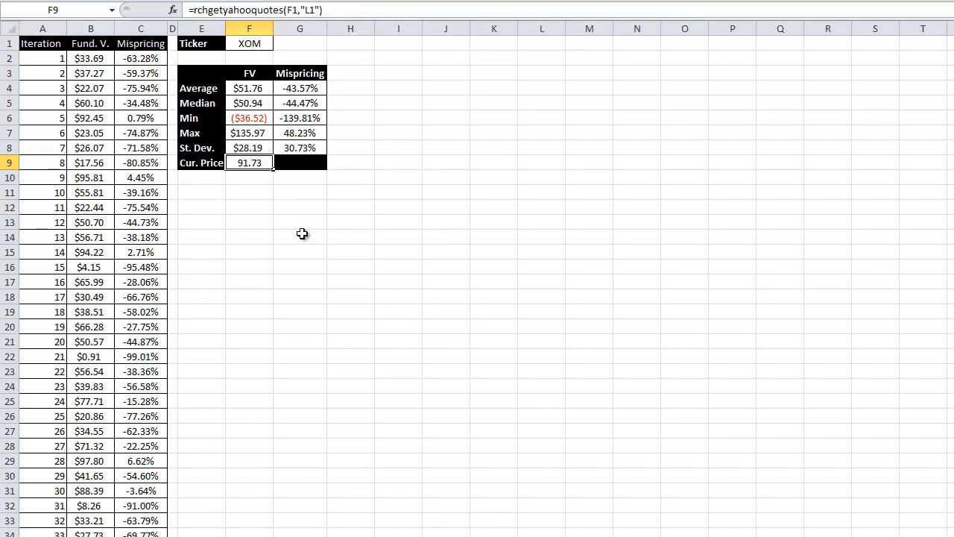
pyautogui.click(239, 137)
pyautogui.click(249, 120)
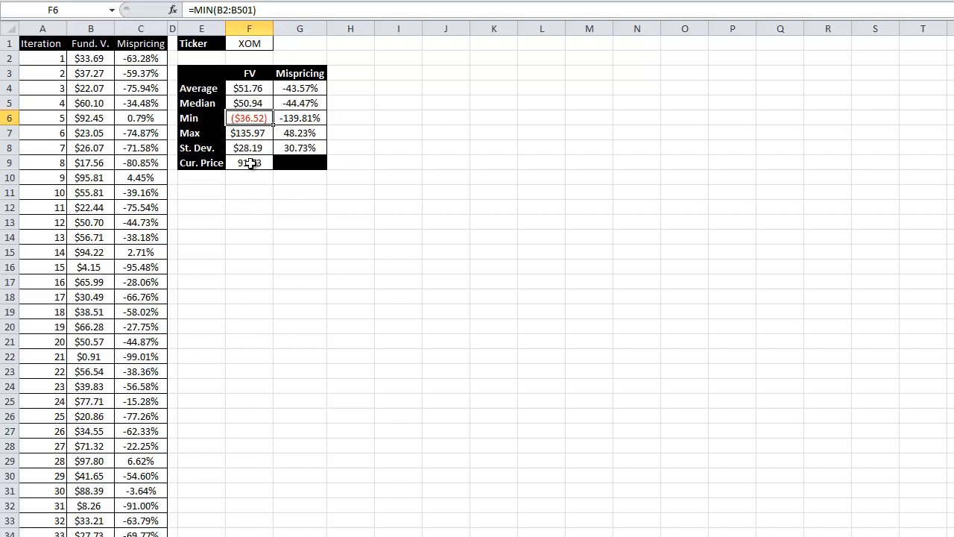
pyautogui.click(253, 89)
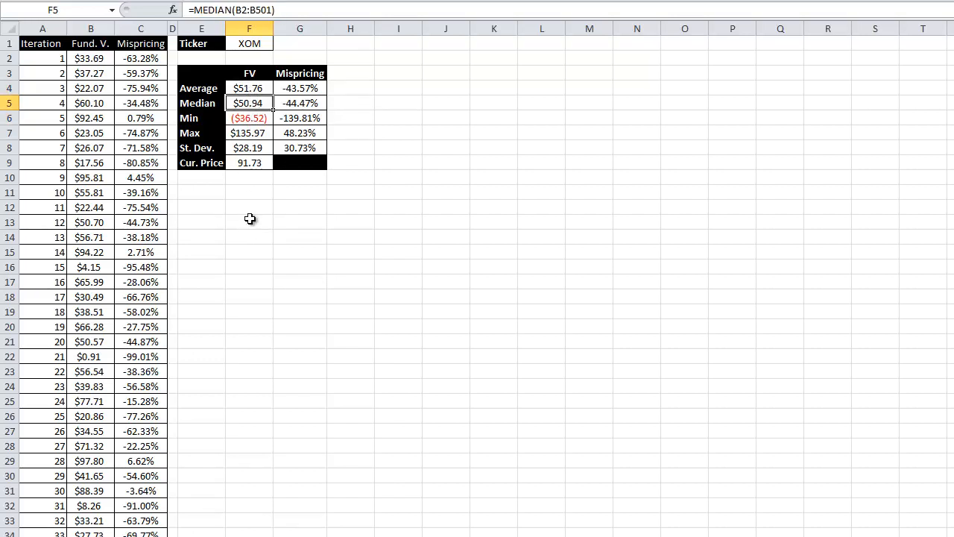
pyautogui.moveTo(243, 89); pyautogui.dragTo(249, 135)
pyautogui.click(247, 191)
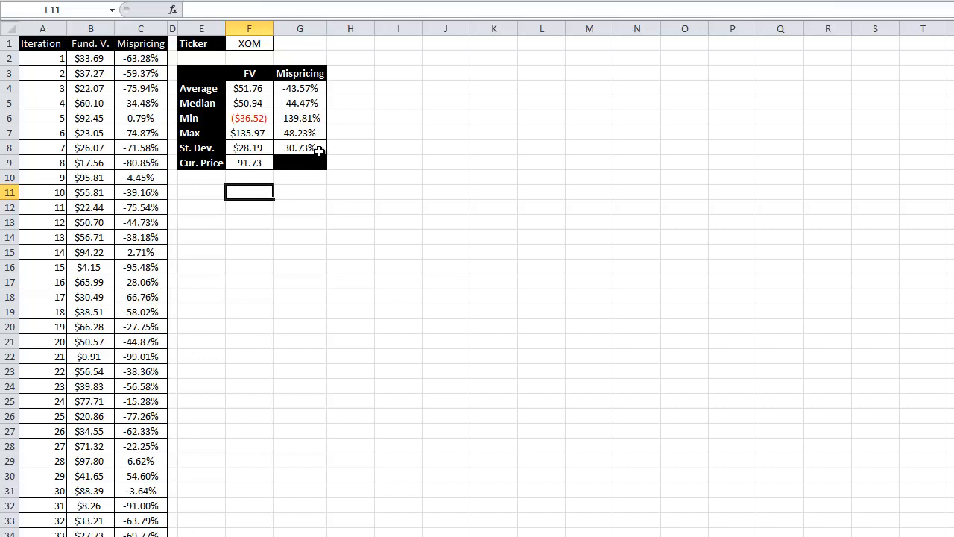
# Enter the heading "Bins" in E11 and number the bins from 1 to 21 in E12:E32.
pyautogui.press('Left')
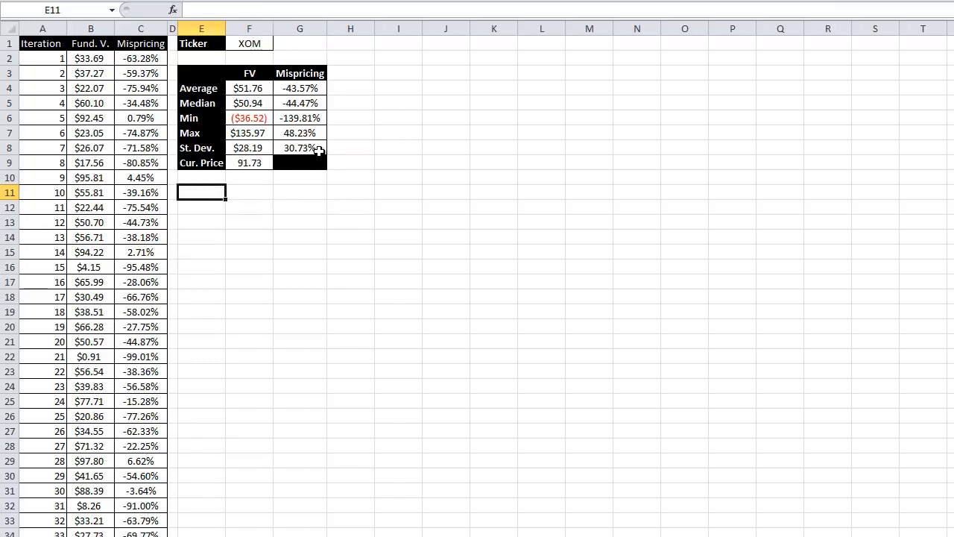
pyautogui.write('Bins')
pyautogui.press('Return')
pyautogui.write('1')
pyautogui.press('Return')
pyautogui.press('Up')
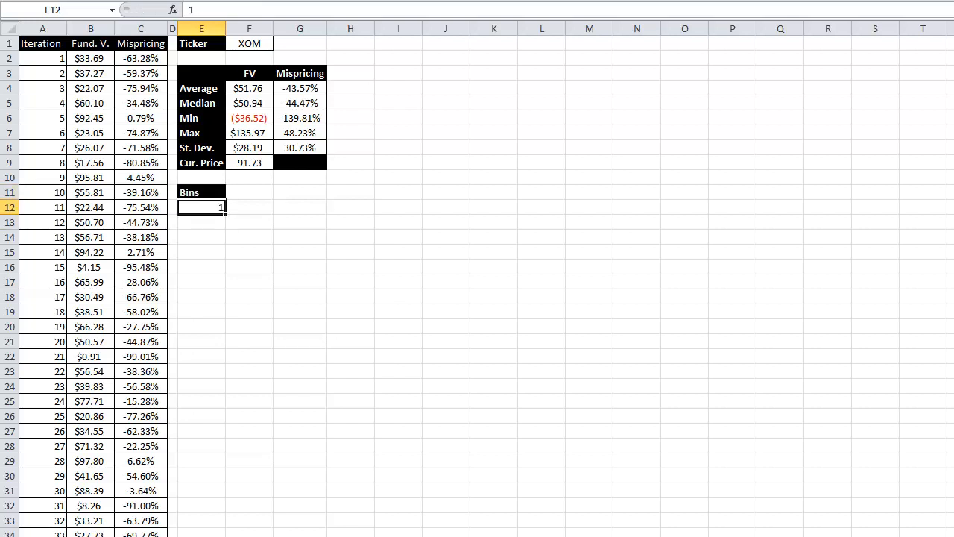
pyautogui.click(197, 223)
pyautogui.write('2')
pyautogui.hotkey('ctrl', 'Return')
pyautogui.press('Up')
pyautogui.hotkey('shift', 'Down')
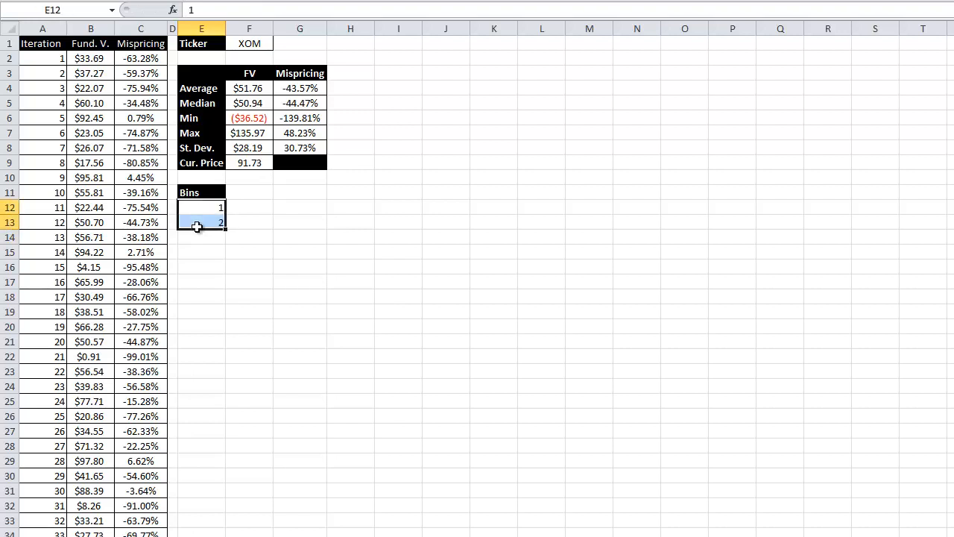
pyautogui.moveTo(225, 230); pyautogui.dragTo(225, 516)
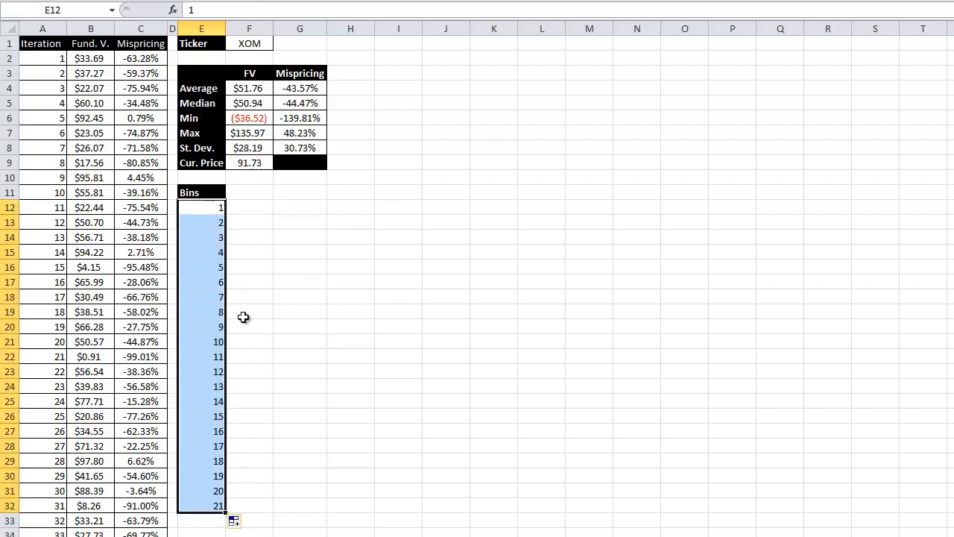
# Enter the column headings "Breakpoints" in F11 and "Count" in G11 beside the Bins heading.
pyautogui.click(251, 191)
pyautogui.write('Breakponi')
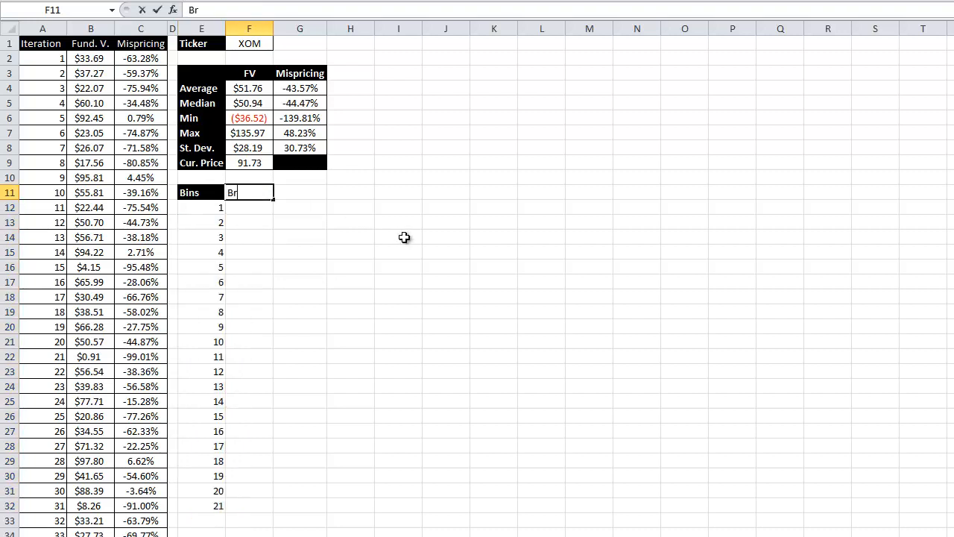
pyautogui.press('BackSpace')
pyautogui.write('ints')
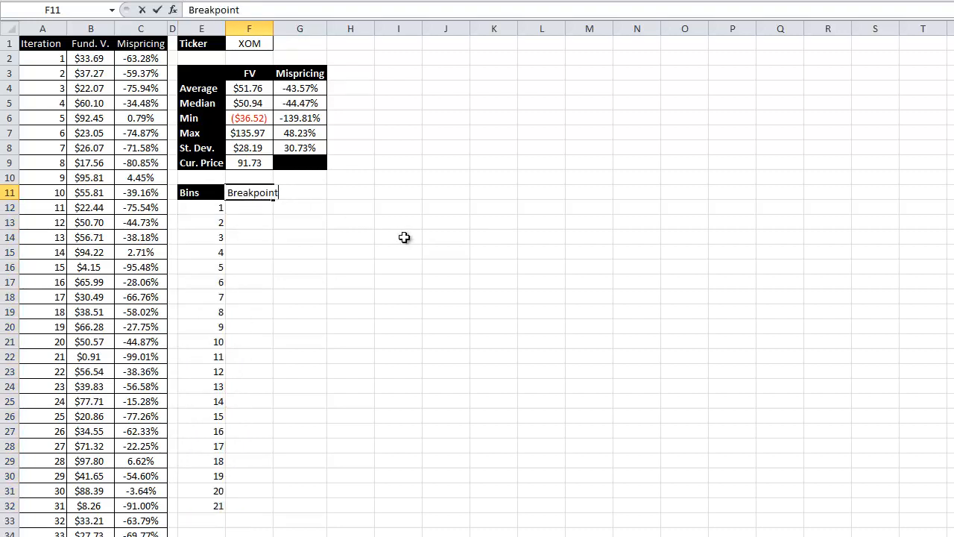
pyautogui.press('Return')
pyautogui.press('Up')
pyautogui.press('Right')
pyautogui.write('Count')
pyautogui.press('Return')
# Add a "%" column heading in H11 next to Count.
pyautogui.press('Left')
pyautogui.press('Left')
pyautogui.press('Left')
pyautogui.press('Left')
pyautogui.press('Right')
pyautogui.press('Right')
pyautogui.press('Right')
pyautogui.press('Right')
pyautogui.press('Up')
pyautogui.press('Right')
pyautogui.write('%')
pyautogui.press('Return')
# Widen column F so that the Breakpoints heading fits.
pyautogui.press('Left')
pyautogui.press('Left')
pyautogui.press('Left')
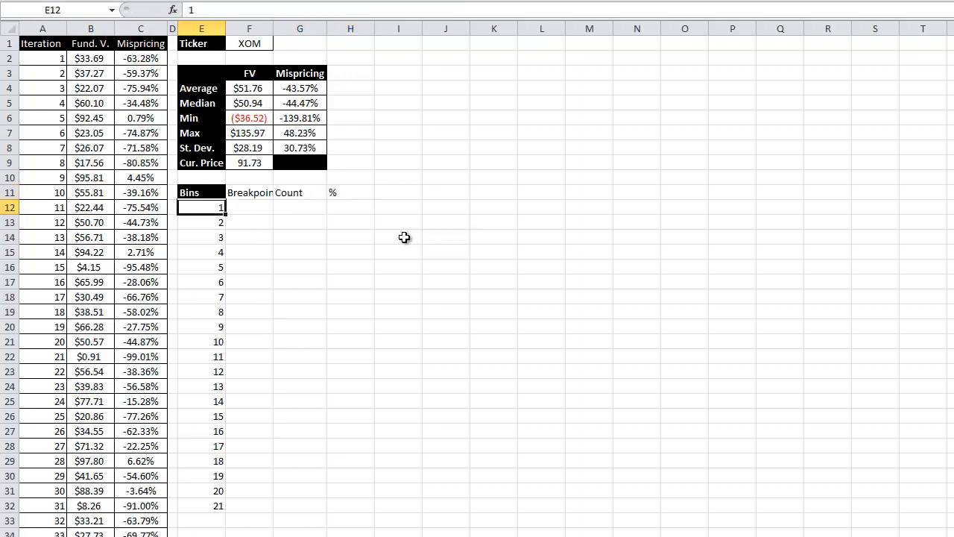
pyautogui.press('Up')
pyautogui.press('Right')
pyautogui.moveTo(272, 27); pyautogui.dragTo(284, 27)
pyautogui.click(308, 252)
# Insert blank cells at E11:H11, shifting the bin table headings and numbers down one row.
pyautogui.moveTo(206, 191); pyautogui.dragTo(352, 192)
pyautogui.hotkey('ctrl', 'shift', '+')
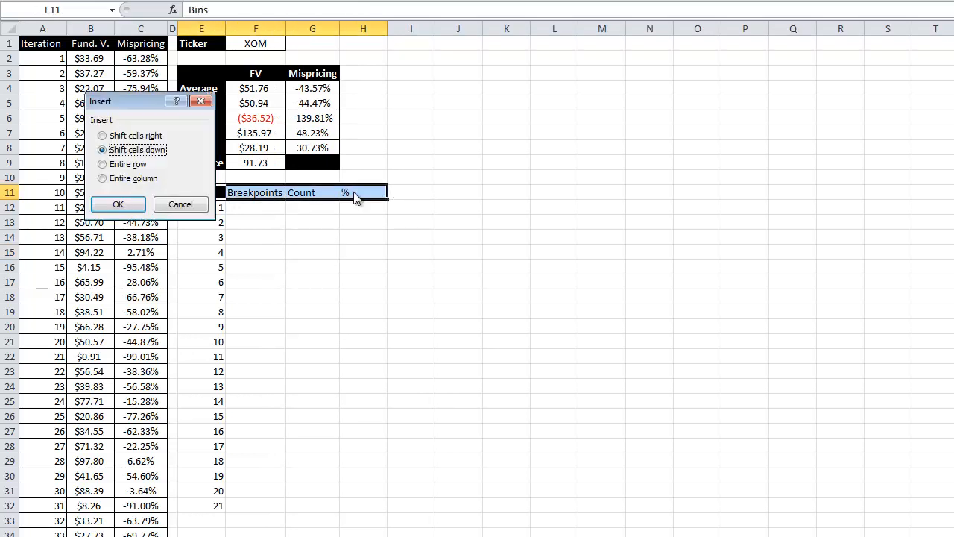
pyautogui.press('Return')
# Label F11 "# of SD to Span" and enter 2 as its value in E11.
pyautogui.press('Right')
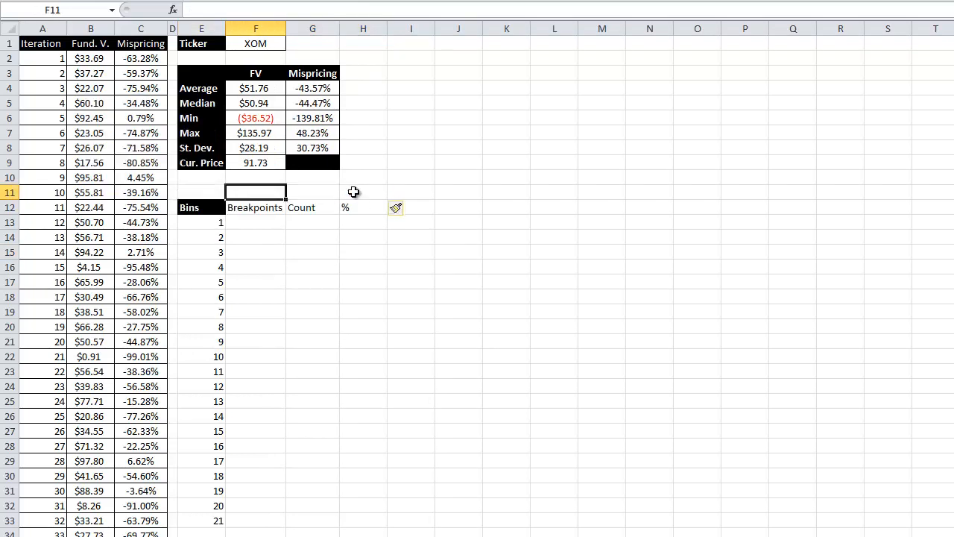
pyautogui.write('# of SD to Span')
pyautogui.press('Return')
pyautogui.press('Up')
pyautogui.press('Down')
pyautogui.press('Down')
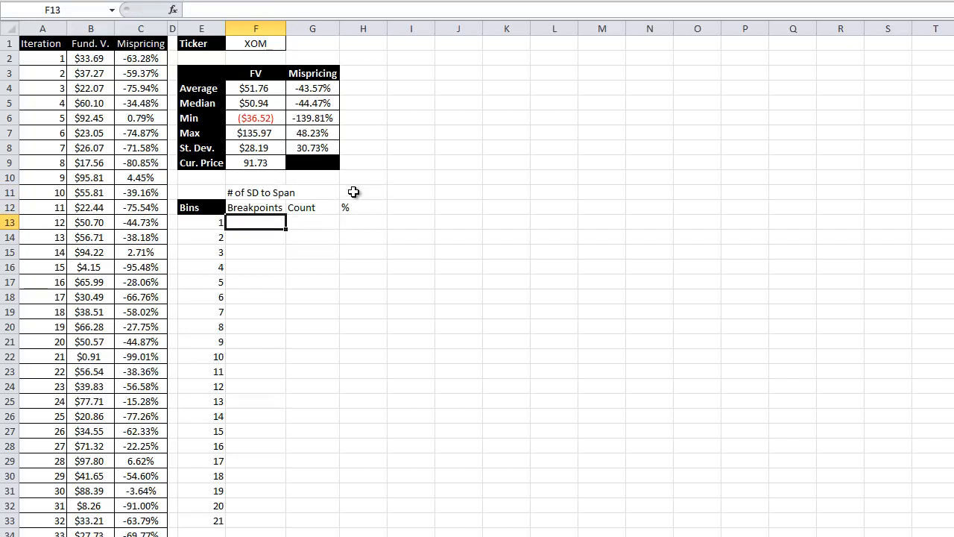
pyautogui.press('Up')
pyautogui.press('Up')
pyautogui.press('Left')
pyautogui.write('2')
pyautogui.press('Return')
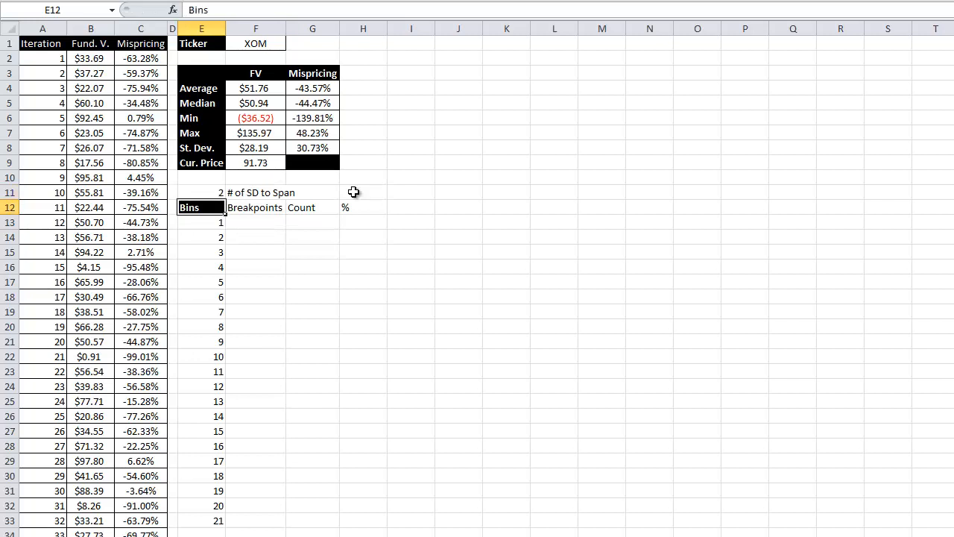
# Enter =F4-F8*E11 in F13 as the first bin's breakpoint.
pyautogui.press('Right')
pyautogui.press('Down')
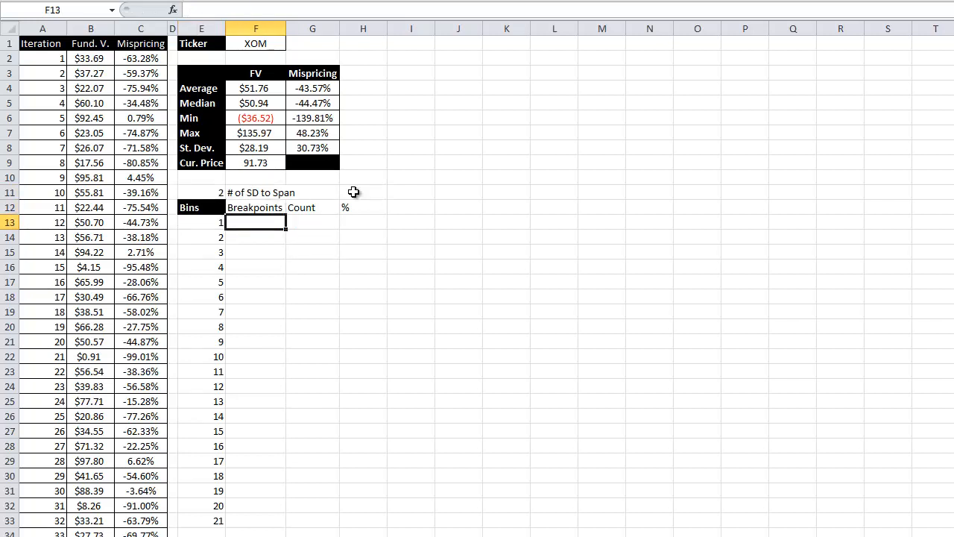
pyautogui.write('=')
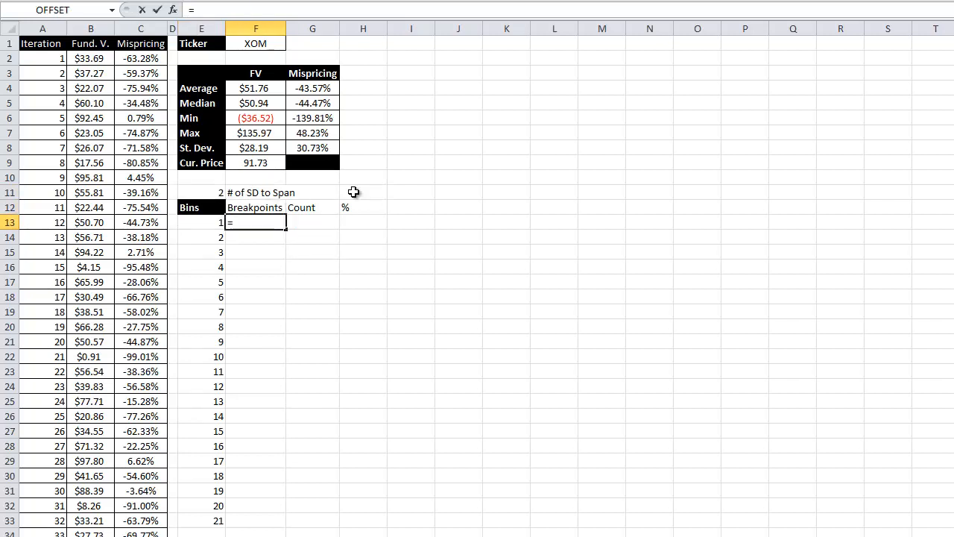
pyautogui.press('Up')
pyautogui.press('Up')
pyautogui.press('Up')
pyautogui.press('Up')
pyautogui.press('Up')
pyautogui.press('Up')
pyautogui.press('Up')
pyautogui.press('Up')
pyautogui.press('Up')
pyautogui.write('-')
pyautogui.press('Up')
pyautogui.press('Up')
pyautogui.press('Up')
pyautogui.press('Up')
pyautogui.press('Up')
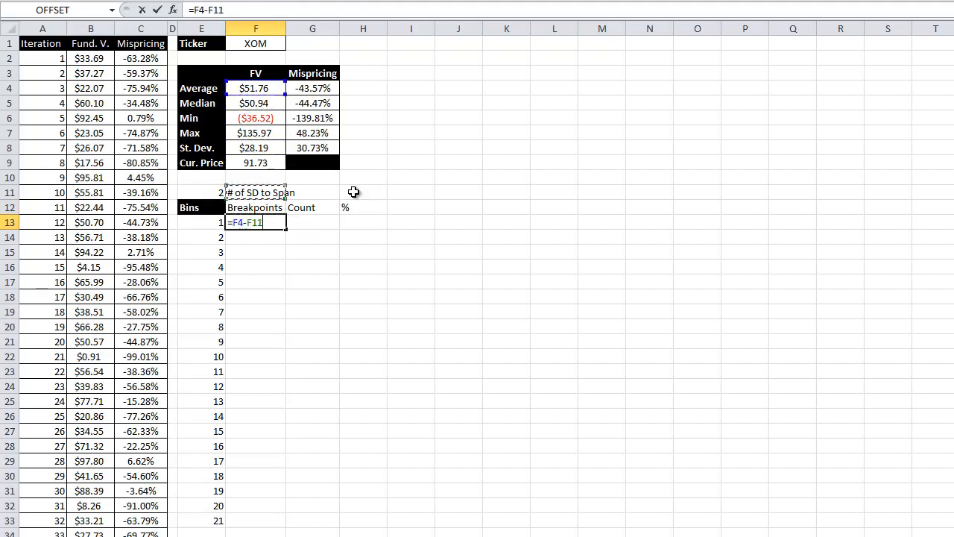
pyautogui.write('*')
pyautogui.press('Up')
pyautogui.press('Up')
pyautogui.press('Left')
pyautogui.press('Return')
# Enter =F4+F8*2 in F33 as the breakpoint for bin 21.
pyautogui.press('Down')
pyautogui.press('Down')
pyautogui.press('Down')
pyautogui.press('Down')
pyautogui.press('Down')
pyautogui.press('Down')
pyautogui.press('Down')
pyautogui.press('Down')
pyautogui.press('Down')
pyautogui.press('Down')
pyautogui.press('Down')
pyautogui.press('Down')
pyautogui.press('Down')
pyautogui.press('Down')
pyautogui.press('Down')
pyautogui.press('Down')
pyautogui.press('Down')
pyautogui.press('Down')
pyautogui.press('Down')
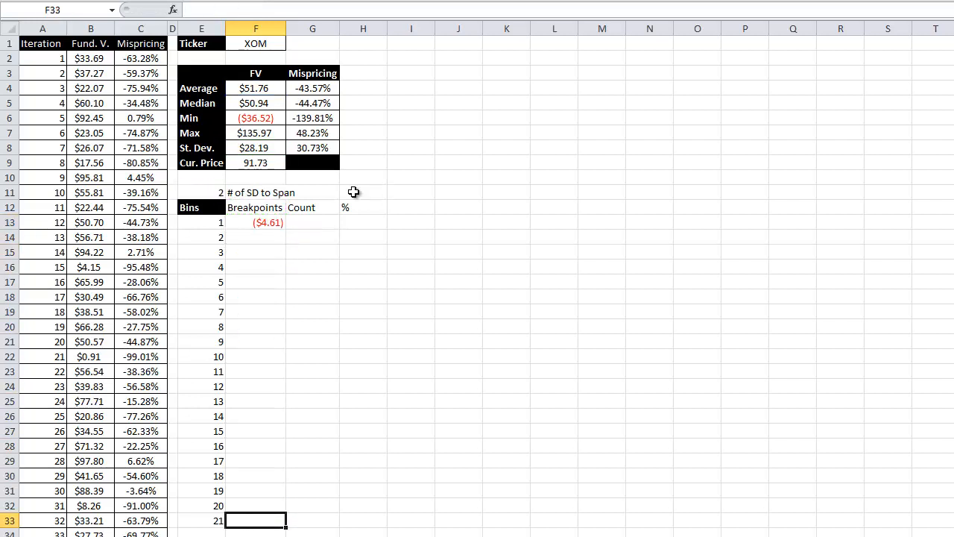
pyautogui.write('=')
pyautogui.press('Up')
pyautogui.press('Up')
pyautogui.press('Up')
pyautogui.press('Up')
pyautogui.press('Up')
pyautogui.press('Up')
pyautogui.press('Up')
pyautogui.press('Up')
pyautogui.press('Up')
pyautogui.press('Up')
pyautogui.press('Up')
pyautogui.press('Up')
pyautogui.press('Up')
pyautogui.press('Up')
pyautogui.press('Up')
pyautogui.press('Up')
pyautogui.press('Up')
pyautogui.press('Up')
pyautogui.press('Up')
pyautogui.press('Up')
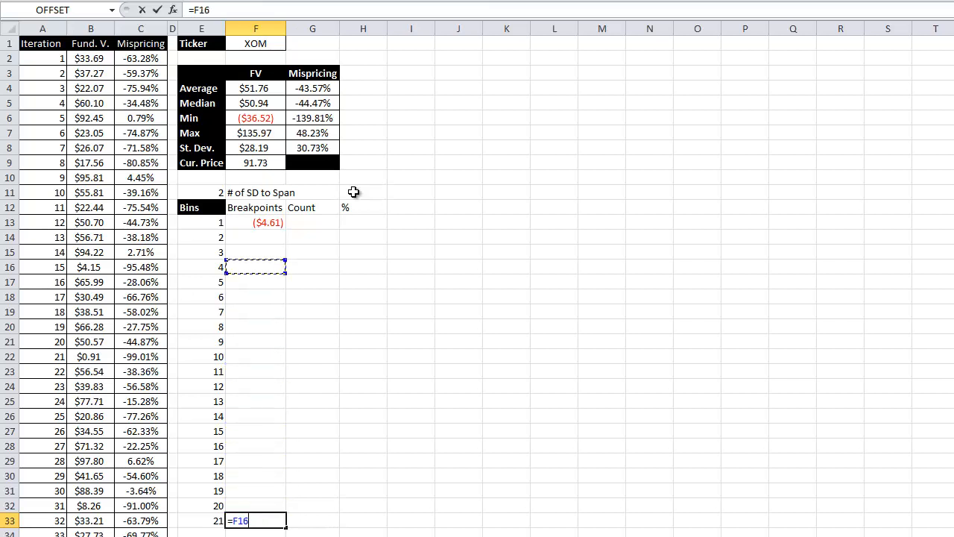
pyautogui.press('Up')
pyautogui.press('Up')
pyautogui.write('+')
pyautogui.press('Up')
pyautogui.press('Up')
pyautogui.press('Up')
pyautogui.press('Up')
pyautogui.press('Up')
pyautogui.press('Up')
pyautogui.press('Up')
pyautogui.press('Up')
pyautogui.press('Up')
pyautogui.press('Up')
pyautogui.press('Up')
pyautogui.press('Up')
pyautogui.press('Up')
pyautogui.press('Up')
pyautogui.press('Up')
pyautogui.press('Up')
pyautogui.press('Up')
pyautogui.press('Up')
pyautogui.press('Up')
pyautogui.press('Up')
pyautogui.press('Up')
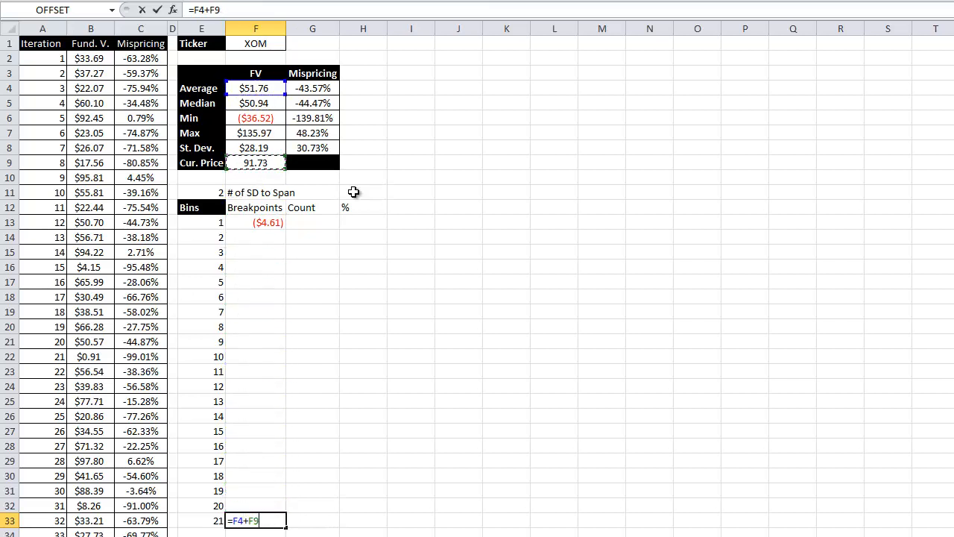
pyautogui.write('*2')
pyautogui.press('Return')
pyautogui.press('Up')
pyautogui.press('Up')
pyautogui.press('Up')
pyautogui.press('Up')
pyautogui.press('Up')
pyautogui.press('Up')
pyautogui.press('Up')
pyautogui.press('Up')
pyautogui.press('Up')
pyautogui.press('Up')
pyautogui.press('Up')
pyautogui.press('Up')
pyautogui.press('Up')
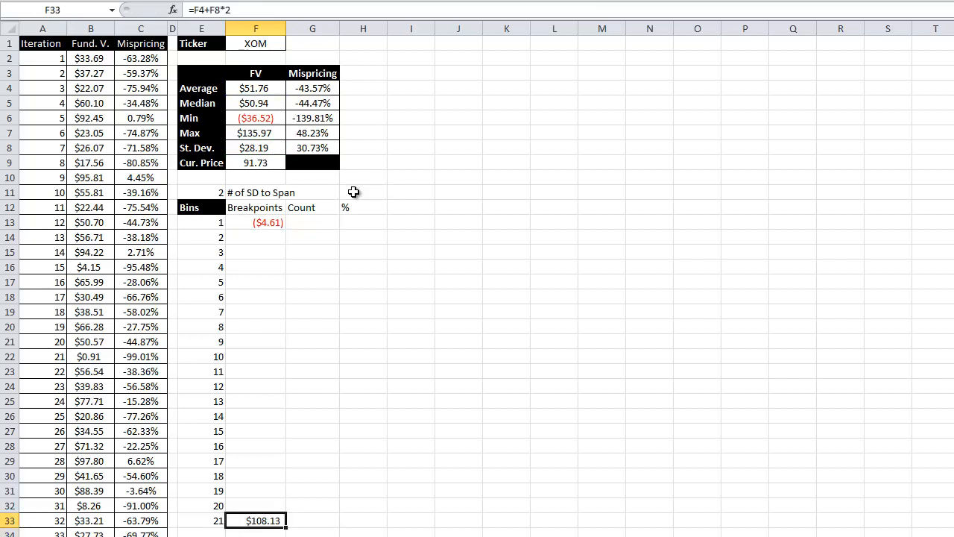
pyautogui.press('Up')
pyautogui.press('Up')
pyautogui.press('Up')
pyautogui.press('Up')
pyautogui.press('Up')
pyautogui.press('Up')
pyautogui.press('Up')
pyautogui.press('Up')
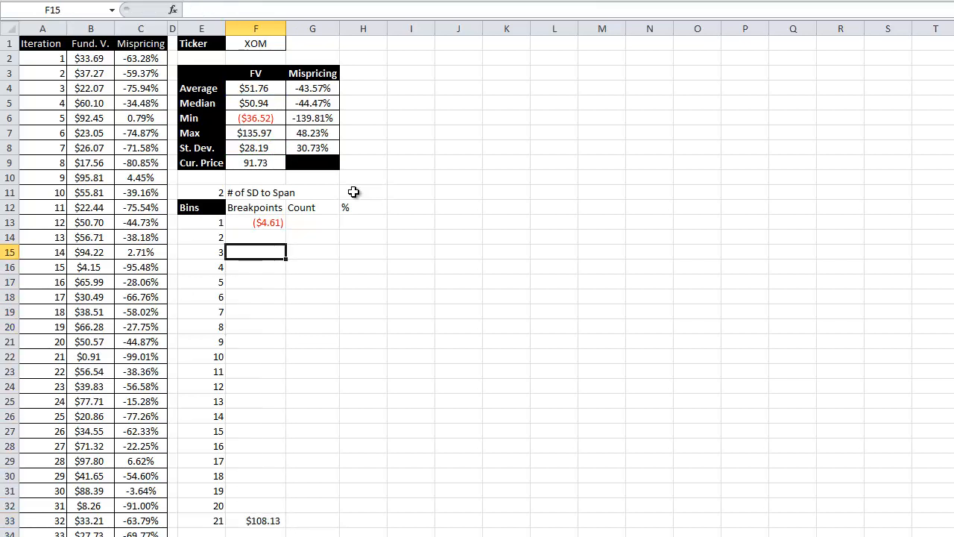
pyautogui.press('Down')
pyautogui.press('Down')
pyautogui.press('Down')
pyautogui.press('Down')
pyautogui.press('Down')
pyautogui.press('Down')
pyautogui.press('Down')
pyautogui.press('Down')
pyautogui.press('Down')
pyautogui.press('Down')
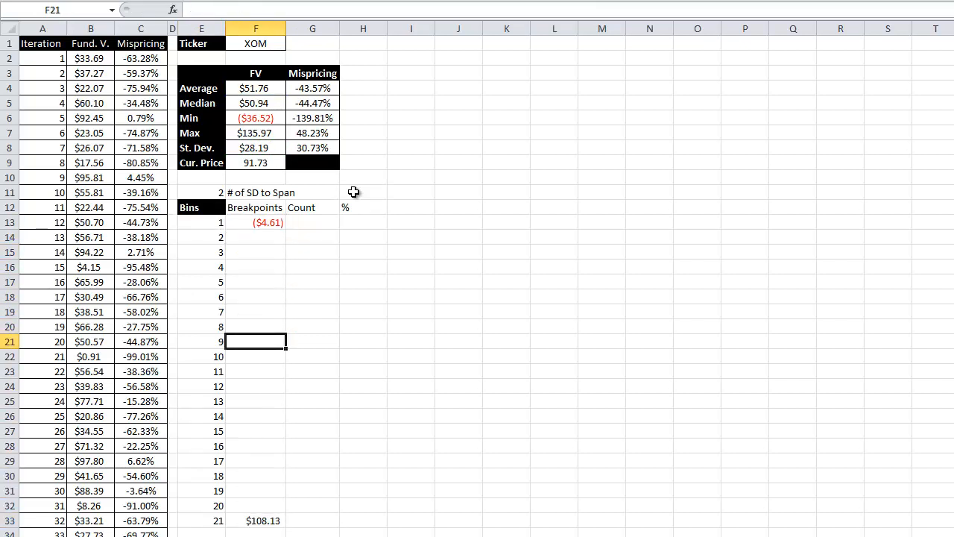
pyautogui.press('Up')
pyautogui.press('Up')
pyautogui.press('Up')
pyautogui.press('Up')
pyautogui.press('Up')
pyautogui.press('Up')
pyautogui.press('Up')
pyautogui.press('Up')
pyautogui.press('Up')
pyautogui.press('Down')
pyautogui.press('Down')
pyautogui.press('Down')
pyautogui.press('Down')
pyautogui.press('Down')
pyautogui.press('Down')
pyautogui.press('Down')
pyautogui.press('Down')
pyautogui.press('Down')
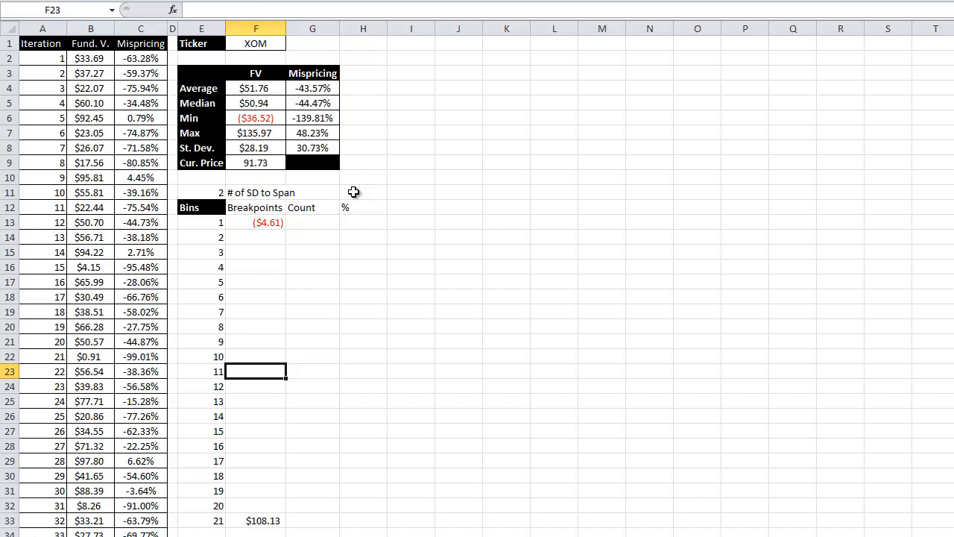
# Enter =F13+(F33-F13)/20 in F14 as the second bin's breakpoint.
pyautogui.press('Up')
pyautogui.press('Up')
pyautogui.press('Up')
pyautogui.press('Up')
pyautogui.press('Up')
pyautogui.press('Up')
pyautogui.press('Up')
pyautogui.press('Up')
pyautogui.press('Up')
pyautogui.write('=')
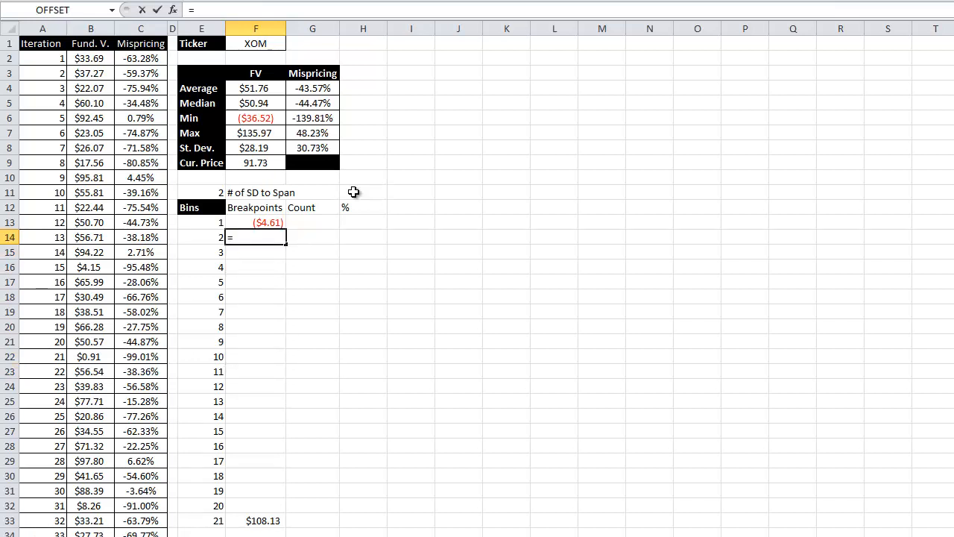
pyautogui.press('Up')
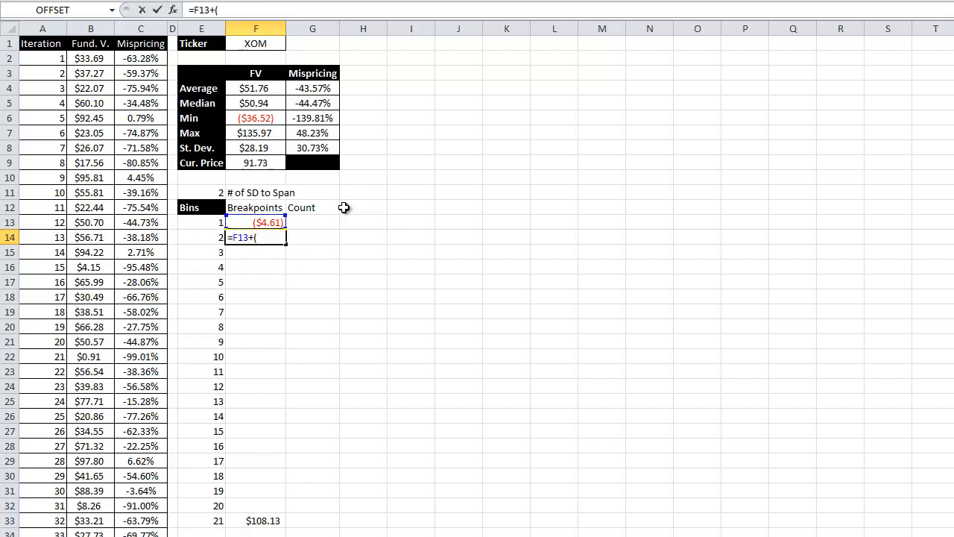
pyautogui.click(244, 517)
pyautogui.write('-')
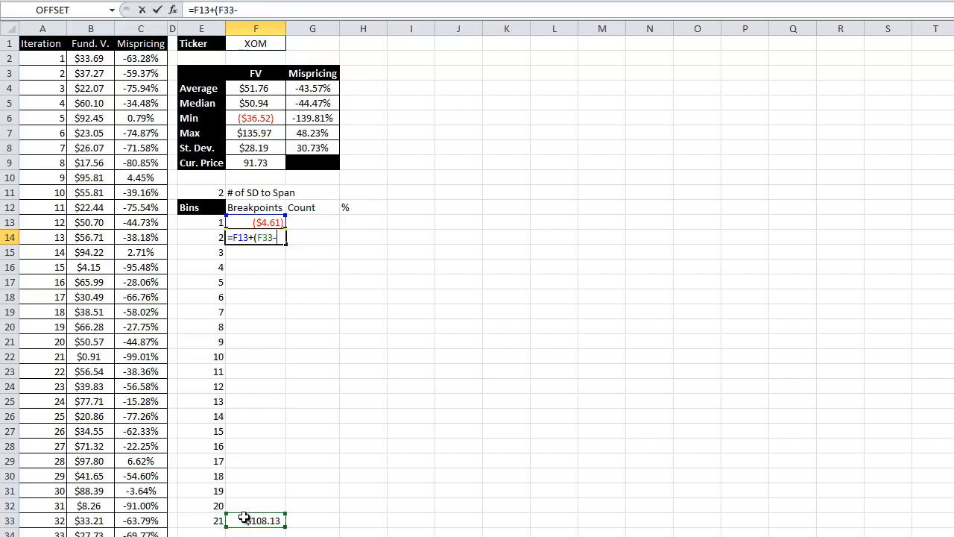
pyautogui.click(257, 222)
pyautogui.write(')/20')
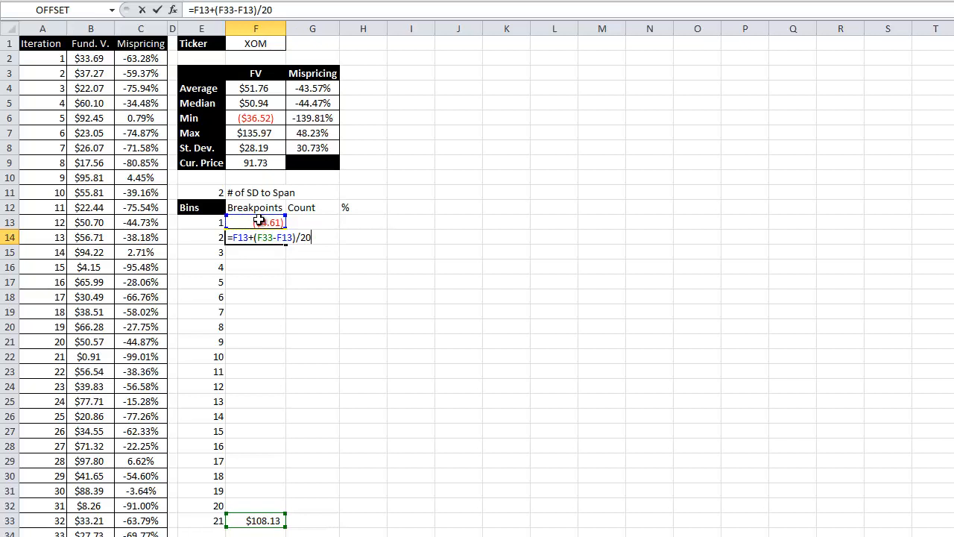
pyautogui.press('Return')
pyautogui.press('Up')
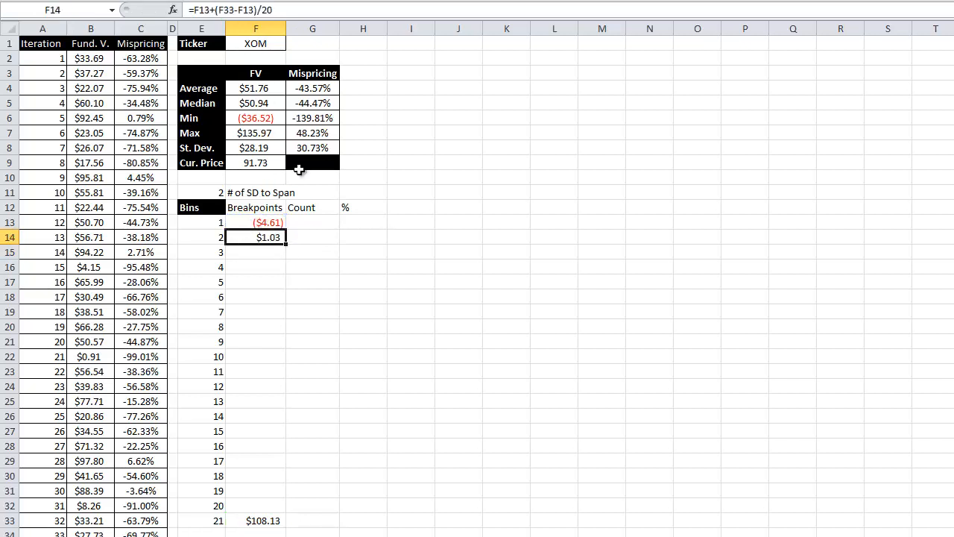
# Make the F33 and F13 references inside the parentheses absolute in F14, giving =F13+($F$33-$F$13)/20.
pyautogui.click(229, 10)
pyautogui.doubleClick(229, 10)
pyautogui.press('F4')
pyautogui.doubleClick(253, 10)
pyautogui.press('F4')
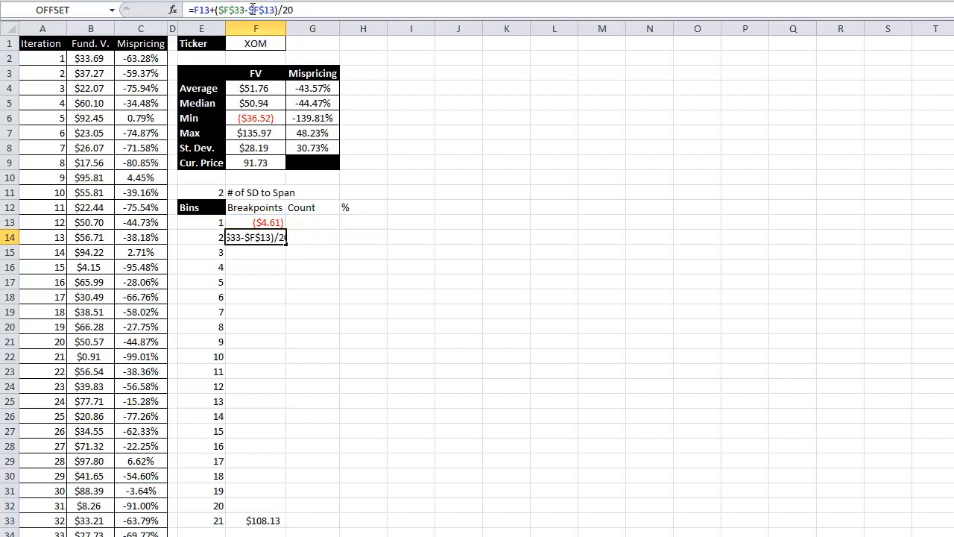
pyautogui.press('Return')
pyautogui.press('Up')
# Copy the breakpoint formula from F14 down through F32 and compare bin 11's breakpoint with the FV average.
pyautogui.click(256, 223)
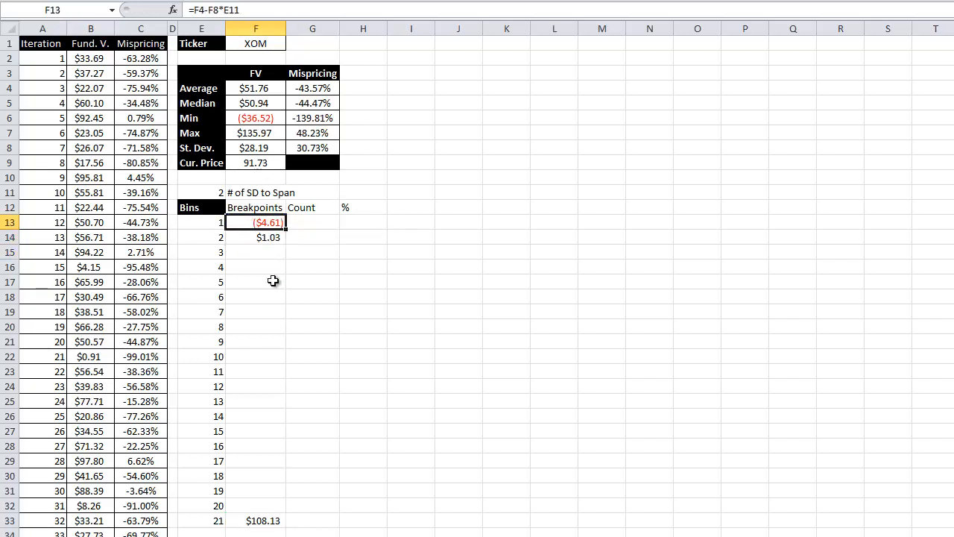
pyautogui.click(278, 520)
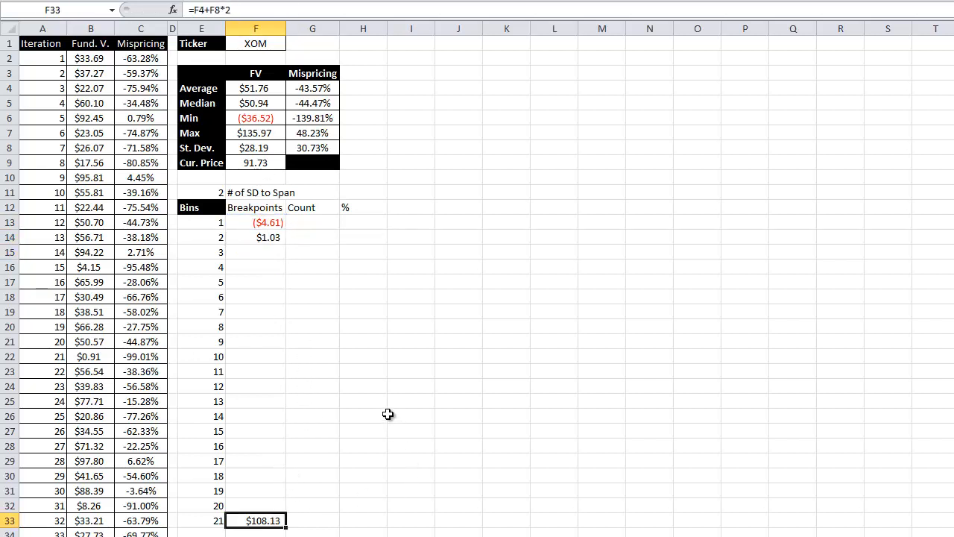
pyautogui.click(245, 236)
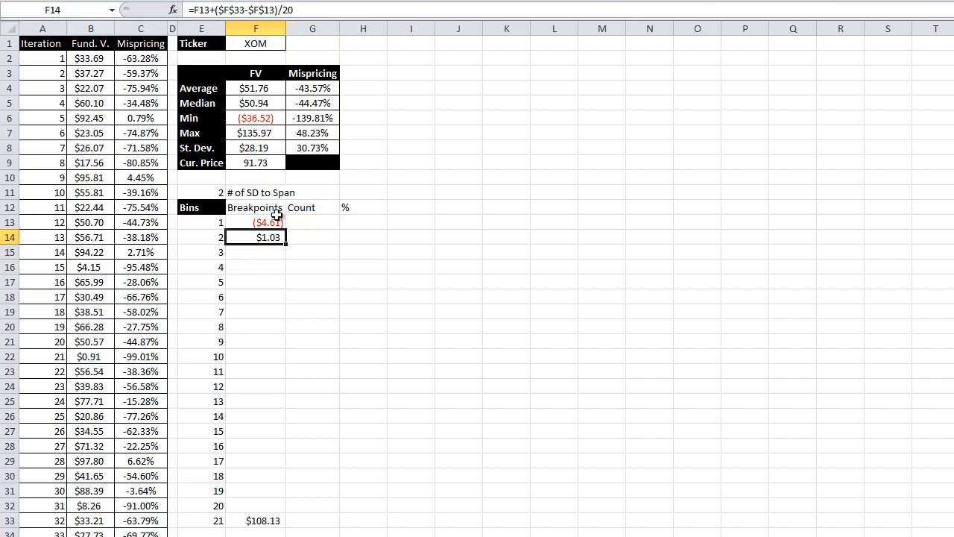
pyautogui.moveTo(289, 242); pyautogui.dragTo(295, 509)
pyautogui.click(313, 431)
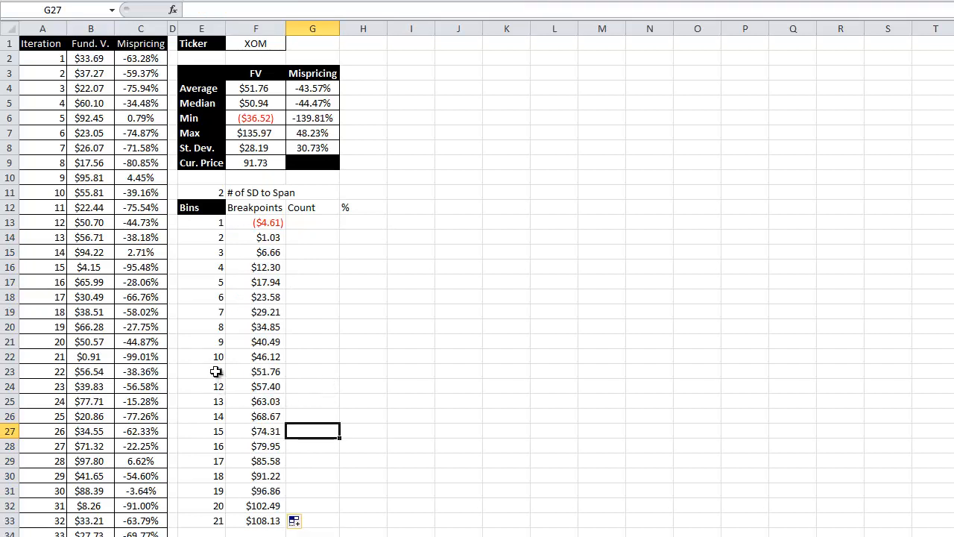
pyautogui.moveTo(218, 372); pyautogui.dragTo(268, 373)
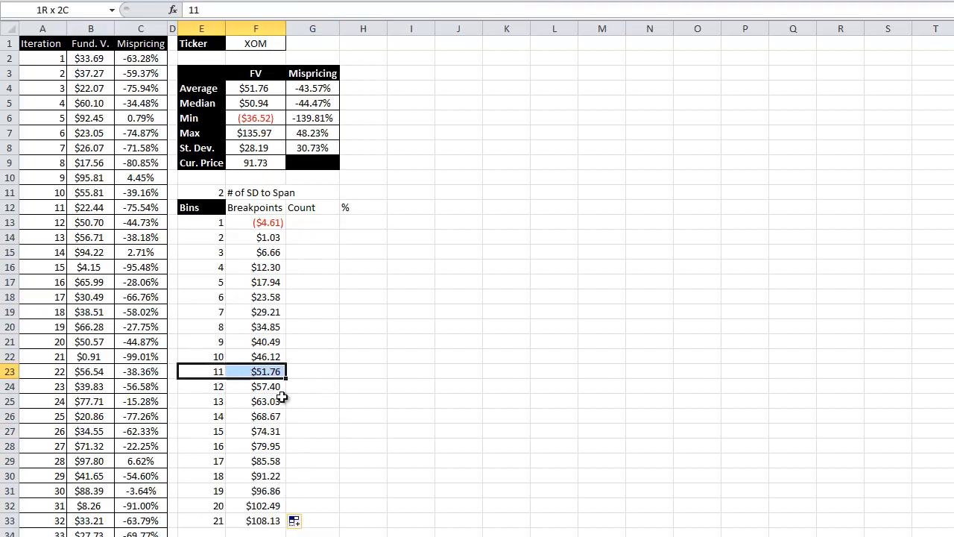
pyautogui.click(275, 87)
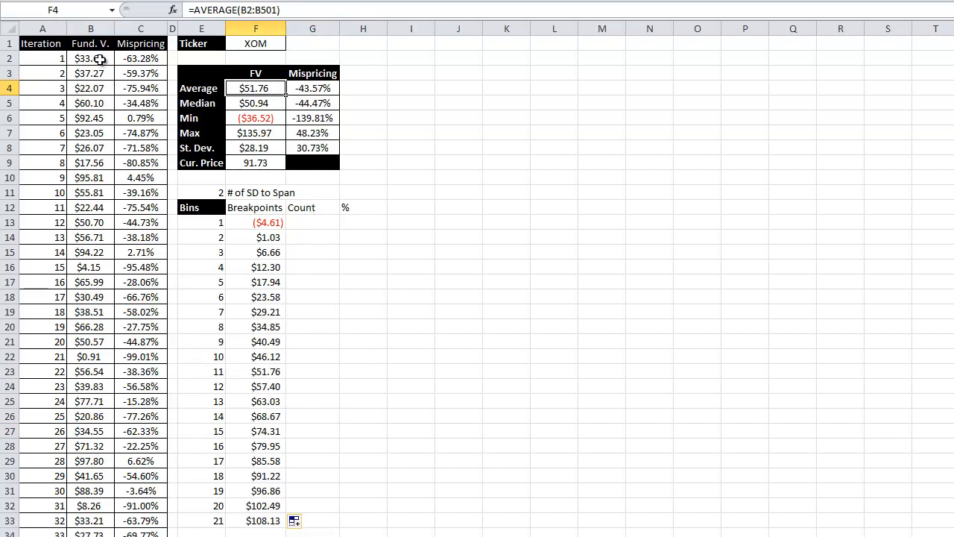
# Start a COUNTIFS formula in G13 that counts values in B2:B501 with the first criterion ">="&F13.
pyautogui.click(297, 224)
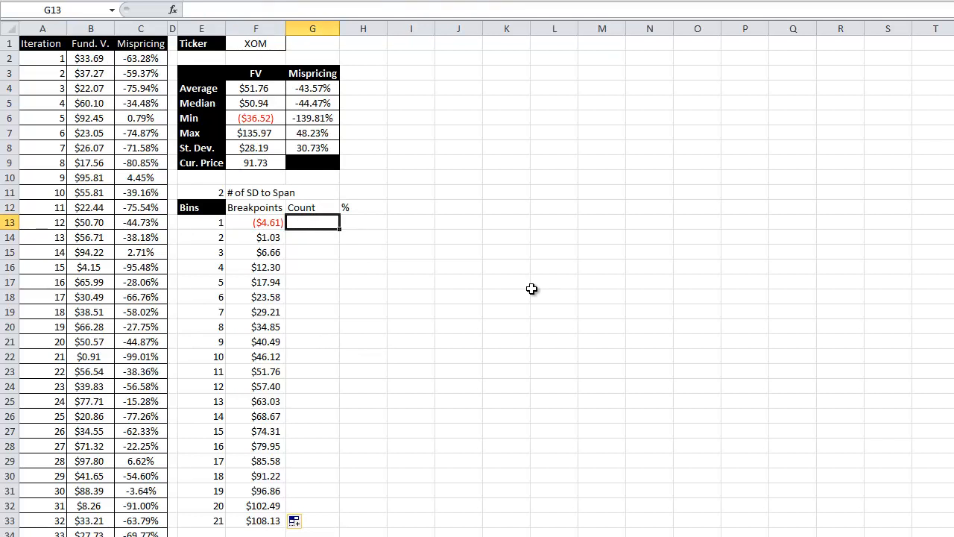
pyautogui.write('=')
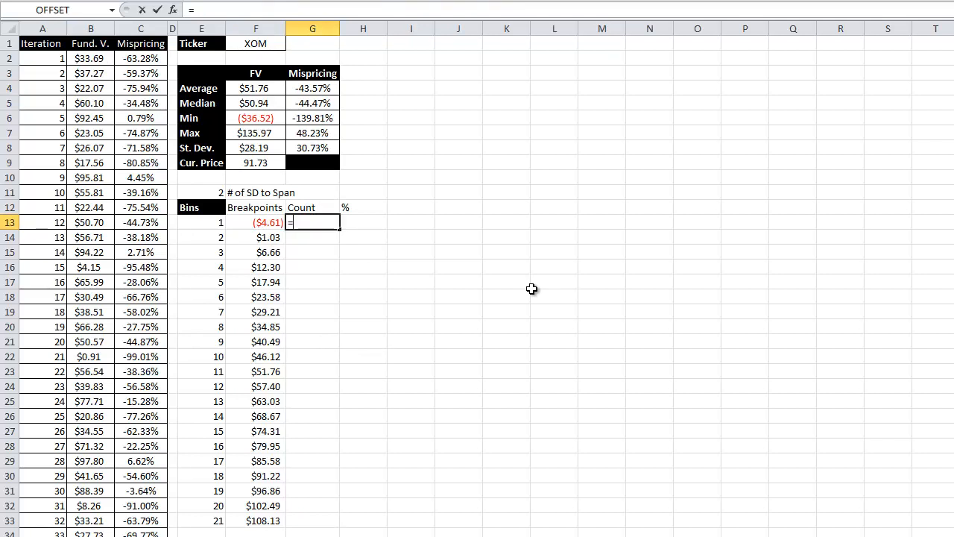
pyautogui.write('countifs(')
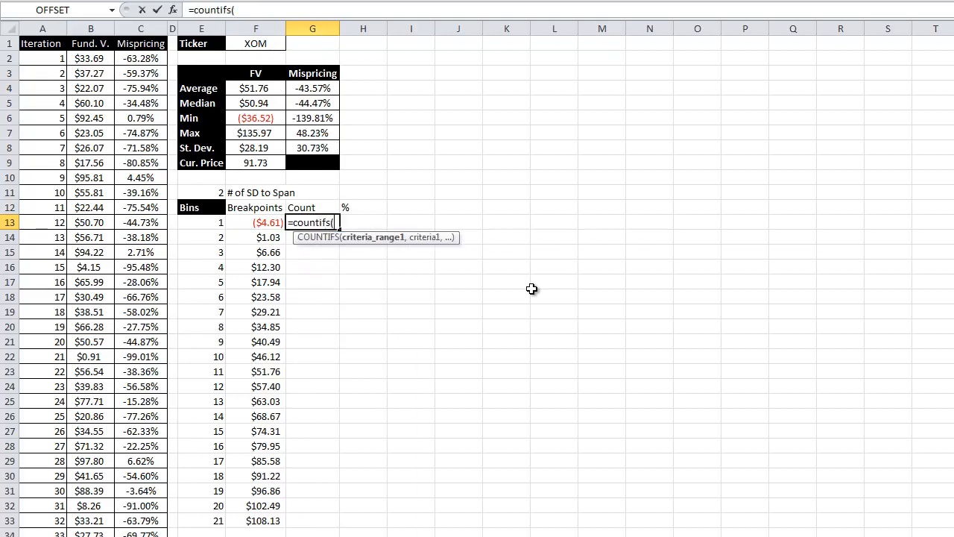
pyautogui.click(100, 61)
pyautogui.hotkey('ctrl', 'shift', 'Down')
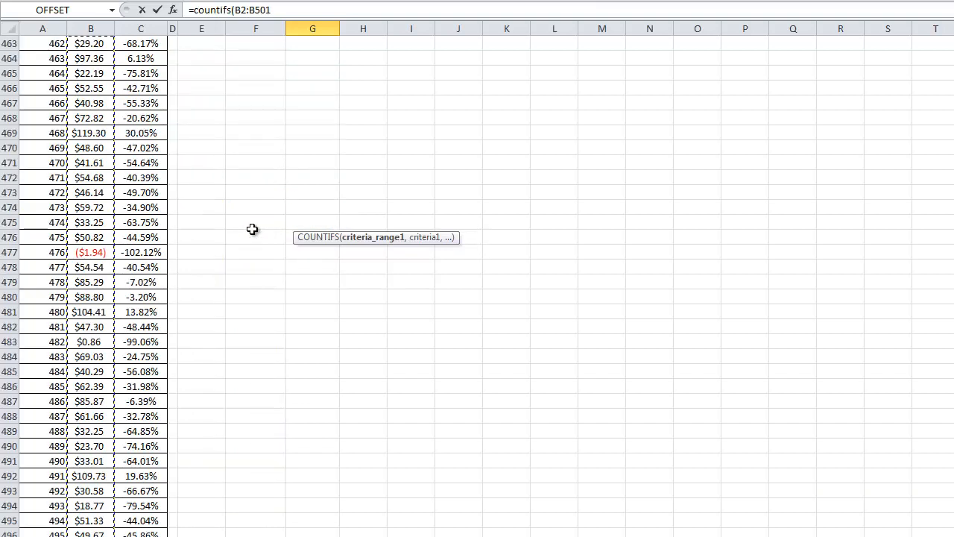
pyautogui.write(',">="&')
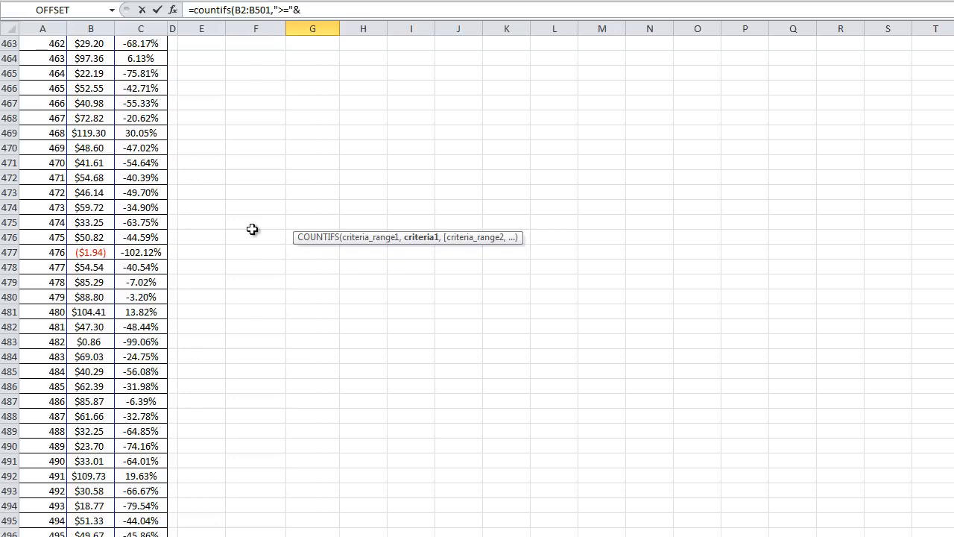
pyautogui.hotkey('ctrl', 'Home')
pyautogui.click(265, 224)
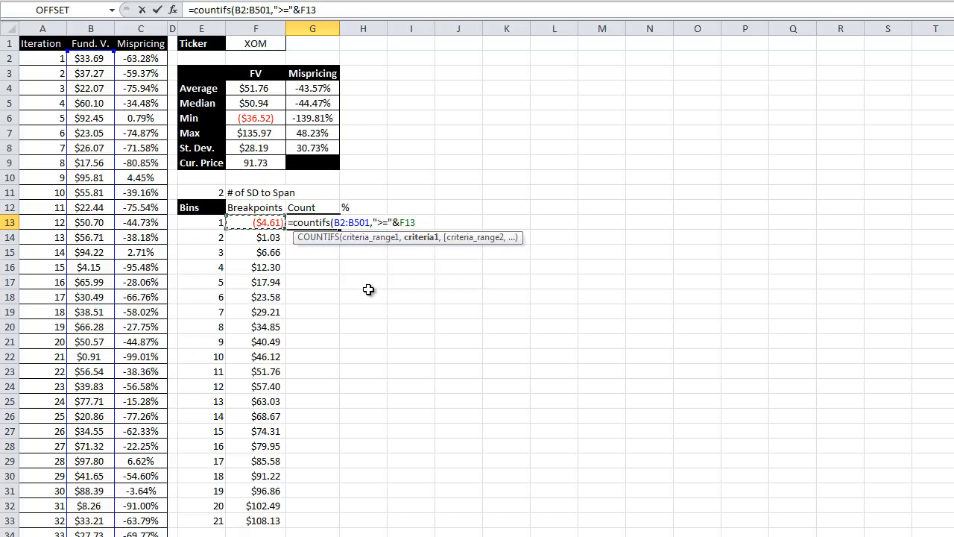
# Complete the G13 COUNTIFS formula with a second condition on B2:B501 using the criterion "<"&F14.
pyautogui.write(',')
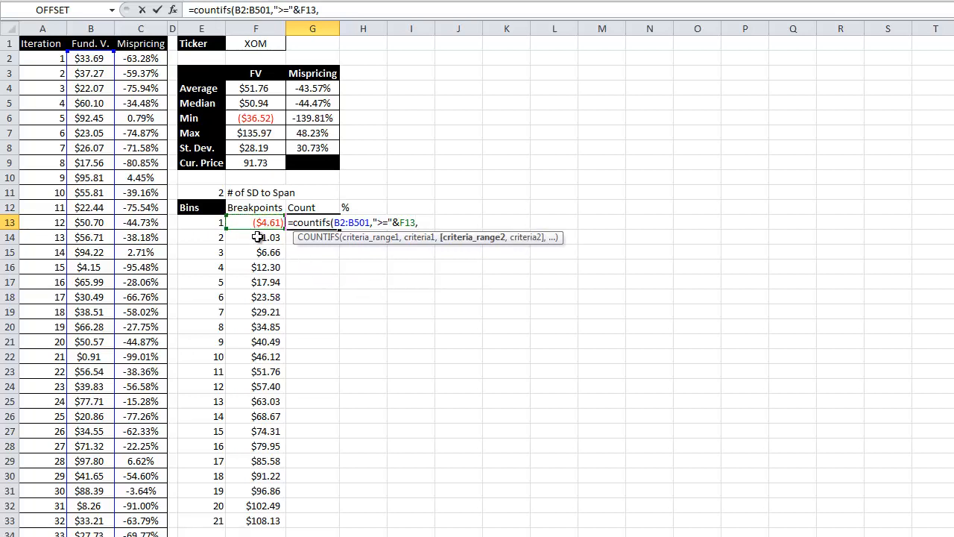
pyautogui.click(88, 58)
pyautogui.hotkey('ctrl', 'shift', 'Down')
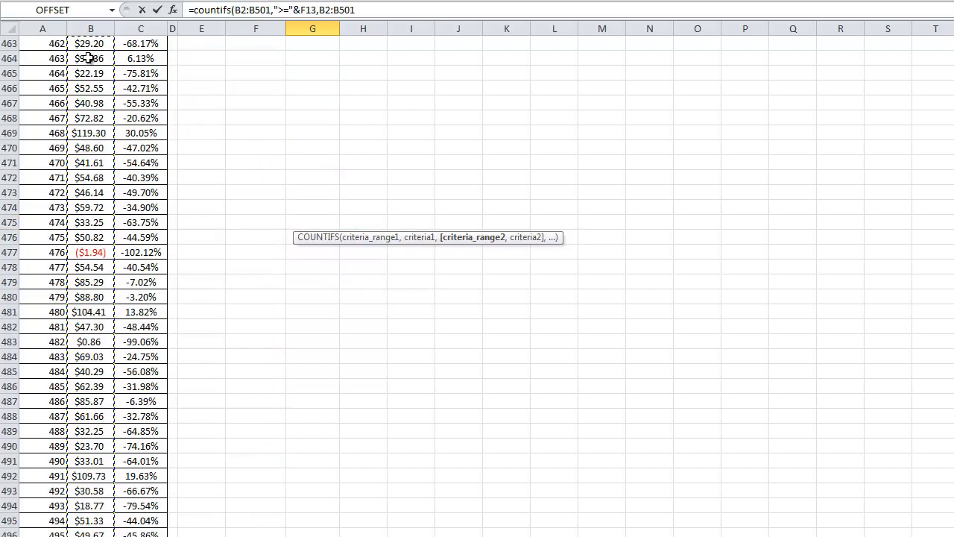
pyautogui.write(',"')
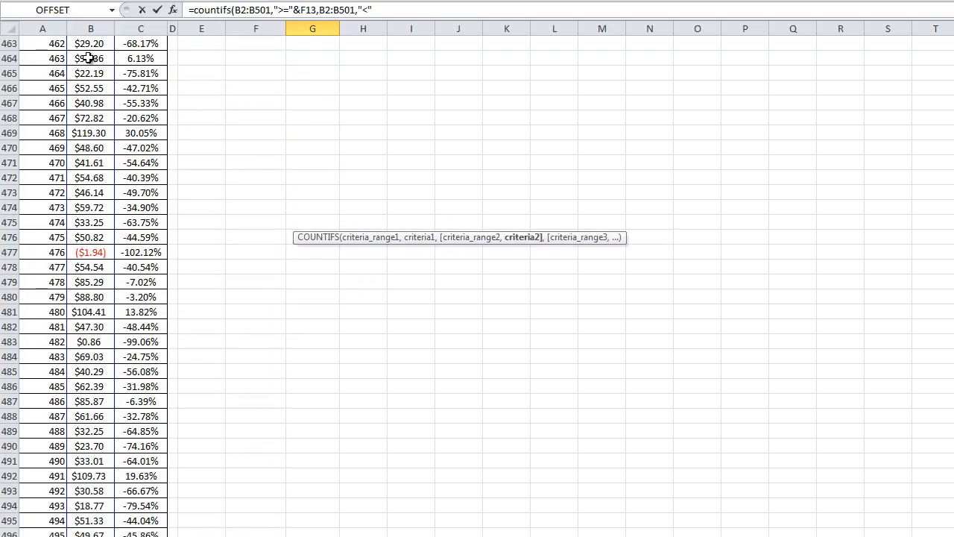
pyautogui.write('<"&')
pyautogui.hotkey('ctrl', 'Home')
pyautogui.click(261, 238)
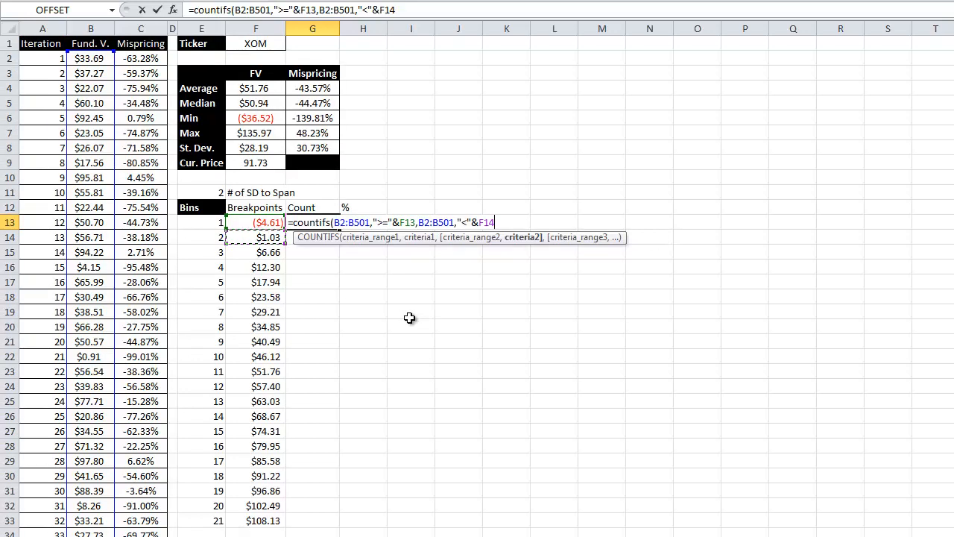
pyautogui.write(')')
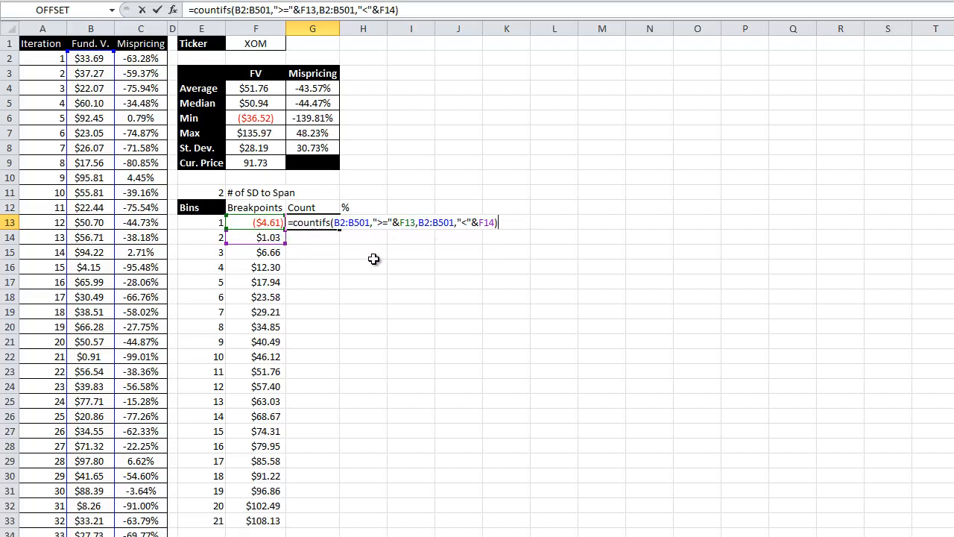
# Make both B2:B501 ranges absolute in the G13 COUNTIFS formula and copy it down through G33.
pyautogui.click(335, 223)
pyautogui.press('F4')
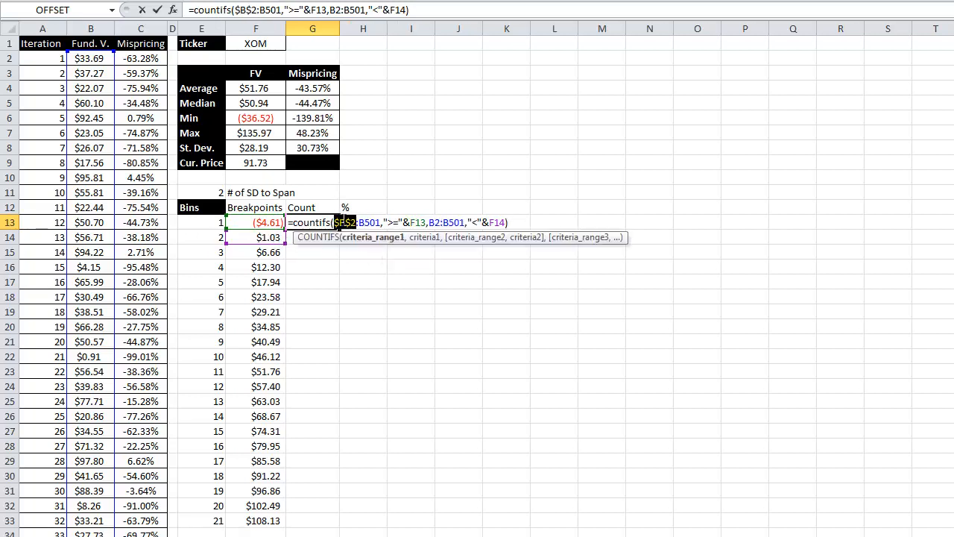
pyautogui.click(370, 223)
pyautogui.press('F4')
pyautogui.click(443, 222)
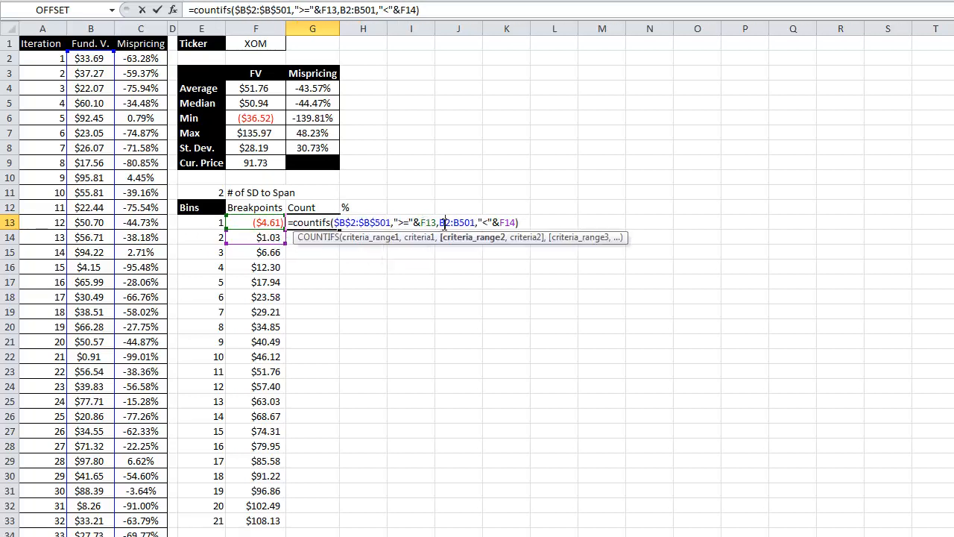
pyautogui.press('F4')
pyautogui.click(466, 223)
pyautogui.press('F4')
pyautogui.press('Return')
pyautogui.press('Up')
pyautogui.moveTo(340, 227); pyautogui.dragTo(346, 526)
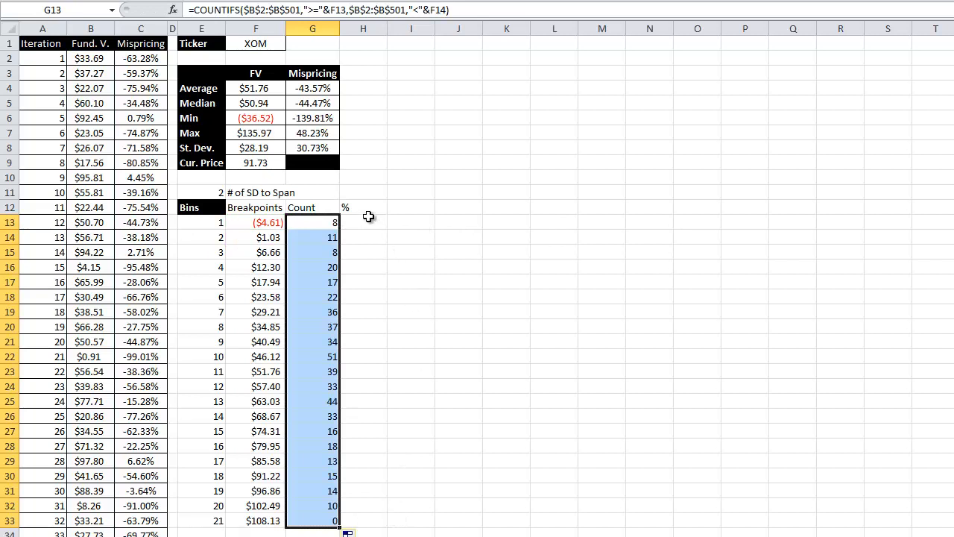
# Write =G13/SUM(G13:G33) in H13 as the first bin's percentage.
pyautogui.click(371, 219)
pyautogui.write('=')
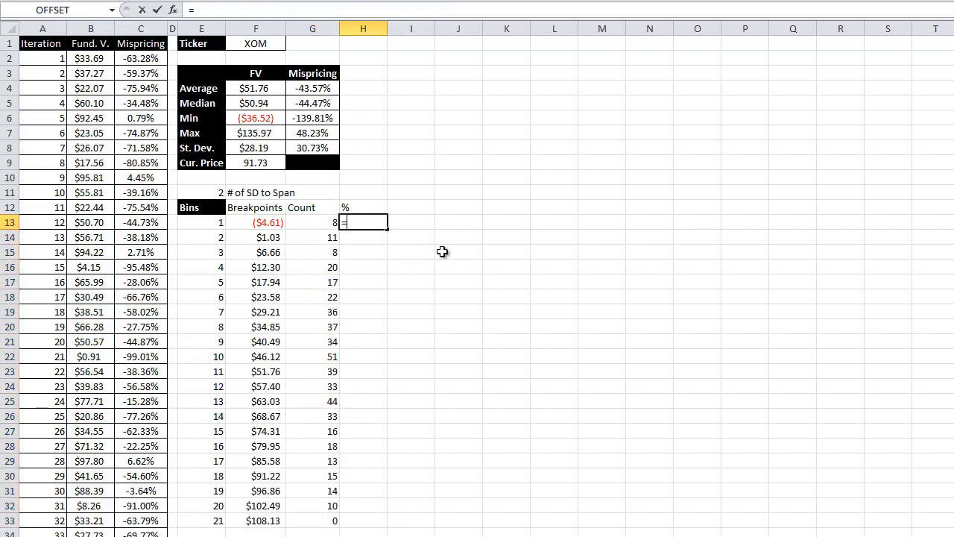
pyautogui.press('Left')
pyautogui.write('/sum(')
pyautogui.press('Left')
pyautogui.hotkey('ctrl', 'shift', 'Down')
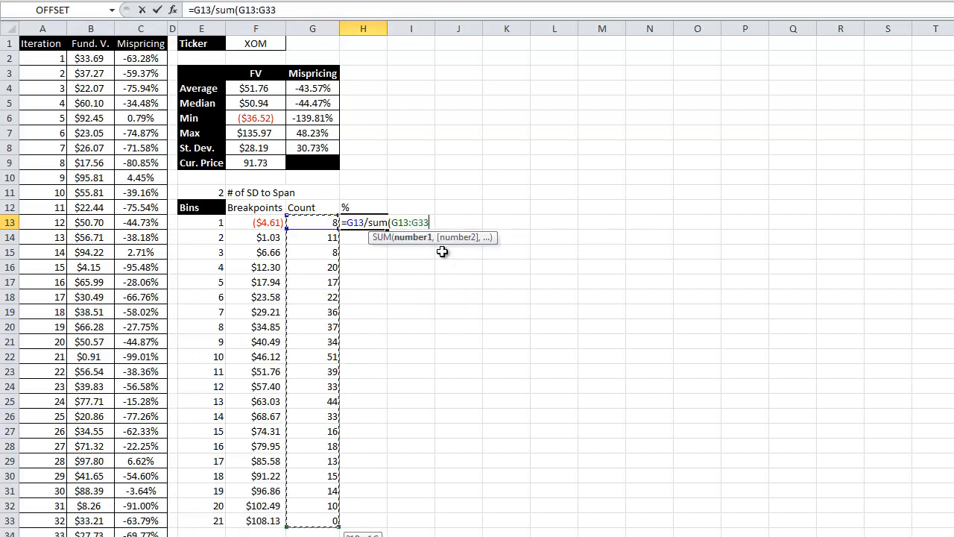
pyautogui.write(')')
# Make the sum range absolute as $G$13:$G$33 in H13 and copy the formula down through H33.
pyautogui.click(240, 10)
pyautogui.press('F4')
pyautogui.click(277, 10)
pyautogui.press('F4')
pyautogui.press('Return')
pyautogui.press('Up')
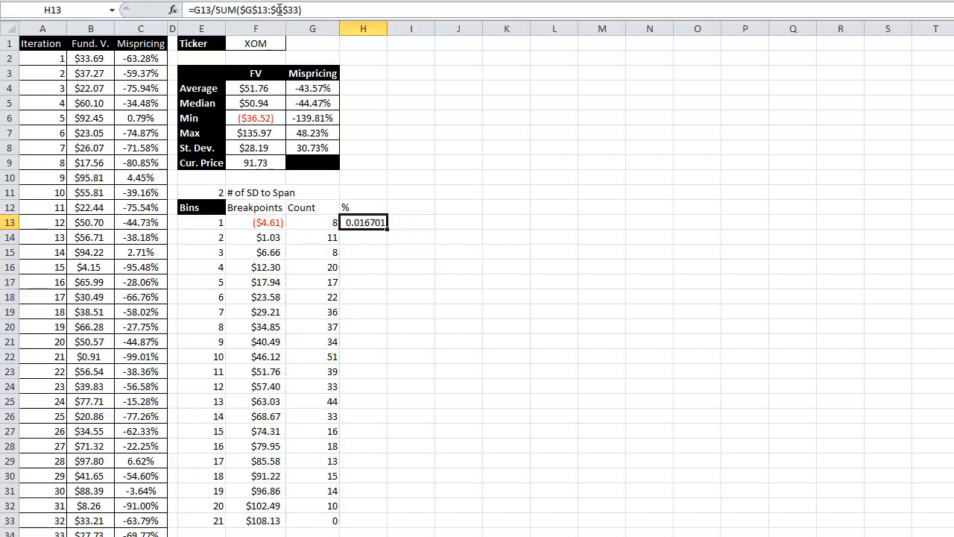
pyautogui.doubleClick(390, 230)
pyautogui.click(418, 266)
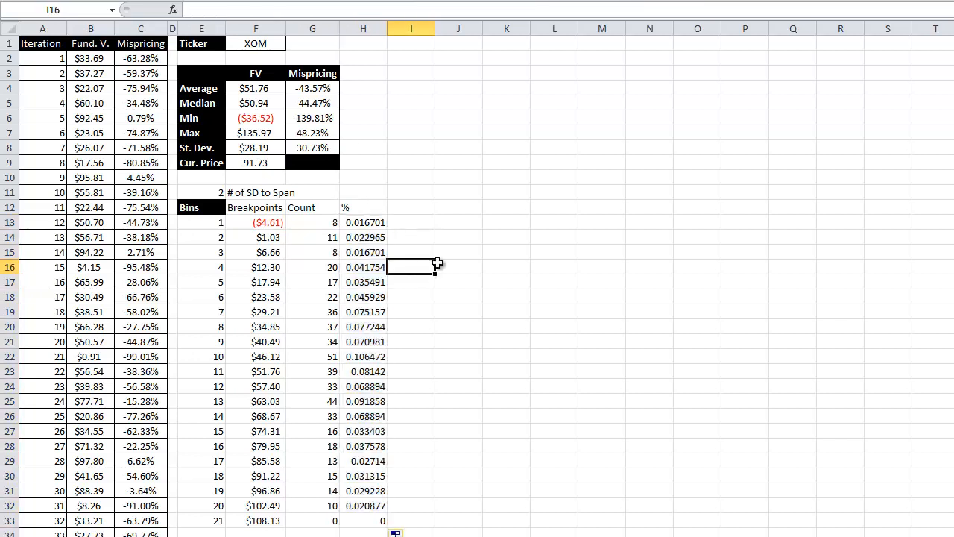
# Select the top row of the frequency table from E11 across to G11 for formatting.
pyautogui.press('Up')
pyautogui.press('Up')
pyautogui.press('Up')
pyautogui.press('Up')
pyautogui.press('Left')
pyautogui.press('Left')
pyautogui.press('Left')
pyautogui.press('Left')
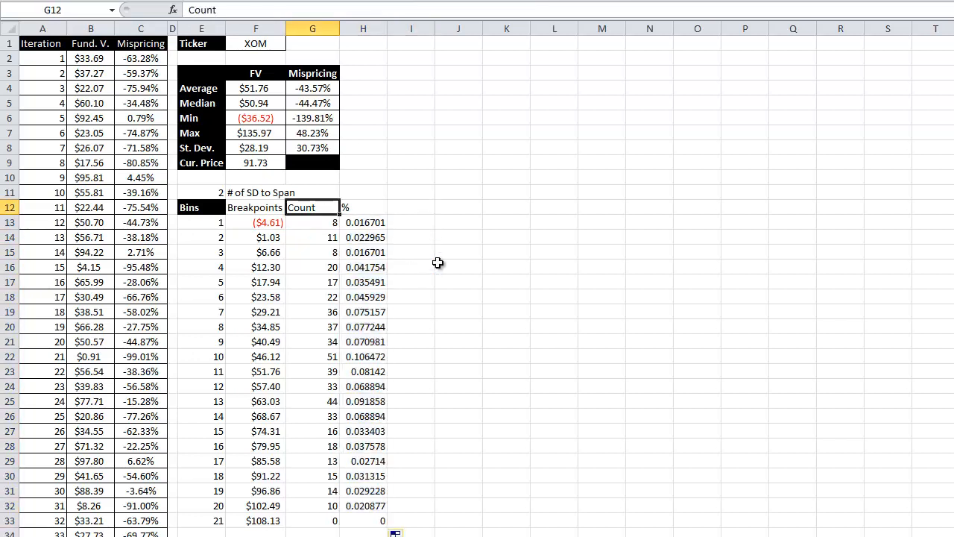
pyautogui.press('Up')
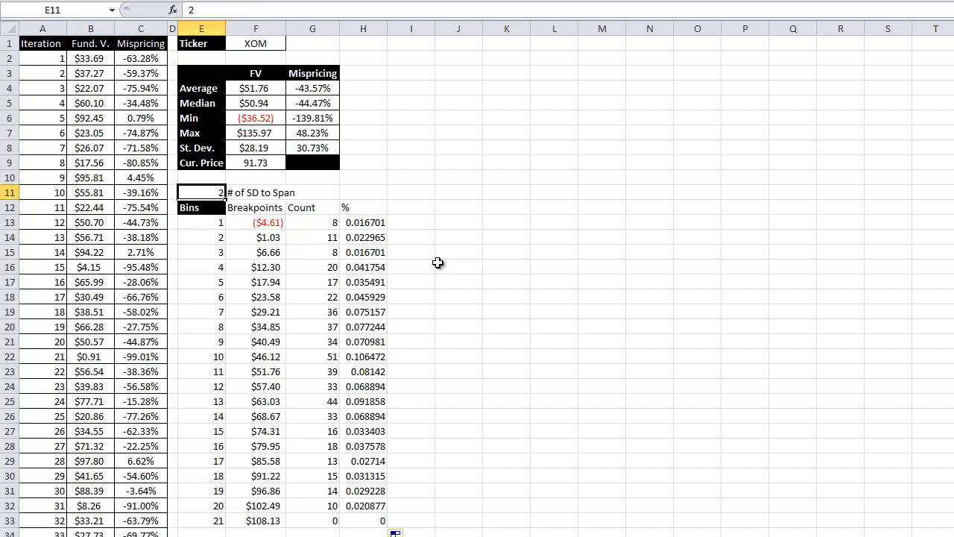
pyautogui.hotkey('shift', 'Right')
pyautogui.hotkey('shift', 'Right')
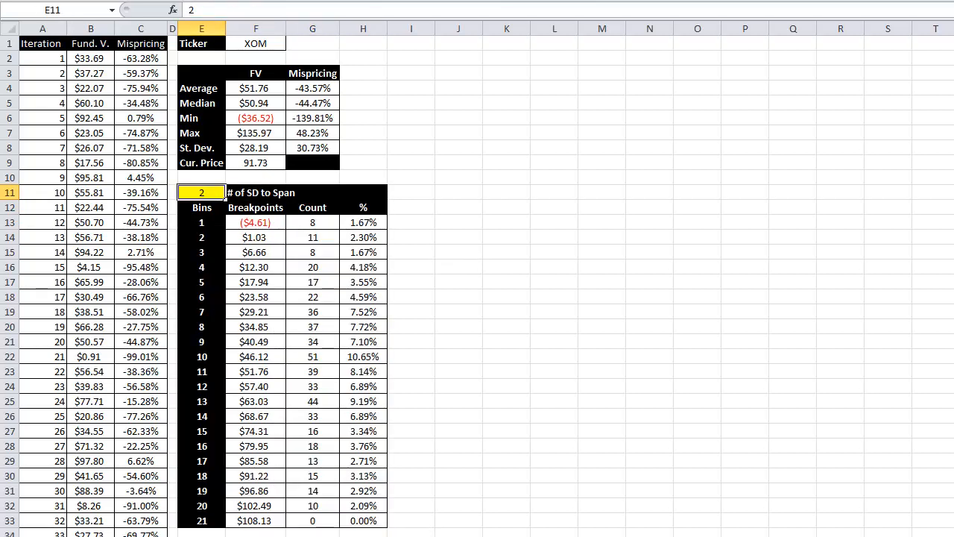
# Set the number of standard deviations to span in E11 to 3.
pyautogui.write('3')
pyautogui.press('Return')
pyautogui.press('Right')
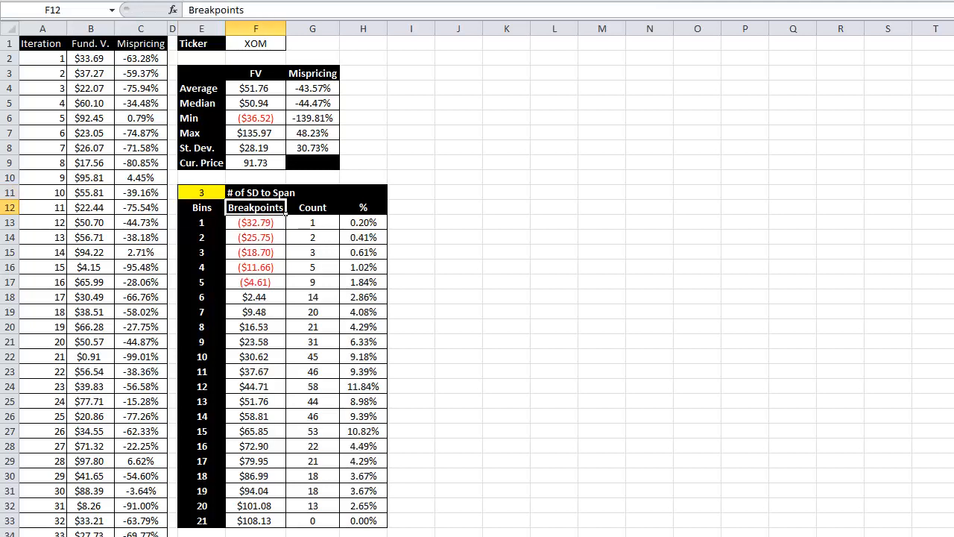
# Replace the fixed 2 in F33's formula with a reference to E11, giving =F4+F8*E11.
pyautogui.press('Down')
pyautogui.press('Down')
pyautogui.press('Down')
pyautogui.press('Down')
pyautogui.press('Down')
pyautogui.press('Down')
pyautogui.press('Down')
pyautogui.press('Down')
pyautogui.press('Down')
pyautogui.press('Down')
pyautogui.press('Down')
pyautogui.press('Down')
pyautogui.press('Down')
pyautogui.press('Down')
pyautogui.press('Down')
pyautogui.press('Down')
pyautogui.press('Down')
pyautogui.press('Down')
pyautogui.press('Down')
pyautogui.press('Down')
pyautogui.press('Down')
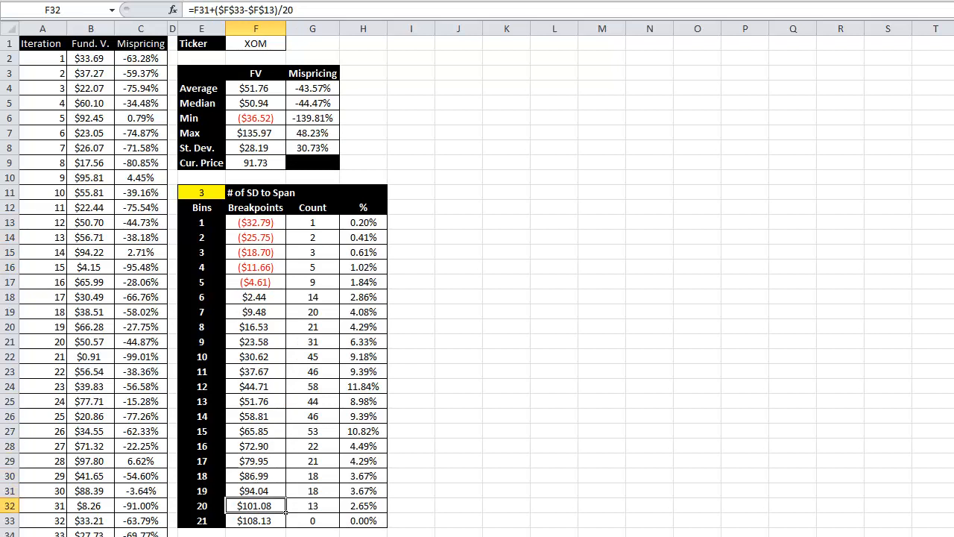
pyautogui.click(234, 10)
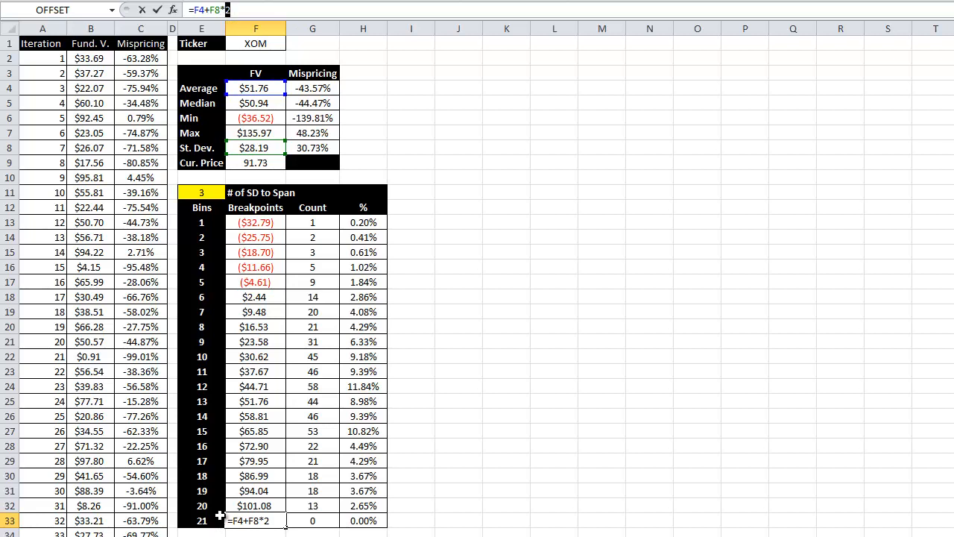
pyautogui.click(198, 193)
pyautogui.press('Return')
pyautogui.press('Return')
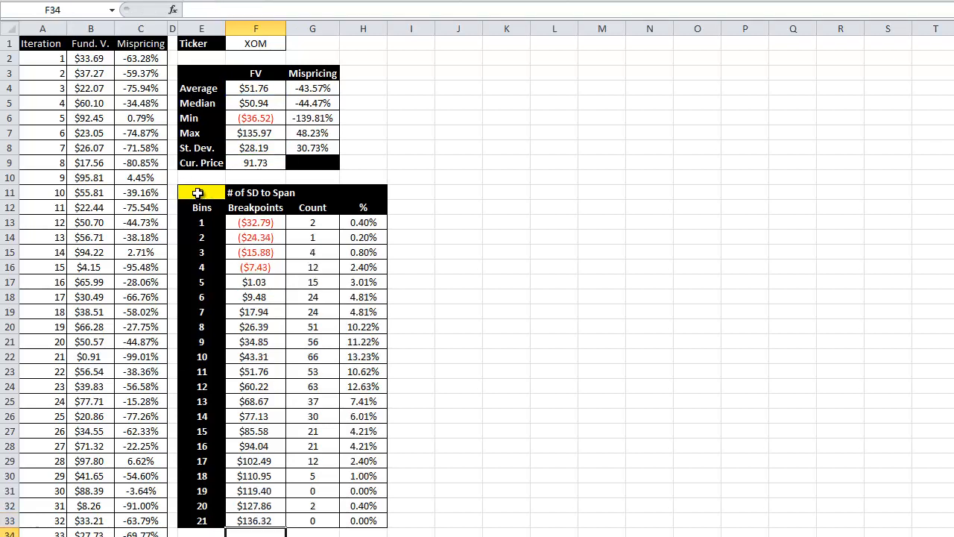
# Test the table's response by setting E11 to 1 and then to 2 standard deviations.
pyautogui.press('Up')
pyautogui.press('Up')
pyautogui.press('Up')
pyautogui.click(198, 191)
pyautogui.write('1')
pyautogui.hotkey('ctrl', 'Return')
pyautogui.press('Return')
pyautogui.press('Up')
pyautogui.write('2')
pyautogui.hotkey('ctrl', 'Return')
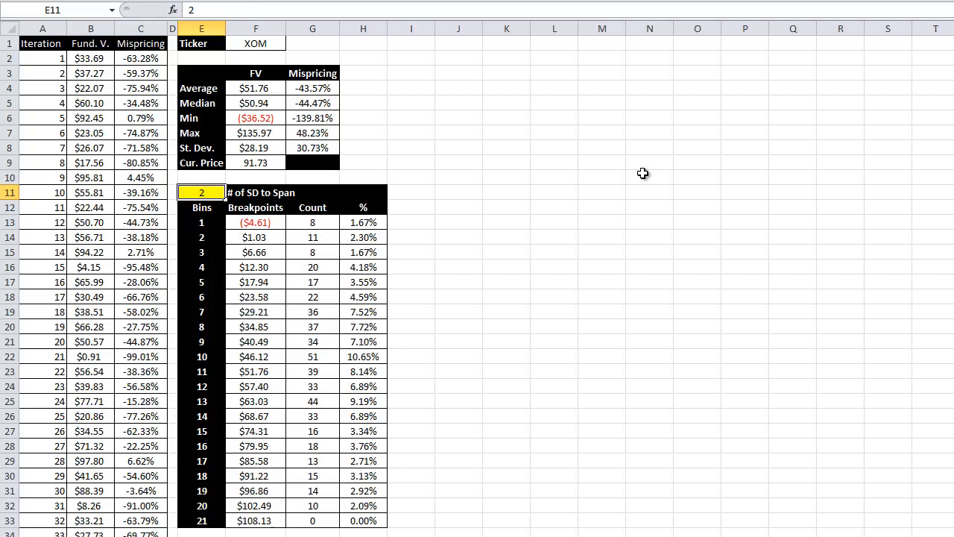
# Change the standard deviation span in E11 back to 3.
pyautogui.write('3')
pyautogui.press('Return')
pyautogui.press('Up')
# Insert an empty 3-D clustered column chart with the blank cell J6 selected.
pyautogui.press('Up')
pyautogui.press('Right')
pyautogui.press('Right')
pyautogui.press('Right')
pyautogui.press('Right')
pyautogui.press('Right')
pyautogui.press('Up')
pyautogui.press('Up')
pyautogui.press('Up')
pyautogui.press('Up')
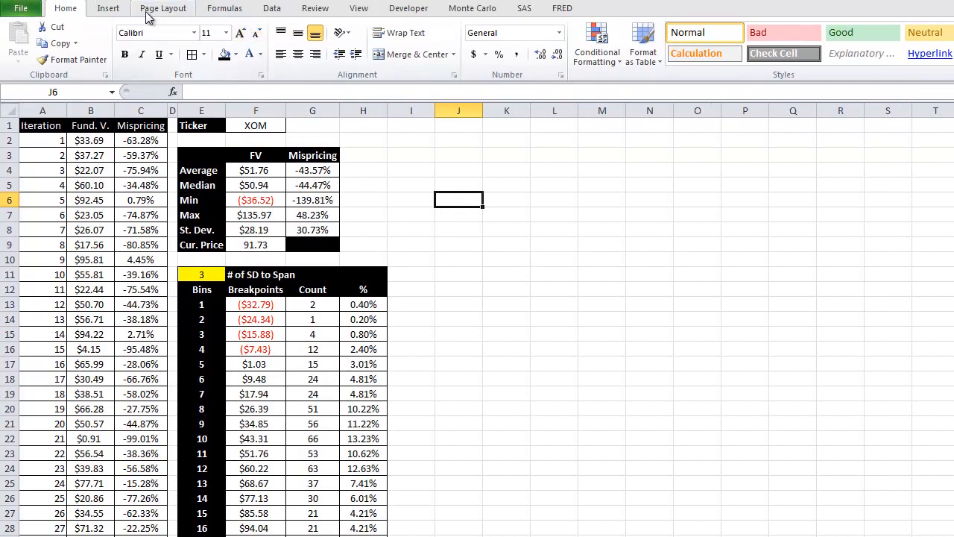
pyautogui.click(121, 12)
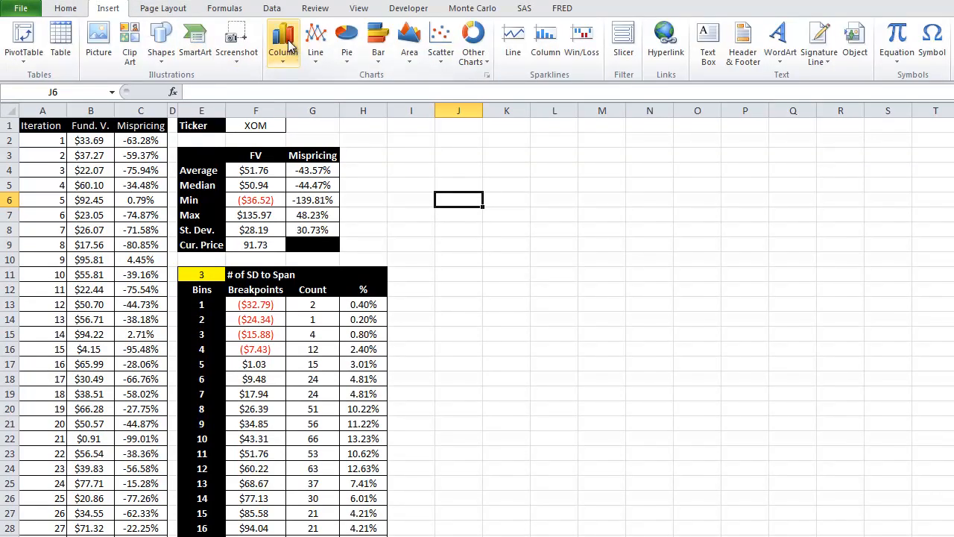
pyautogui.click(287, 44)
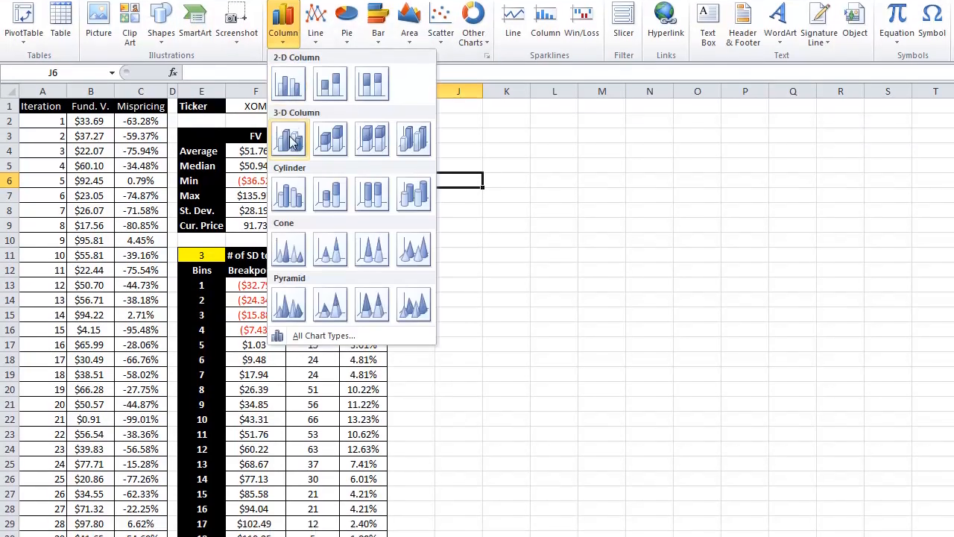
pyautogui.click(291, 141)
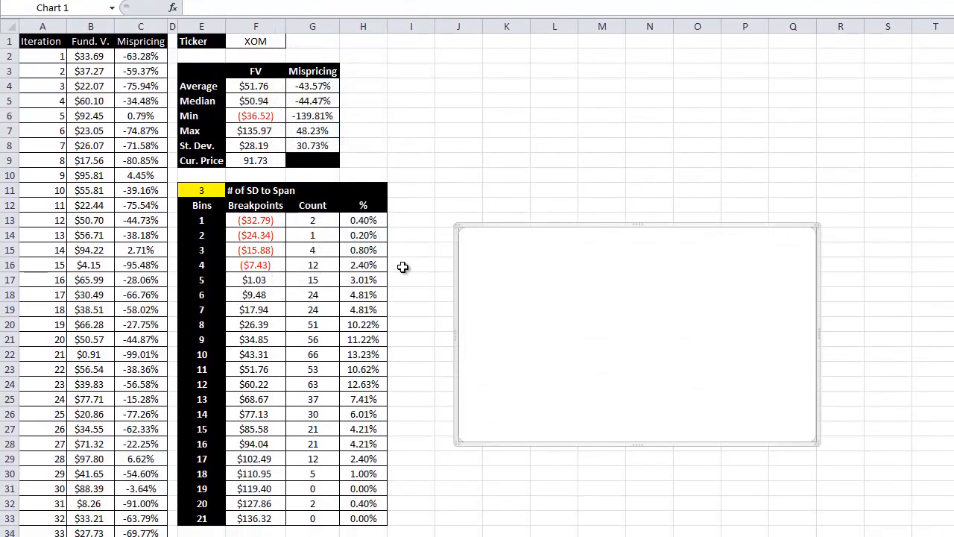
# Add a data series to the empty chart using the bin percentages in H13:H33 as its values.
pyautogui.rightClick(600, 311)
pyautogui.press('Escape')
pyautogui.rightClick(589, 283)
pyautogui.click(626, 418)
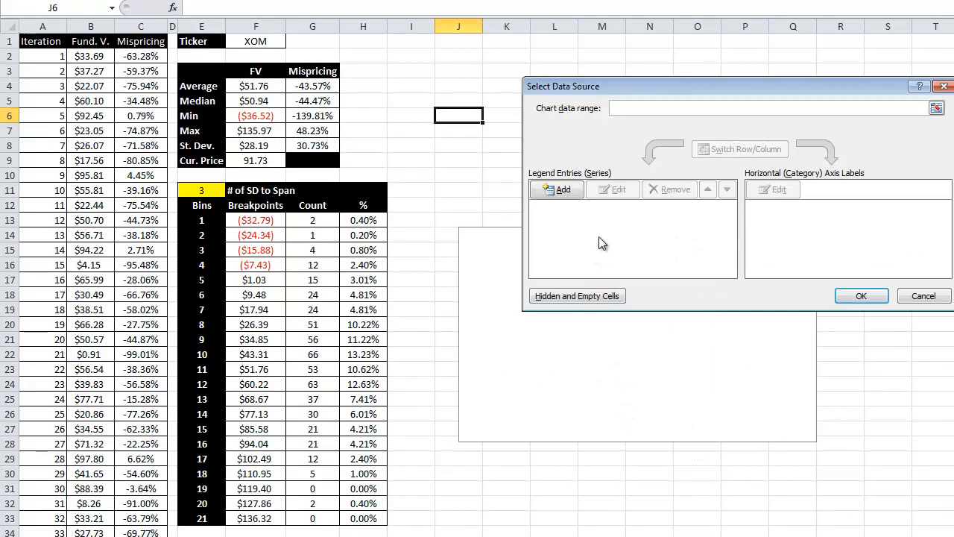
pyautogui.click(558, 193)
pyautogui.press('Tab')
pyautogui.moveTo(376, 222); pyautogui.dragTo(379, 520)
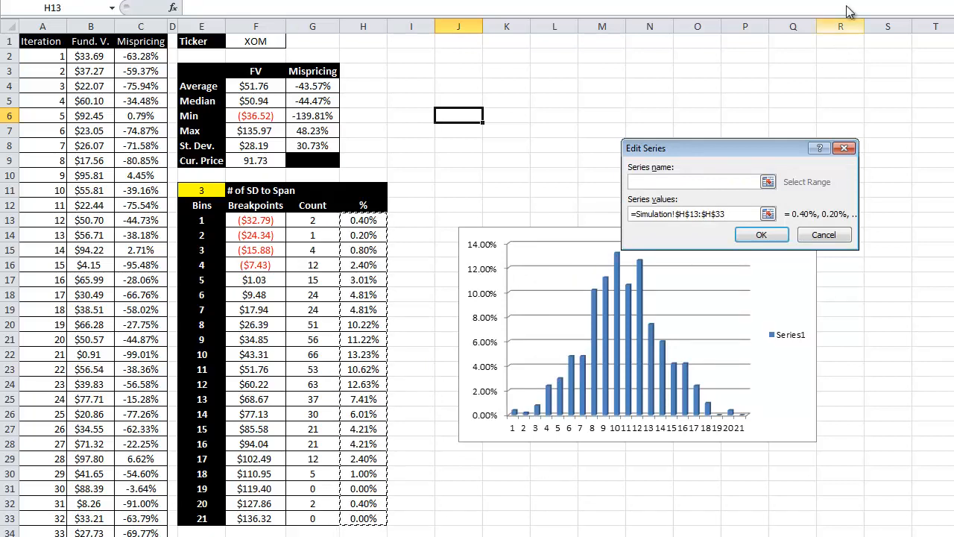
pyautogui.click(742, 235)
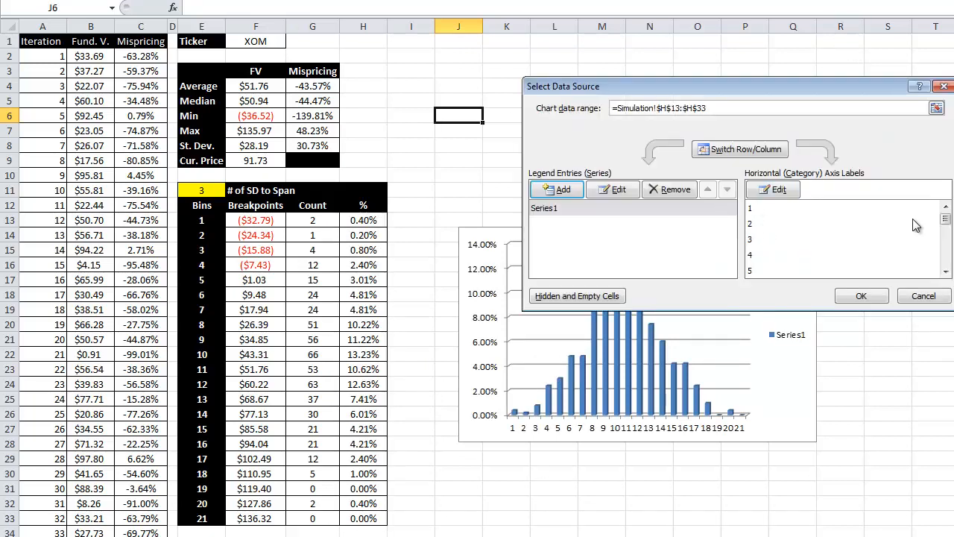
# Set the chart's horizontal axis labels to the breakpoints in F13:F33 and accept the data source.
pyautogui.click(780, 190)
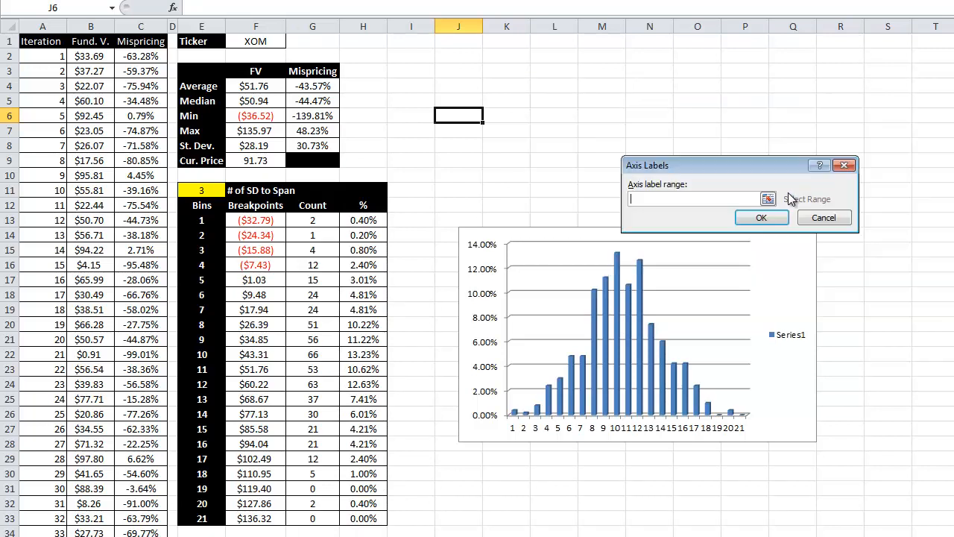
pyautogui.moveTo(255, 220); pyautogui.dragTo(253, 519)
pyautogui.click(761, 218)
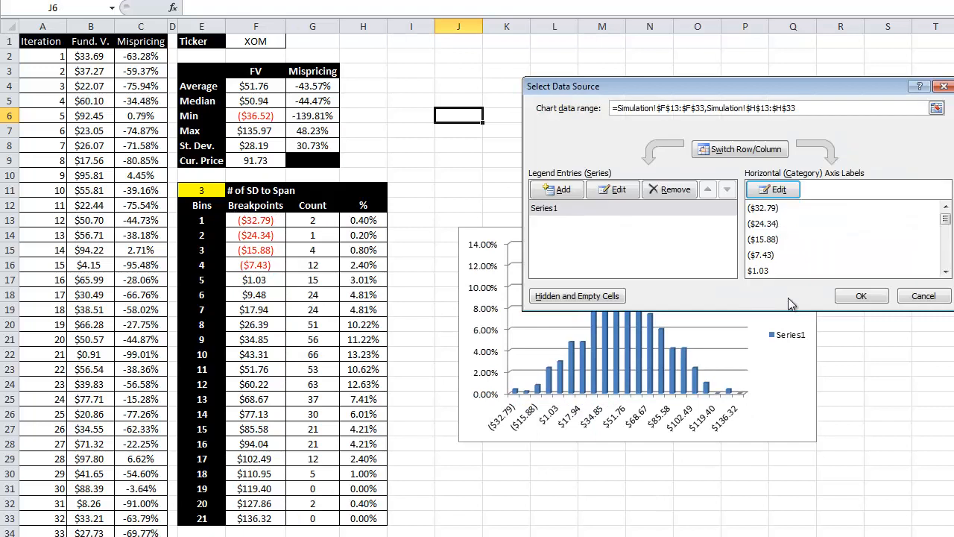
pyautogui.click(865, 294)
# Move the chart beside the tables at I1 and enlarge it to span about I1 to T33.
pyautogui.moveTo(673, 228); pyautogui.dragTo(604, 30)
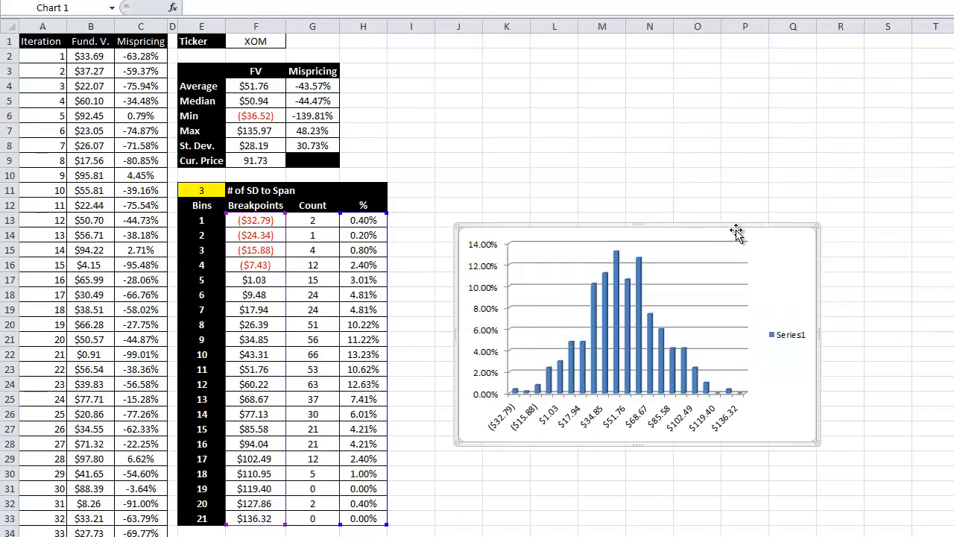
pyautogui.moveTo(554, 198); pyautogui.dragTo(501, 30)
pyautogui.moveTo(748, 252); pyautogui.dragTo(953, 526)
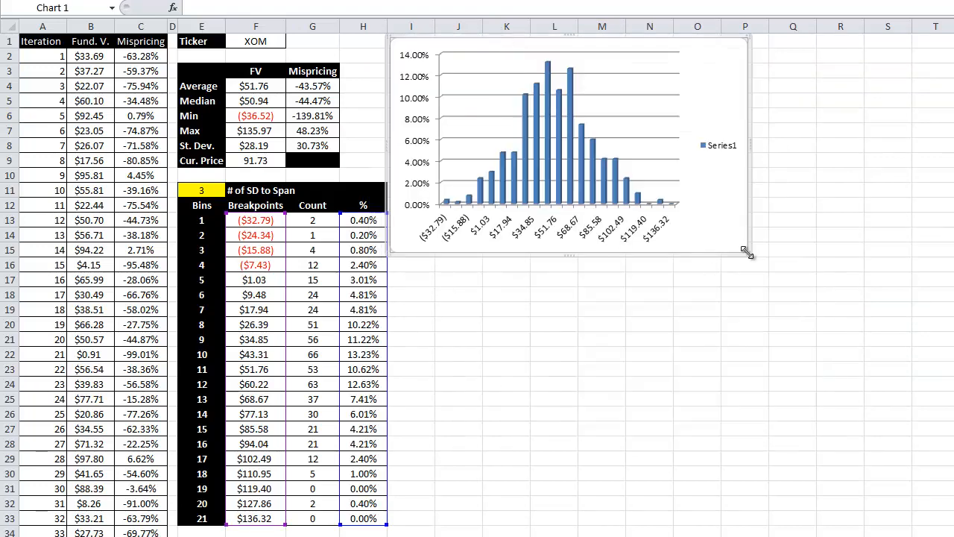
pyautogui.moveTo(805, 526); pyautogui.dragTo(806, 526)
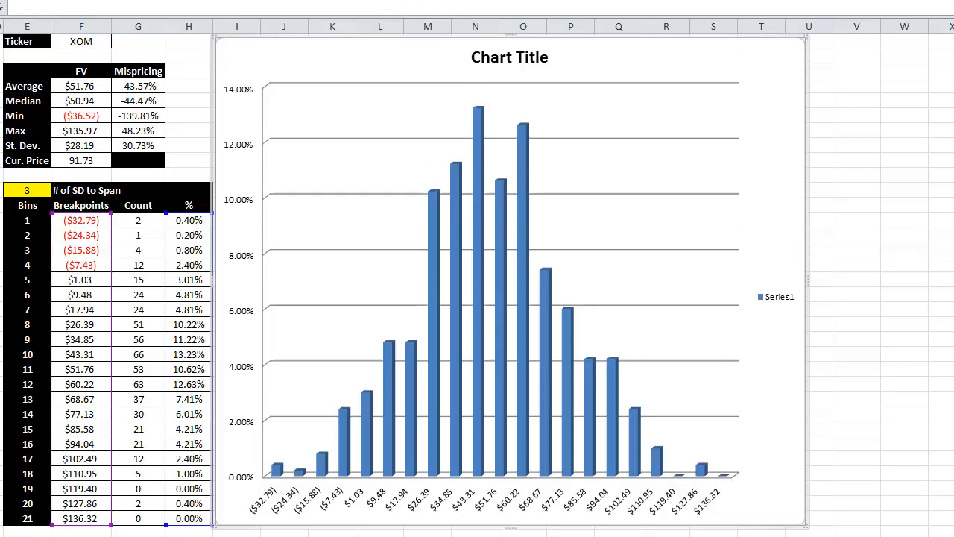
# Delete the chart's legend and title the chart "Fundamental Value Histogram".
pyautogui.click(771, 298)
pyautogui.press('Delete')
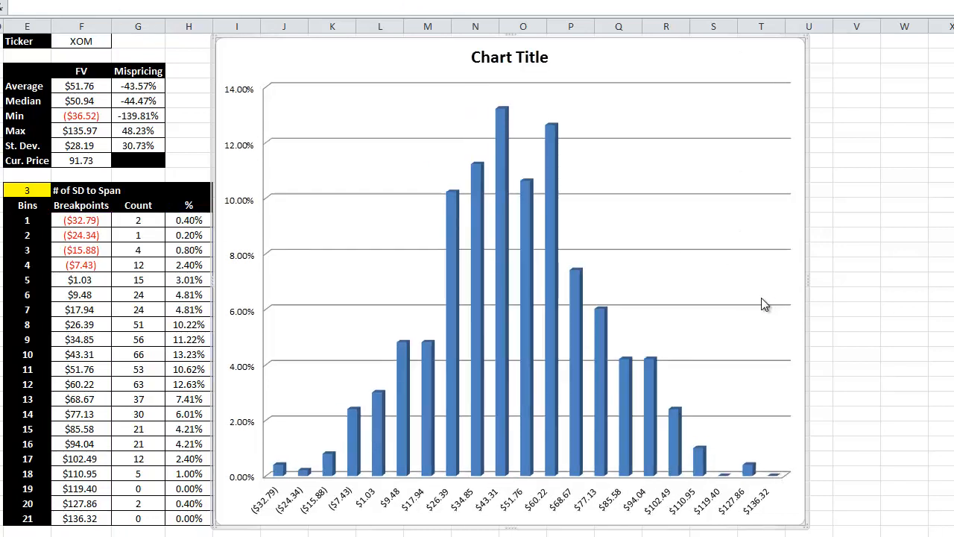
pyautogui.click(488, 58)
pyautogui.moveTo(489, 58); pyautogui.dragTo(543, 66)
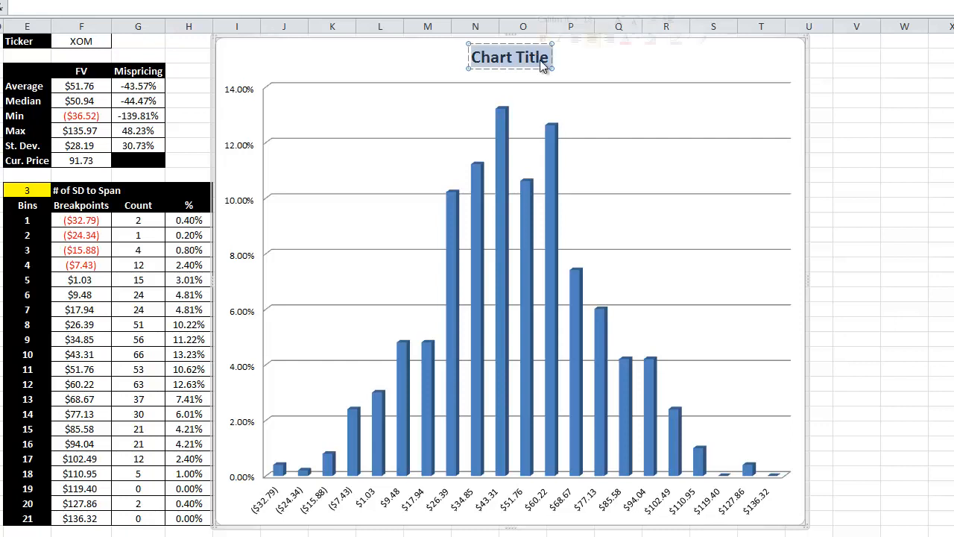
pyautogui.write('Fundament')
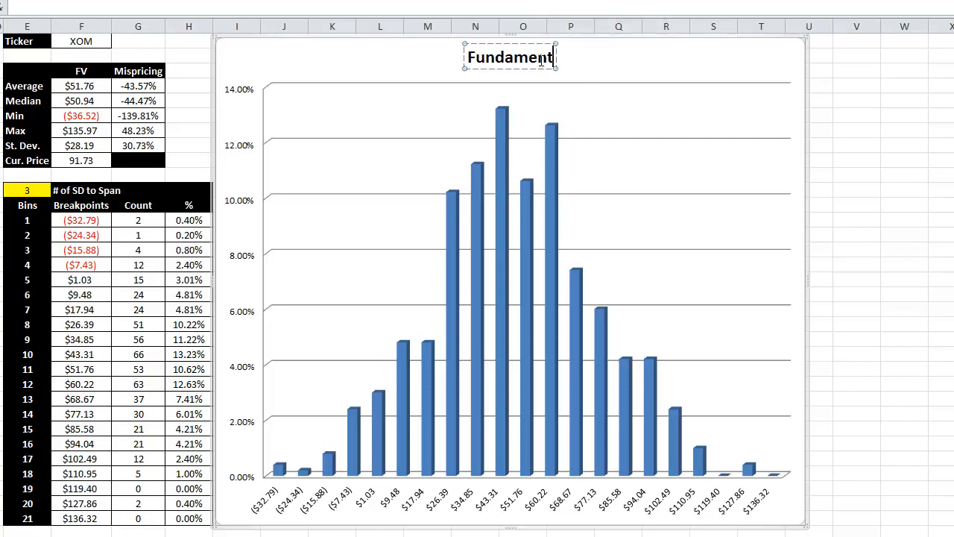
pyautogui.write('al Value')
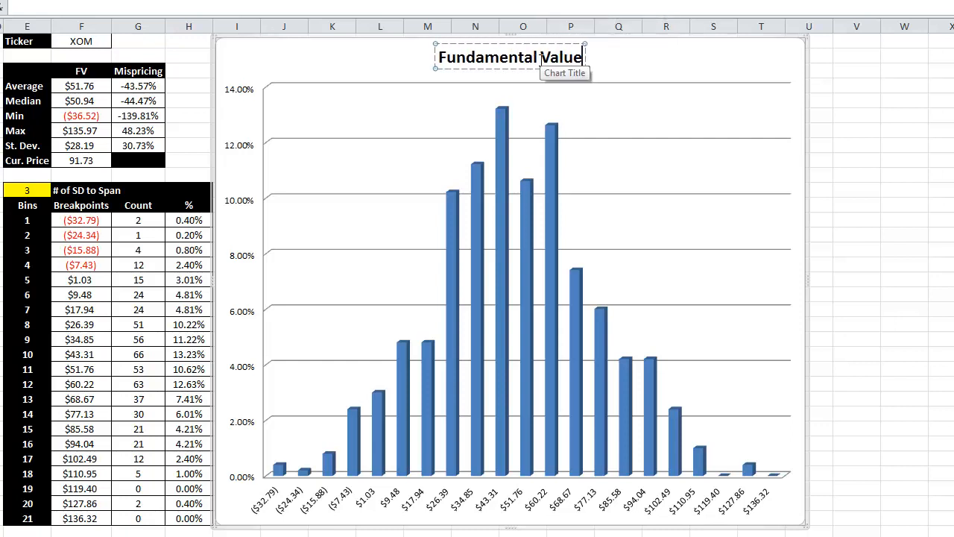
pyautogui.write(' Histogam')
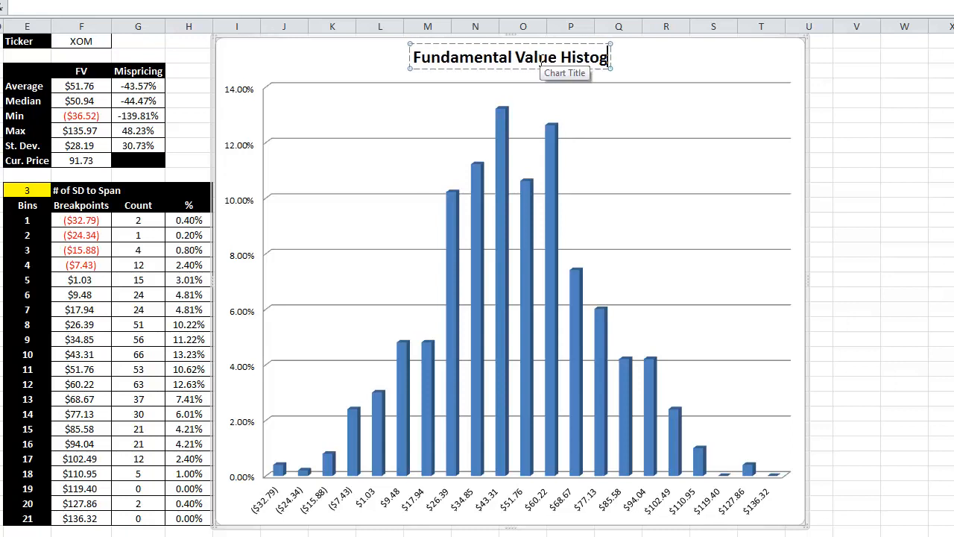
pyautogui.press('BackSpace')
pyautogui.press('BackSpace')
pyautogui.write('ram')
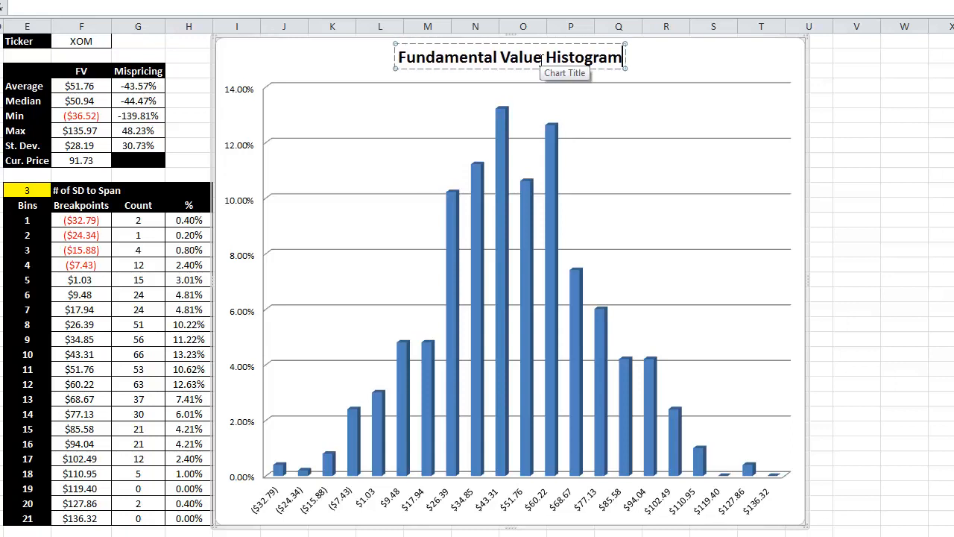
pyautogui.click(853, 223)
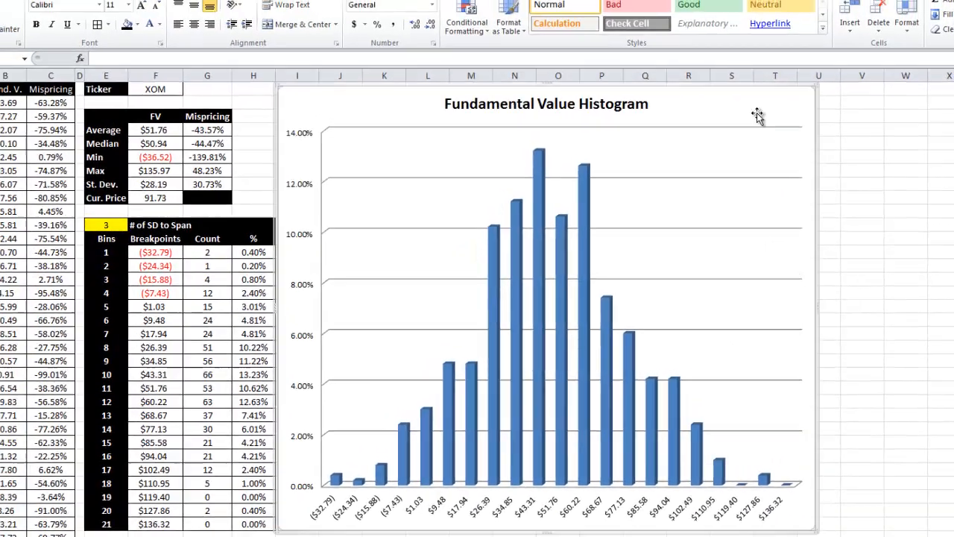
# Apply the chart style with a black background and white columns to the histogram.
pyautogui.doubleClick(758, 114)
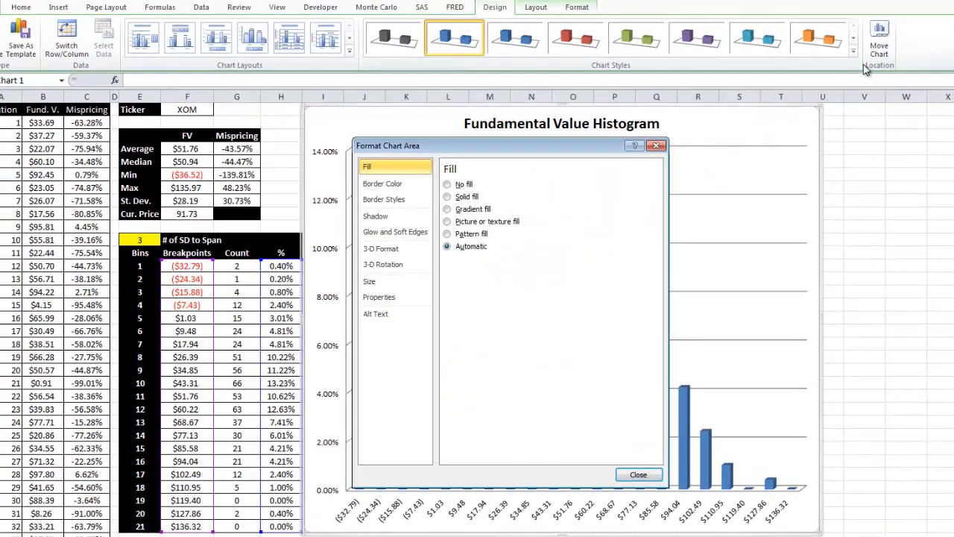
pyautogui.click(867, 35)
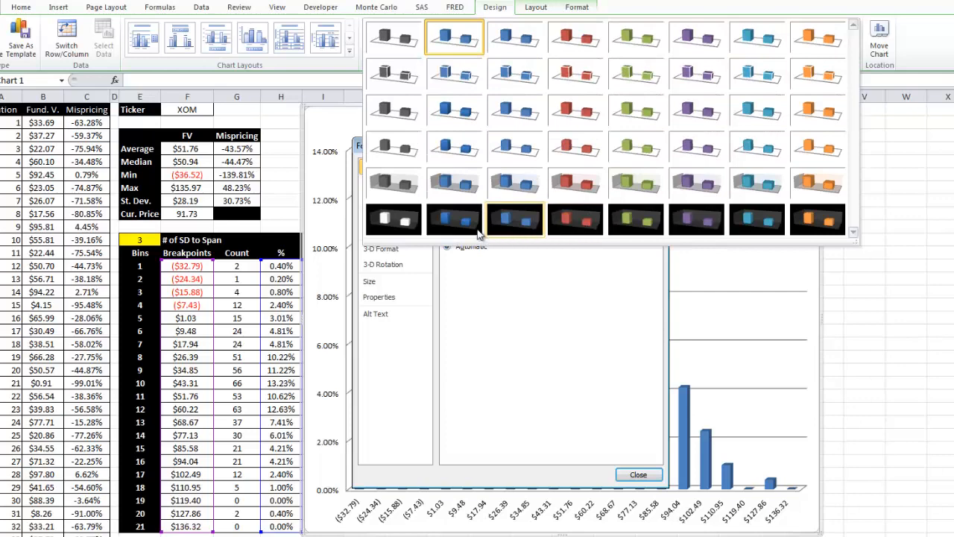
pyautogui.click(388, 222)
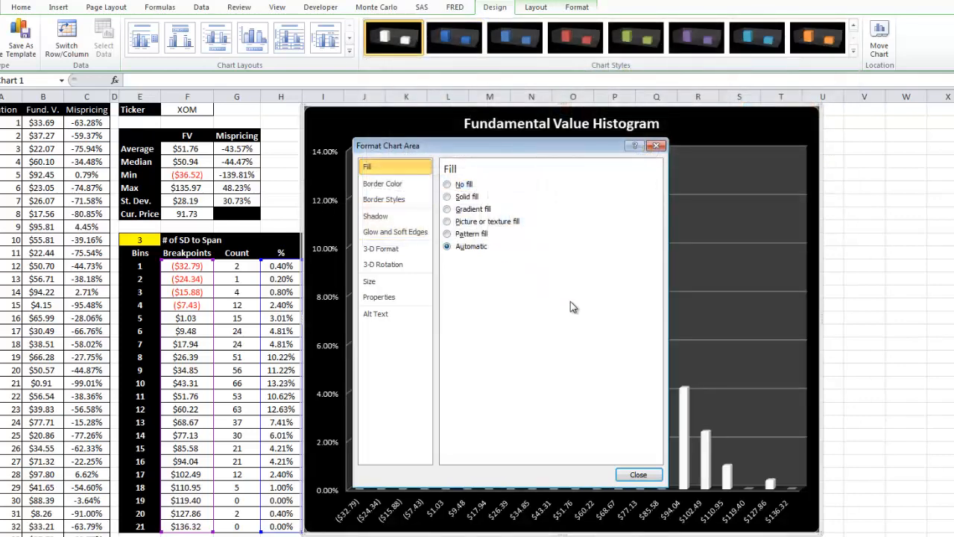
pyautogui.click(638, 474)
# Give the chart walls a solid black fill.
pyautogui.rightClick(695, 339)
pyautogui.click(735, 417)
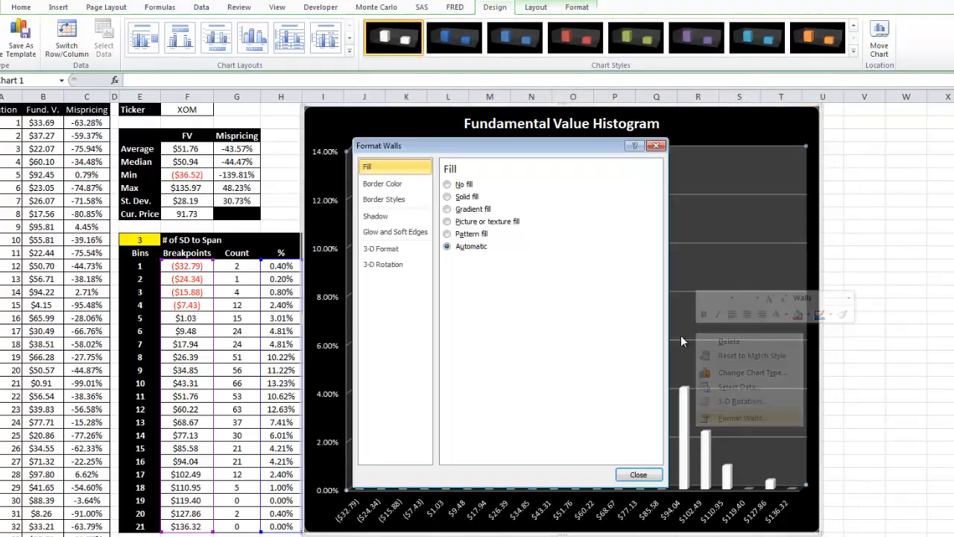
pyautogui.click(464, 197)
pyautogui.click(508, 274)
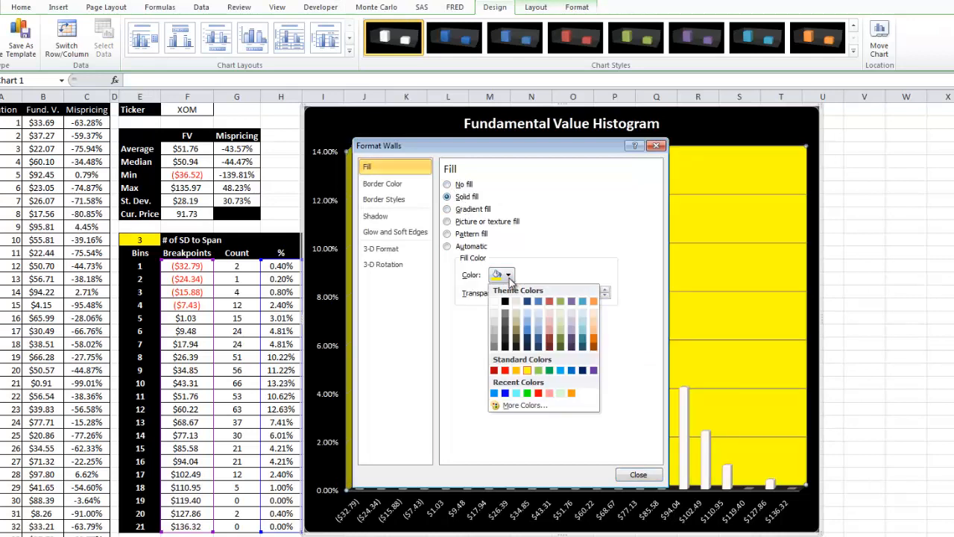
pyautogui.click(495, 301)
pyautogui.click(508, 274)
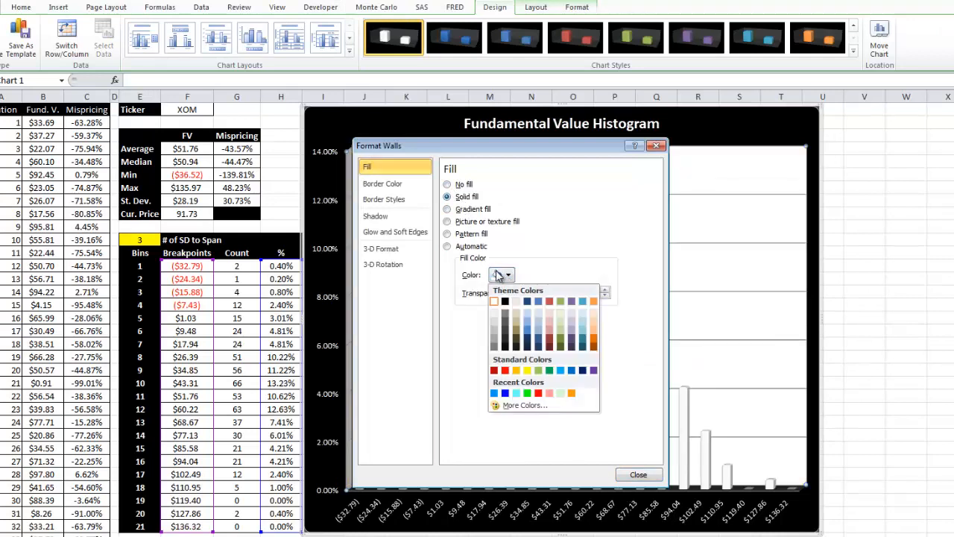
pyautogui.click(506, 302)
pyautogui.click(632, 474)
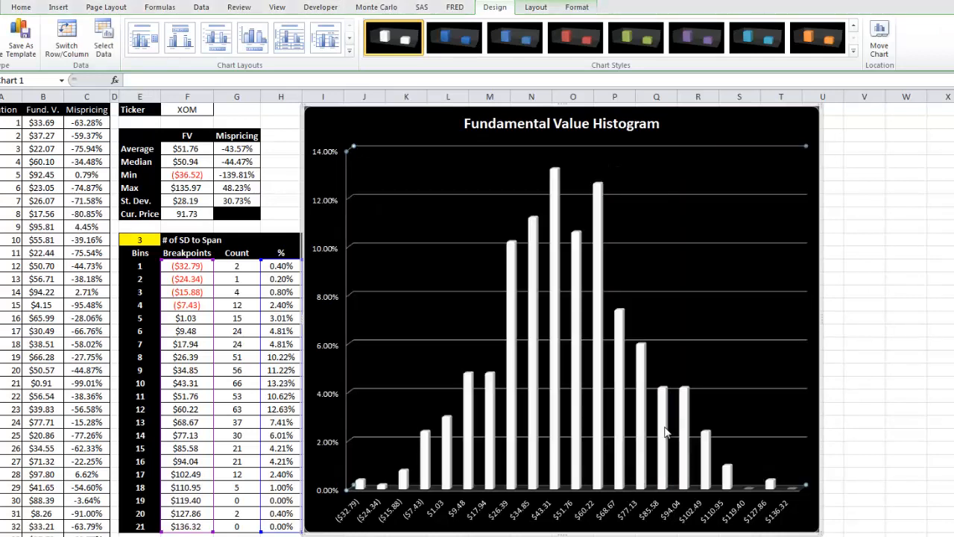
# Fill the histogram's columns with solid yellow.
pyautogui.rightClick(666, 433)
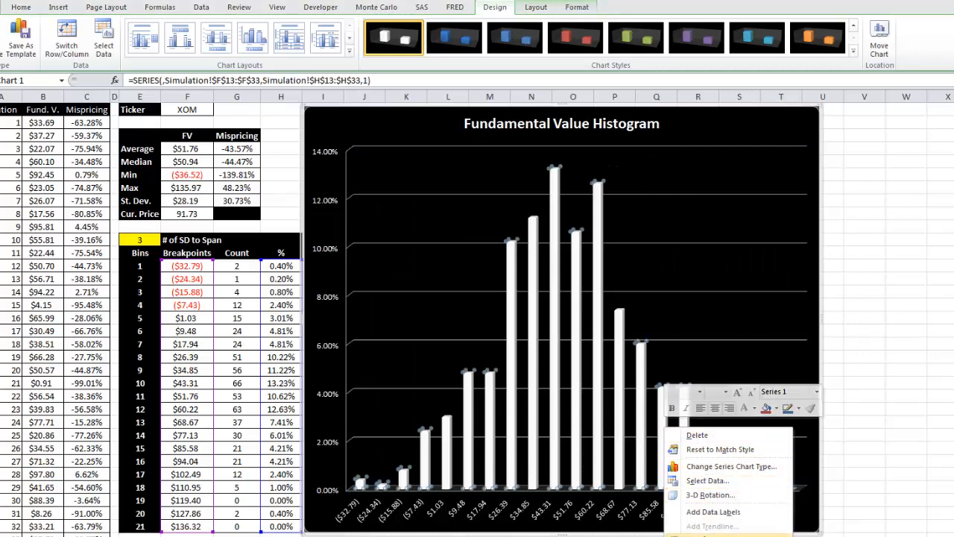
pyautogui.click(712, 534)
pyautogui.click(394, 188)
pyautogui.click(448, 185)
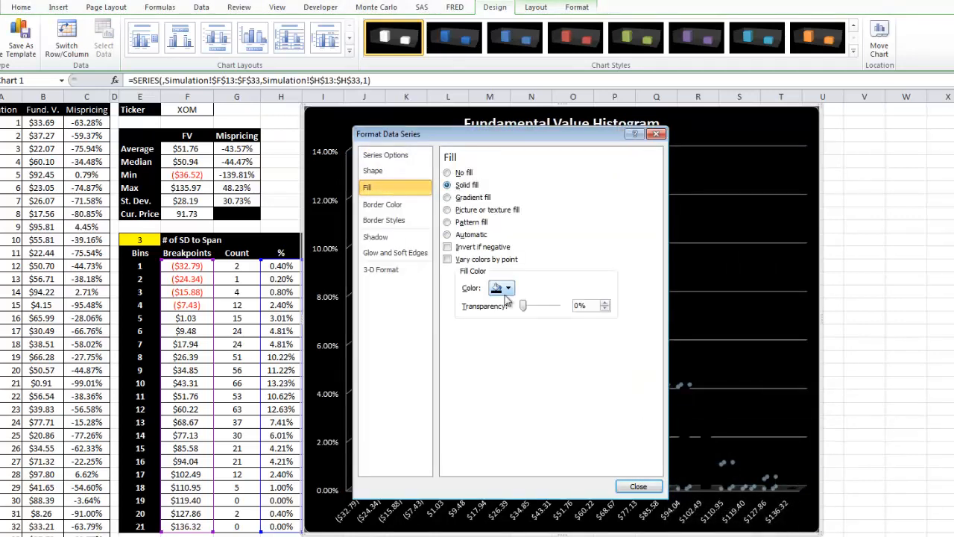
pyautogui.click(501, 288)
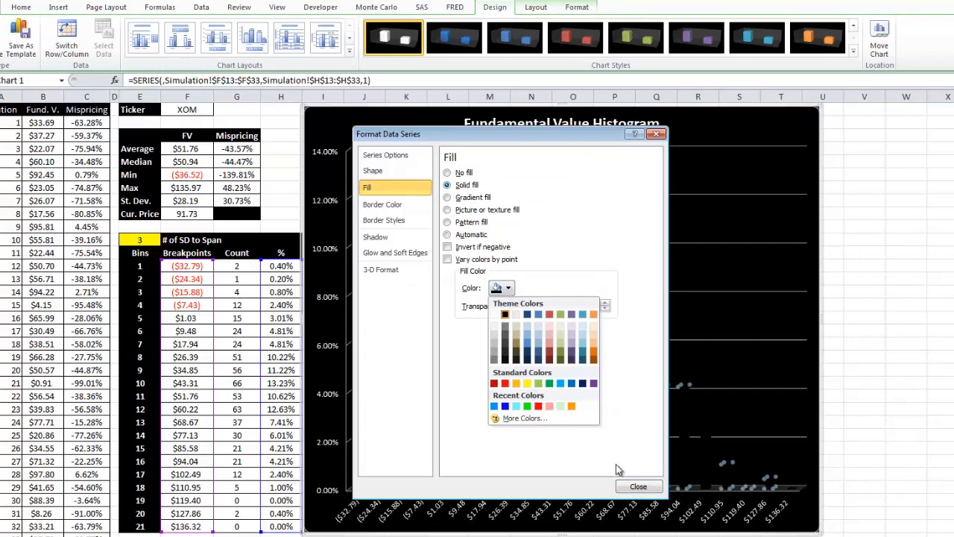
pyautogui.click(527, 384)
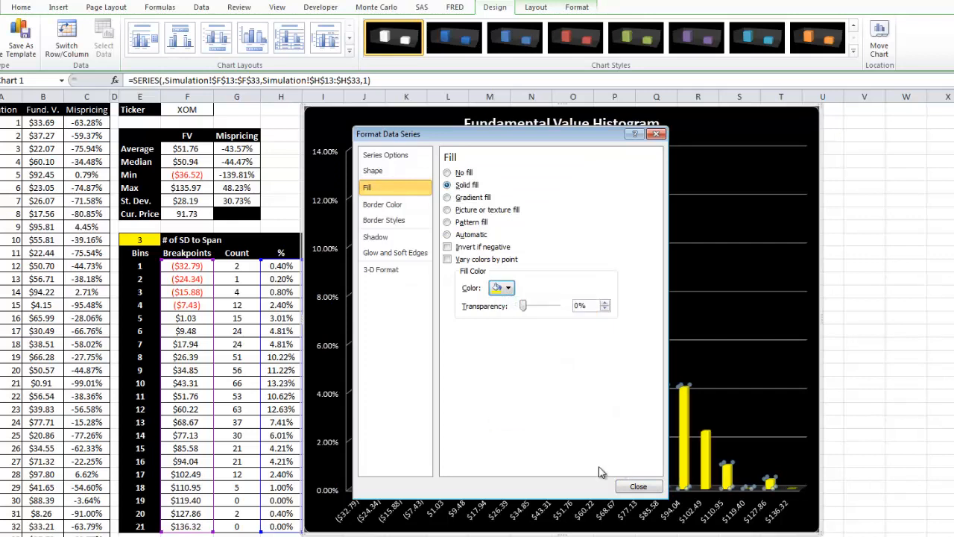
pyautogui.click(634, 486)
# Set the font size of the horizontal axis labels to 14.
pyautogui.click(578, 522)
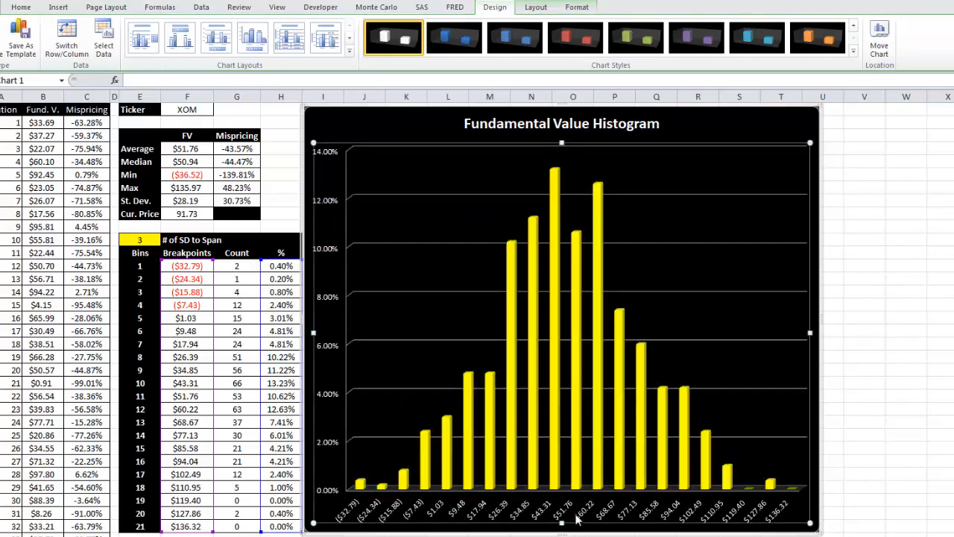
pyautogui.rightClick(578, 522)
pyautogui.click(623, 532)
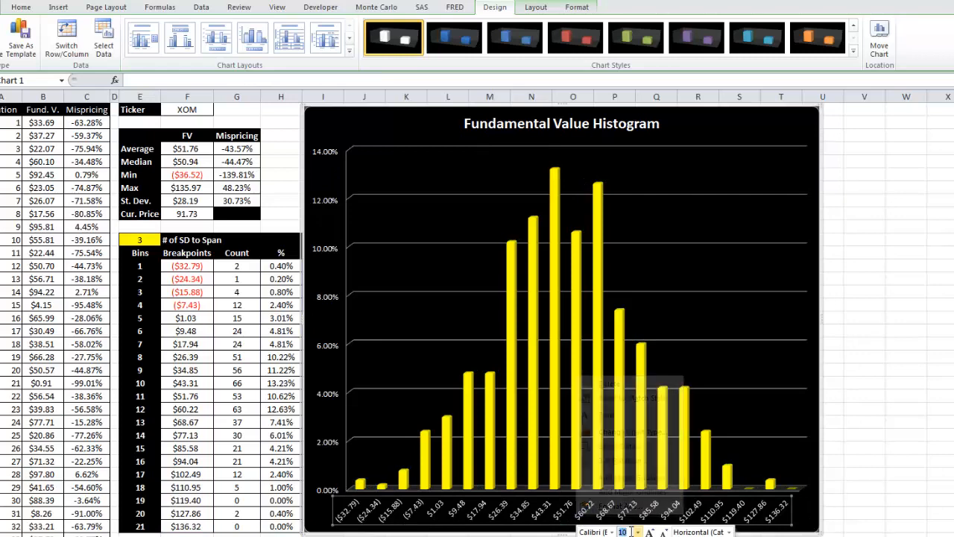
pyautogui.click(636, 532)
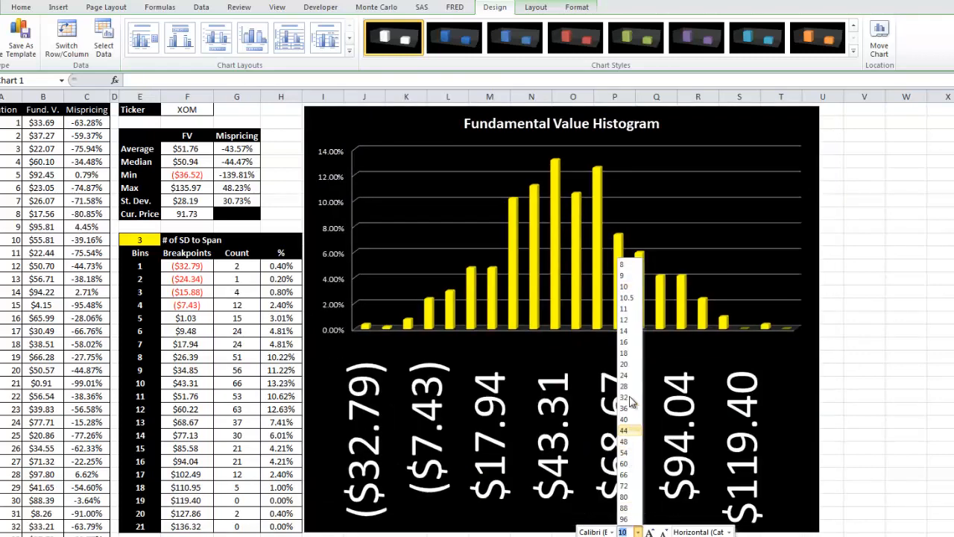
pyautogui.click(624, 330)
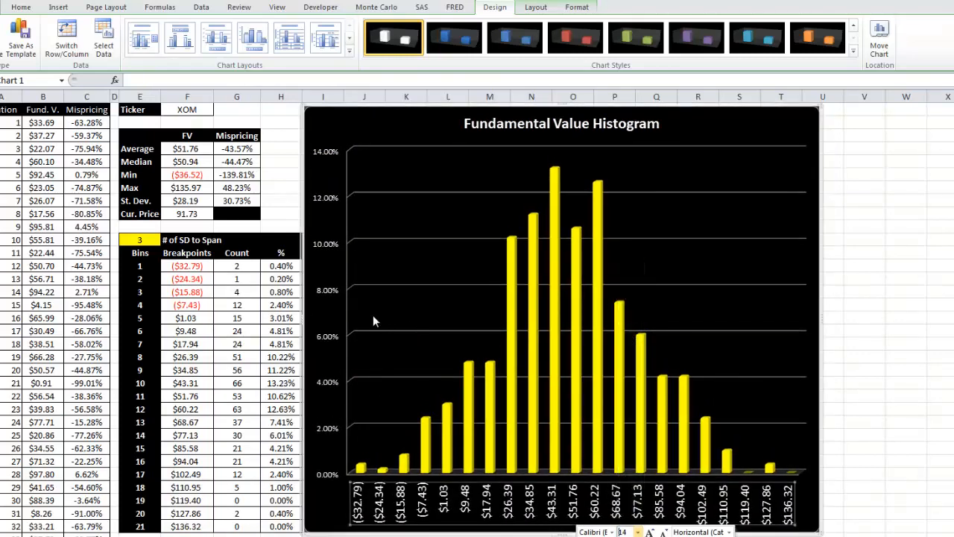
# Set the font size of the histogram's vertical axis labels to 14 and deselect the chart.
pyautogui.rightClick(324, 292)
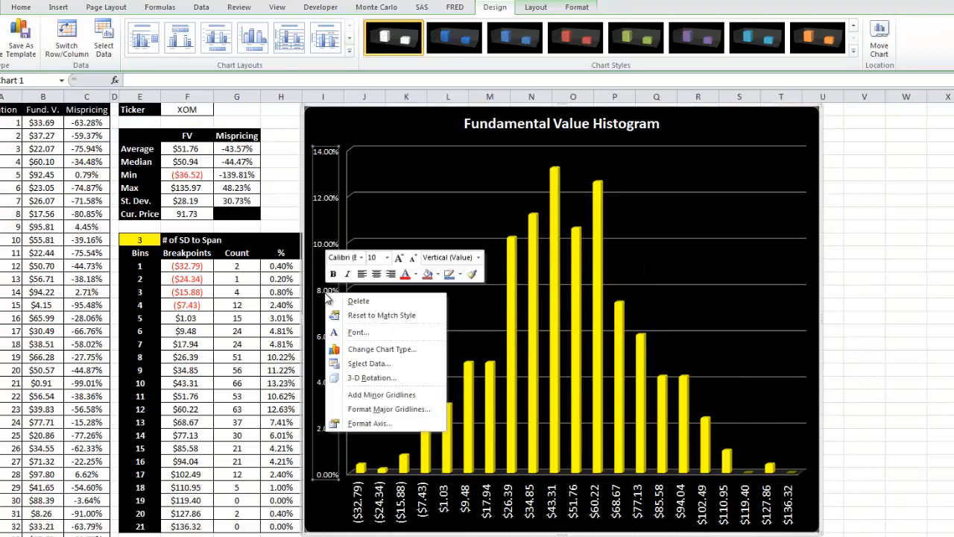
pyautogui.click(387, 258)
pyautogui.click(384, 340)
pyautogui.click(573, 536)
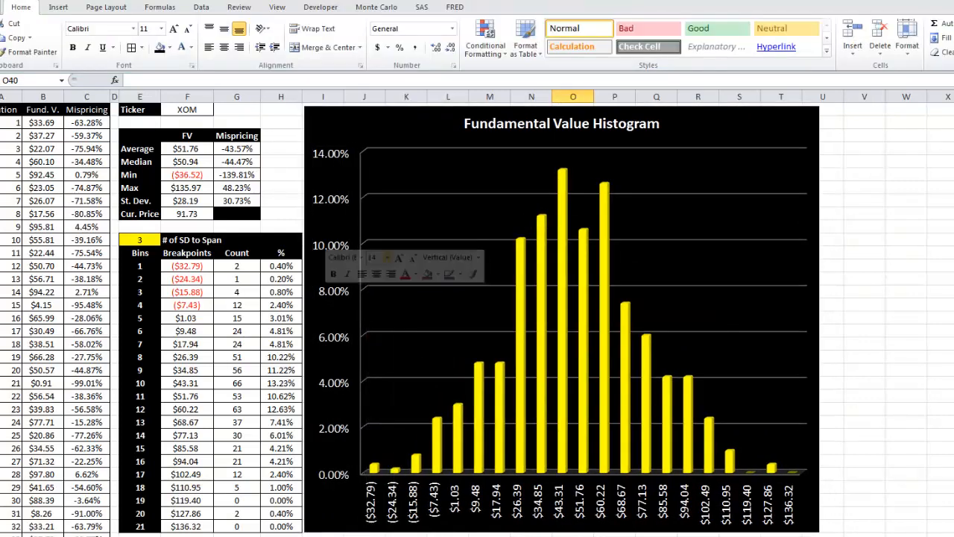
pyautogui.click(471, 500)
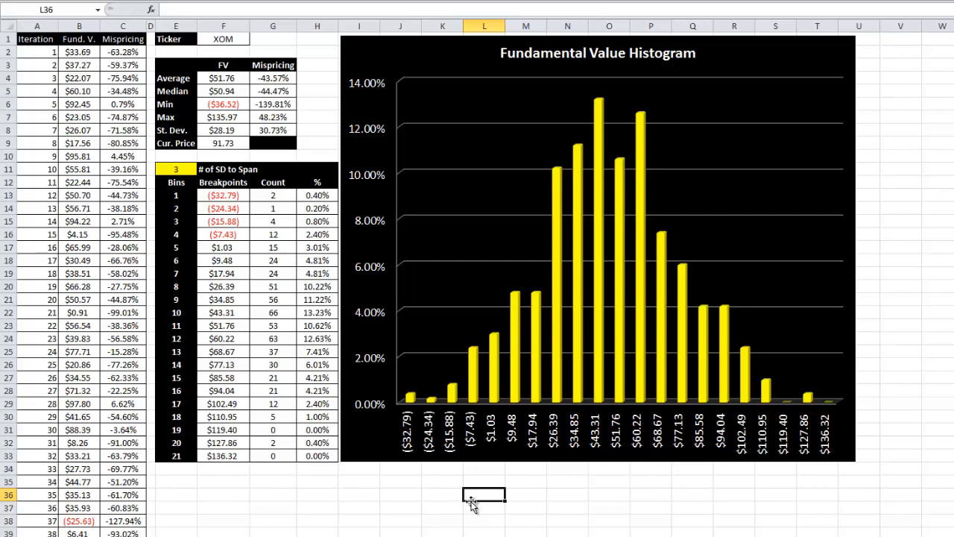
# Walk through the input cells of the discounted cash flows model, from the ticker down to the debt share of enterprise value.
pyautogui.hotkey('ctrl', 'pageup')
pyautogui.press('Up')
pyautogui.press('Up')
pyautogui.press('Up')
pyautogui.press('Up')
pyautogui.press('Up')
pyautogui.press('Up')
pyautogui.press('Up')
pyautogui.press('Up')
pyautogui.press('Up')
pyautogui.press('Up')
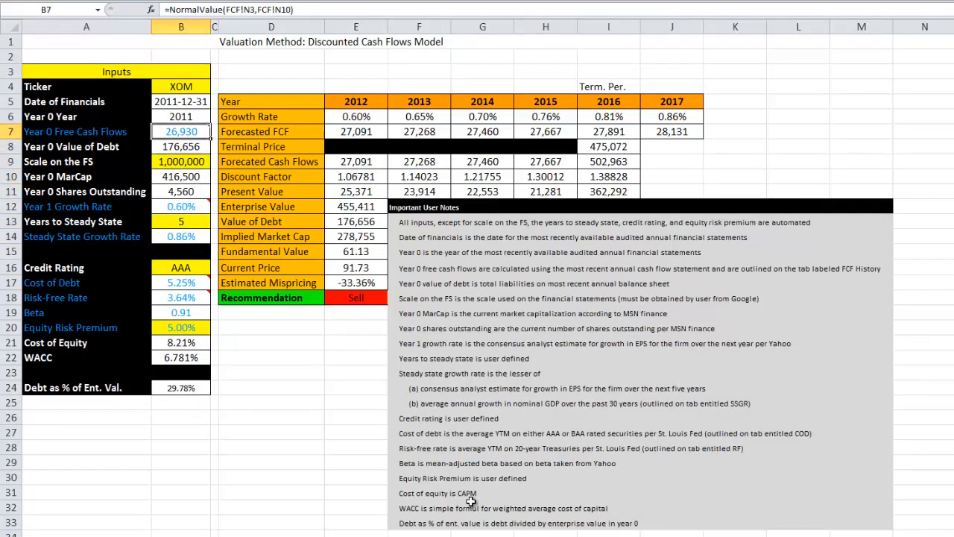
pyautogui.press('Down')
pyautogui.press('Down')
pyautogui.press('Down')
pyautogui.press('Down')
pyautogui.press('Down')
pyautogui.press('Down')
pyautogui.press('Down')
pyautogui.press('Down')
pyautogui.press('Down')
pyautogui.press('Down')
pyautogui.press('Down')
pyautogui.press('Down')
pyautogui.press('Down')
pyautogui.press('Down')
pyautogui.press('Down')
pyautogui.press('Down')
pyautogui.press('Down')
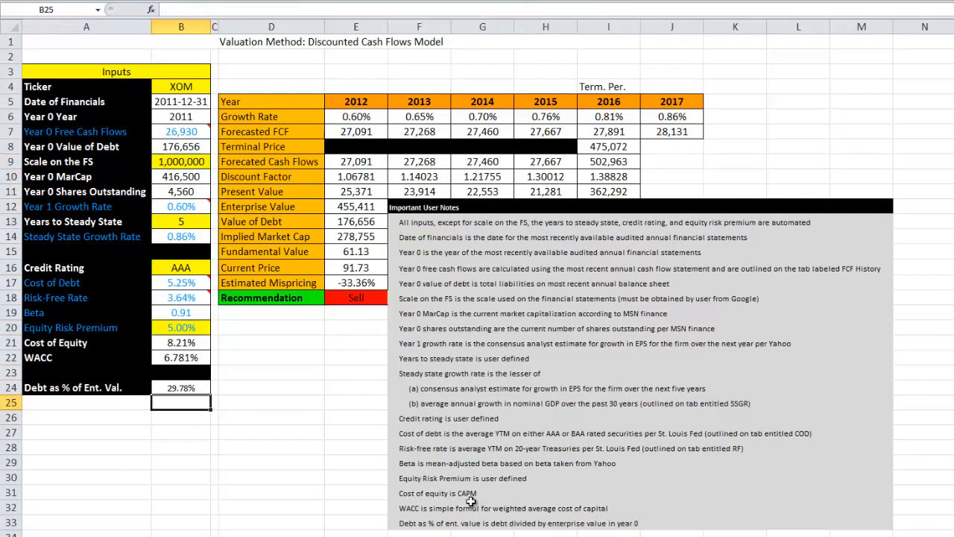
pyautogui.press('Up')
pyautogui.press('Up')
pyautogui.press('Up')
pyautogui.press('Up')
pyautogui.press('Up')
pyautogui.press('Up')
pyautogui.press('Up')
pyautogui.press('Up')
pyautogui.press('Up')
pyautogui.press('Up')
pyautogui.press('Up')
pyautogui.press('Up')
pyautogui.press('Up')
pyautogui.press('Up')
pyautogui.press('Up')
pyautogui.press('Up')
pyautogui.press('Up')
pyautogui.press('Up')
pyautogui.press('Up')
pyautogui.press('Up')
pyautogui.press('Down')
pyautogui.press('Down')
pyautogui.press('Down')
pyautogui.press('Down')
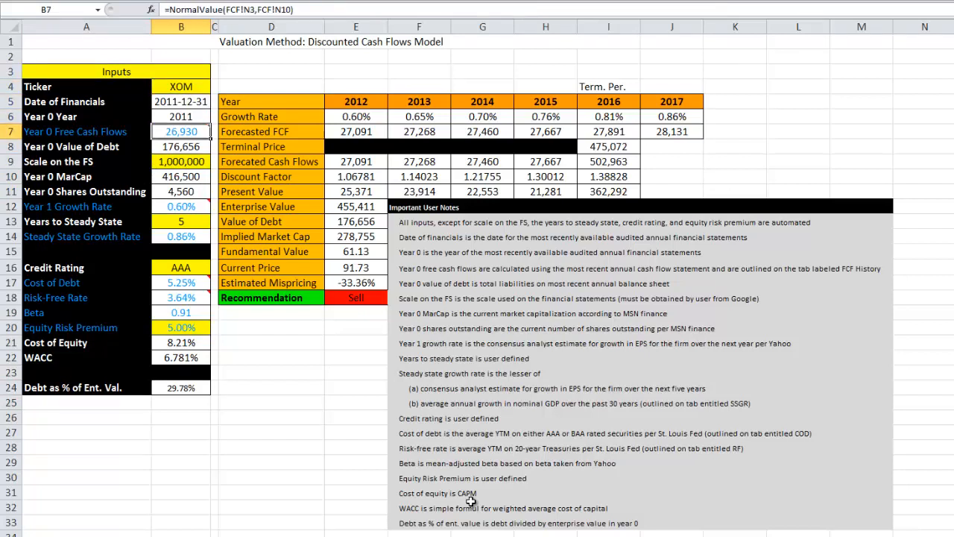
pyautogui.press('Down')
pyautogui.press('Up')
pyautogui.press('Up')
pyautogui.press('Down')
pyautogui.press('Down')
pyautogui.press('Down')
pyautogui.press('Down')
pyautogui.press('Down')
pyautogui.press('Down')
pyautogui.press('Down')
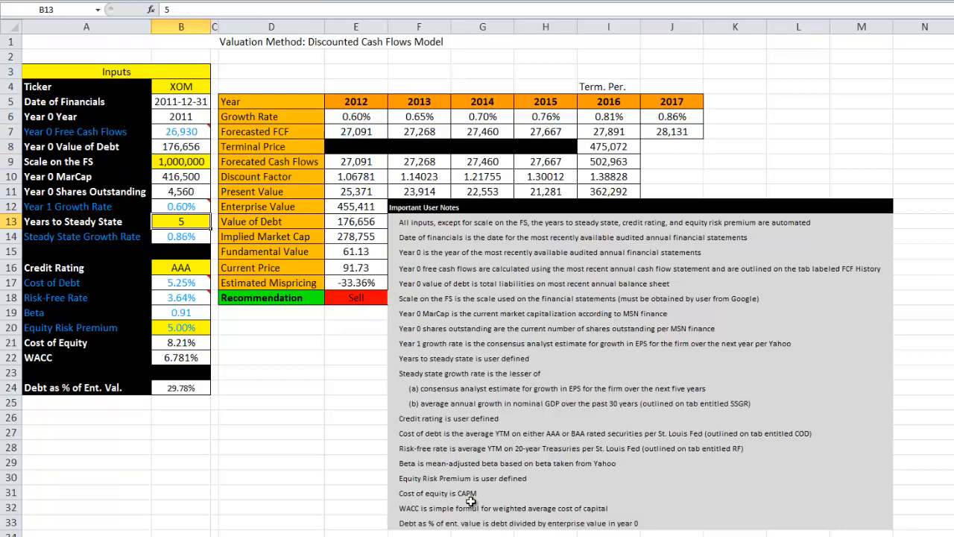
# Return to the simulation sheet and compare the current price with the histogram's higher-value columns.
pyautogui.hotkey('ctrl', 'pagedown')
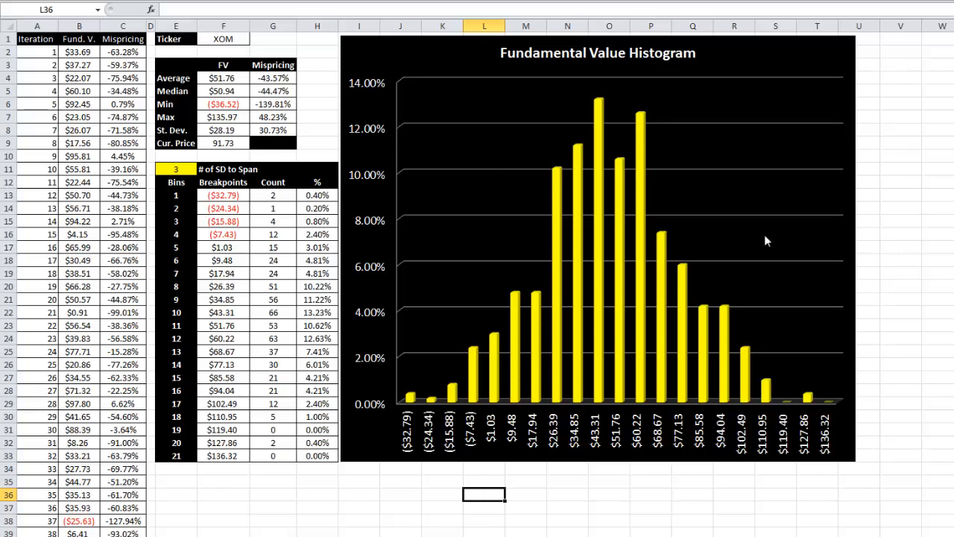
pyautogui.click(235, 143)
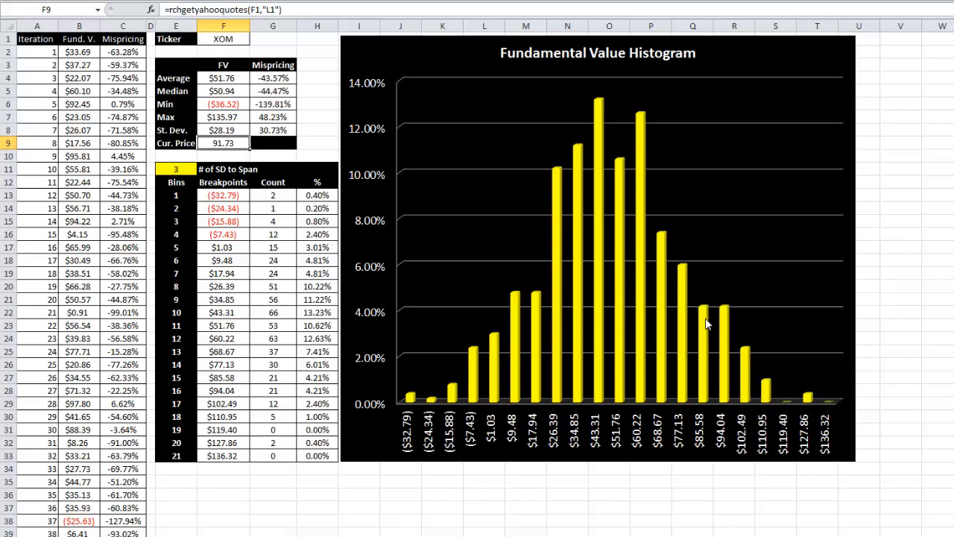
pyautogui.moveTo(706, 323)
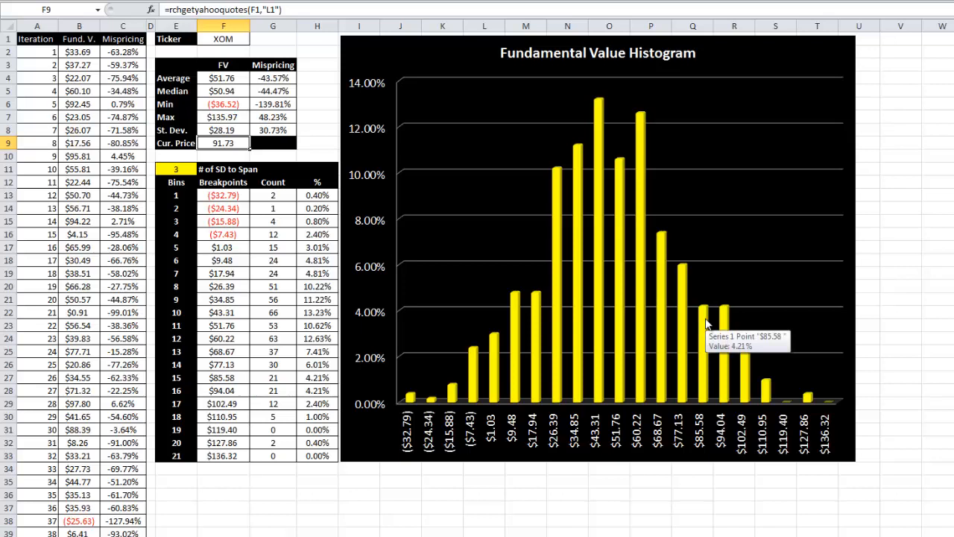
pyautogui.moveTo(681, 314)
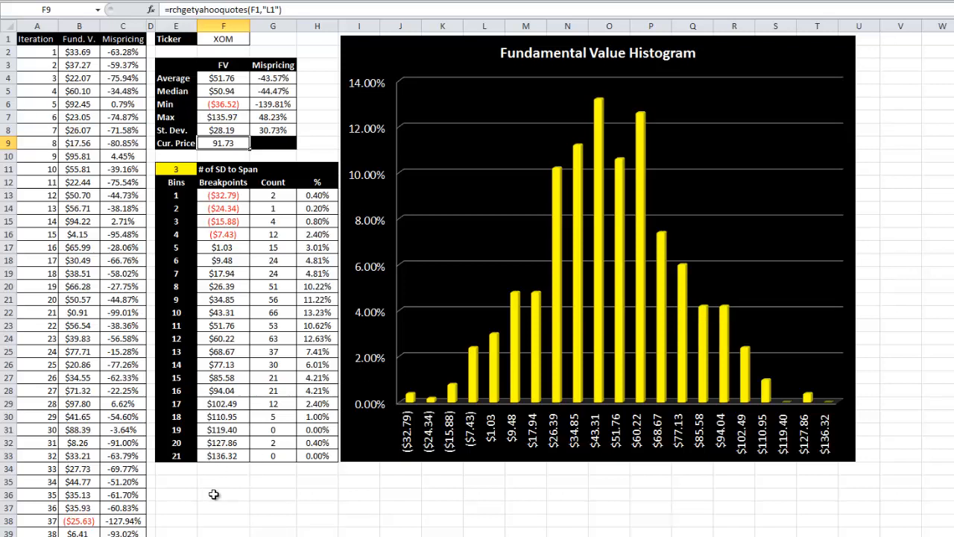
# Highlight the Year 0 free cash flows, cost of debt and risk-free rate inputs together in the valuation model.
pyautogui.hotkey('ctrl', 'pagedown')
pyautogui.hotkey('ctrl', 'pageup')
pyautogui.hotkey('ctrl', 'pageup')
pyautogui.click(203, 140)
pyautogui.keyDown('ctrl'); pyautogui.click(206, 282); pyautogui.keyUp('ctrl')
pyautogui.moveTo(202, 296); pyautogui.dragTo(203, 298)
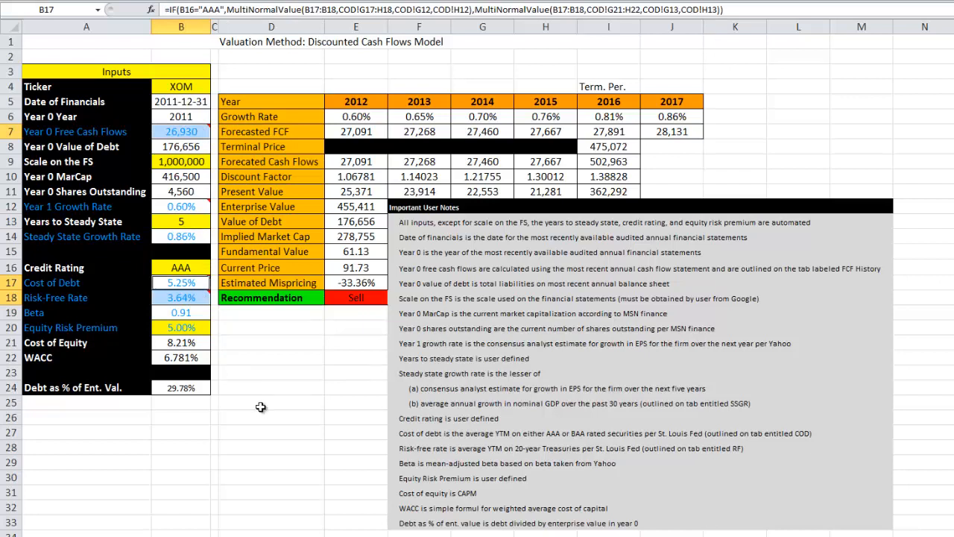
# Examine the AAA/RF and BAA/RF correlation matrices on the cost of debt sheet and return to the valuation inputs.
pyautogui.click(291, 536)
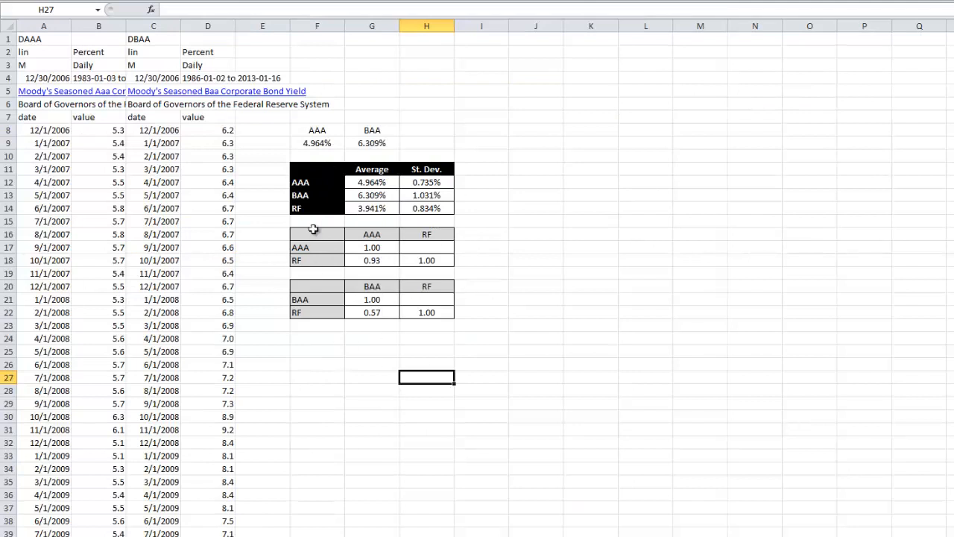
pyautogui.moveTo(375, 247); pyautogui.dragTo(418, 260)
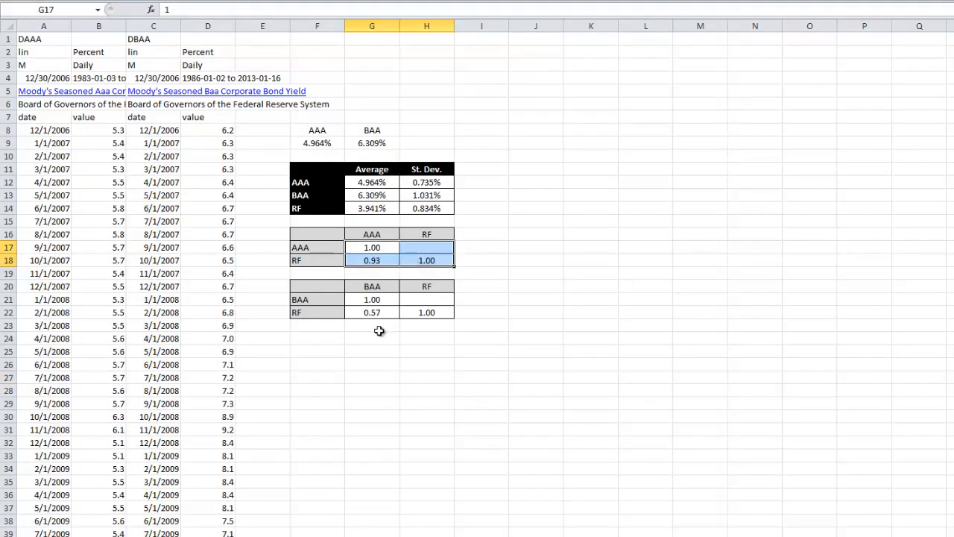
pyautogui.moveTo(377, 301); pyautogui.dragTo(431, 313)
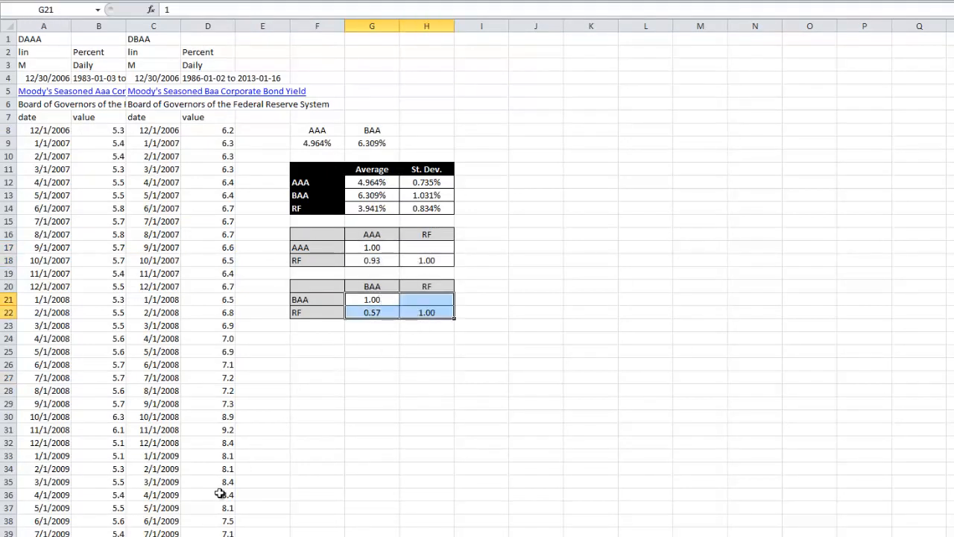
pyautogui.click(149, 536)
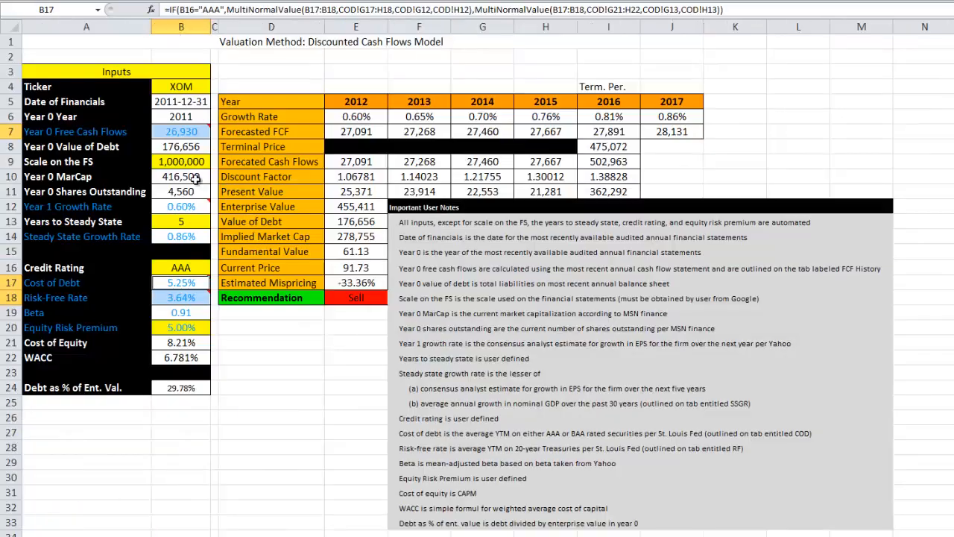
pyautogui.moveTo(195, 134)
# Review the average fundamental value and the breakpoint, count and percentage columns on the simulation sheet.
pyautogui.click(126, 532)
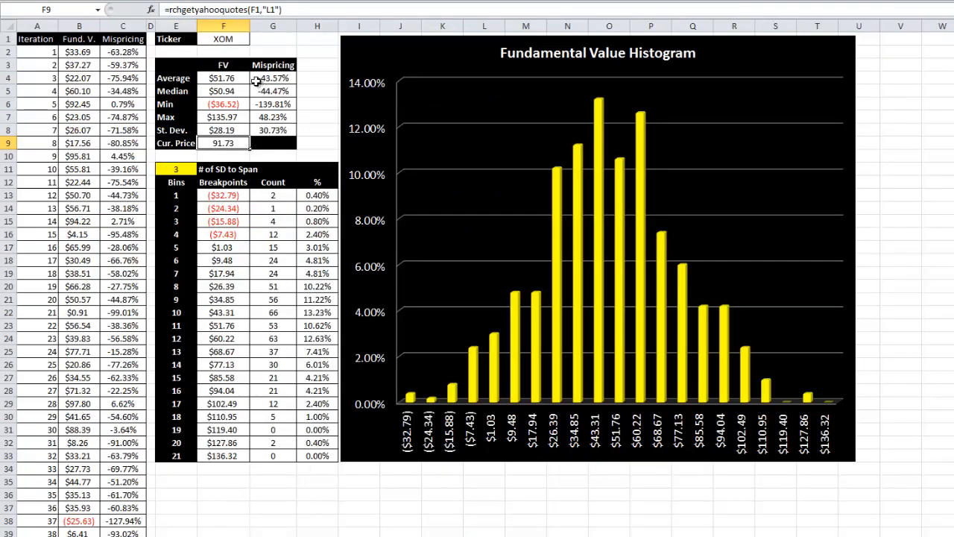
pyautogui.click(232, 74)
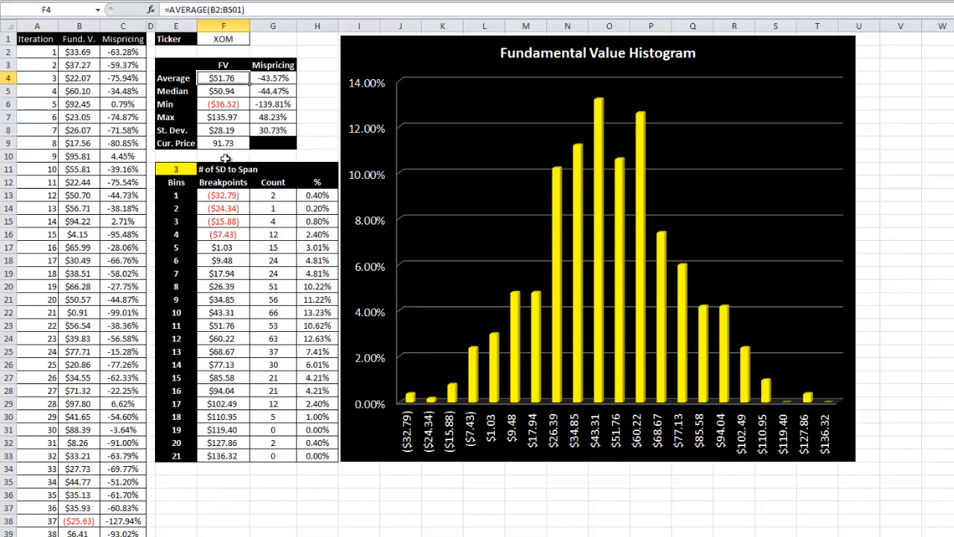
pyautogui.moveTo(226, 200); pyautogui.dragTo(316, 454)
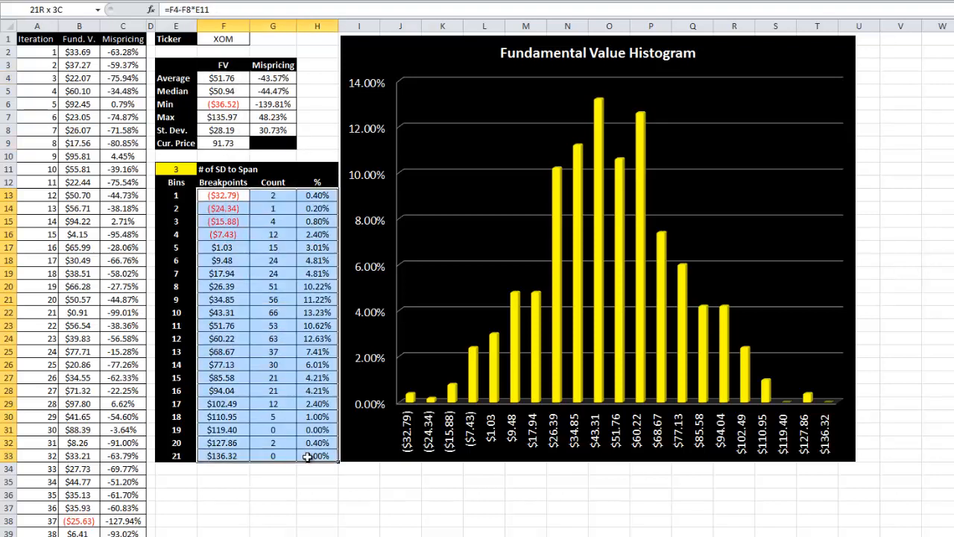
# Set the number of standard deviations to span to 2.
pyautogui.click(182, 168)
pyautogui.write('2')
pyautogui.press('Return')
pyautogui.press('Up')
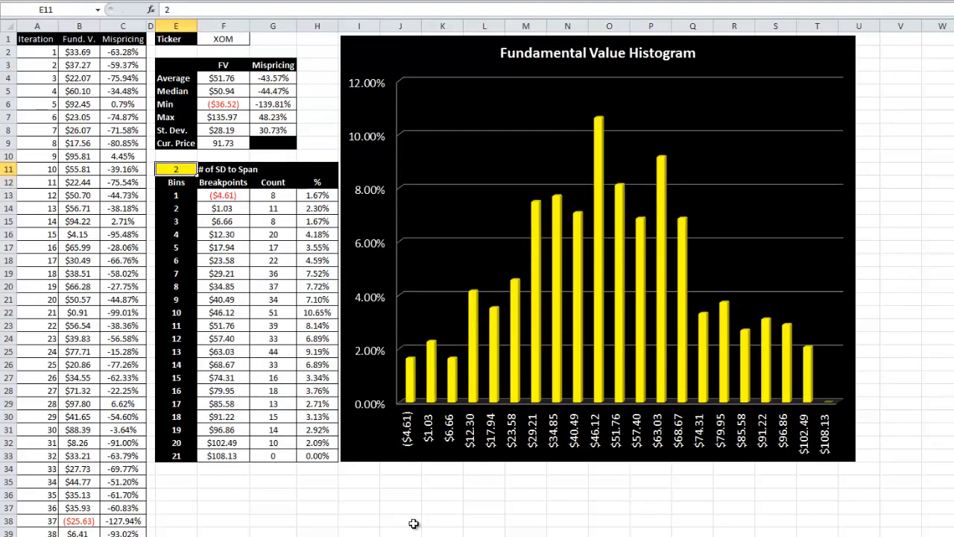
# Try a span of 1 standard deviation for the histogram and restore the span to 2.
pyautogui.write('1')
pyautogui.press('Return')
pyautogui.press('Up')
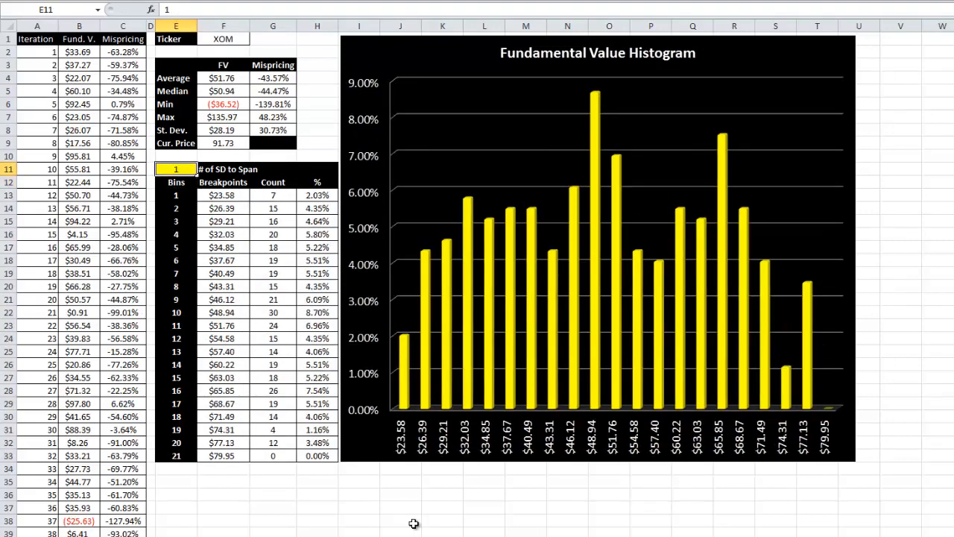
pyautogui.write('2')
pyautogui.press('Return')
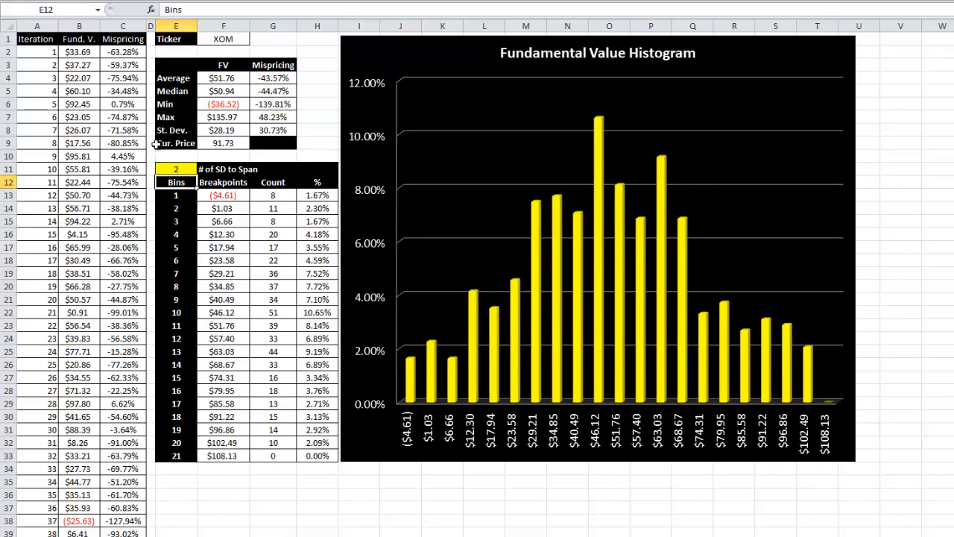
# Check the current price on the simulation sheet and change the valuation model's ticker to MCD.
pyautogui.click(226, 144)
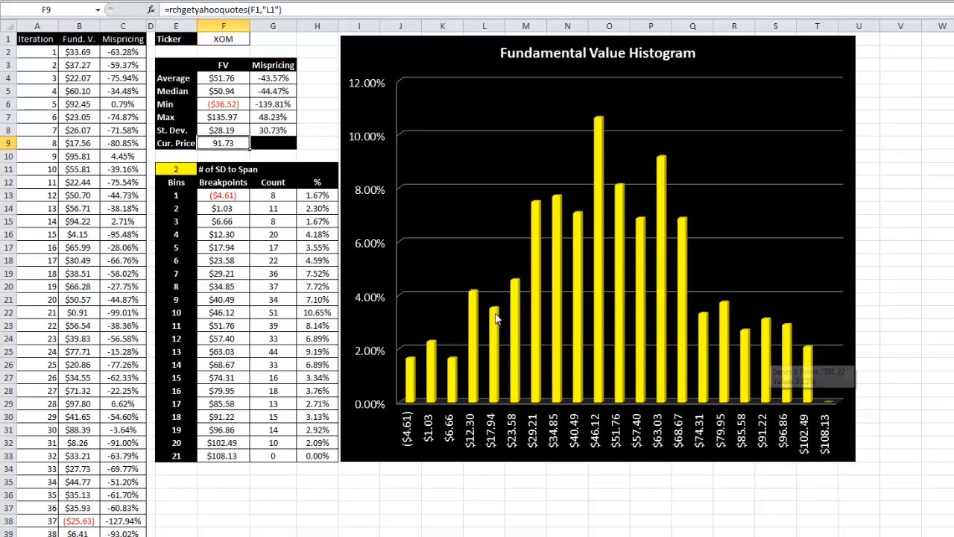
pyautogui.click(83, 536)
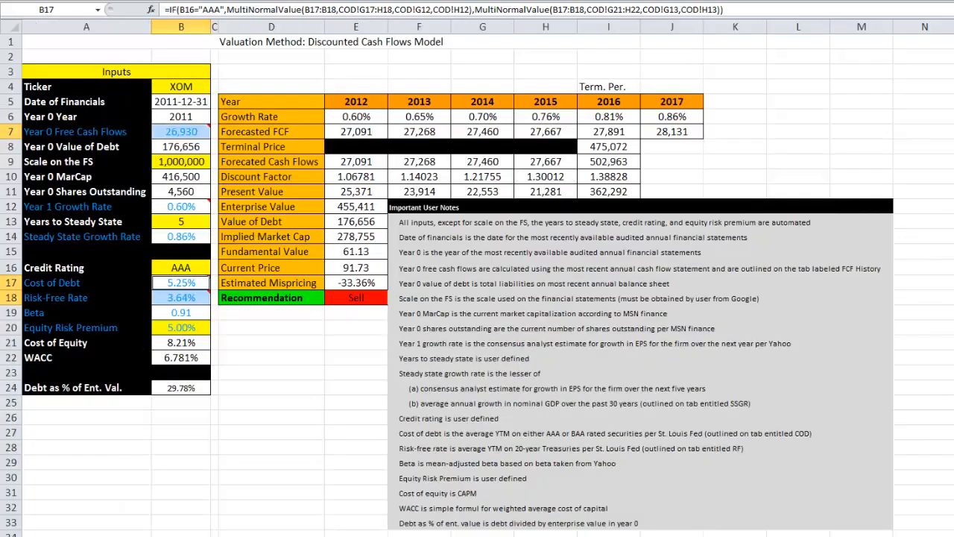
pyautogui.click(180, 88)
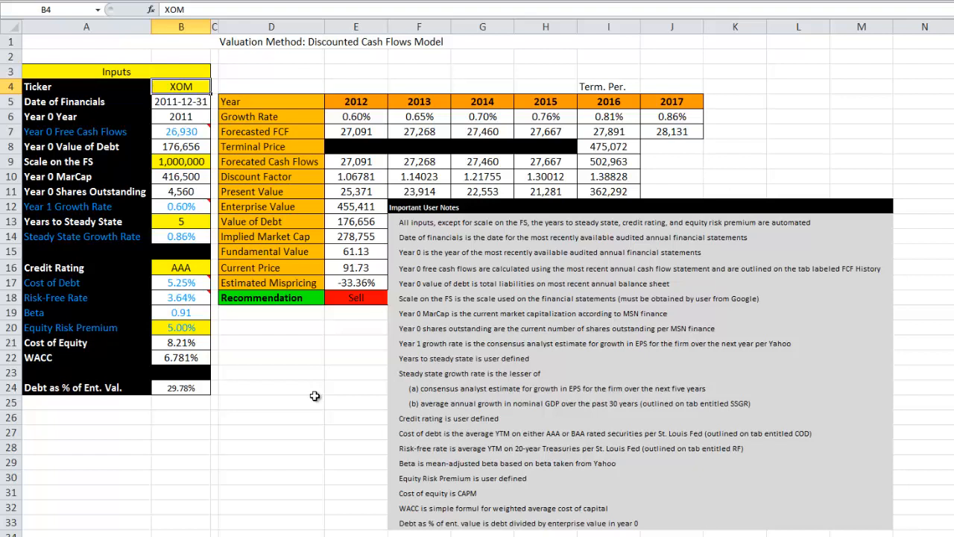
pyautogui.write('MCD')
pyautogui.hotkey('ctrl', 'Return')
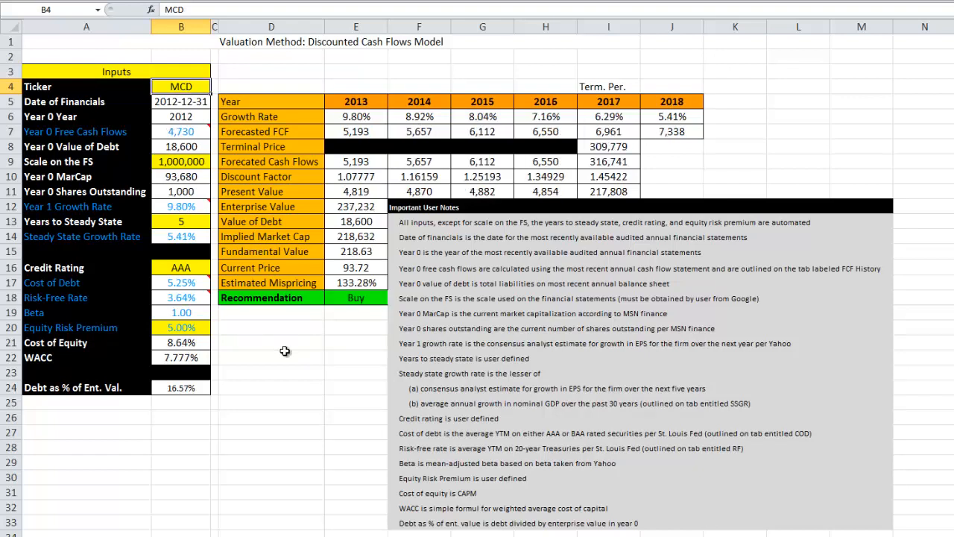
# Run a new 500-iteration Monte Carlo simulation from the simulation sheet for the MCD ticker.
pyautogui.click(159, 536)
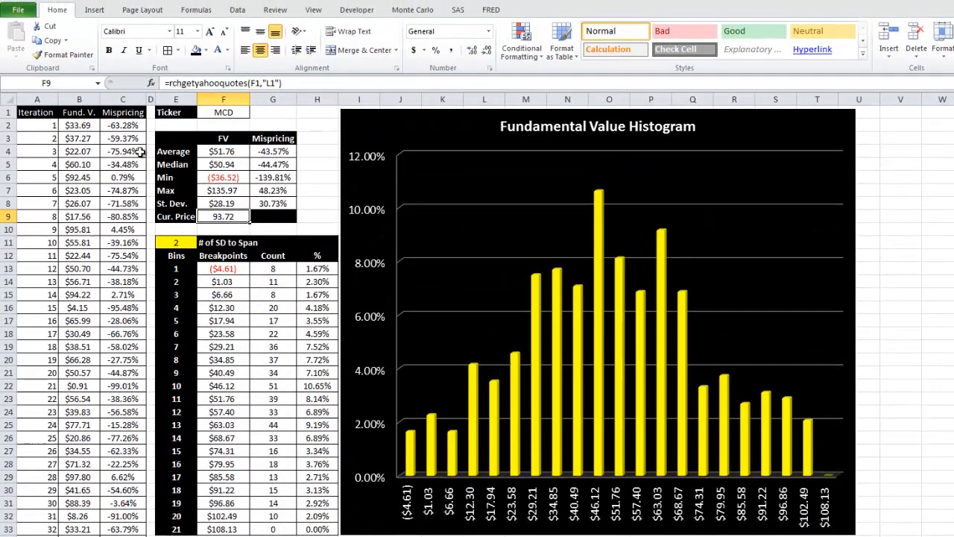
pyautogui.click(408, 12)
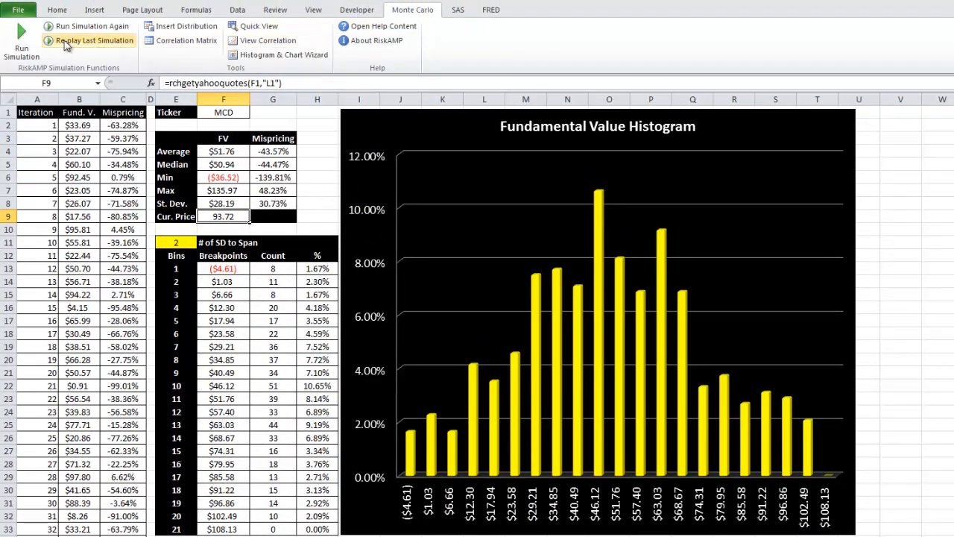
pyautogui.click(20, 30)
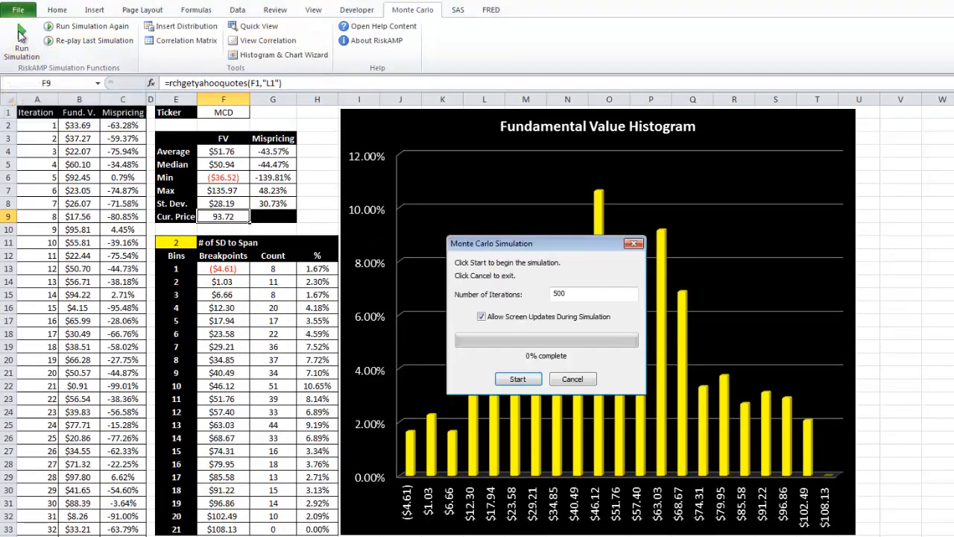
pyautogui.click(527, 379)
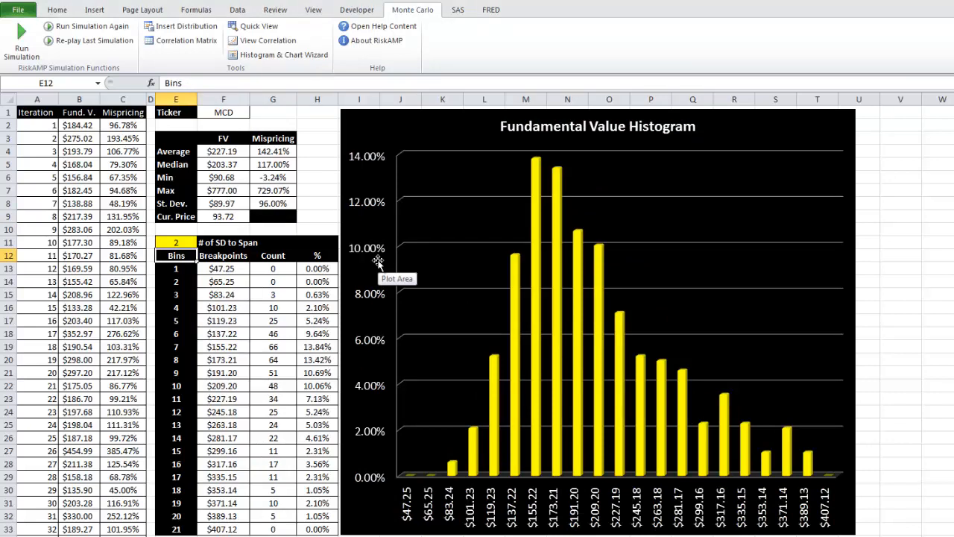
# Compare the simulated average, median and minimum fundamental values with the current price.
pyautogui.click(233, 217)
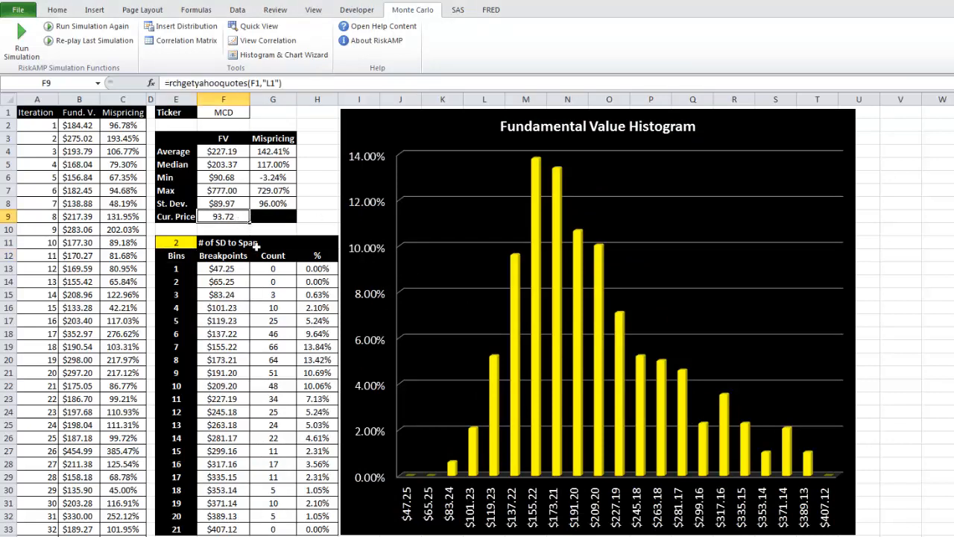
pyautogui.click(237, 153)
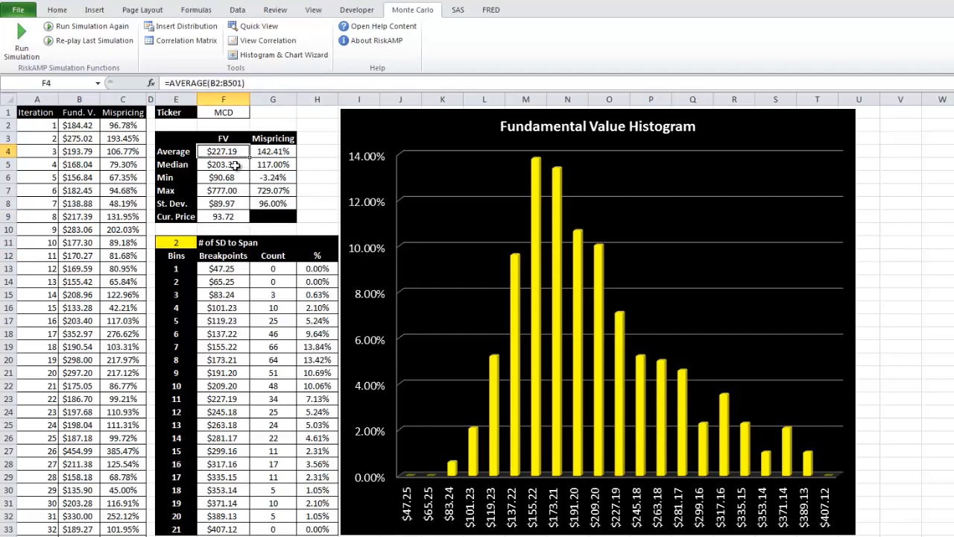
pyautogui.click(236, 165)
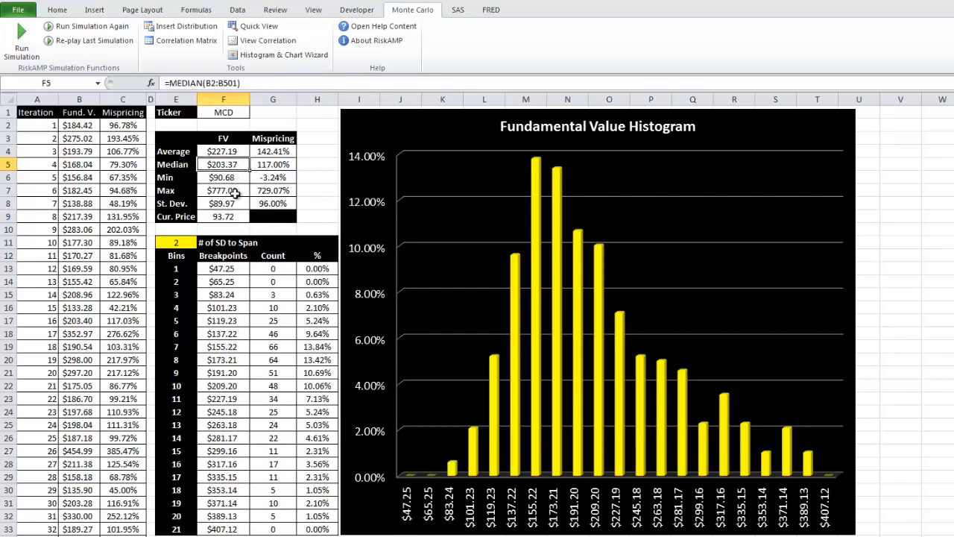
pyautogui.click(234, 181)
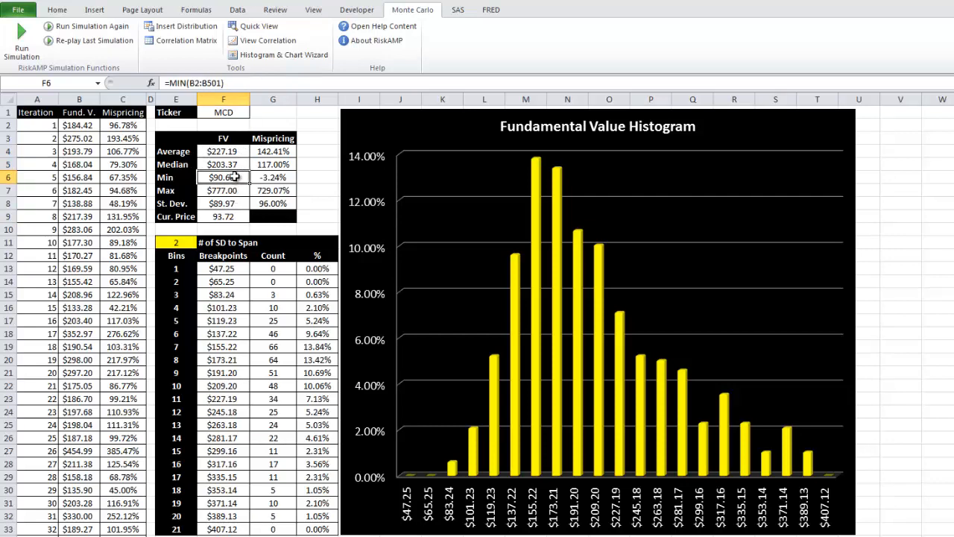
pyautogui.click(239, 216)
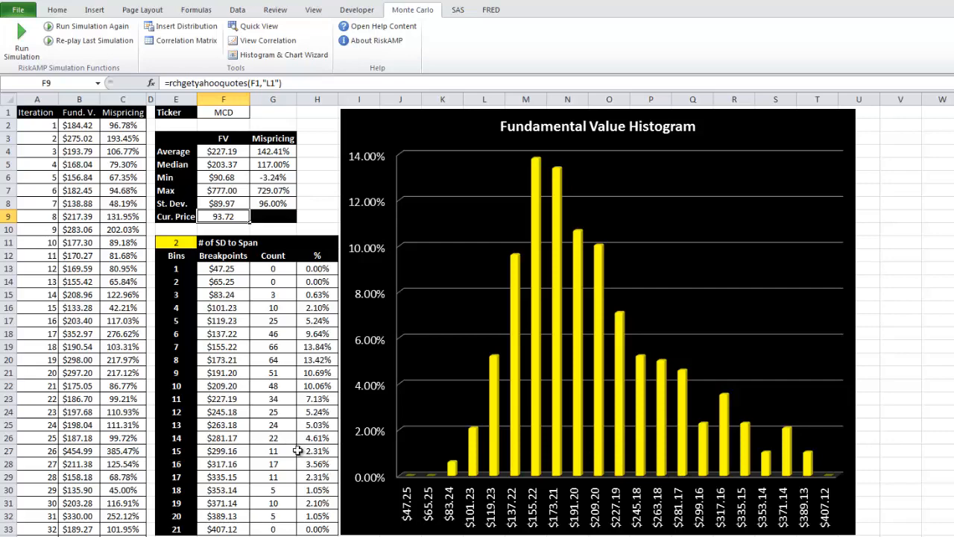
# Inspect the steady state growth rate formula in the valuation model and check it against the simulation histogram.
pyautogui.click(174, 536)
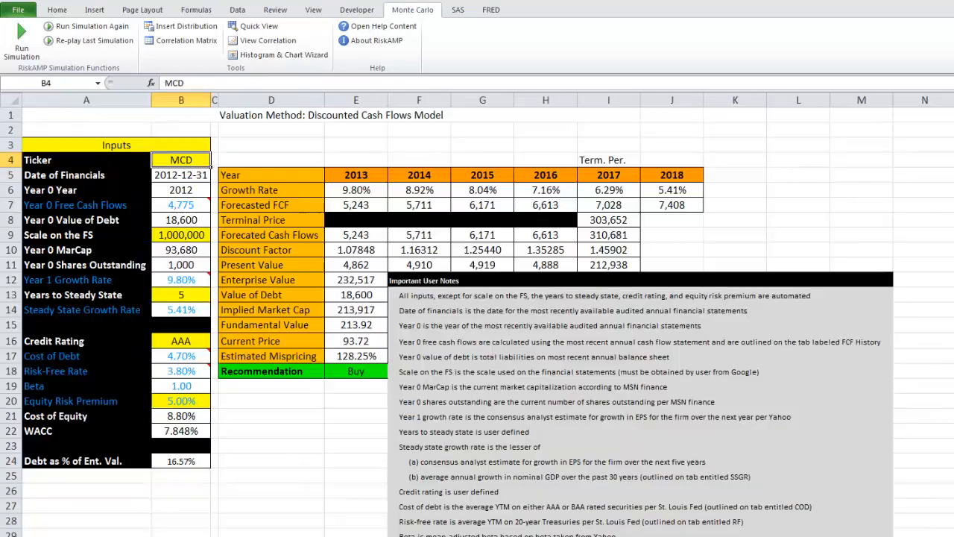
pyautogui.click(196, 311)
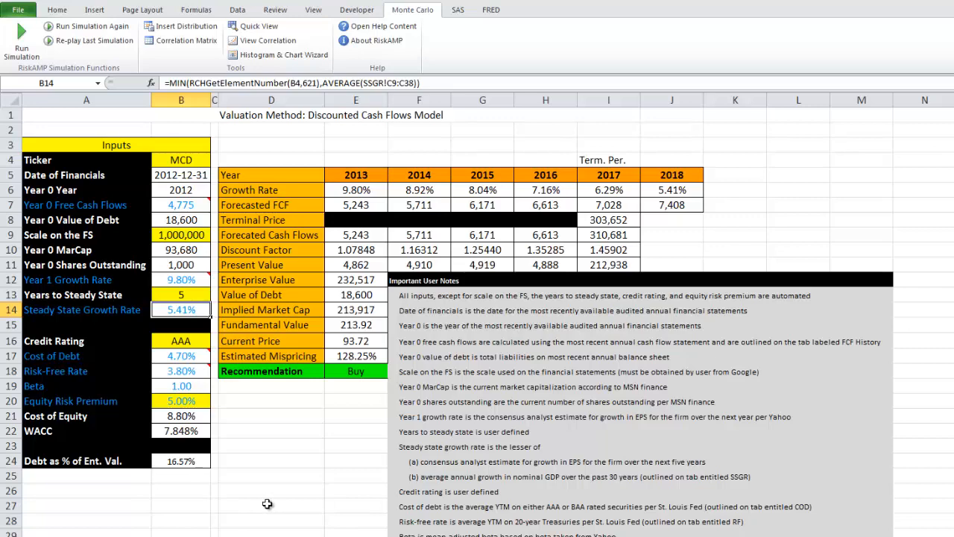
pyautogui.hotkey('ctrl', 'pagedown')
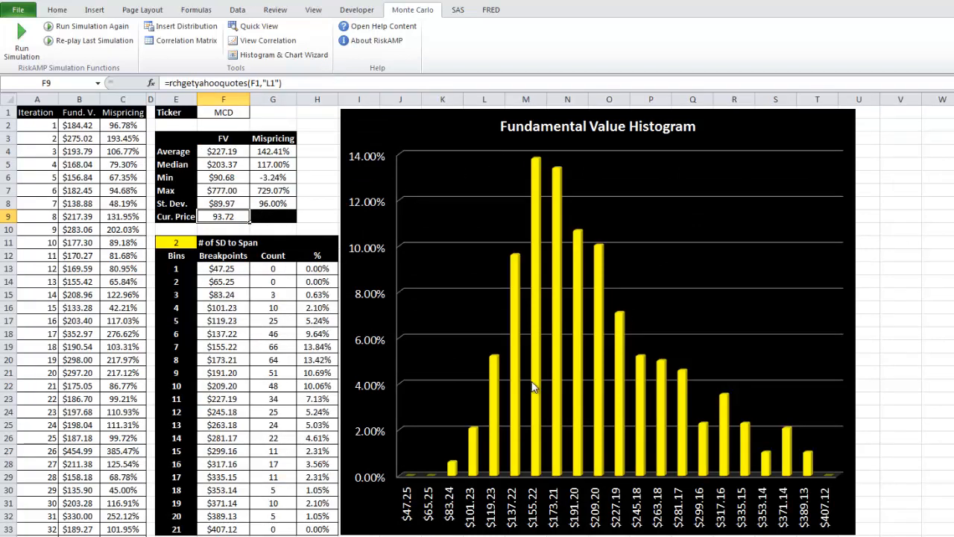
pyautogui.hotkey('ctrl', 'pageup')
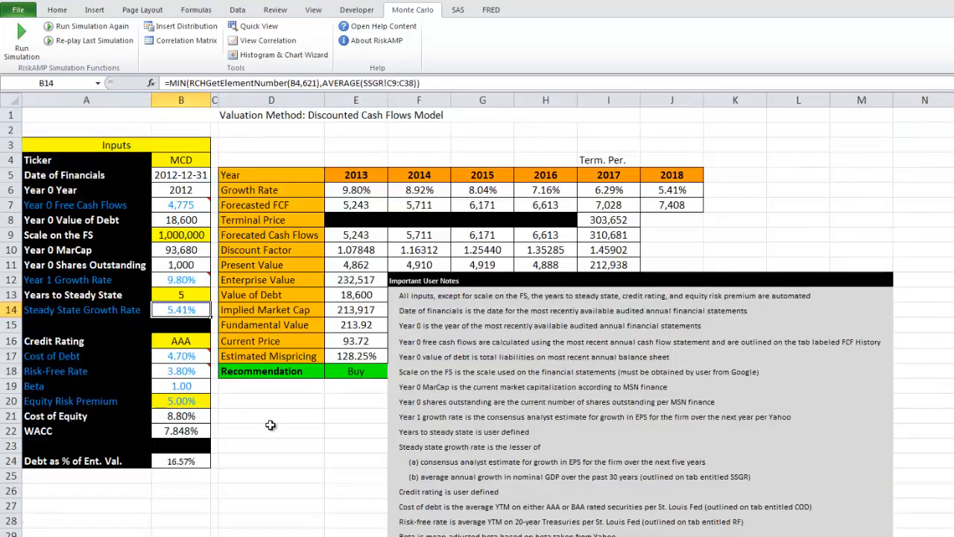